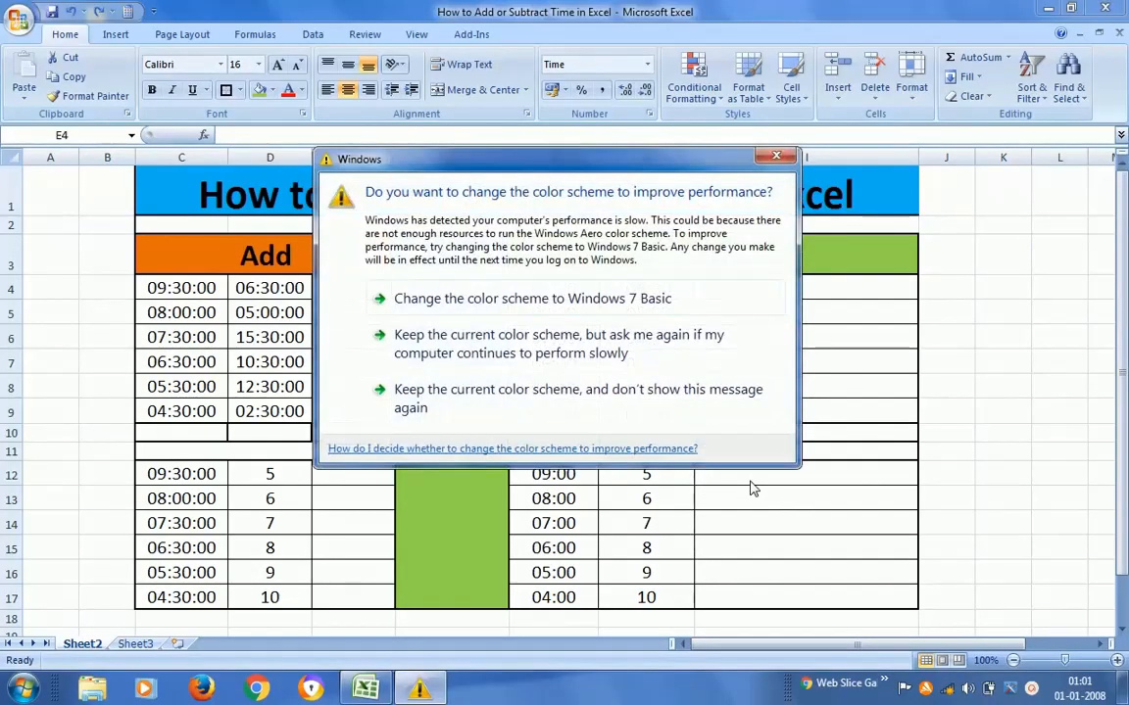
# Step: Keep the current color scheme with a repeat reminder, and enter the formula =C4+D4 in cell E4
pyautogui.click(516, 349)
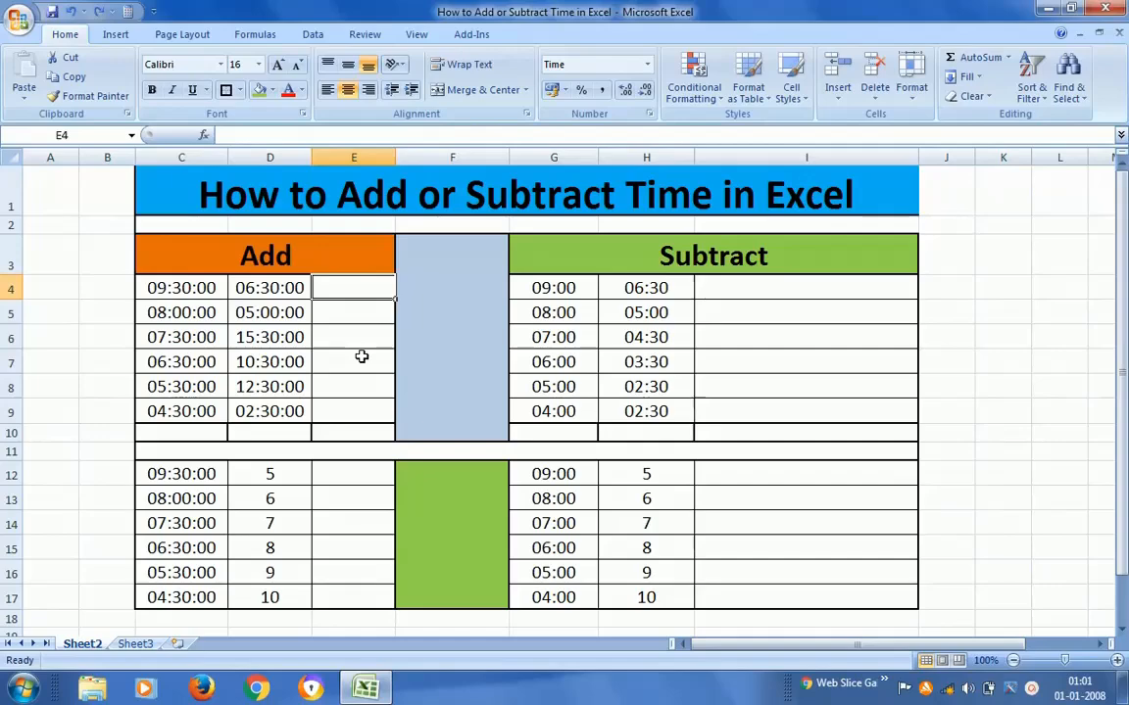
pyautogui.write('=')
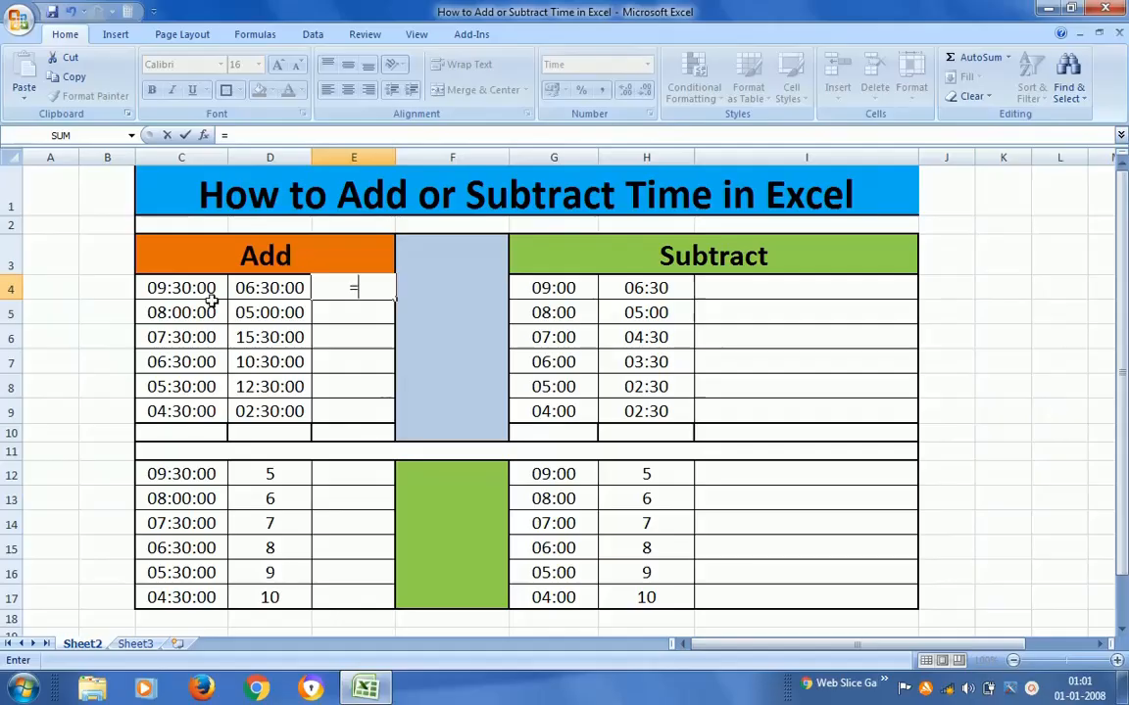
pyautogui.click(182, 291)
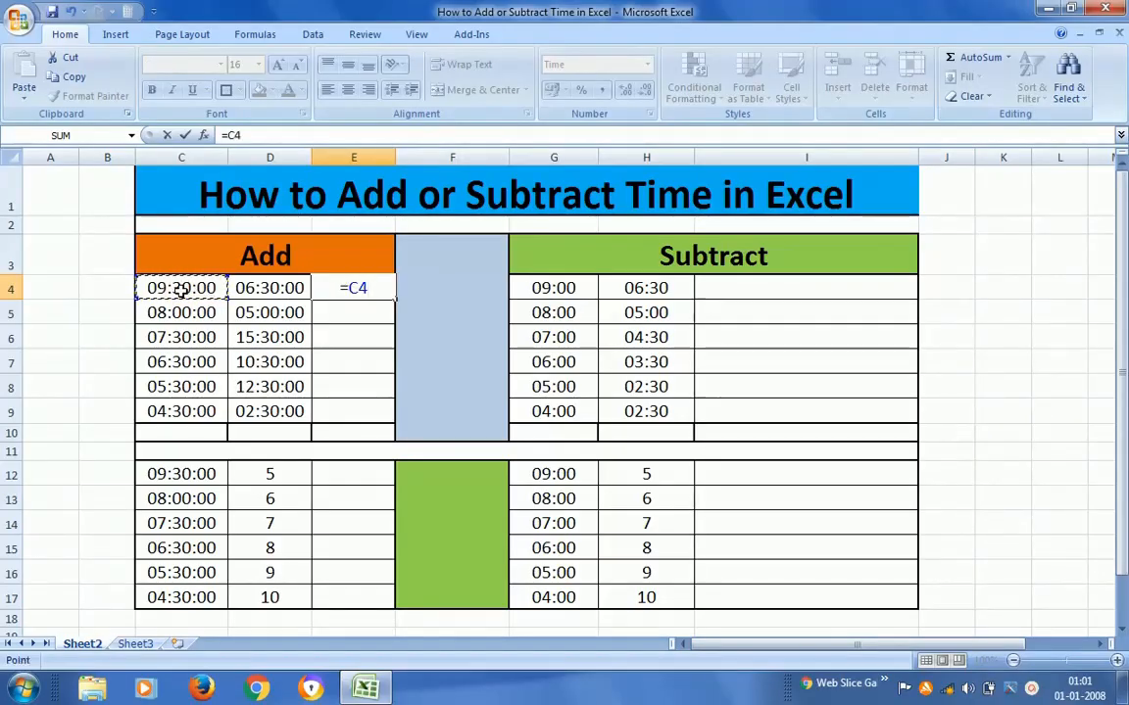
pyautogui.write('+')
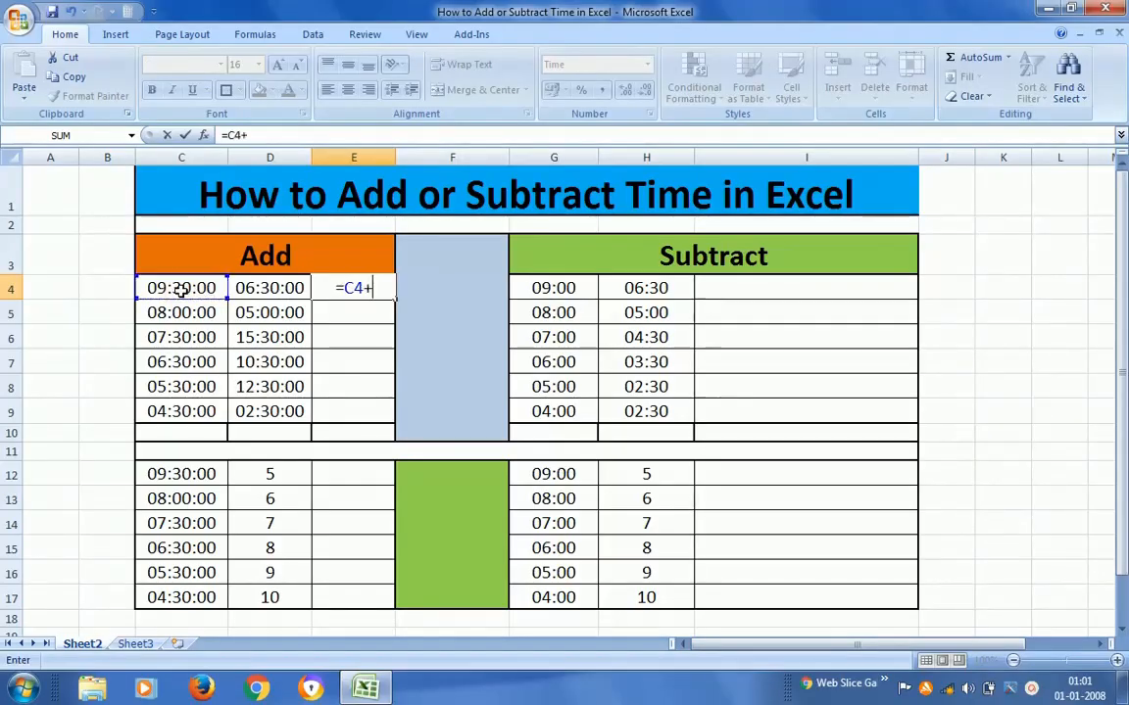
pyautogui.click(243, 288)
pyautogui.press('Return')
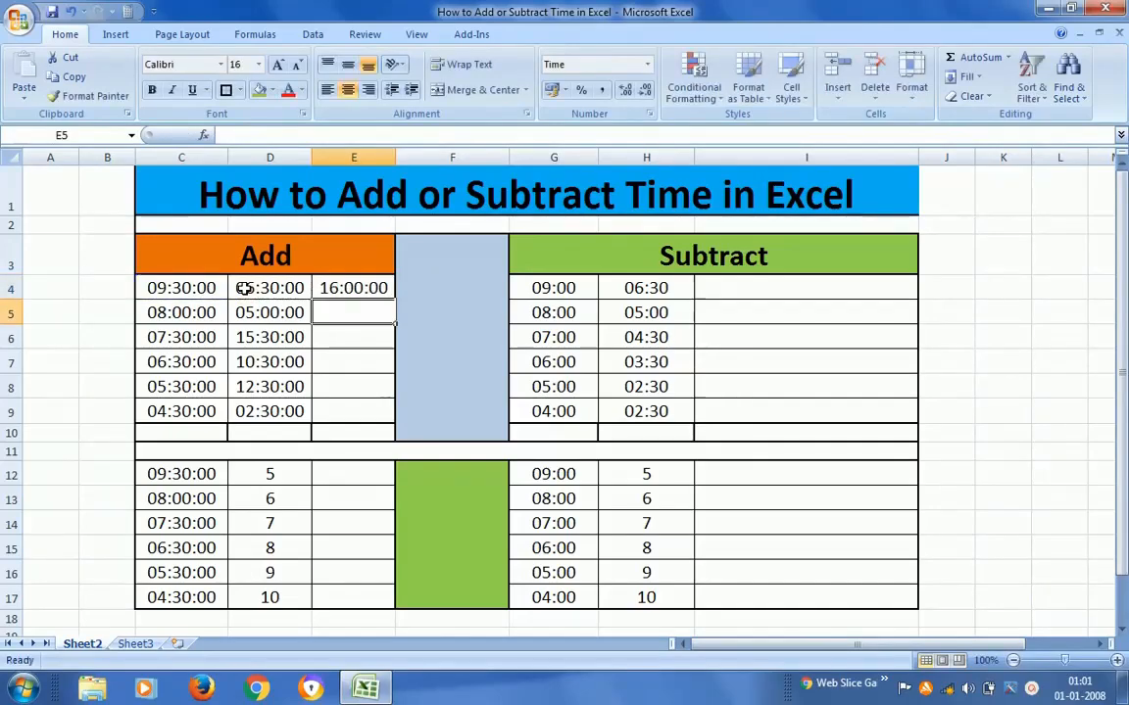
# Step: Copy the addition formula from E4 down through E9
pyautogui.press('Up')
pyautogui.hotkey('ctrl', 'c')
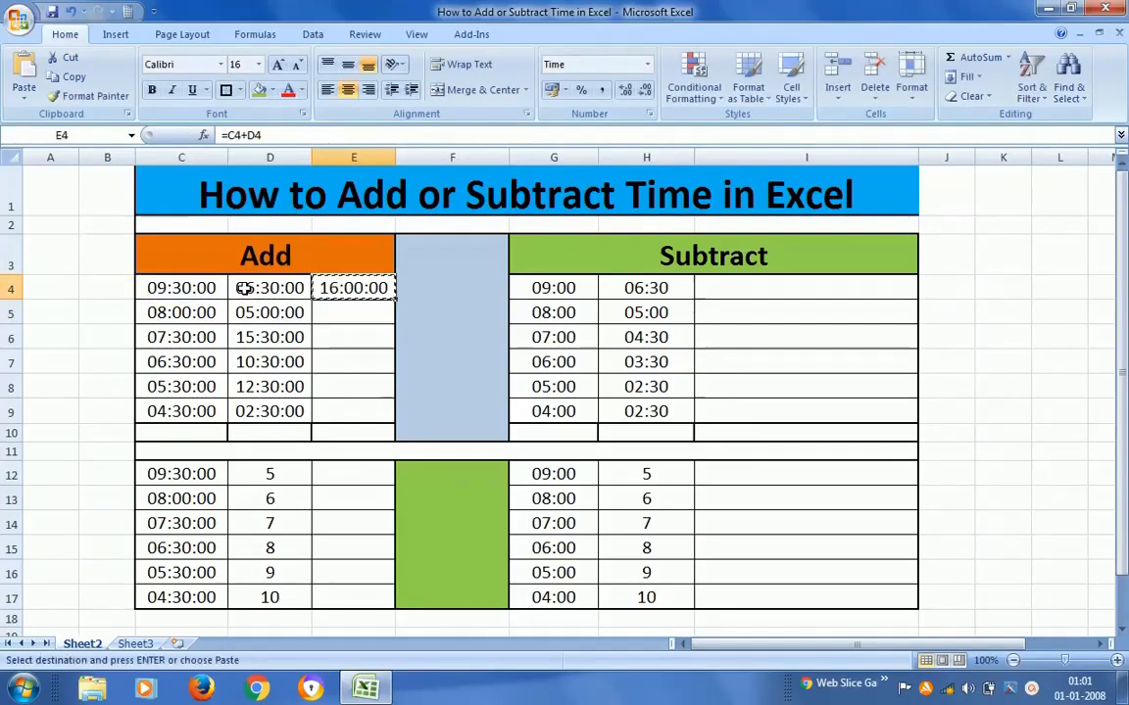
pyautogui.hotkey('shift', 'Down')
pyautogui.hotkey('shift', 'Down')
pyautogui.hotkey('shift', 'Down')
pyautogui.hotkey('shift', 'Down')
pyautogui.hotkey('shift', 'Down')
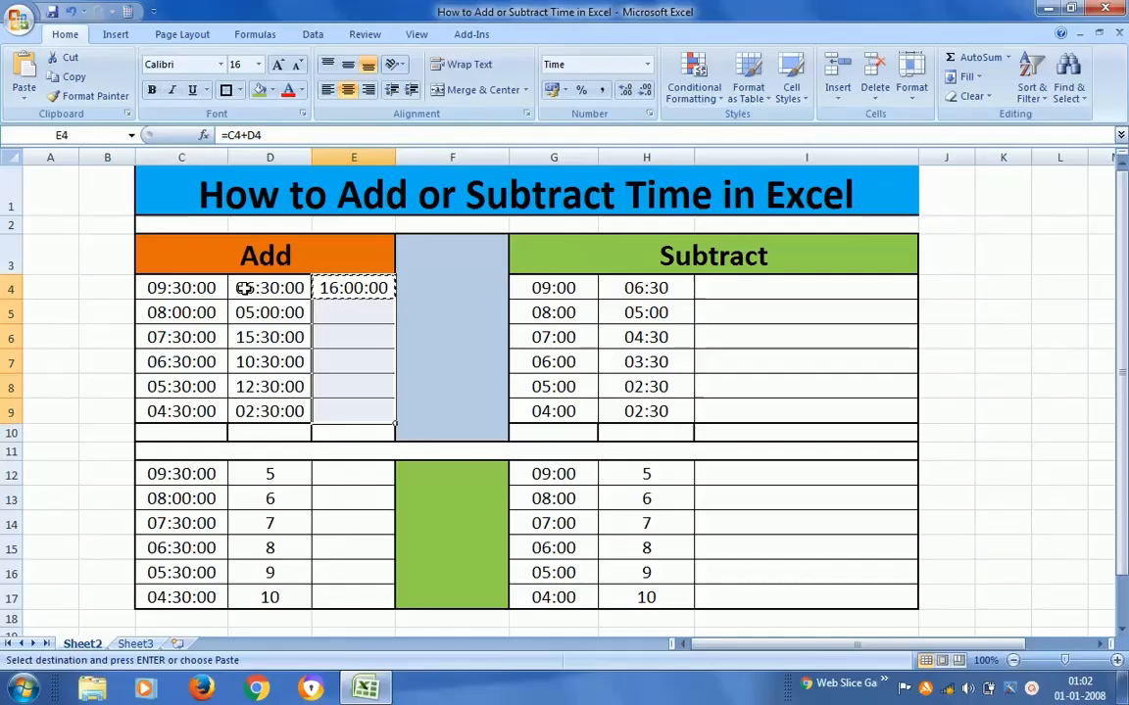
pyautogui.hotkey('ctrl', 'v')
pyautogui.press('Escape')
pyautogui.press('Down')
pyautogui.press('Up')
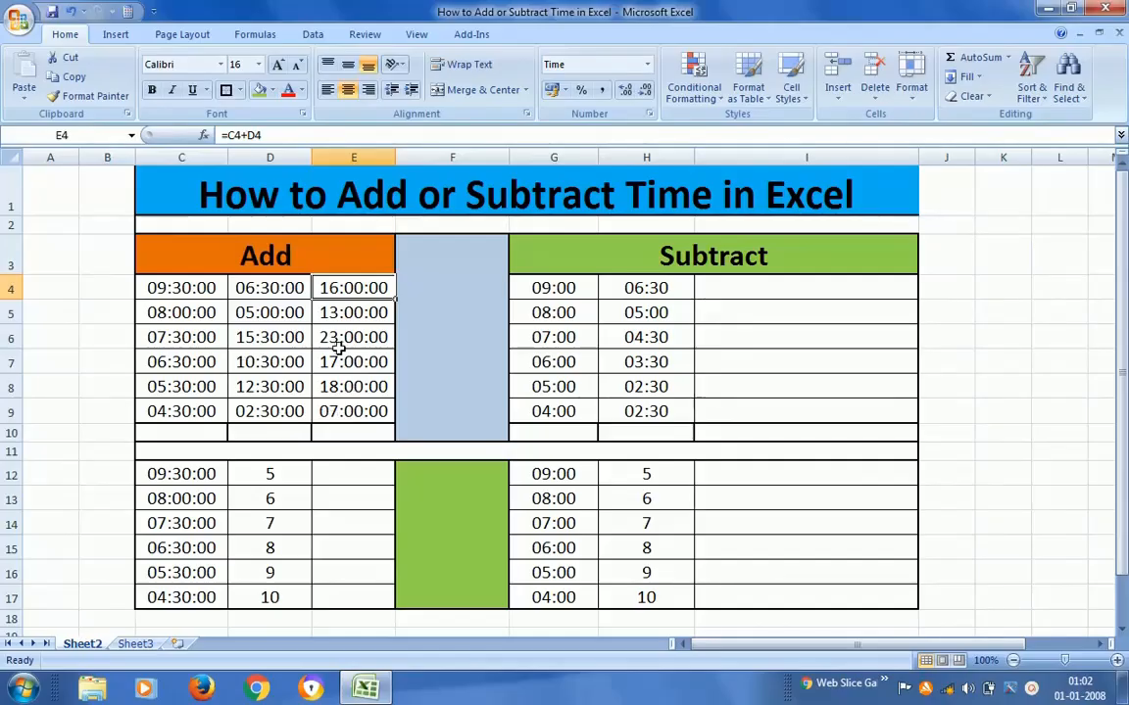
# Step: Clear the addition results in E4:E9
pyautogui.hotkey('shift', 'Down')
pyautogui.hotkey('shift', 'Down')
pyautogui.hotkey('shift', 'Down')
pyautogui.hotkey('shift', 'Down')
pyautogui.hotkey('shift', 'Down')
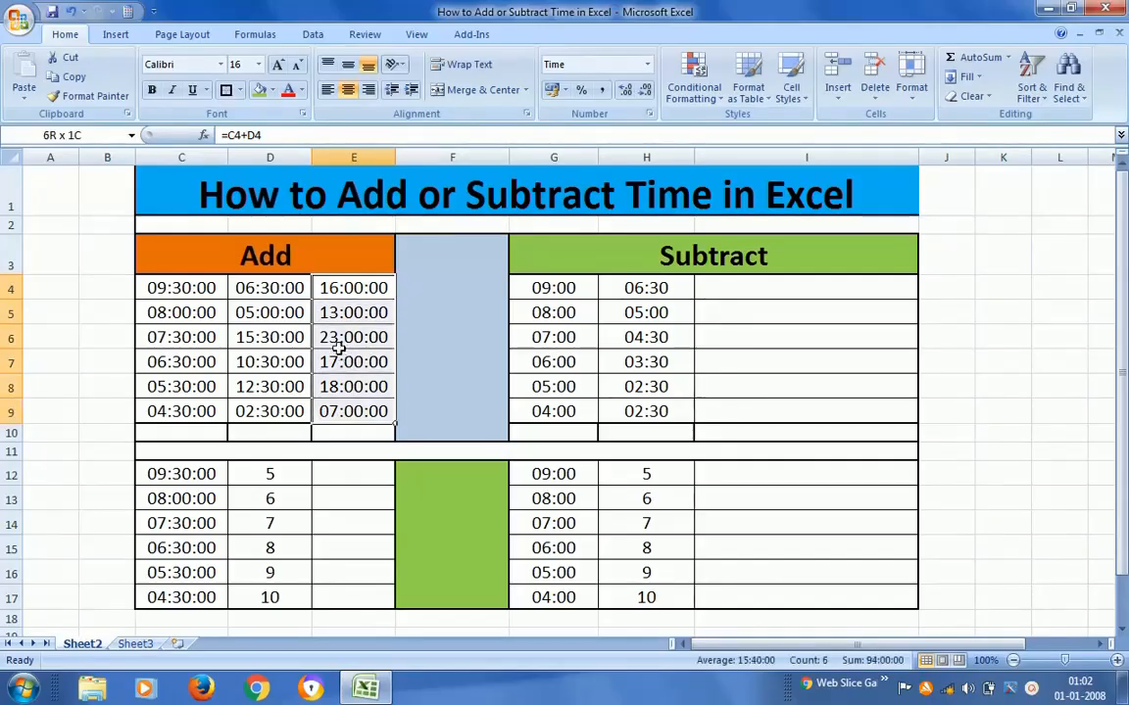
pyautogui.press('Delete')
pyautogui.press('Down')
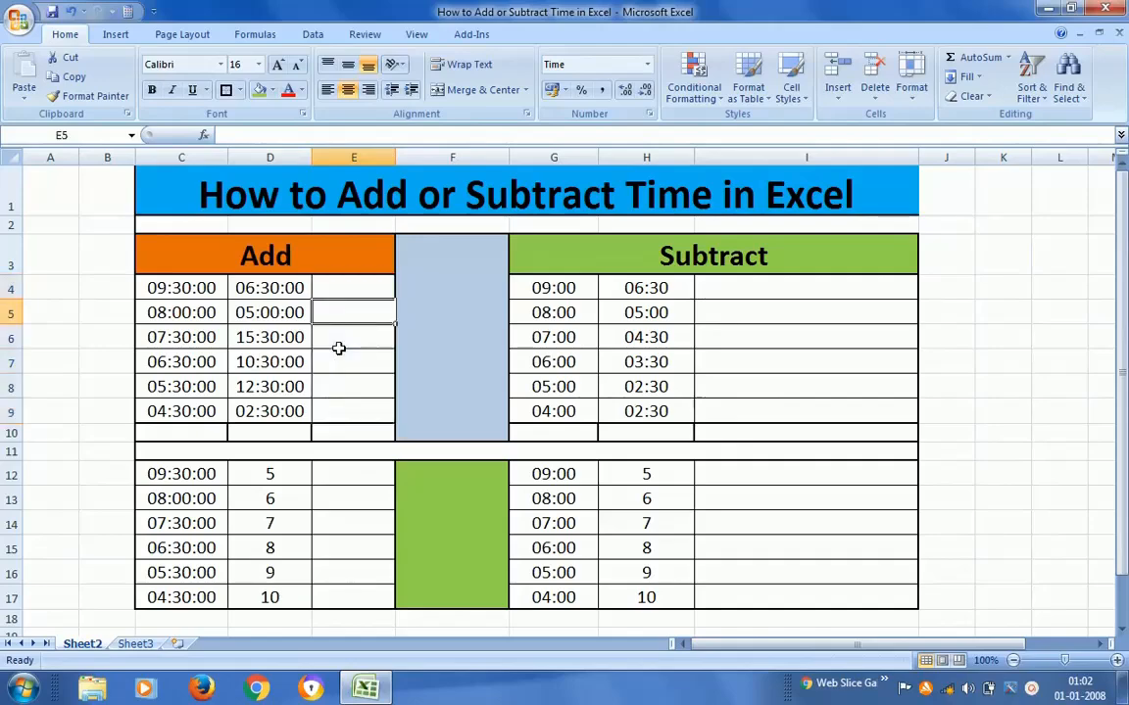
# Step: Enter the parenthesised formula =(C4+D4) in cell E4, keeping the current color scheme when Windows asks
pyautogui.press('Up')
pyautogui.write('=')
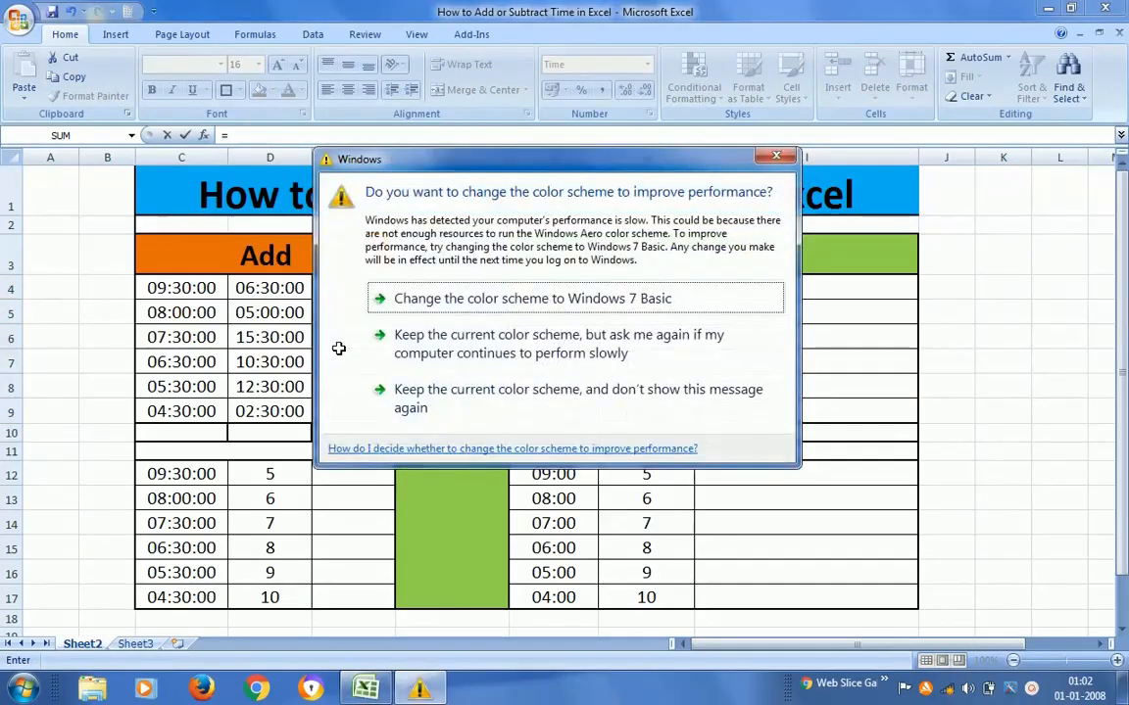
pyautogui.click(453, 344)
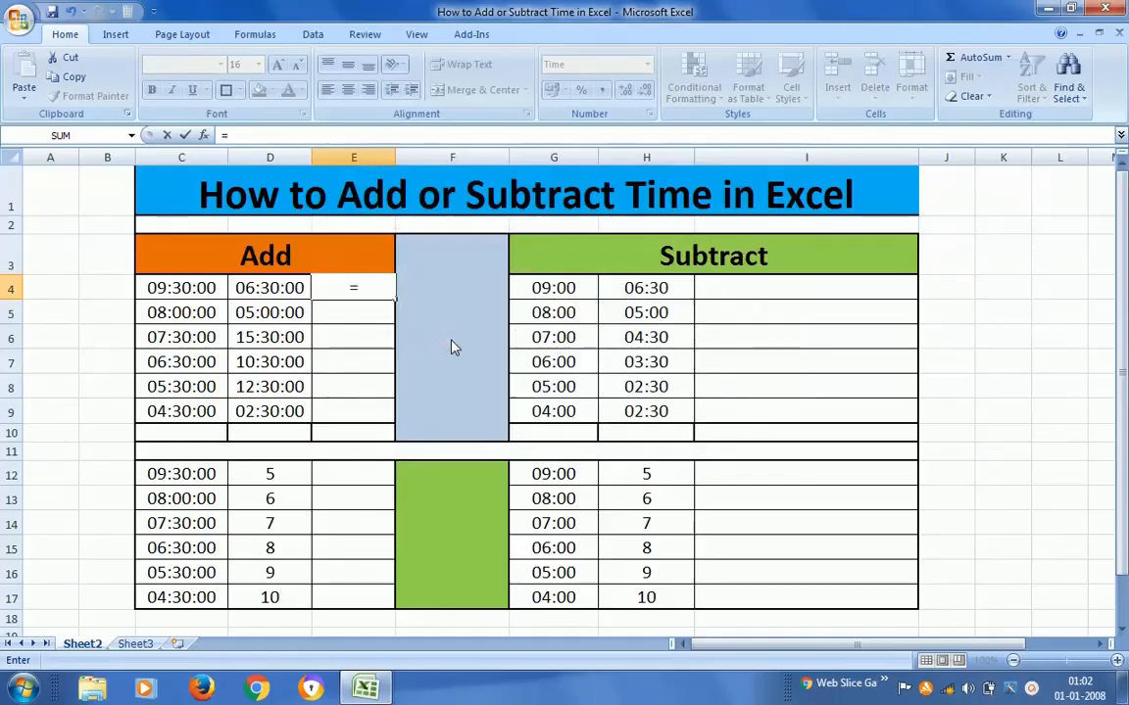
pyautogui.write('(')
pyautogui.press('Left')
pyautogui.press('Left')
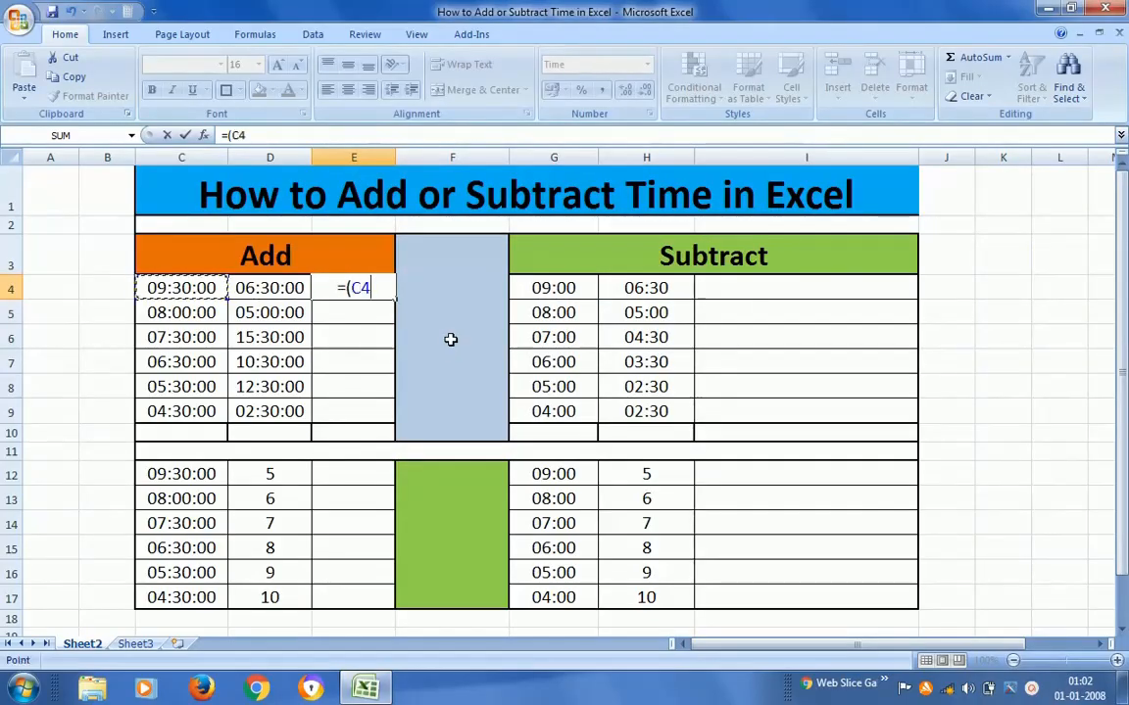
pyautogui.write('+')
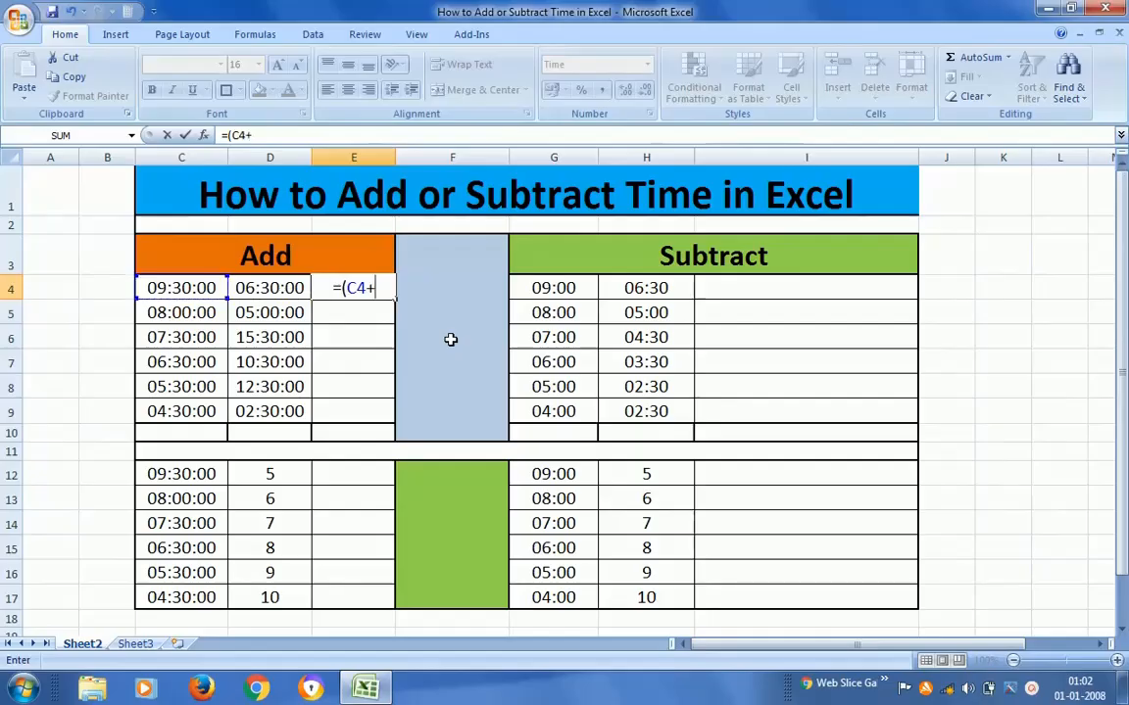
pyautogui.press('Left')
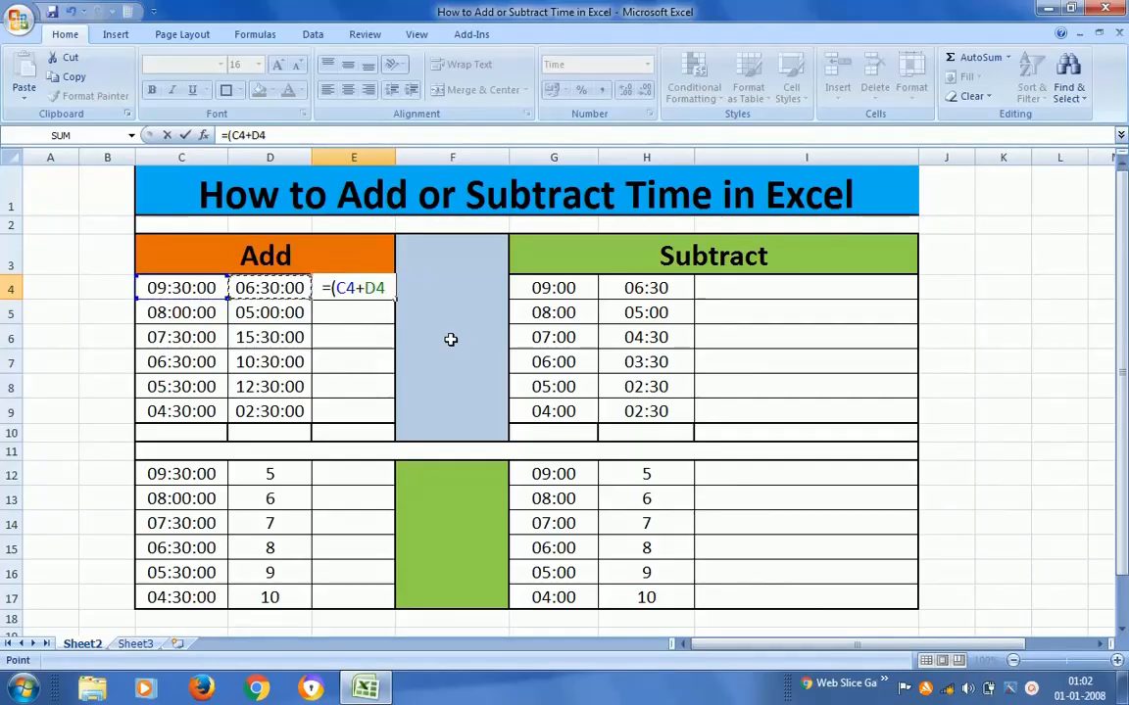
pyautogui.write(')')
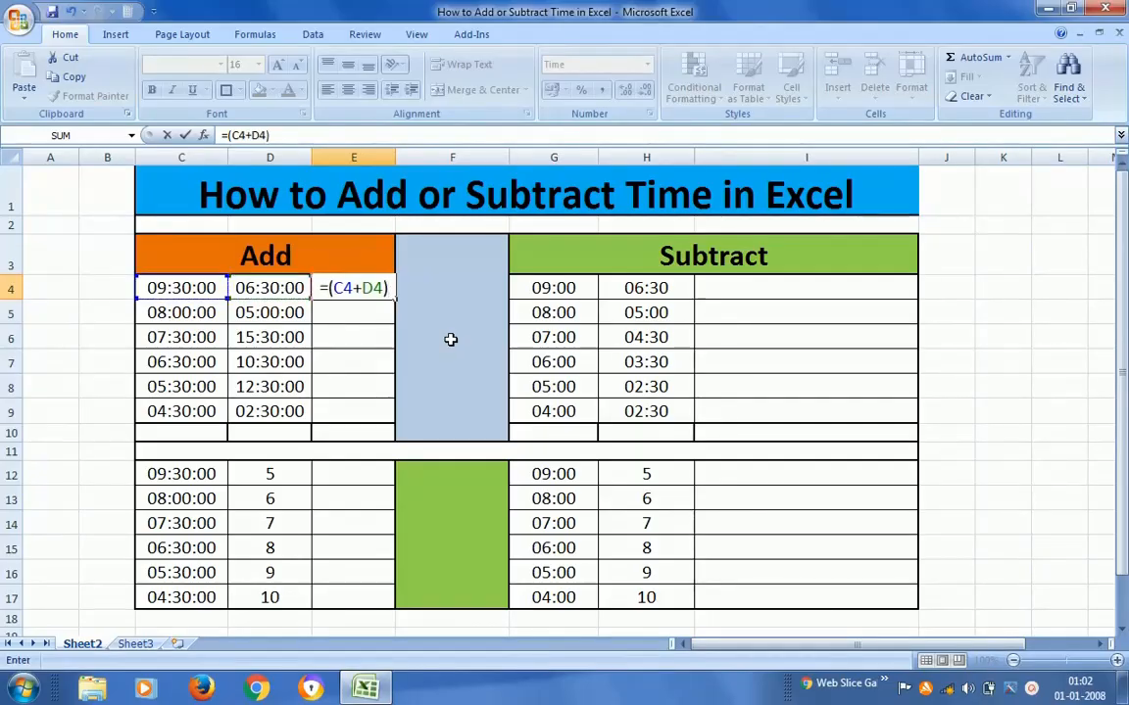
pyautogui.hotkey('ctrl', 'Return')
# Step: Copy the parenthesised formula from E4 into the rest of the Add results down to E9
pyautogui.hotkey('ctrl', 'c')
pyautogui.hotkey('shift', 'Down')
pyautogui.hotkey('shift', 'Down')
pyautogui.hotkey('shift', 'Down')
pyautogui.hotkey('shift', 'Down')
pyautogui.hotkey('shift', 'Down')
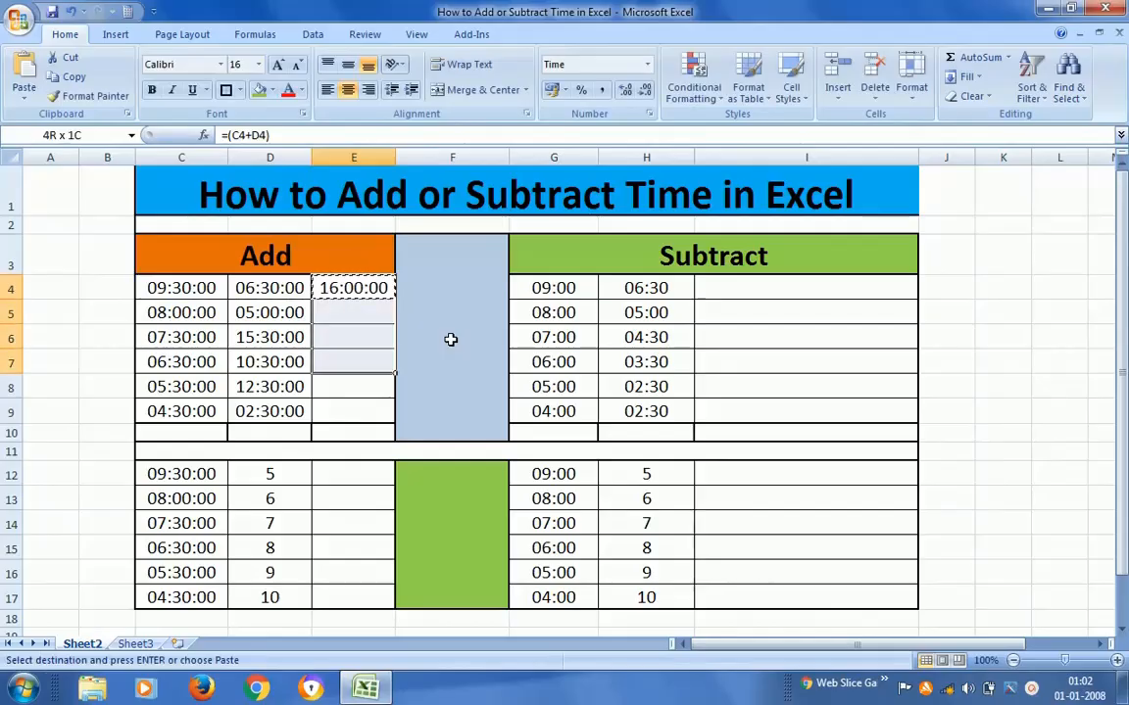
pyautogui.hotkey('ctrl', 'v')
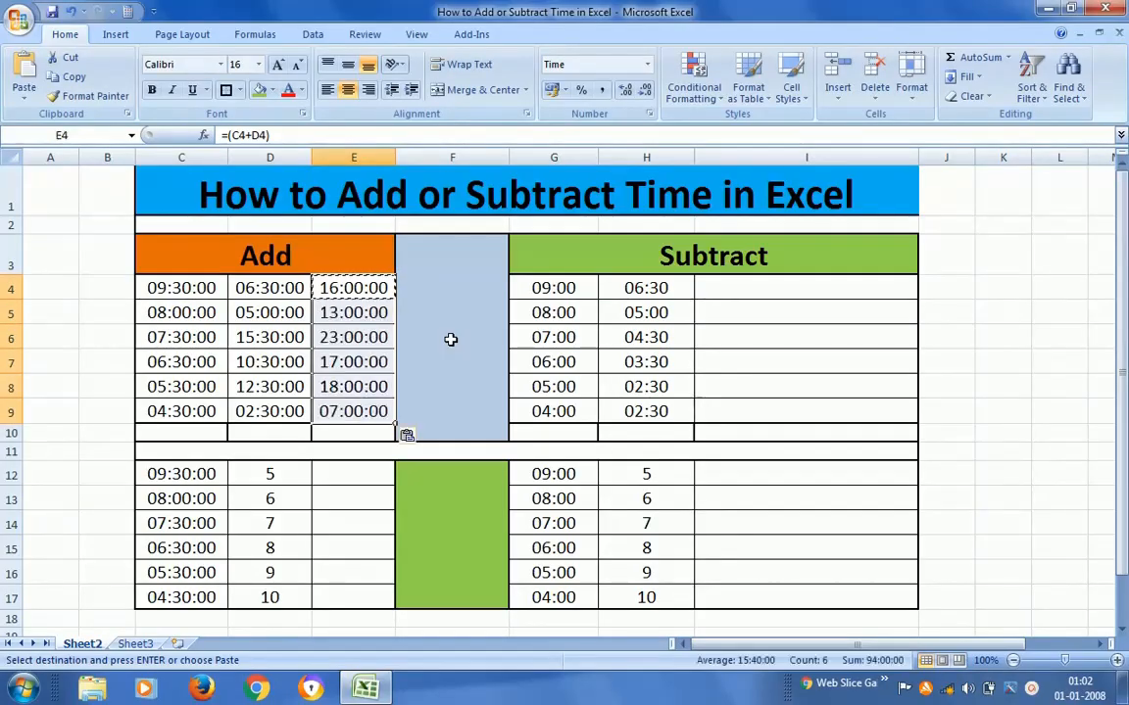
pyautogui.press('Escape')
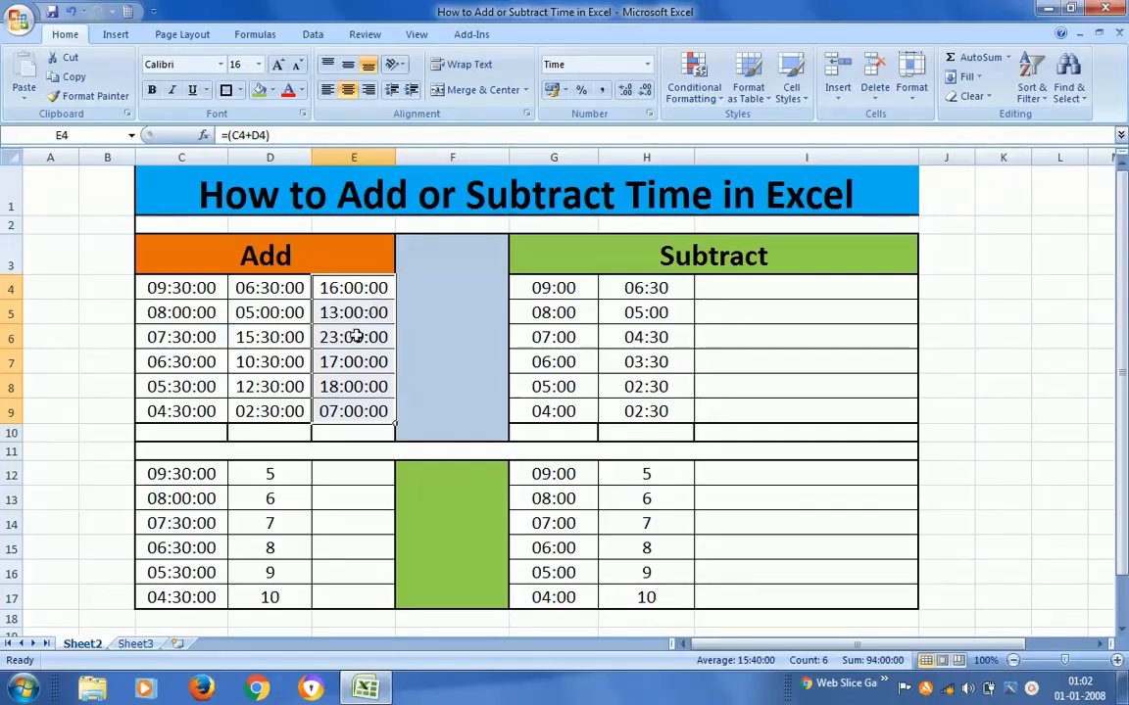
pyautogui.click(360, 291)
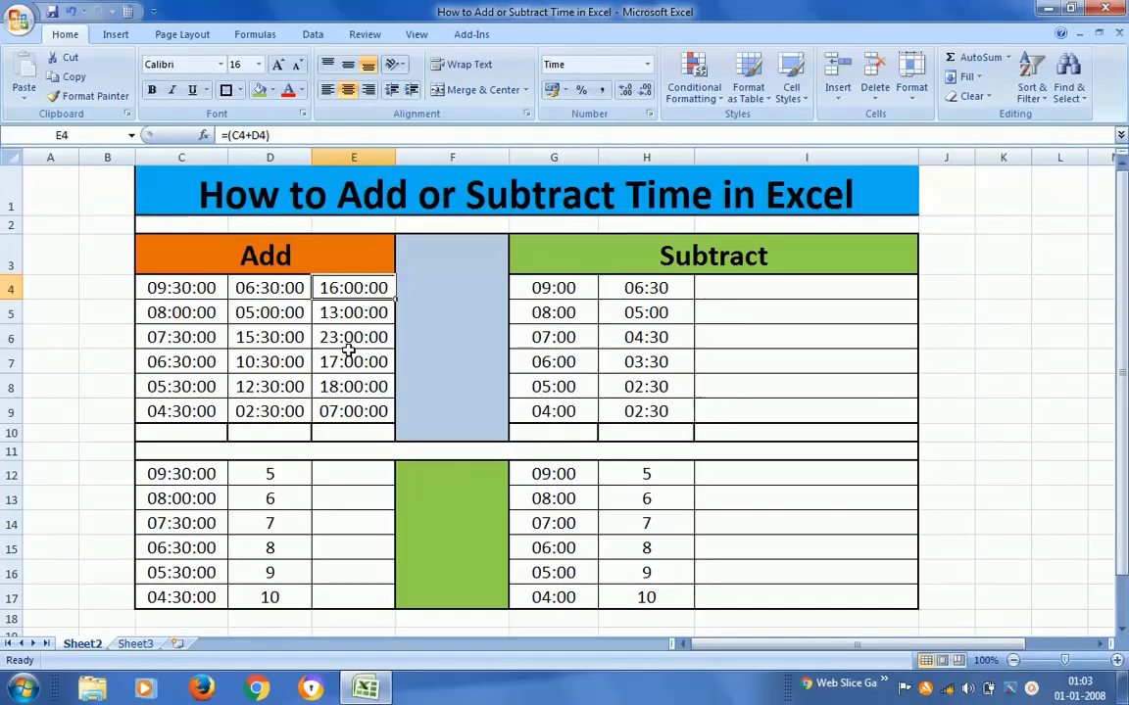
# Step: Choose the custom number format [h]:mm:ss for the Add results in E4:E9
pyautogui.hotkey('shift', 'Down')
pyautogui.hotkey('shift', 'Down')
pyautogui.hotkey('shift', 'Down')
pyautogui.hotkey('shift', 'Down')
pyautogui.hotkey('shift', 'Down')
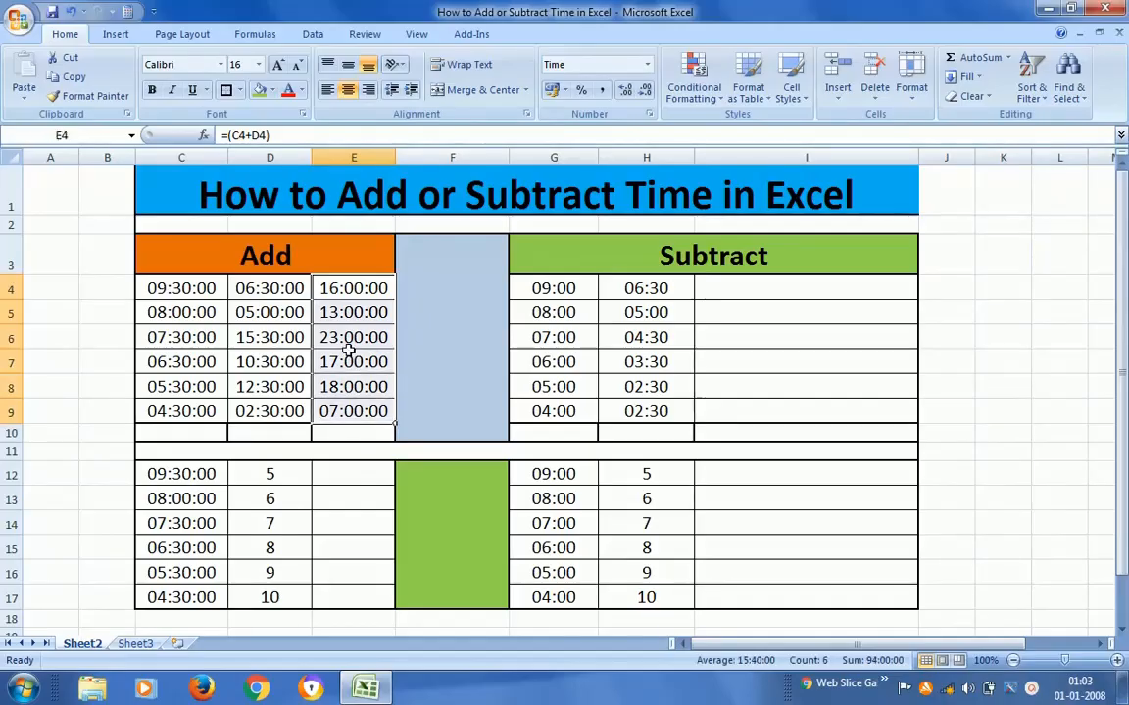
pyautogui.rightClick(365, 334)
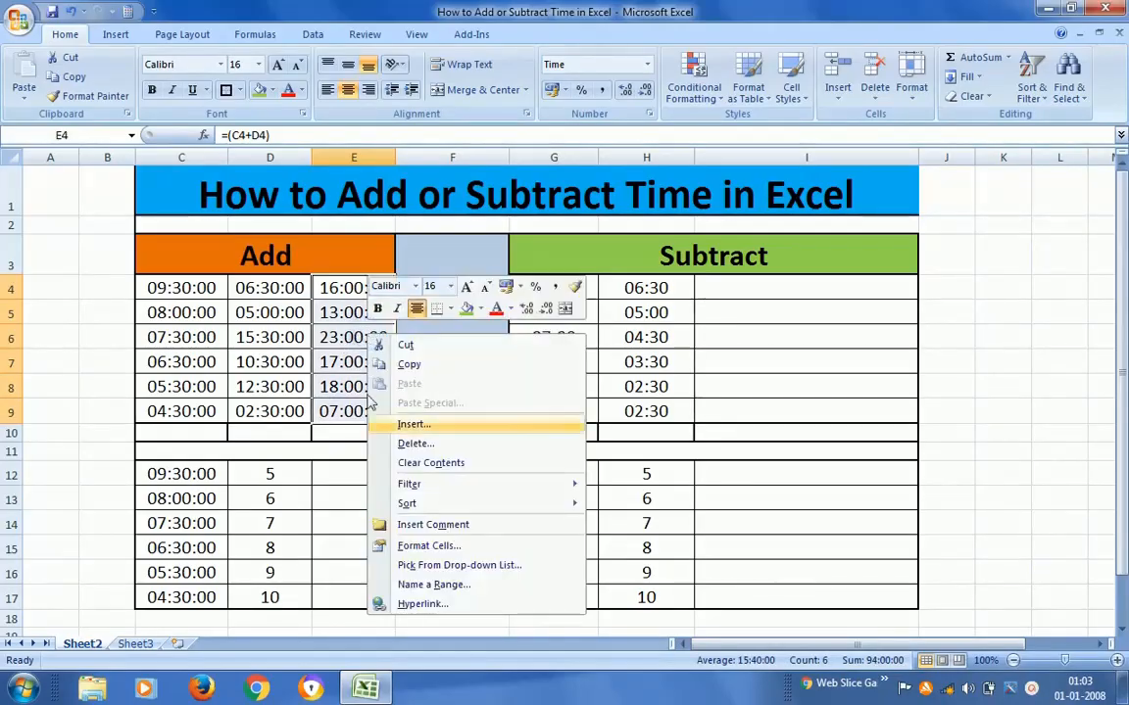
pyautogui.click(410, 551)
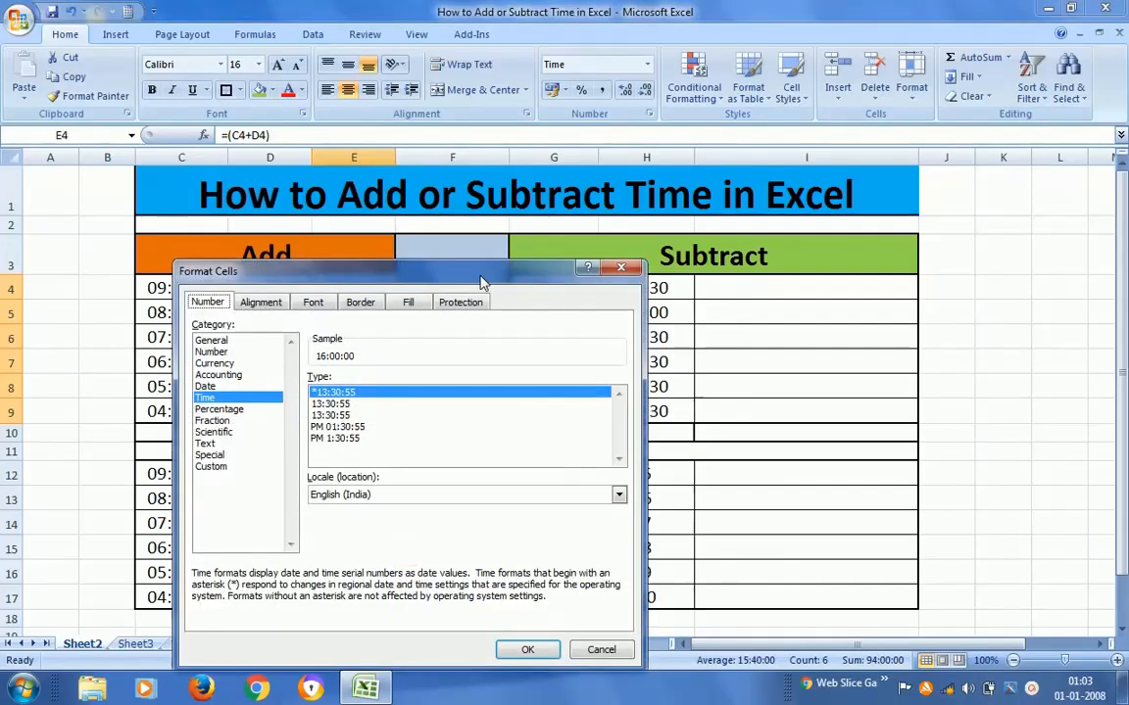
pyautogui.moveTo(481, 277); pyautogui.dragTo(818, 150)
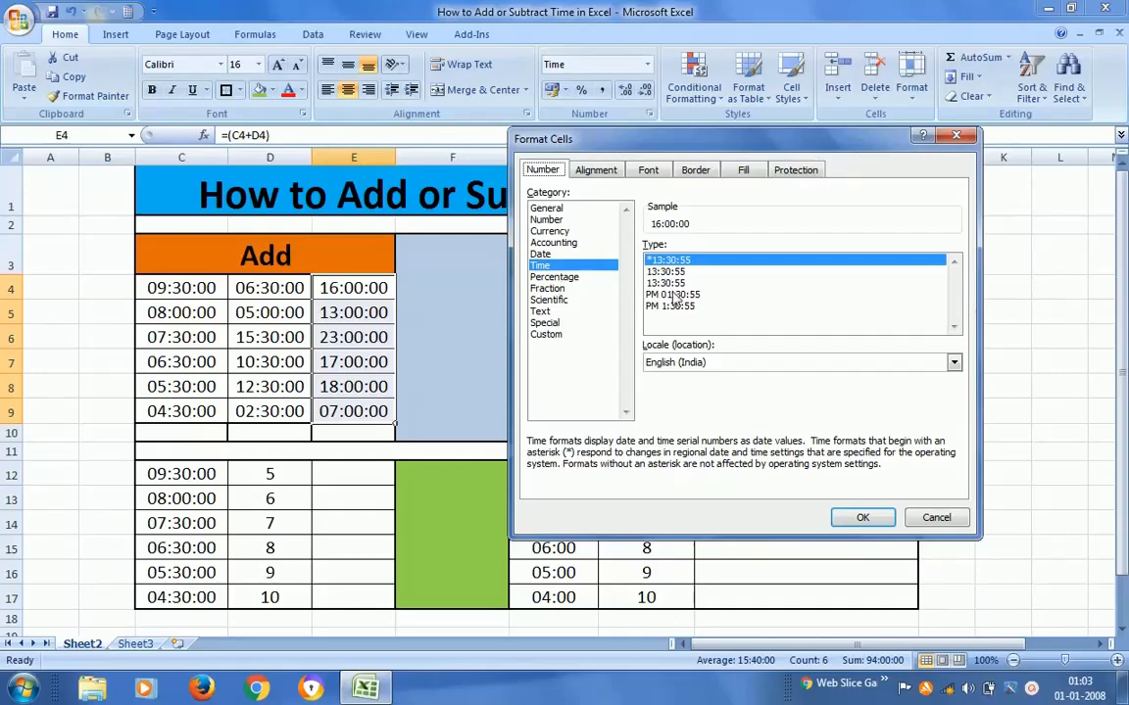
pyautogui.click(553, 336)
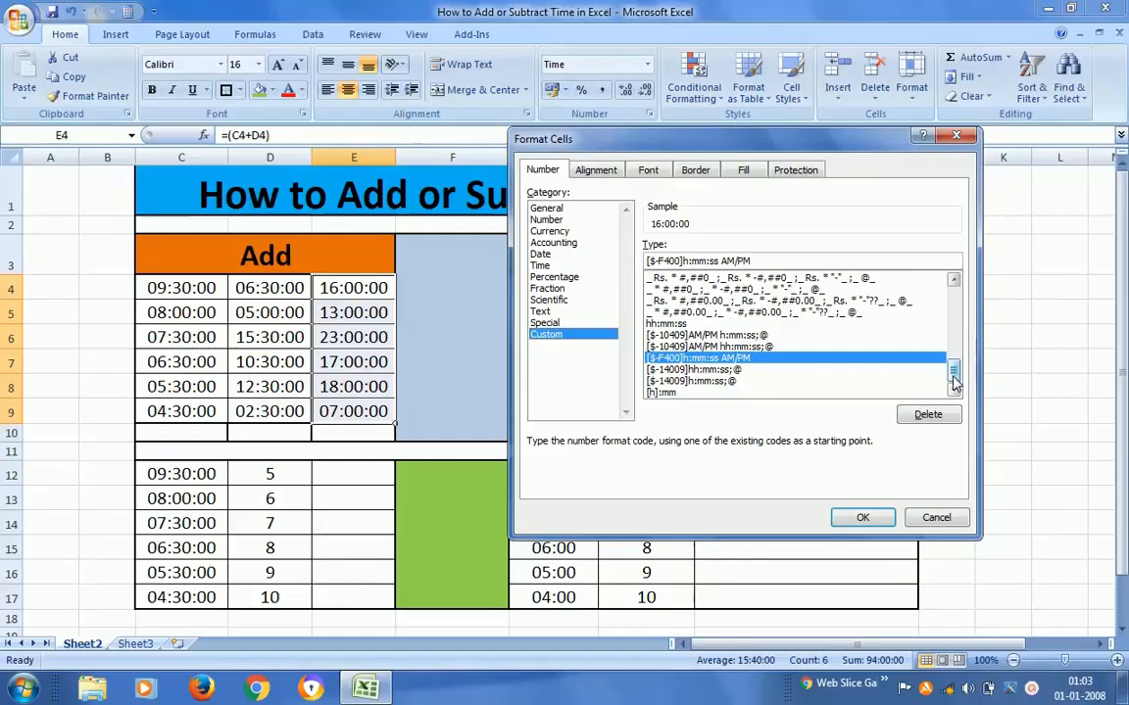
pyautogui.moveTo(955, 378); pyautogui.dragTo(955, 355)
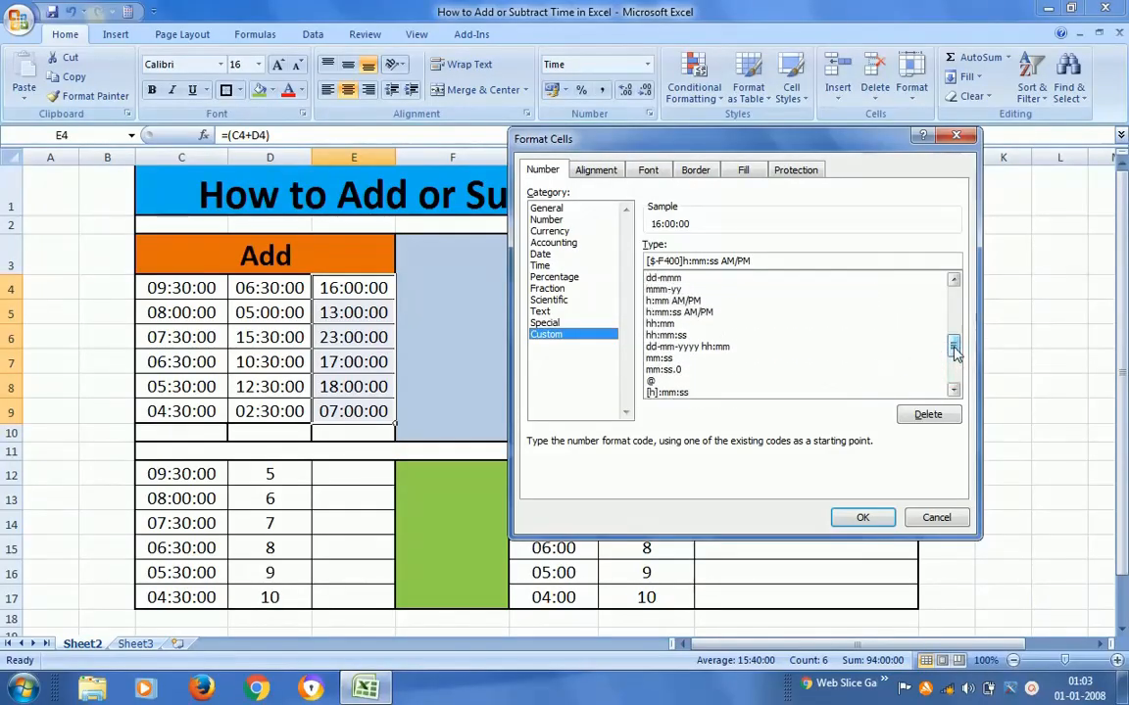
pyautogui.click(675, 392)
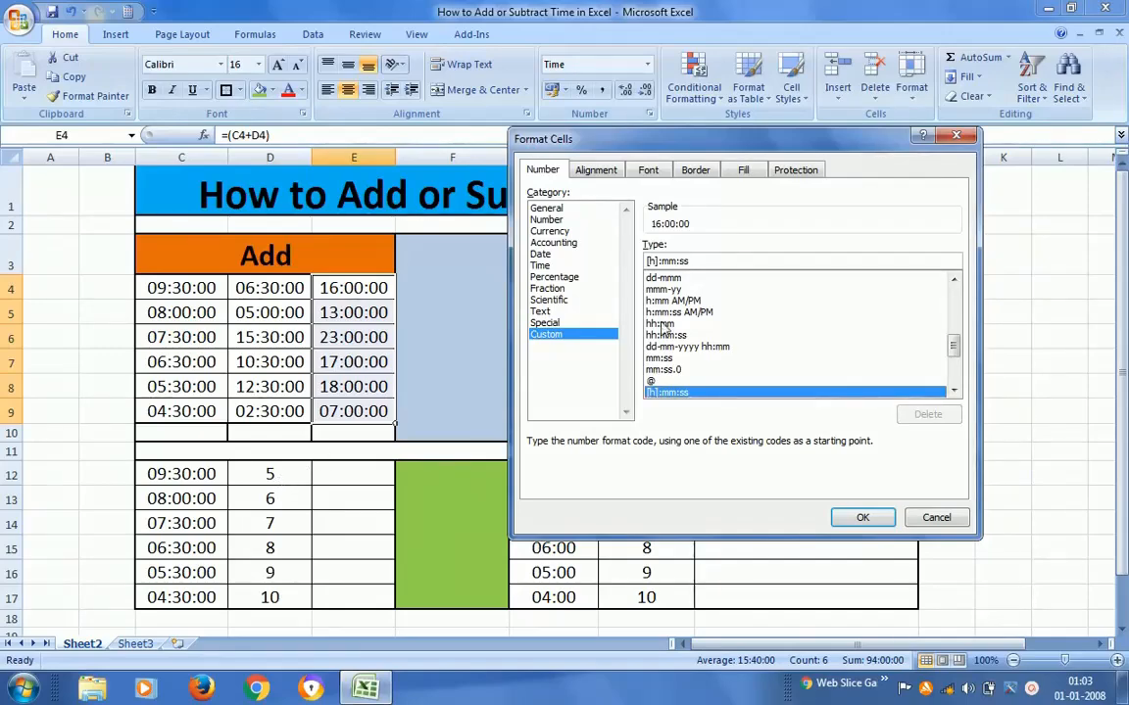
# Step: Shorten the custom format code to [h] and apply it to E4:E9
pyautogui.click(701, 262)
pyautogui.press('BackSpace')
pyautogui.press('BackSpace')
pyautogui.press('BackSpace')
pyautogui.press('BackSpace')
pyautogui.press('BackSpace')
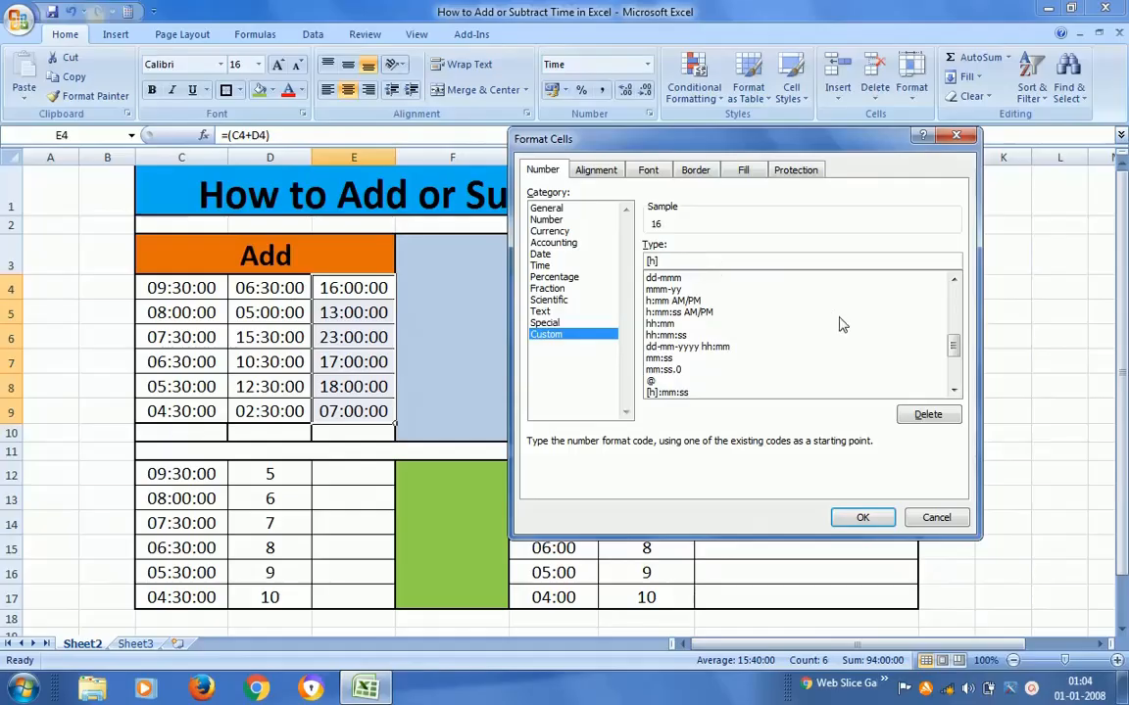
pyautogui.click(857, 518)
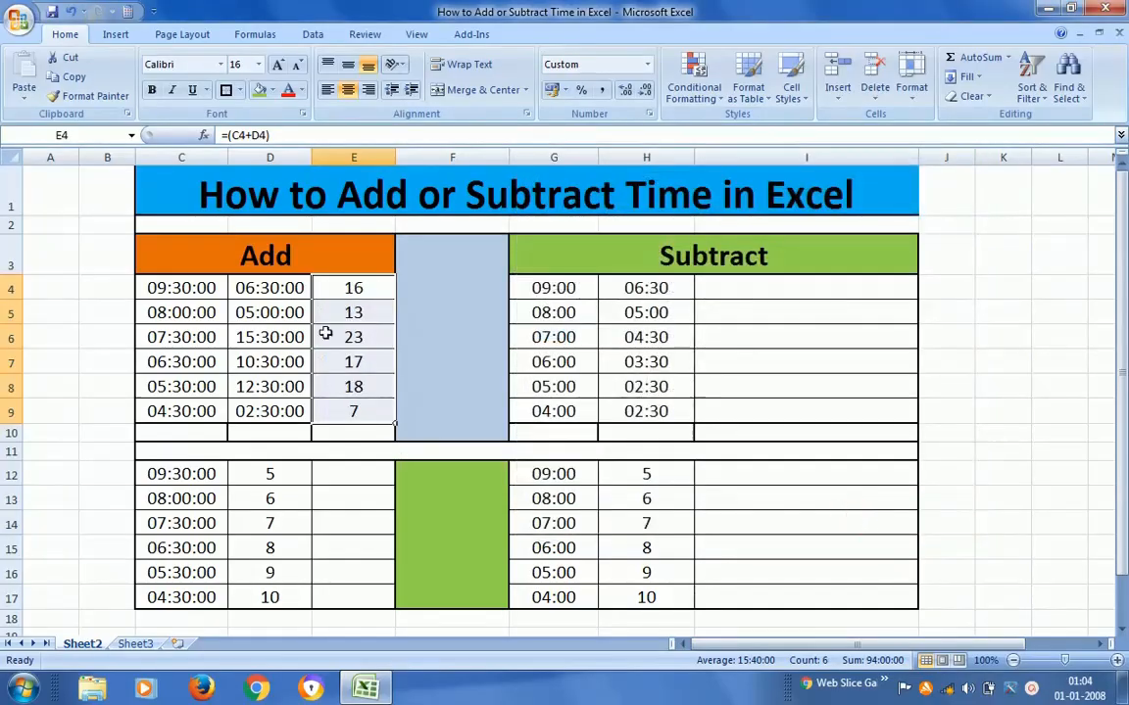
pyautogui.click(350, 288)
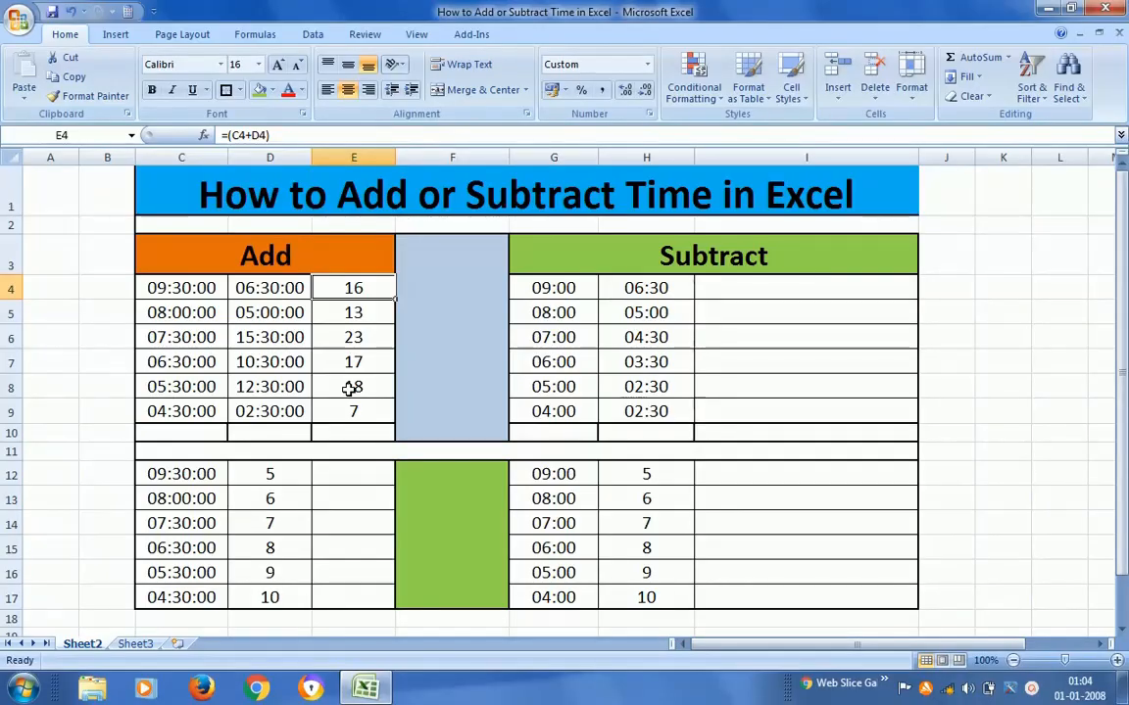
# Step: Total the first Add time column in C10 with the formula =SUM(C4:C9)
pyautogui.click(175, 286)
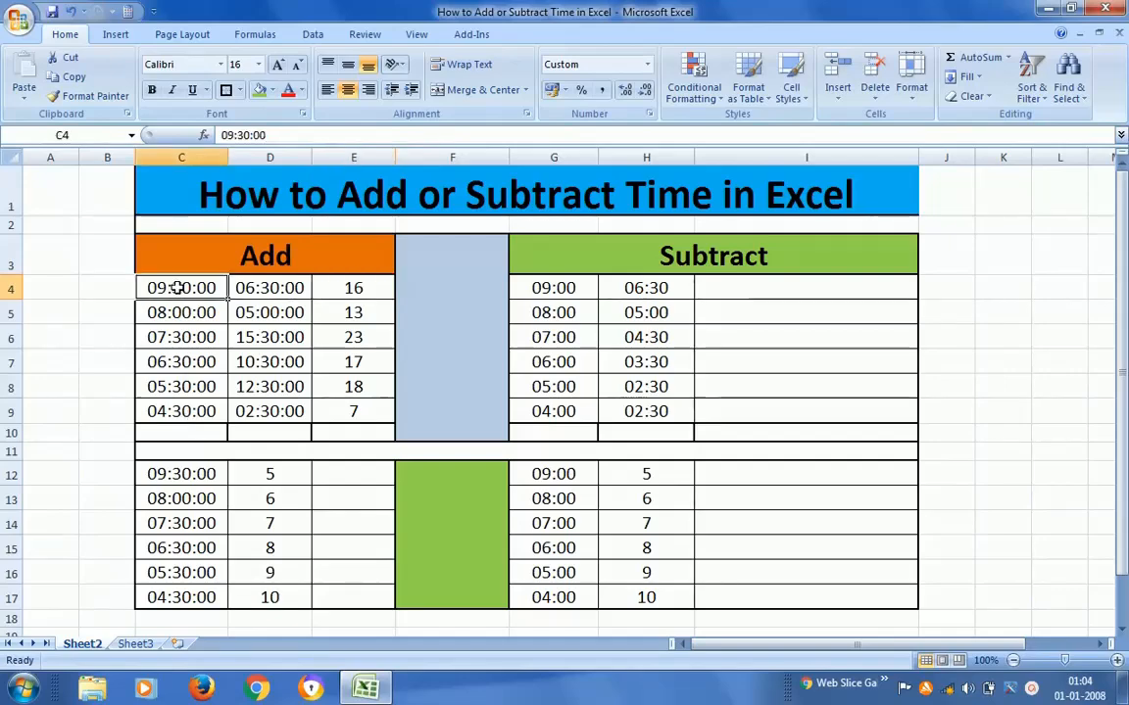
pyautogui.click(179, 431)
pyautogui.click(269, 291)
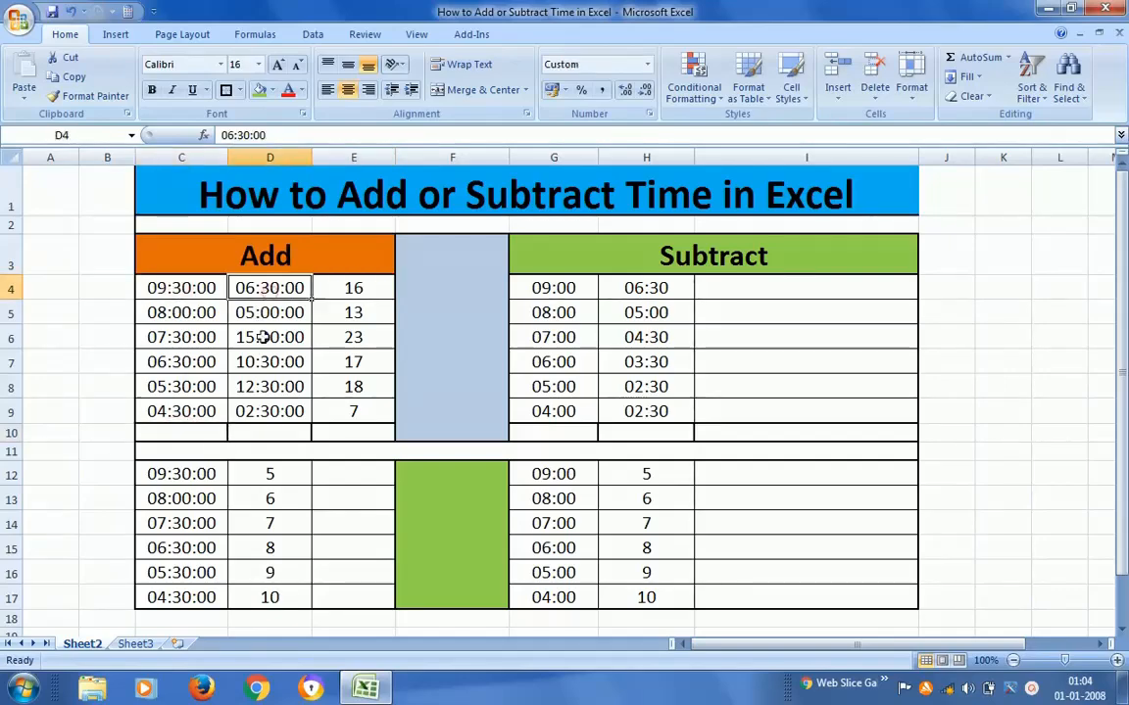
pyautogui.click(258, 432)
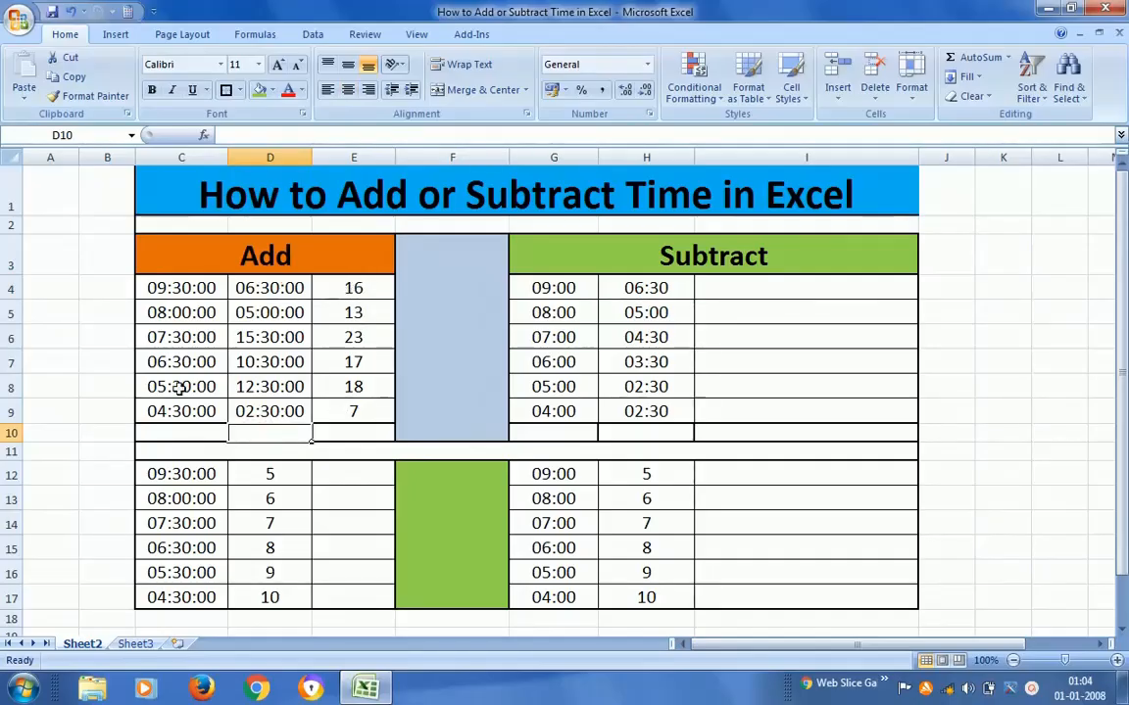
pyautogui.click(166, 432)
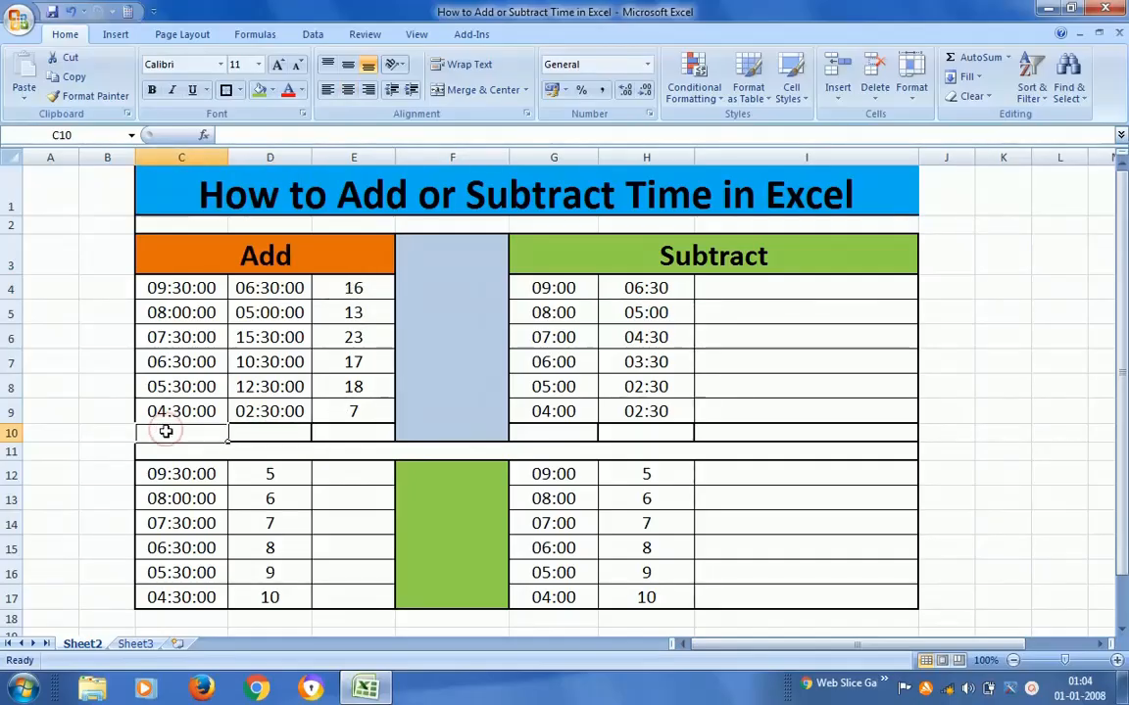
pyautogui.hotkey('alt', '=')
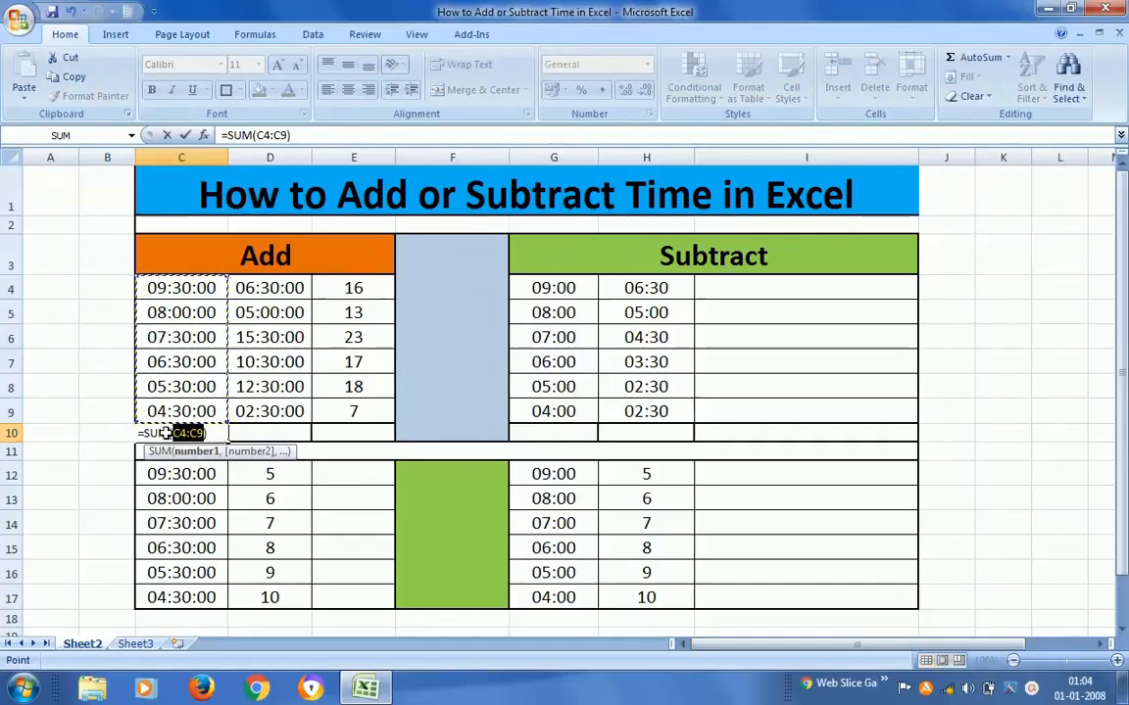
pyautogui.press('Return')
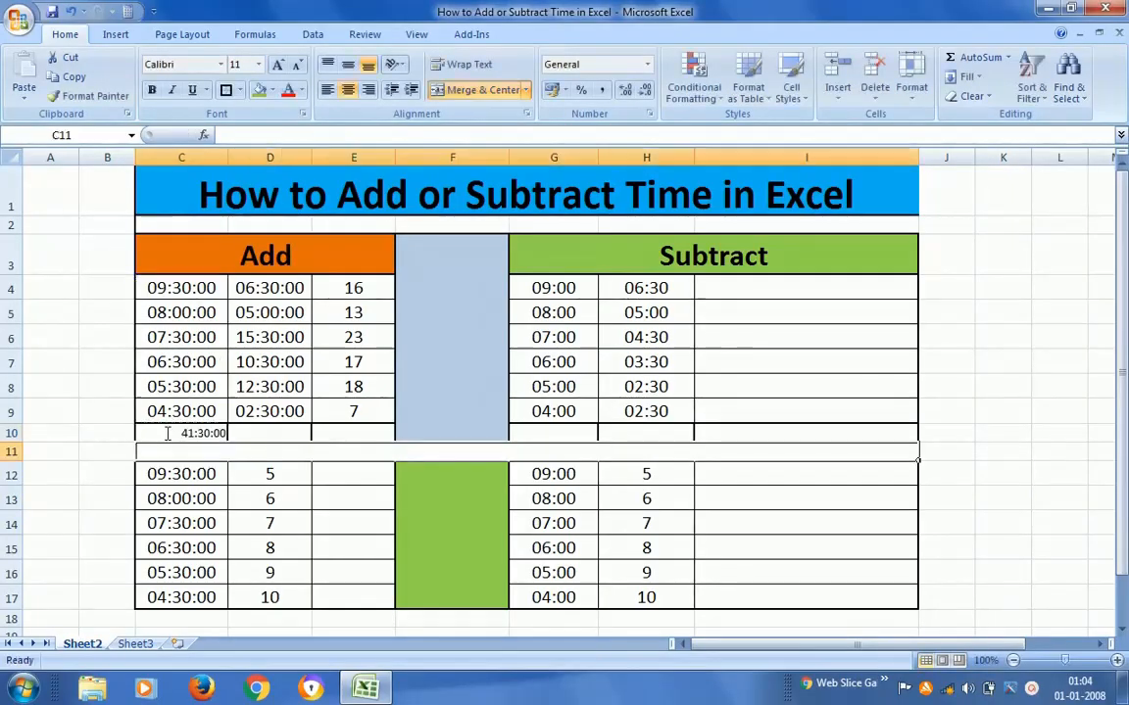
# Step: Set the font size of the column total in C10 to 16
pyautogui.click(166, 433)
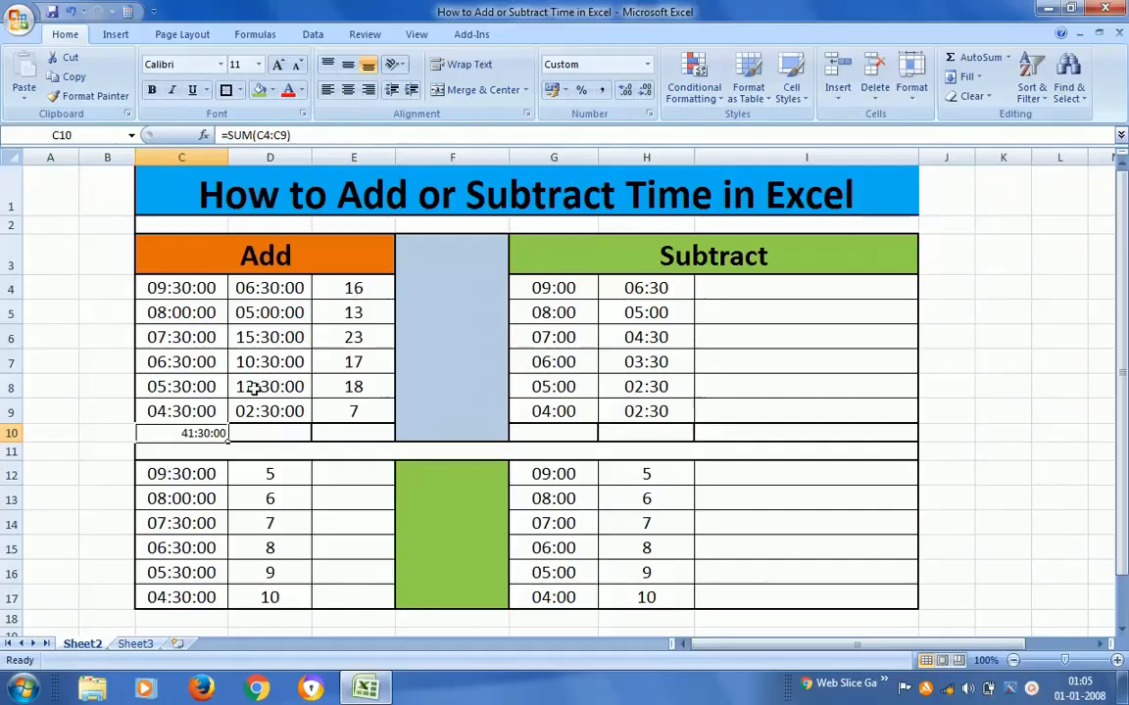
pyautogui.click(212, 433)
pyautogui.click(193, 345)
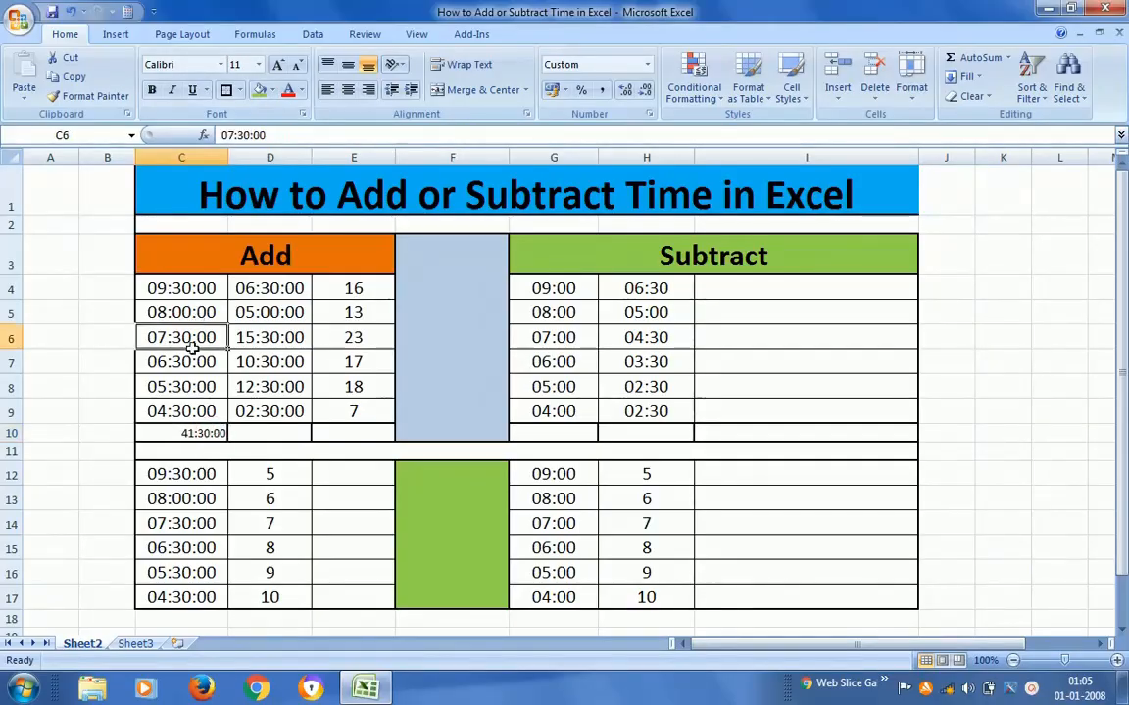
pyautogui.click(182, 432)
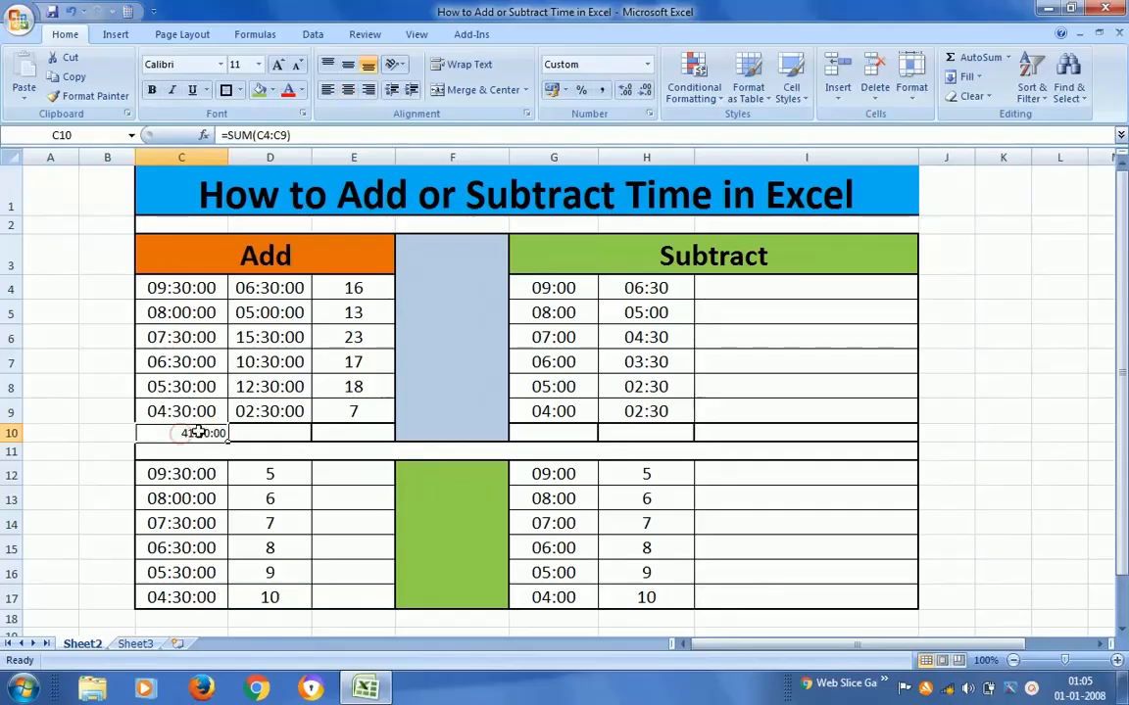
pyautogui.moveTo(199, 432); pyautogui.dragTo(327, 433)
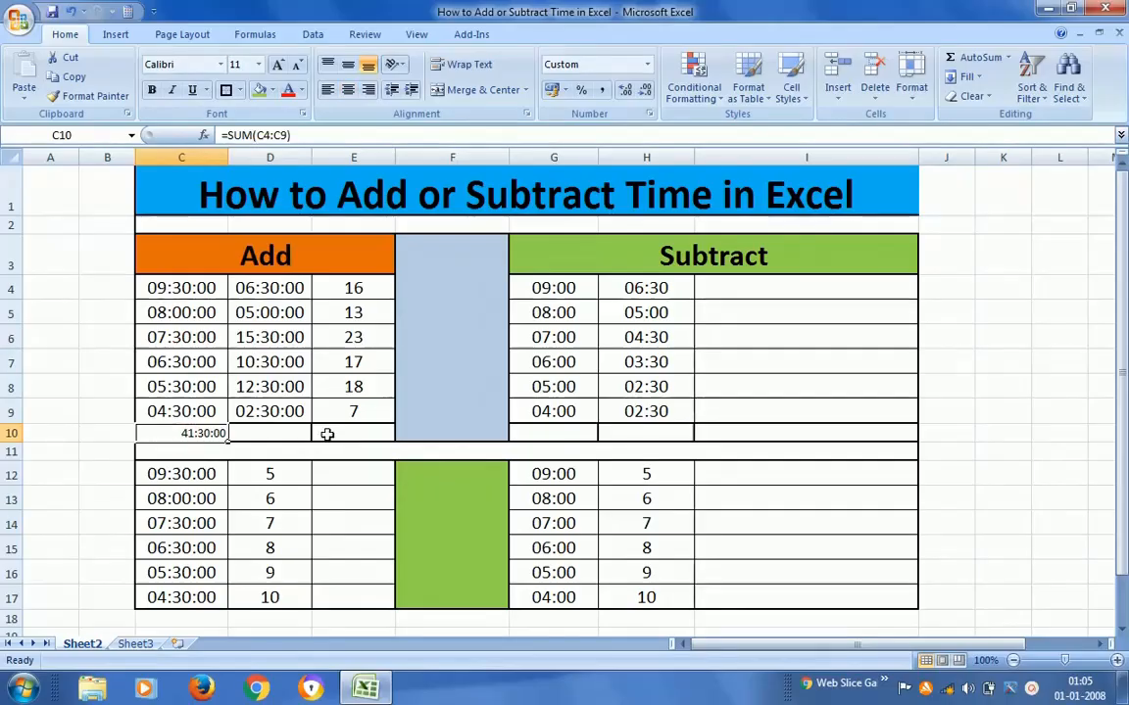
pyautogui.click(258, 64)
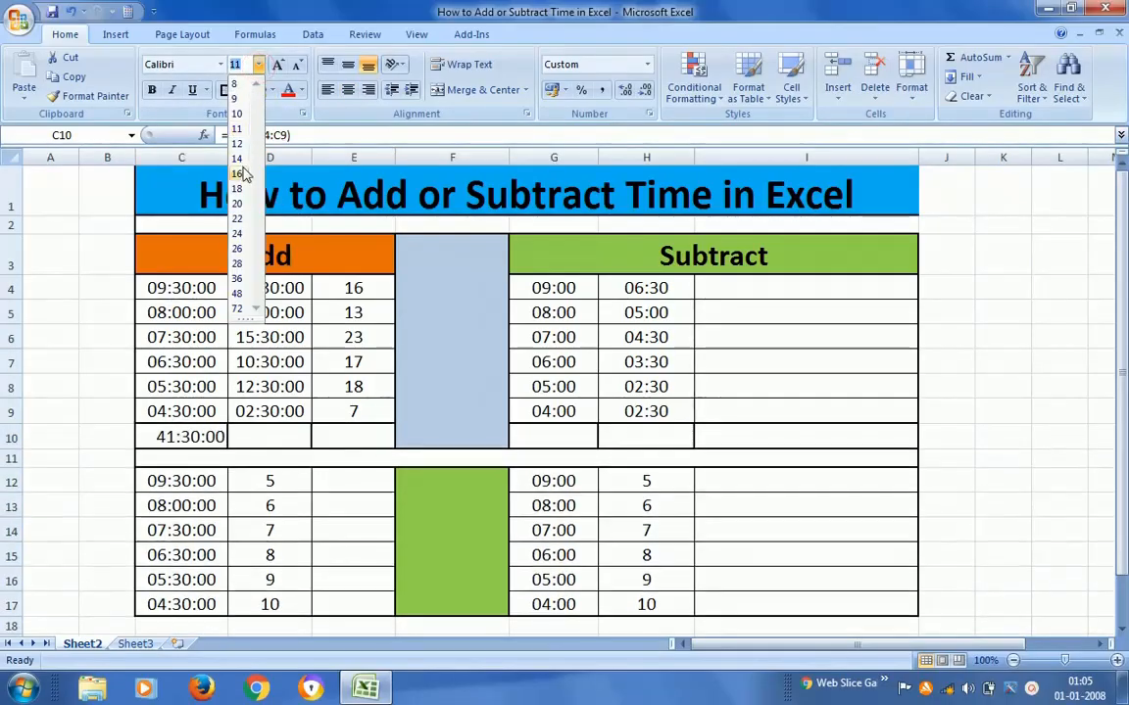
pyautogui.click(236, 174)
# Step: Copy the SUM formula from C10 into D10 to total the second Add time column
pyautogui.click(182, 441)
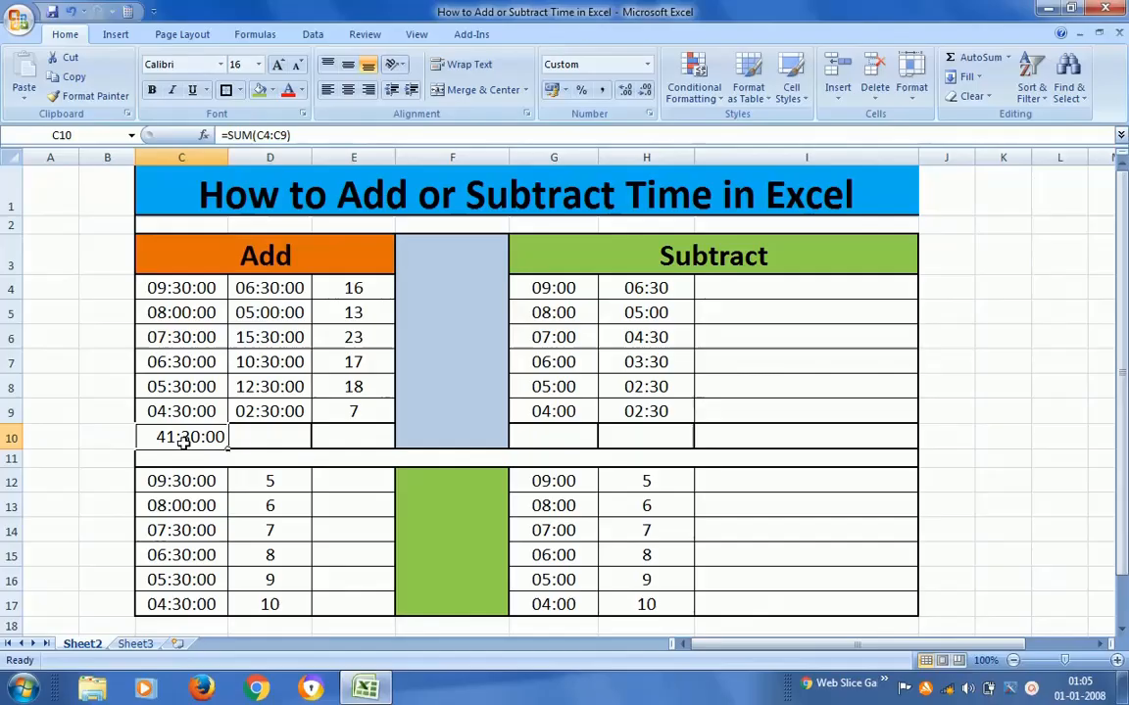
pyautogui.hotkey('ctrl', 'c')
pyautogui.click(248, 437)
pyautogui.hotkey('ctrl', 'v')
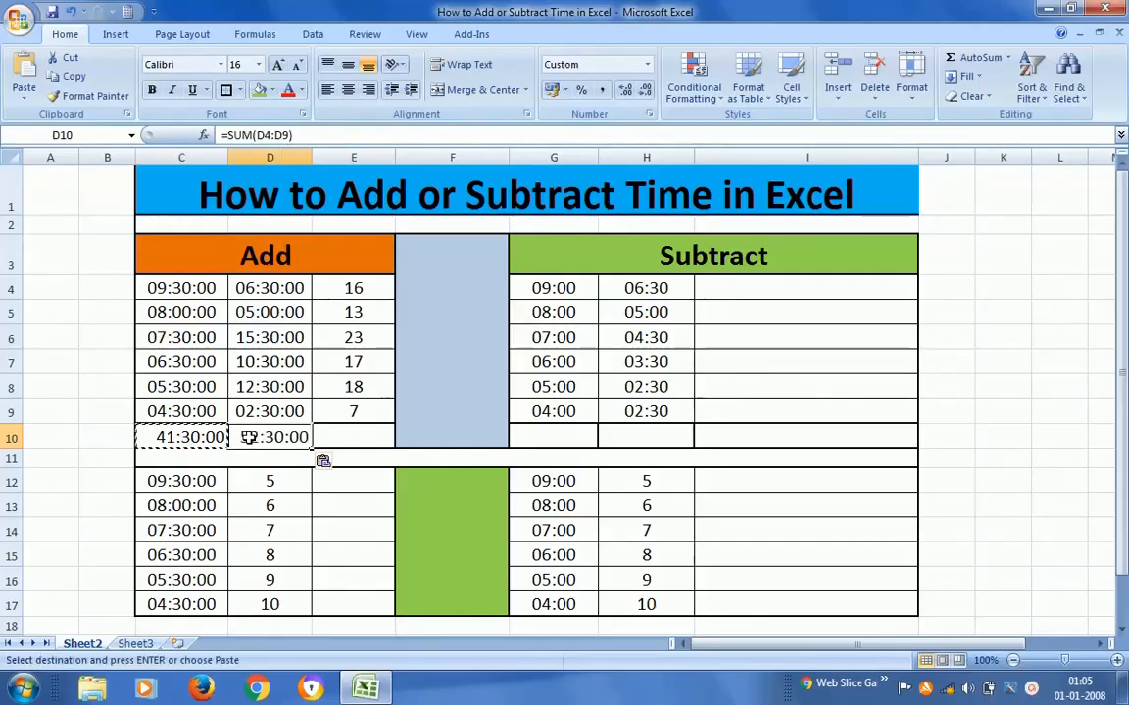
pyautogui.press('Escape')
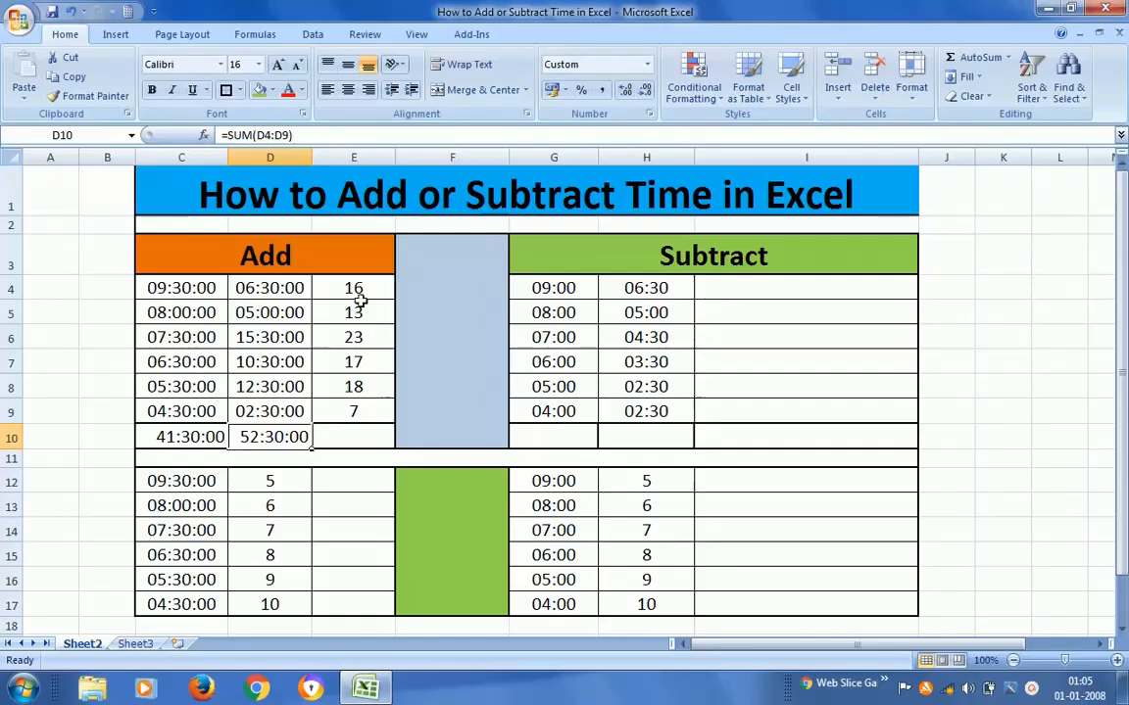
# Step: Apply the custom number format [h] to the totals in C10:D10, keeping the current color scheme when Windows asks
pyautogui.click(174, 438)
pyautogui.moveTo(181, 438); pyautogui.dragTo(264, 433)
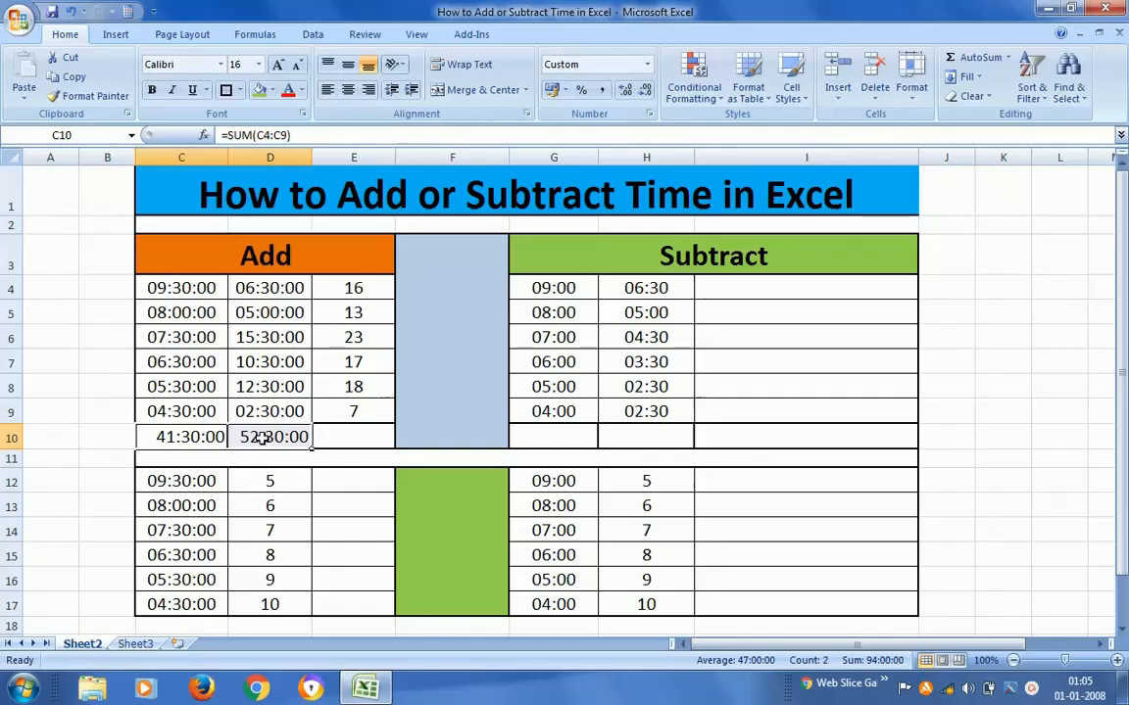
pyautogui.rightClick(260, 446)
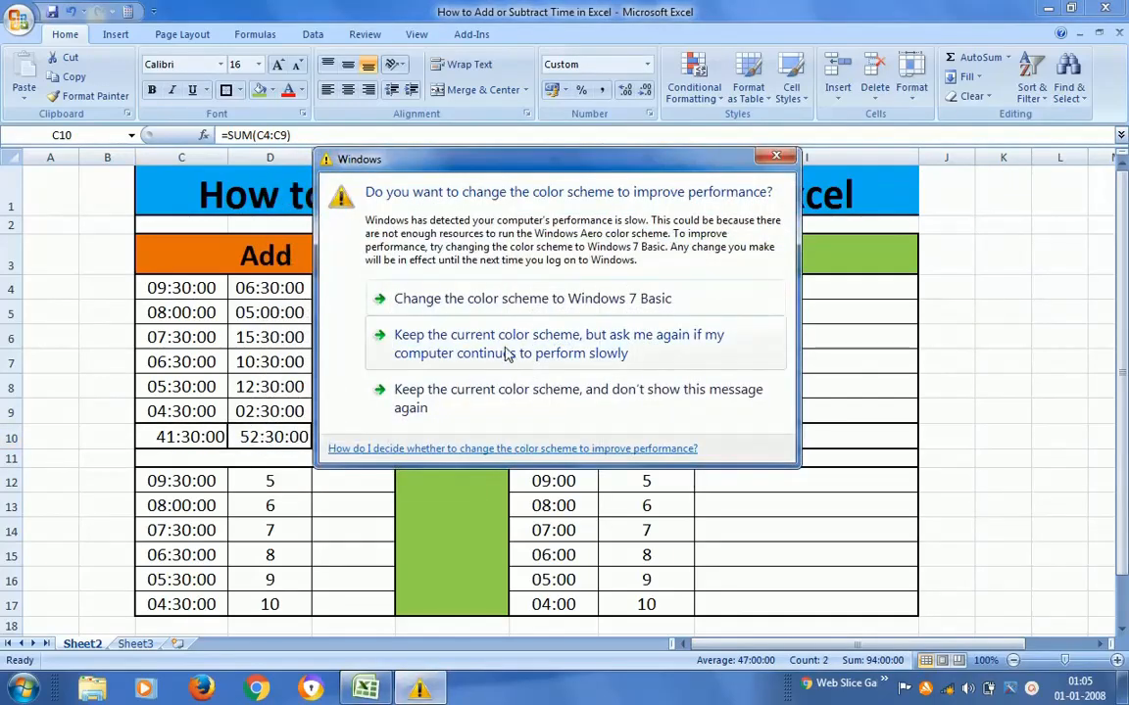
pyautogui.click(506, 350)
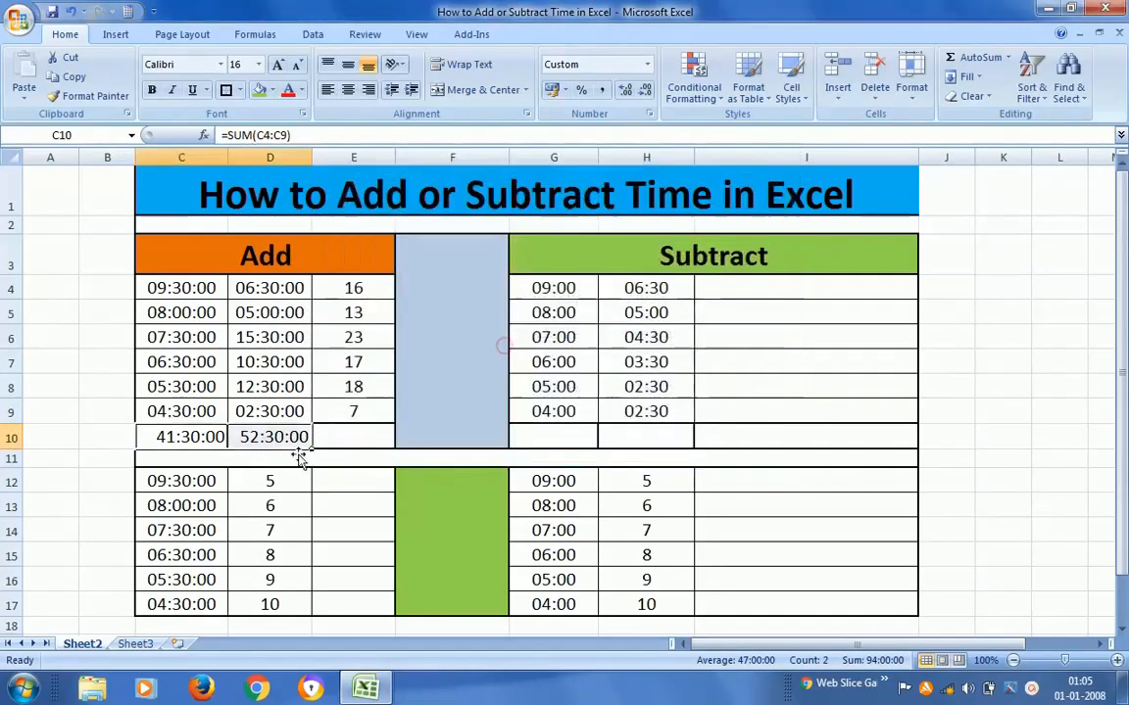
pyautogui.rightClick(273, 440)
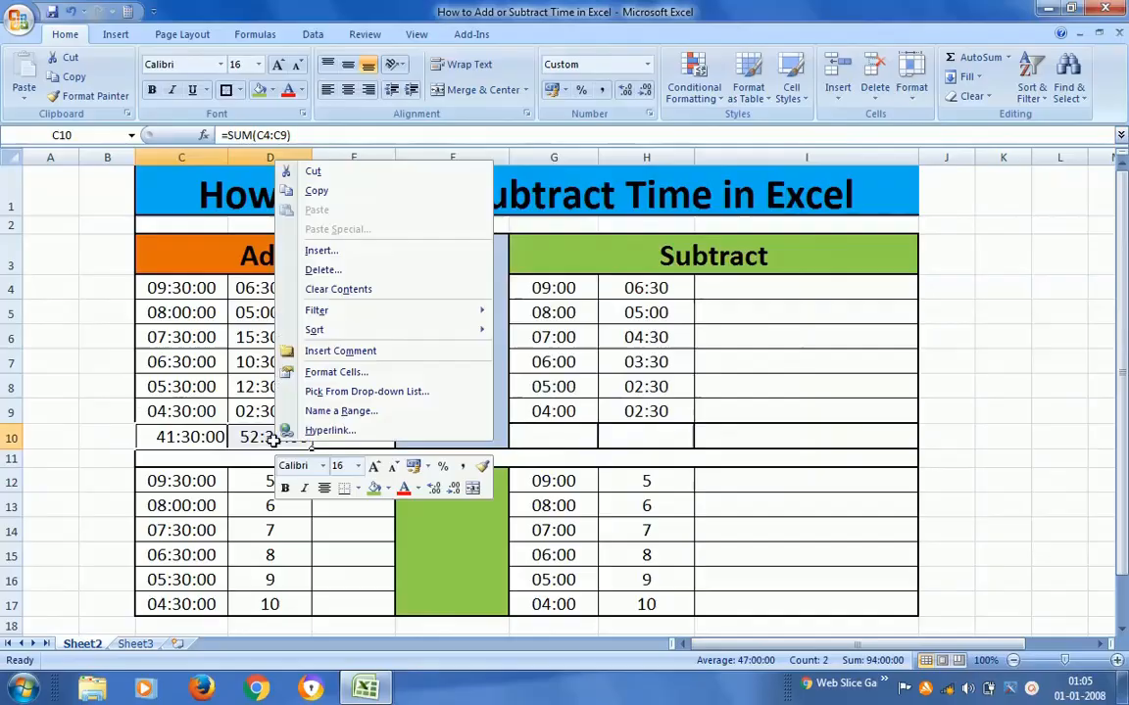
pyautogui.click(345, 372)
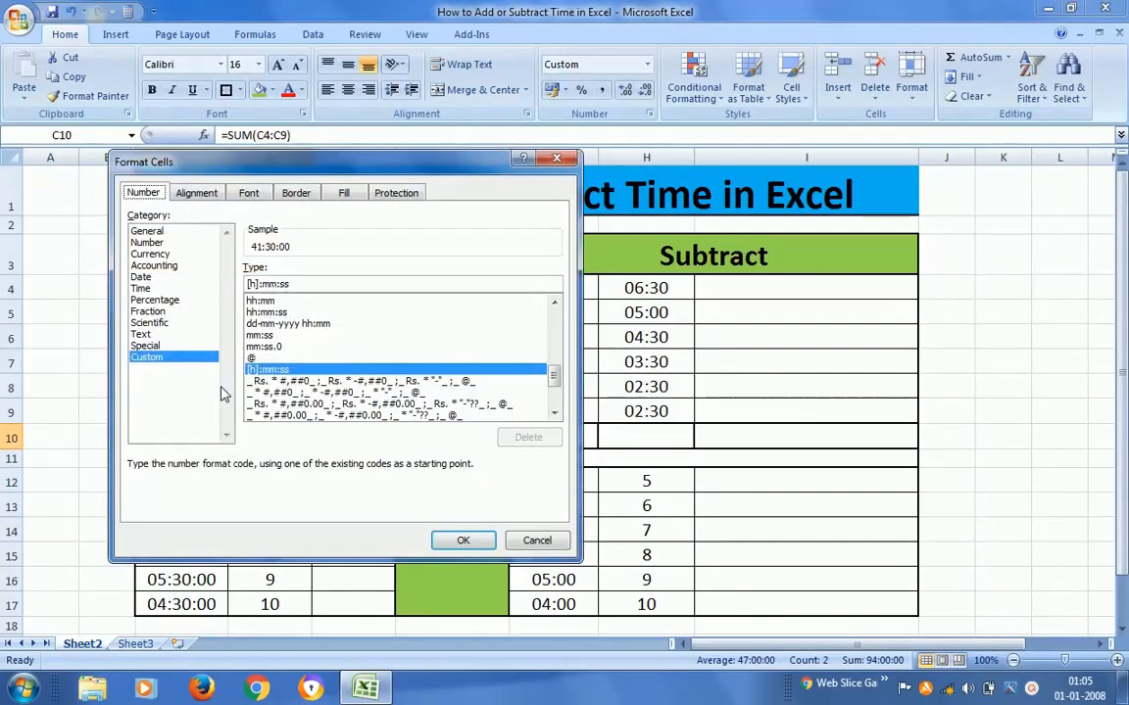
pyautogui.click(312, 284)
pyautogui.press('BackSpace')
pyautogui.press('BackSpace')
pyautogui.press('BackSpace')
pyautogui.press('BackSpace')
pyautogui.press('BackSpace')
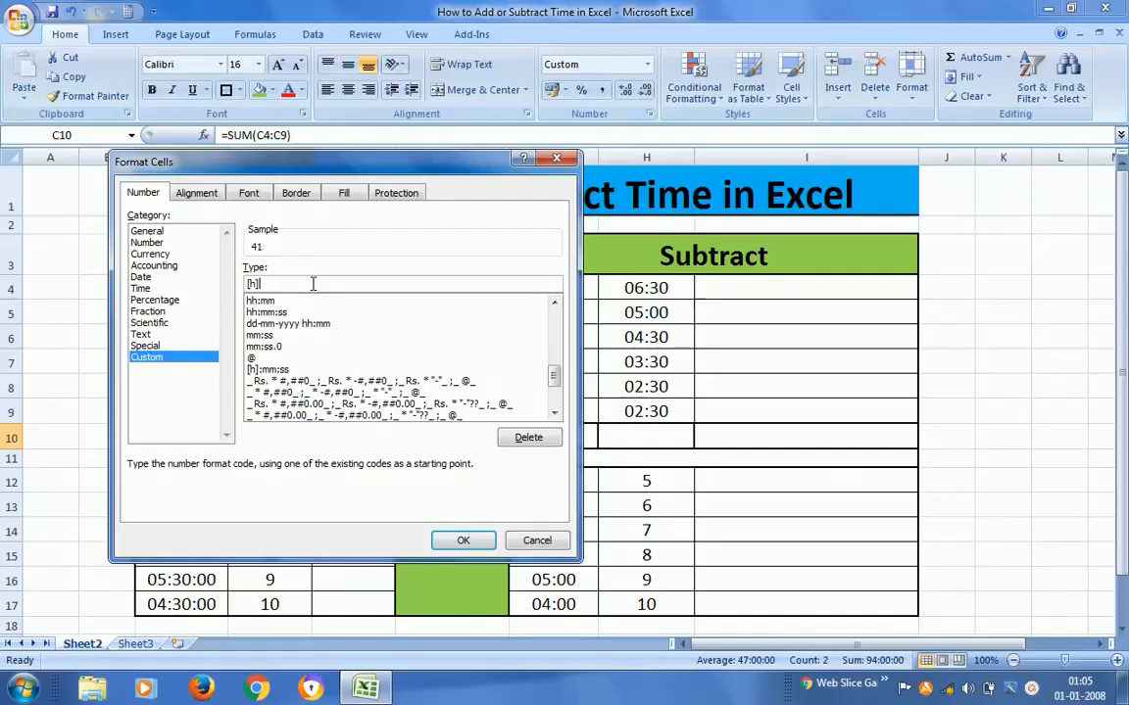
pyautogui.click(457, 539)
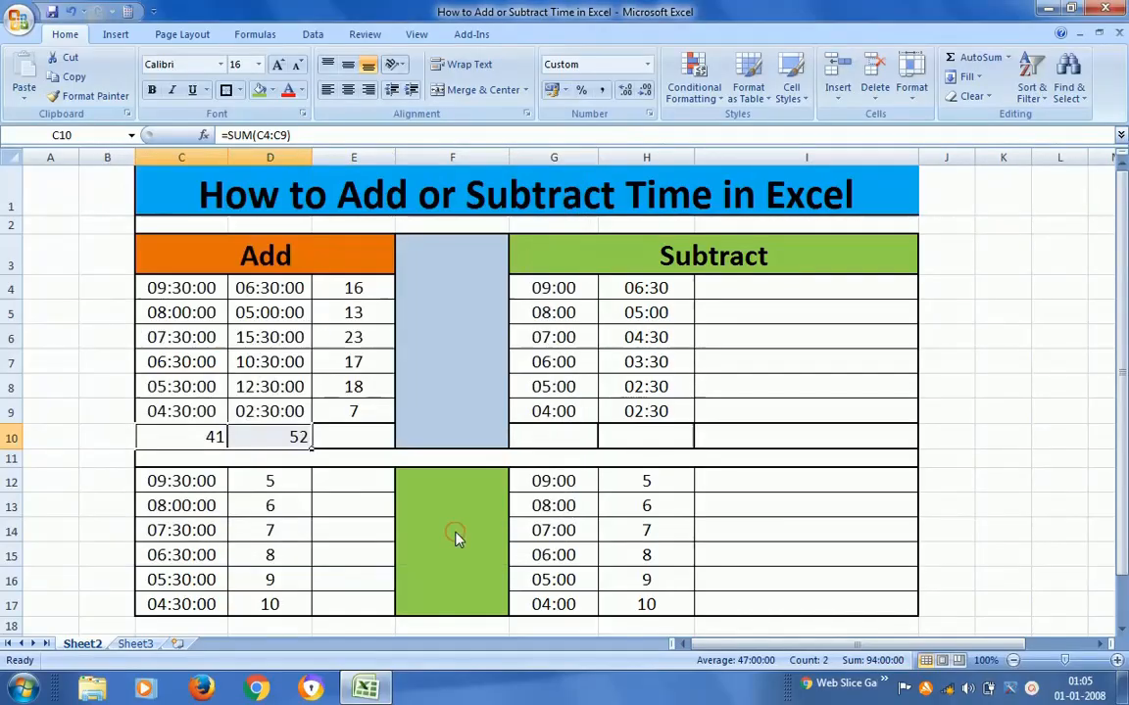
pyautogui.click(162, 431)
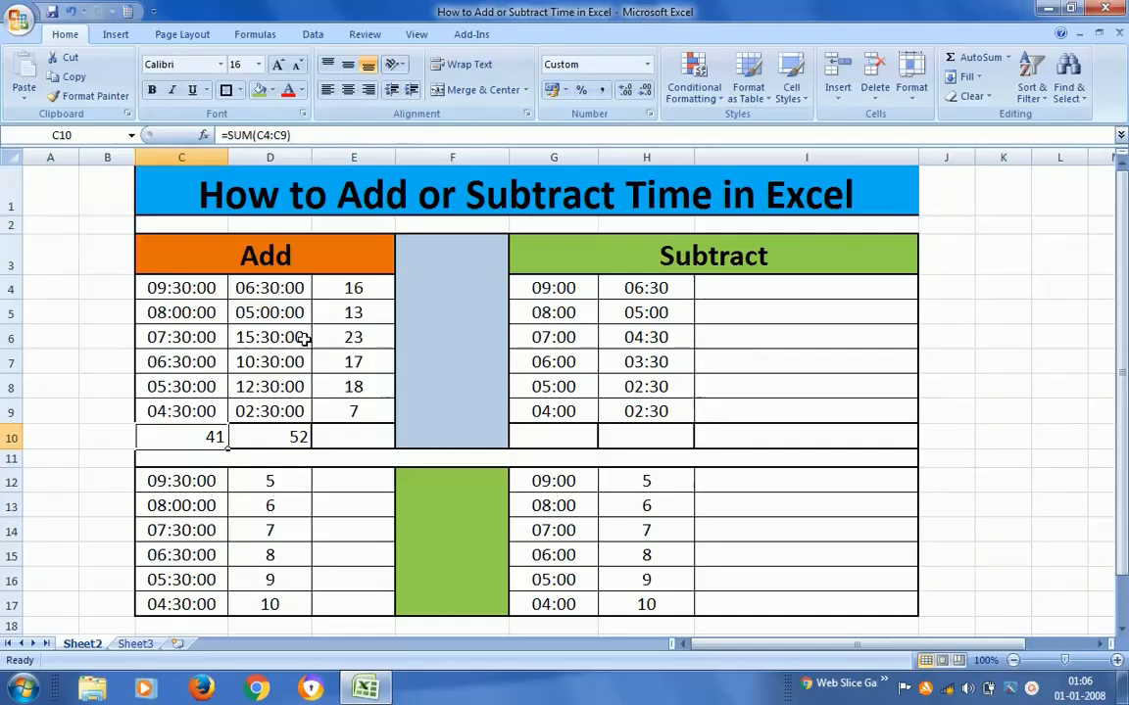
# Step: Enter the subtraction formula =G4-H4 in cell I4 of the Subtract table
pyautogui.click(766, 295)
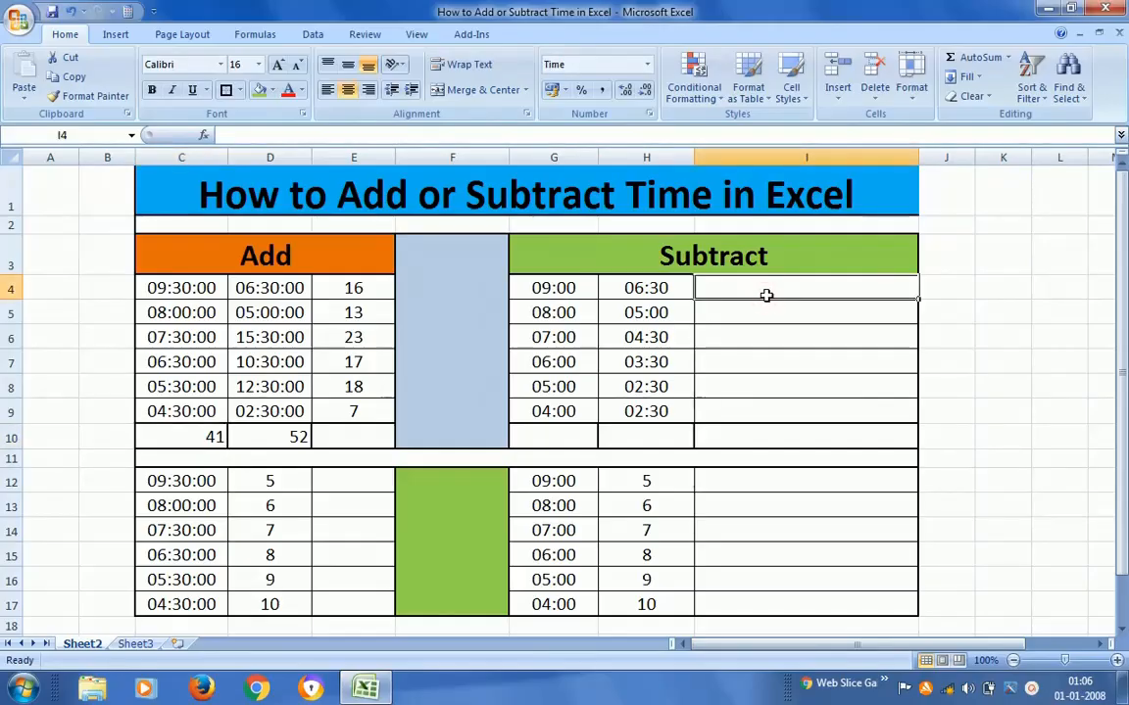
pyautogui.write('=')
pyautogui.press('Left')
pyautogui.press('Left')
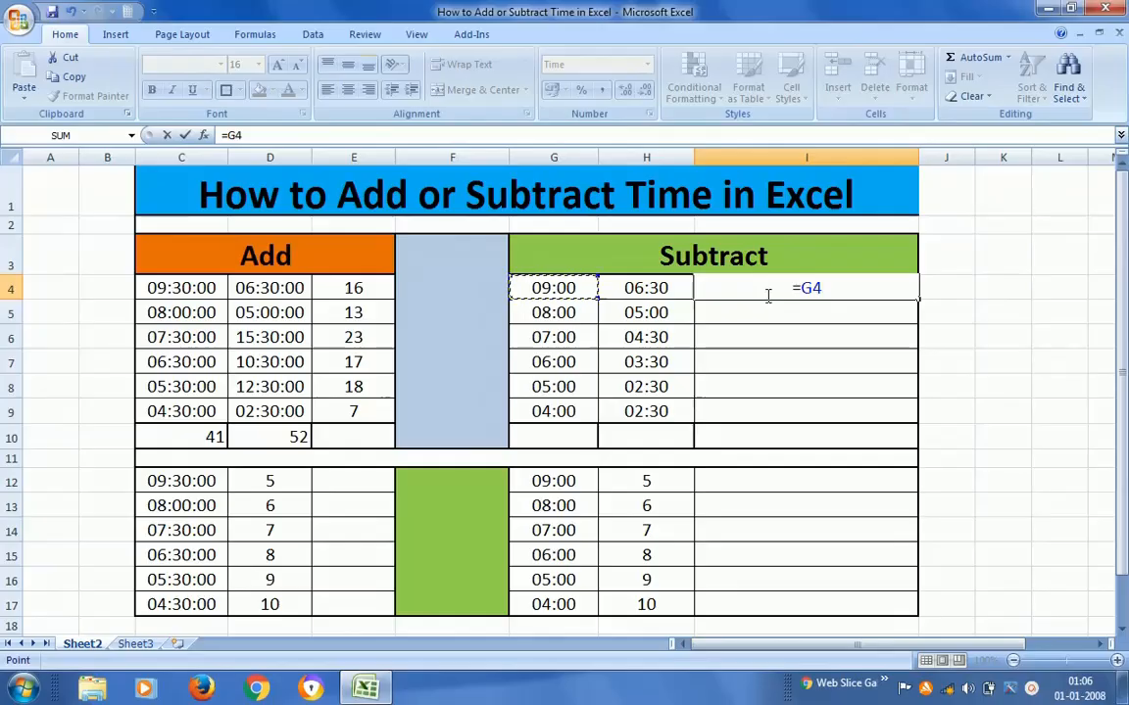
pyautogui.write('-')
pyautogui.press('Left')
pyautogui.hotkey('ctrl', 'Return')
# Step: Copy the subtraction formula from I4 into the rest of the Subtract results down to I9
pyautogui.hotkey('ctrl', 'c')
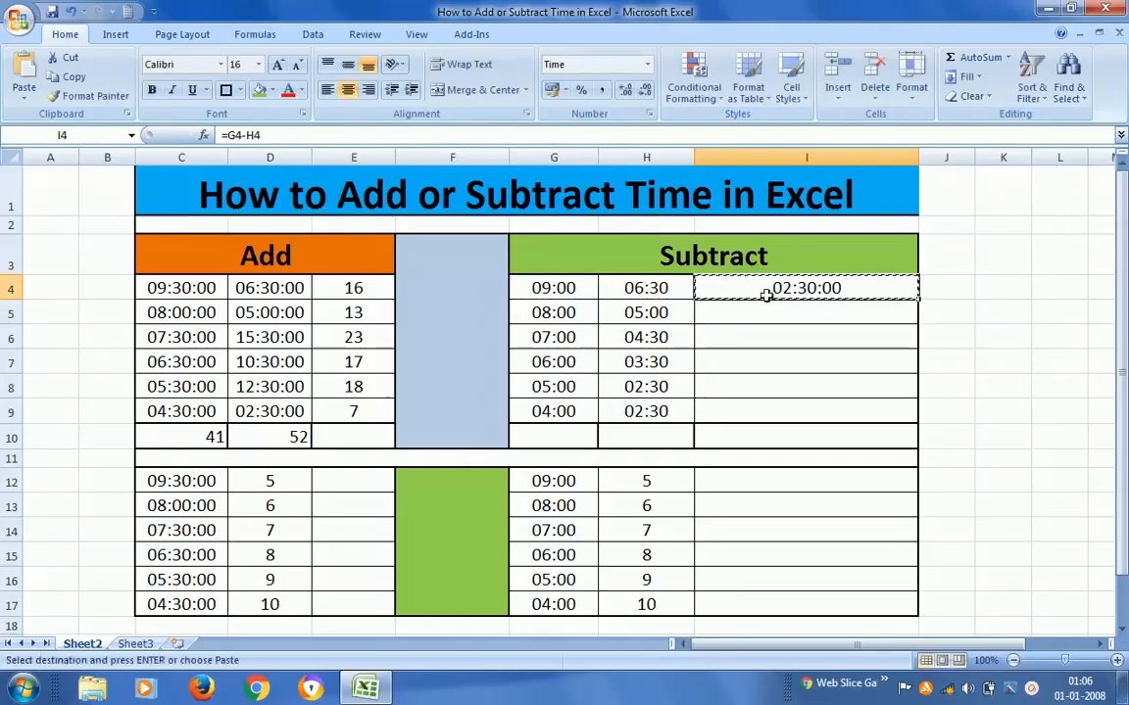
pyautogui.hotkey('shift', 'Down')
pyautogui.hotkey('shift', 'Down')
pyautogui.hotkey('shift', 'Down')
pyautogui.hotkey('shift', 'Down')
pyautogui.hotkey('shift', 'Down')
pyautogui.hotkey('ctrl', 'v')
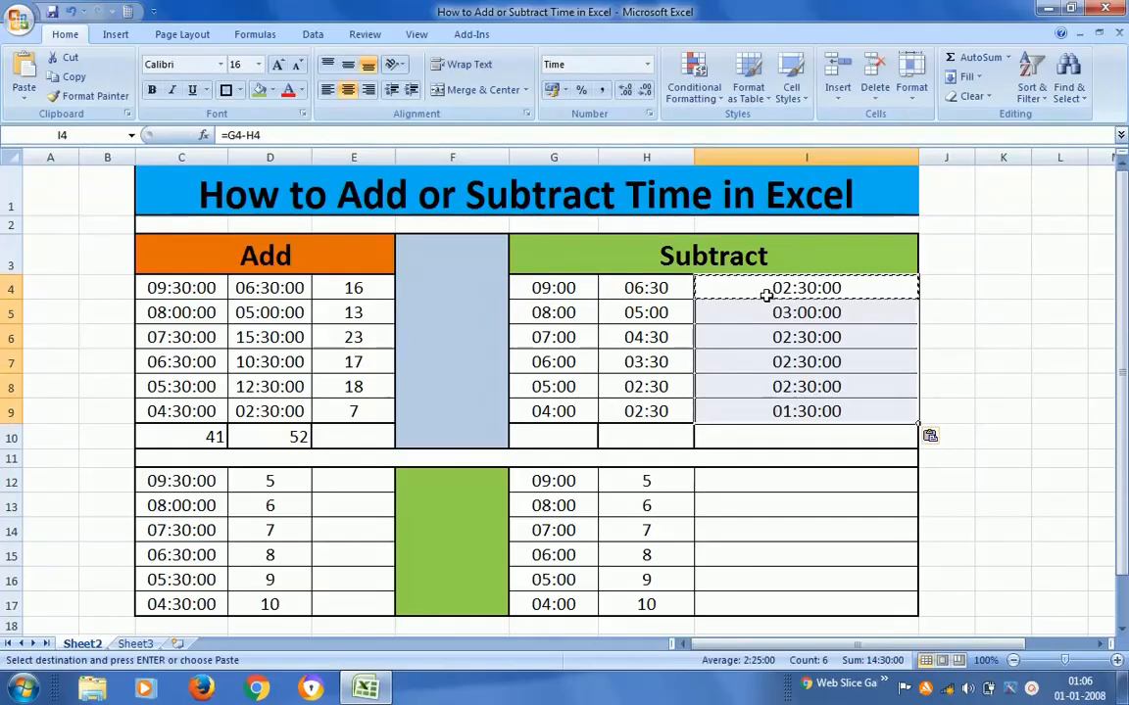
pyautogui.press('Escape')
# Step: Choose the custom number format [h]:mm for the Subtract results in I4:I9
pyautogui.click(766, 295)
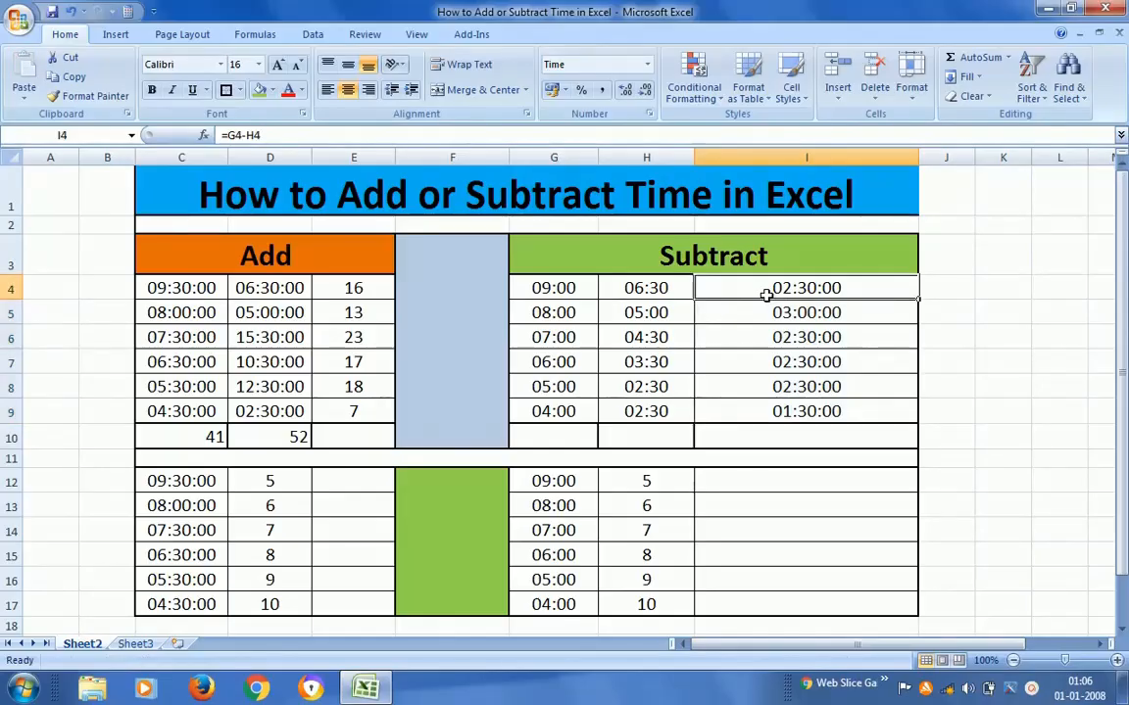
pyautogui.press('Left')
pyautogui.press('Right')
pyautogui.hotkey('shift', 'Down')
pyautogui.hotkey('shift', 'Down')
pyautogui.hotkey('shift', 'Down')
pyautogui.hotkey('shift', 'Down')
pyautogui.hotkey('shift', 'Down')
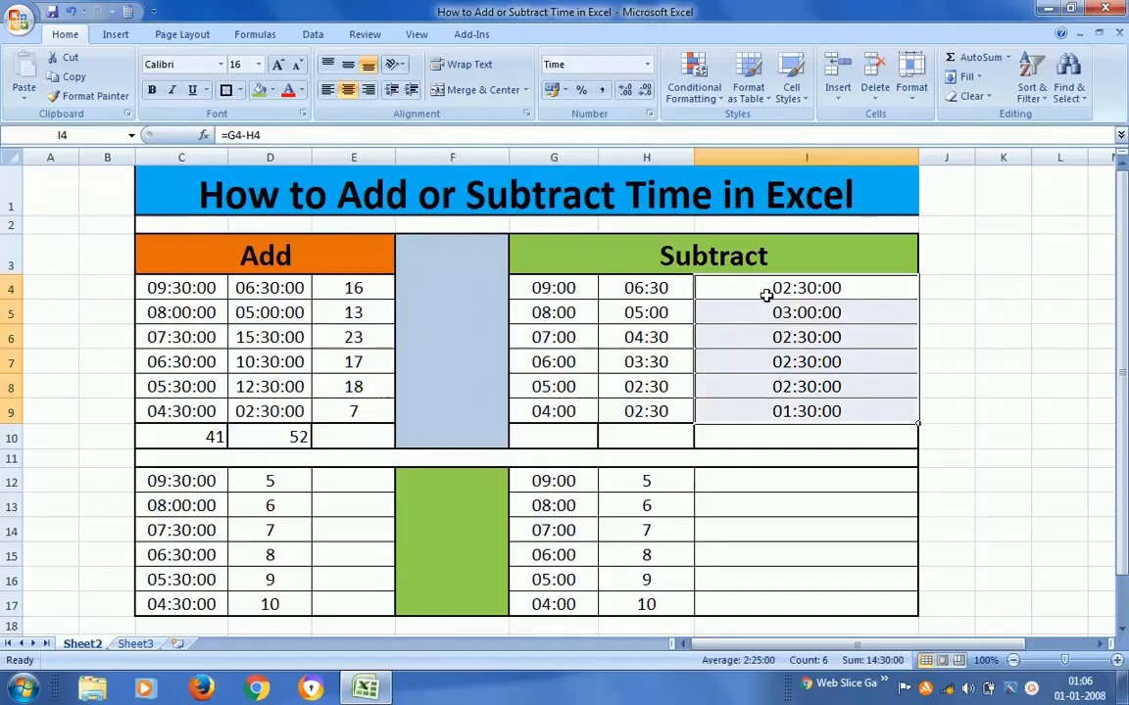
pyautogui.rightClick(780, 338)
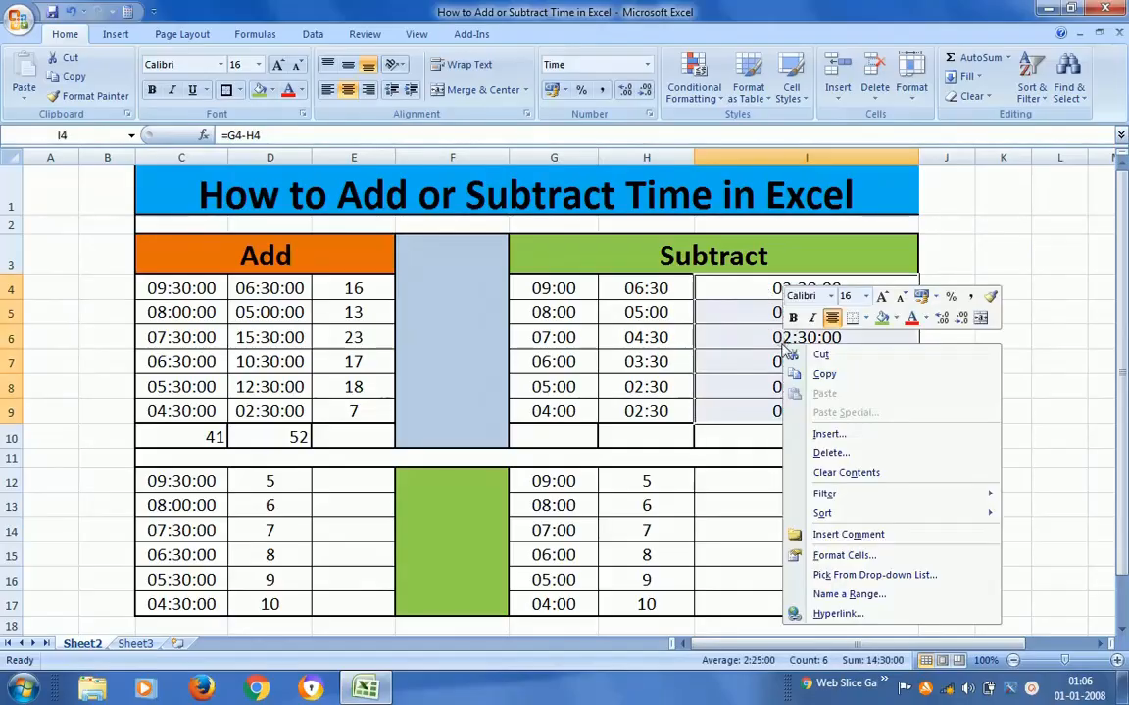
pyautogui.click(833, 555)
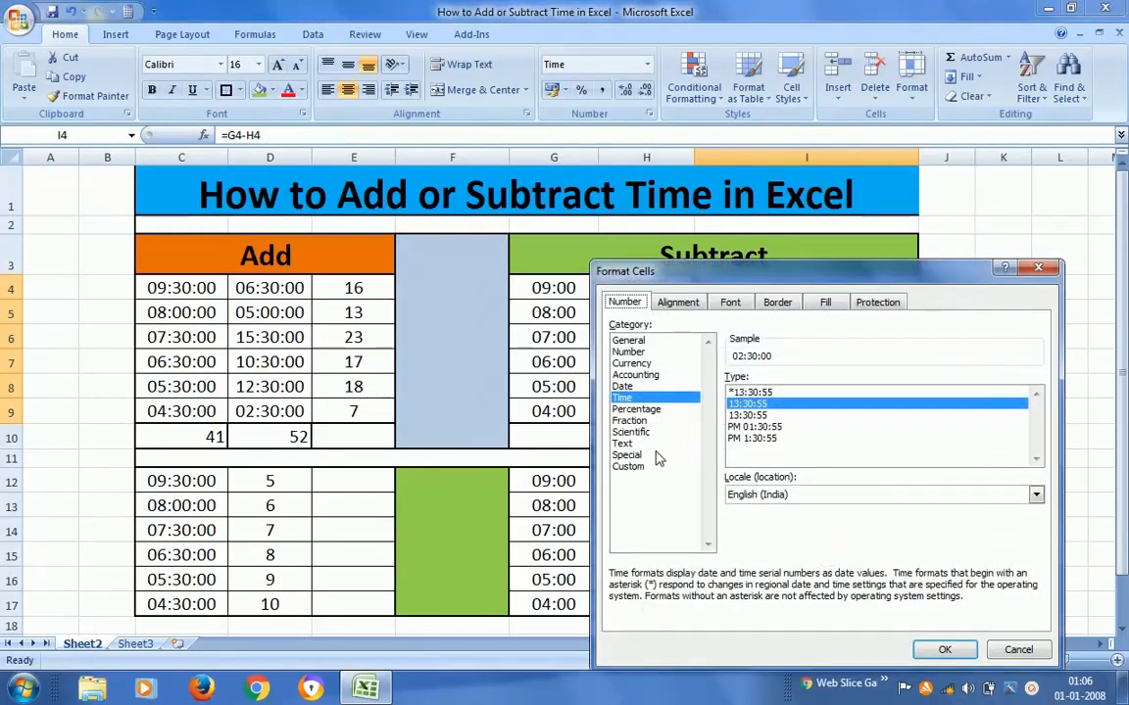
pyautogui.click(628, 467)
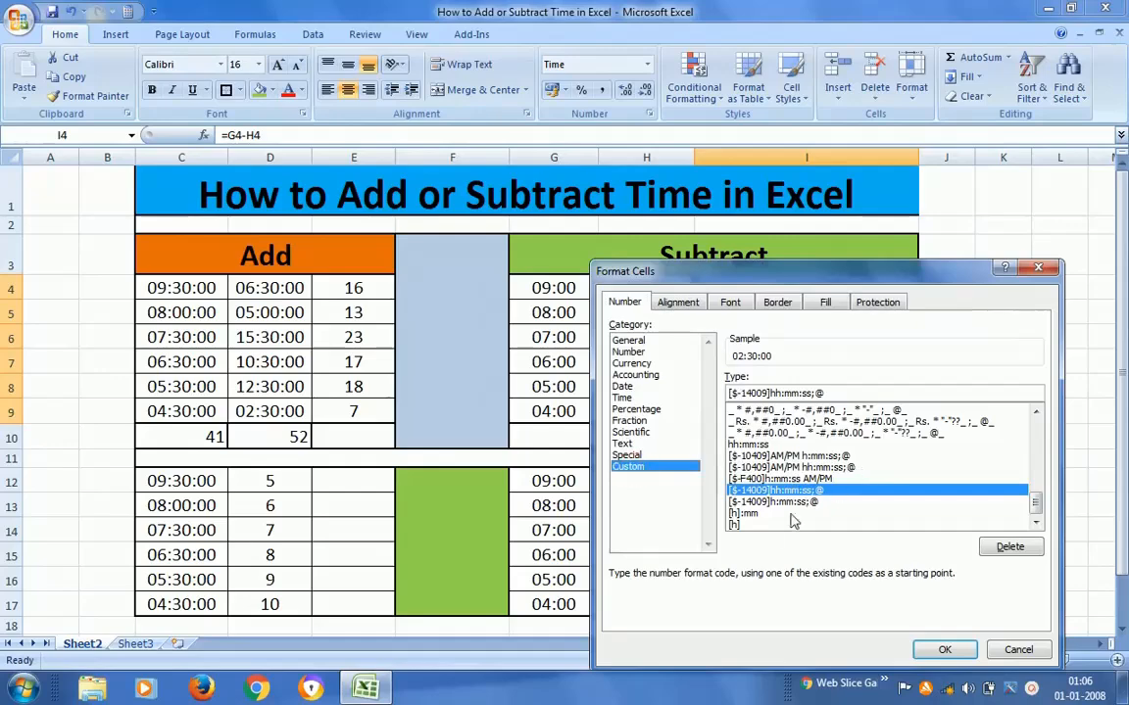
pyautogui.click(755, 515)
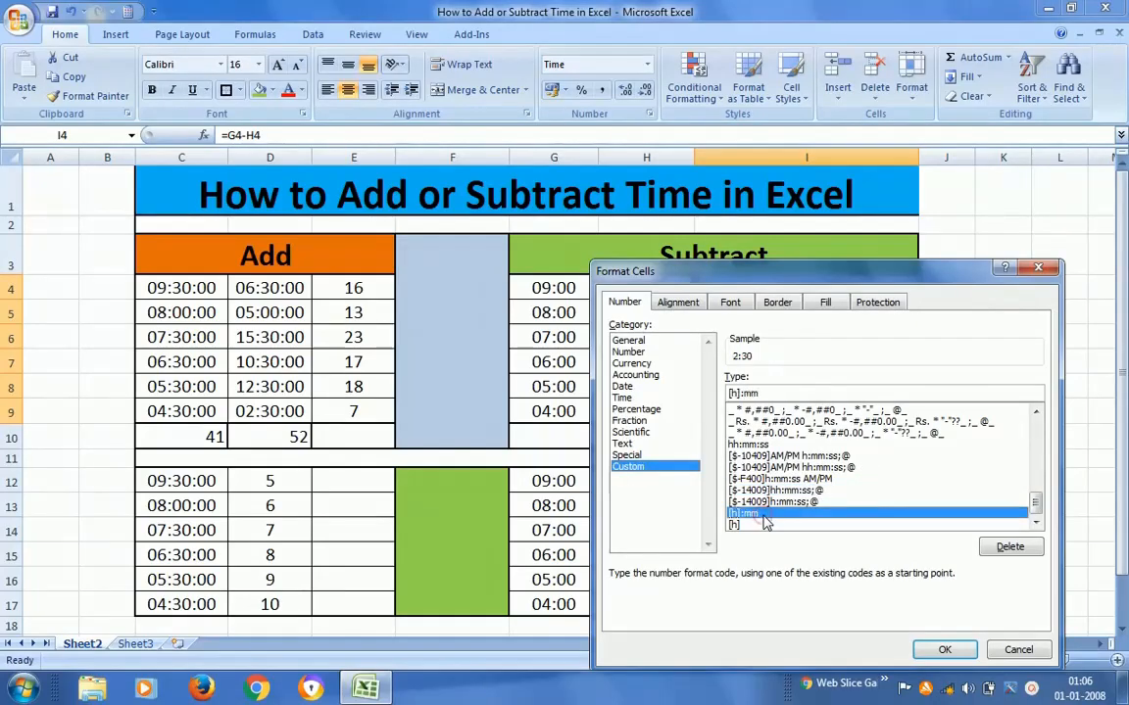
# Step: Try the custom number format code [h] for the Subtract results in I4:I9
pyautogui.click(780, 393)
pyautogui.press('BackSpace')
pyautogui.press('BackSpace')
pyautogui.press('BackSpace')
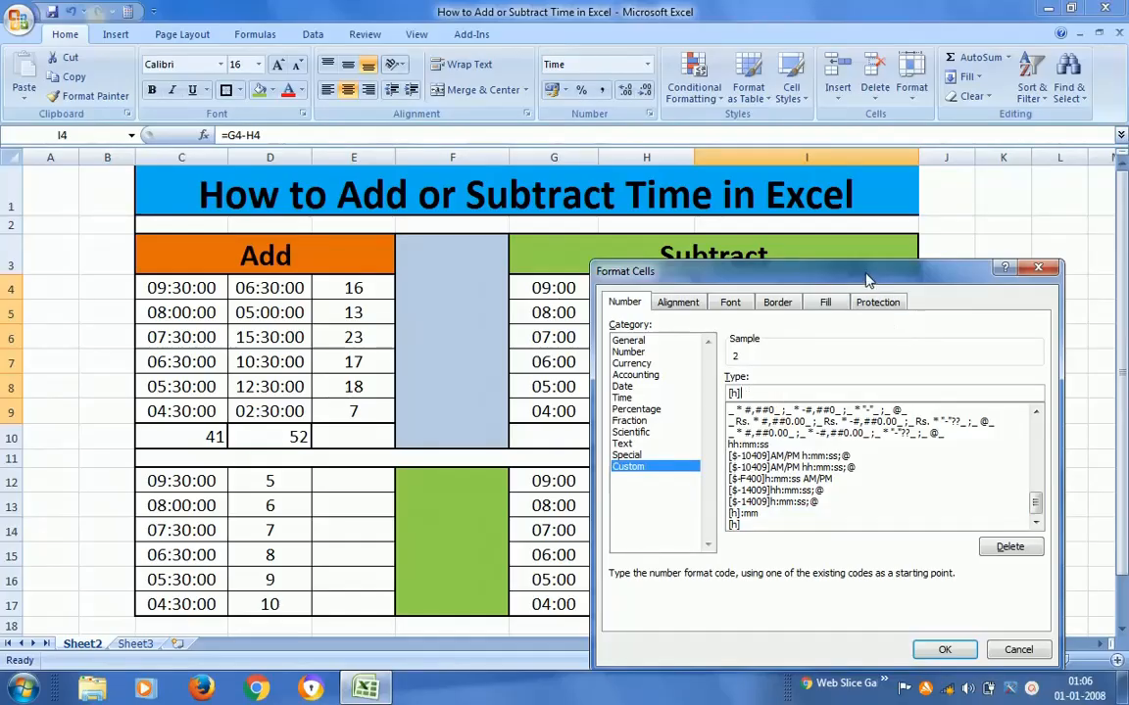
pyautogui.moveTo(878, 280); pyautogui.dragTo(401, 178)
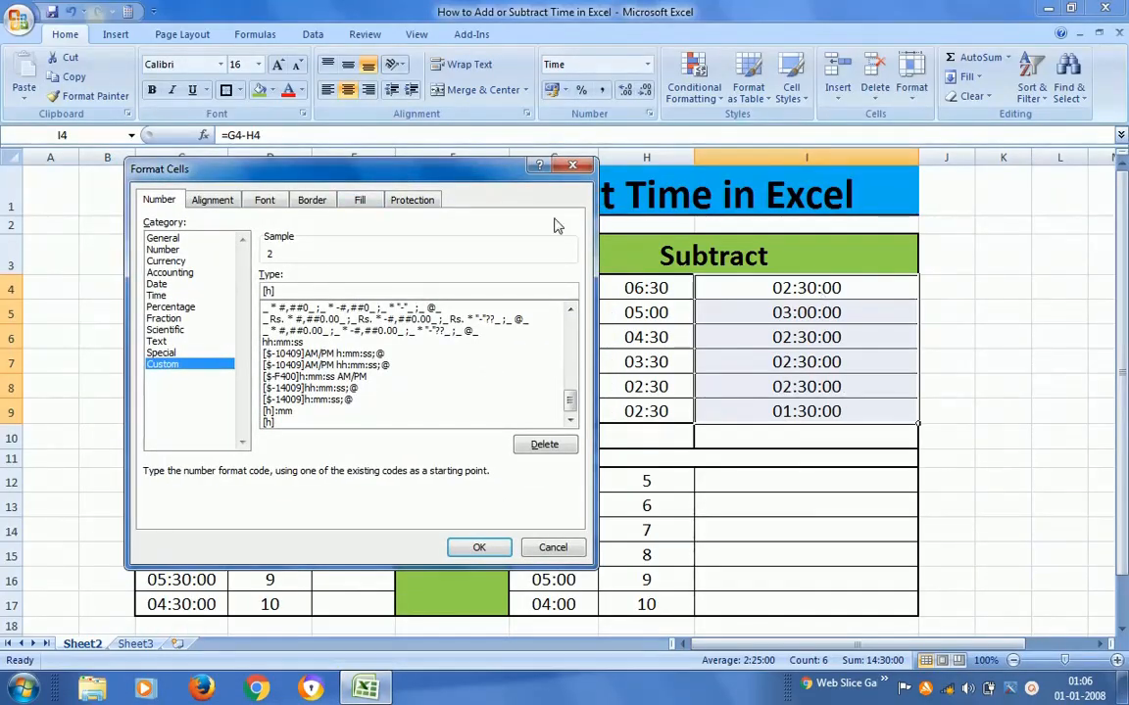
pyautogui.moveTo(455, 174); pyautogui.dragTo(806, 397)
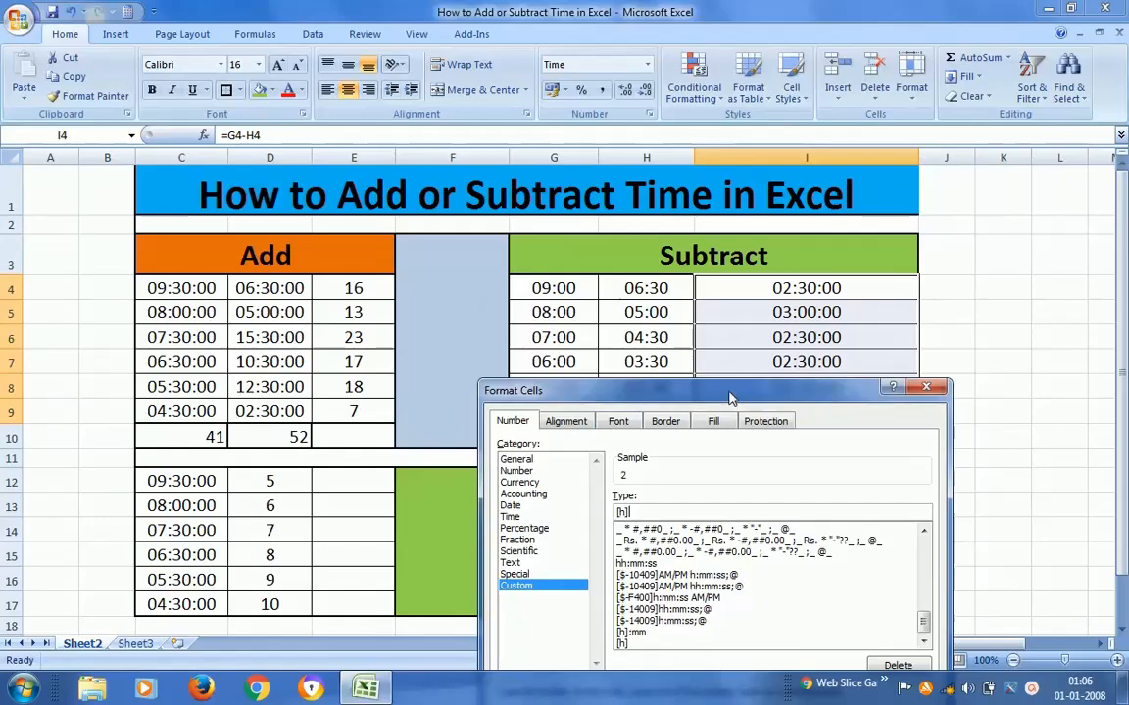
pyautogui.moveTo(728, 390); pyautogui.dragTo(275, 199)
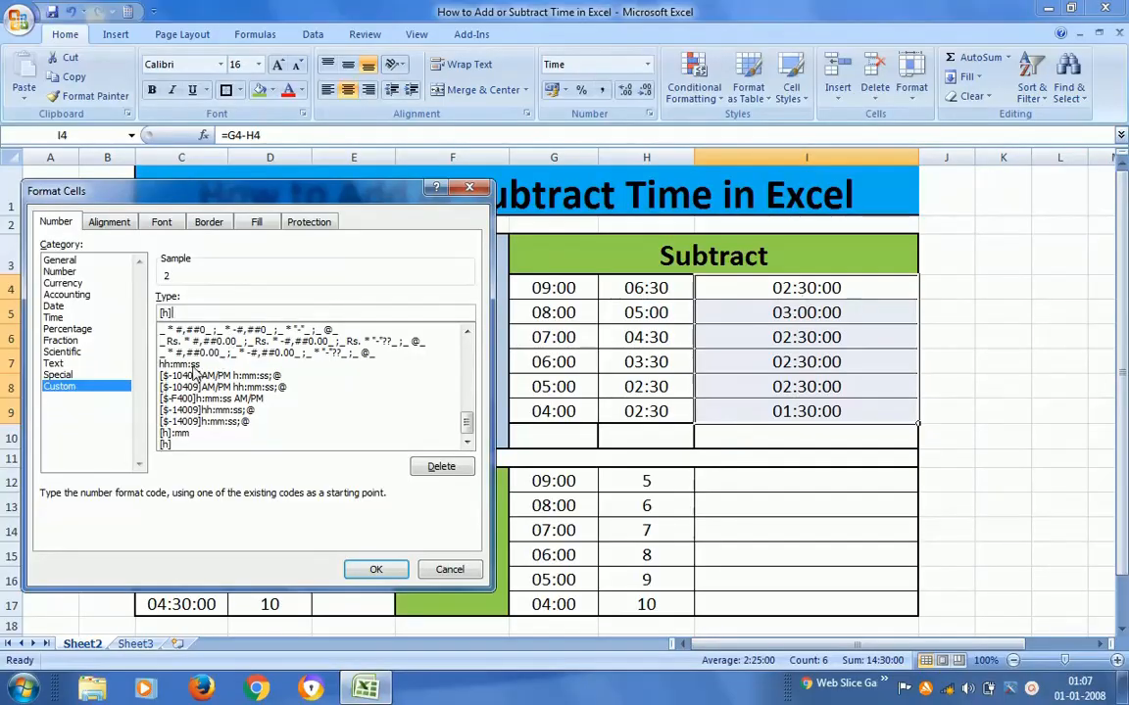
# Step: Apply the custom number format hh:mm to the Subtract results in I4:I9
pyautogui.click(192, 365)
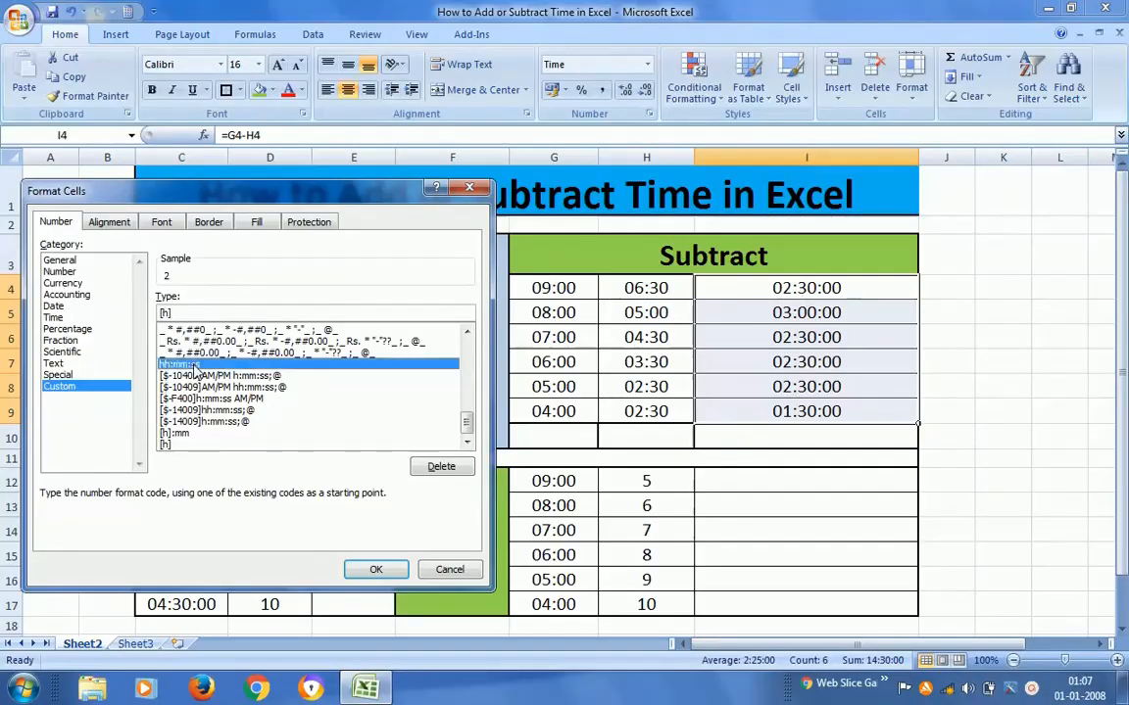
pyautogui.click(235, 313)
pyautogui.press('BackSpace')
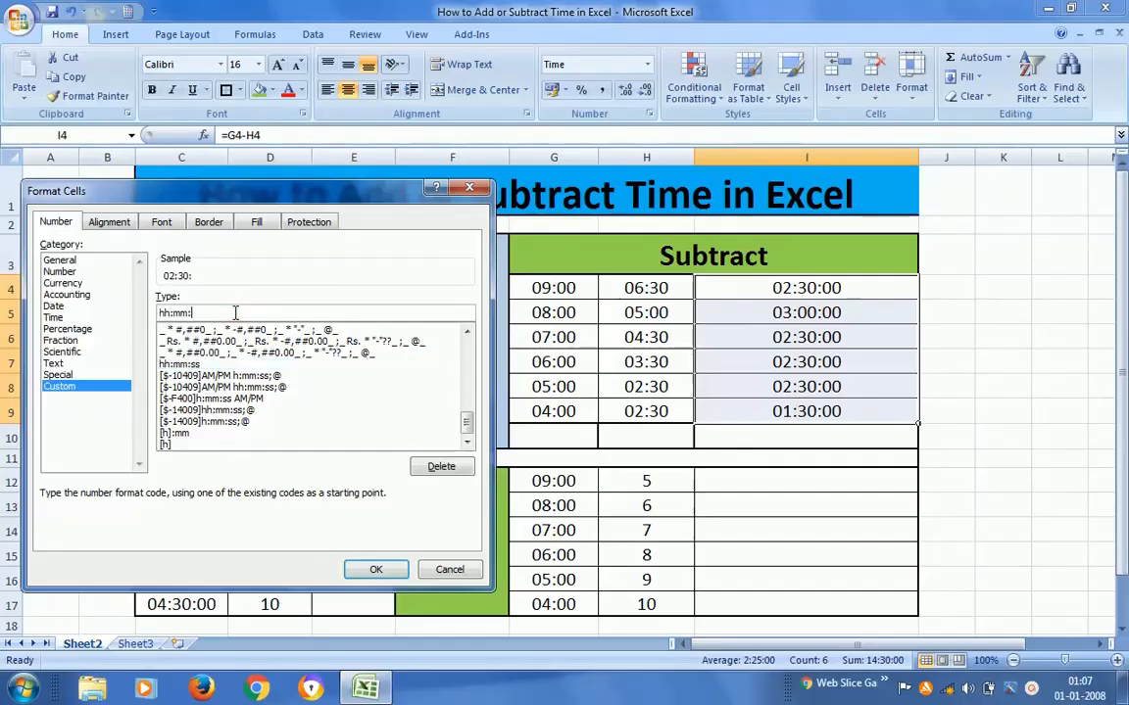
pyautogui.press('BackSpace')
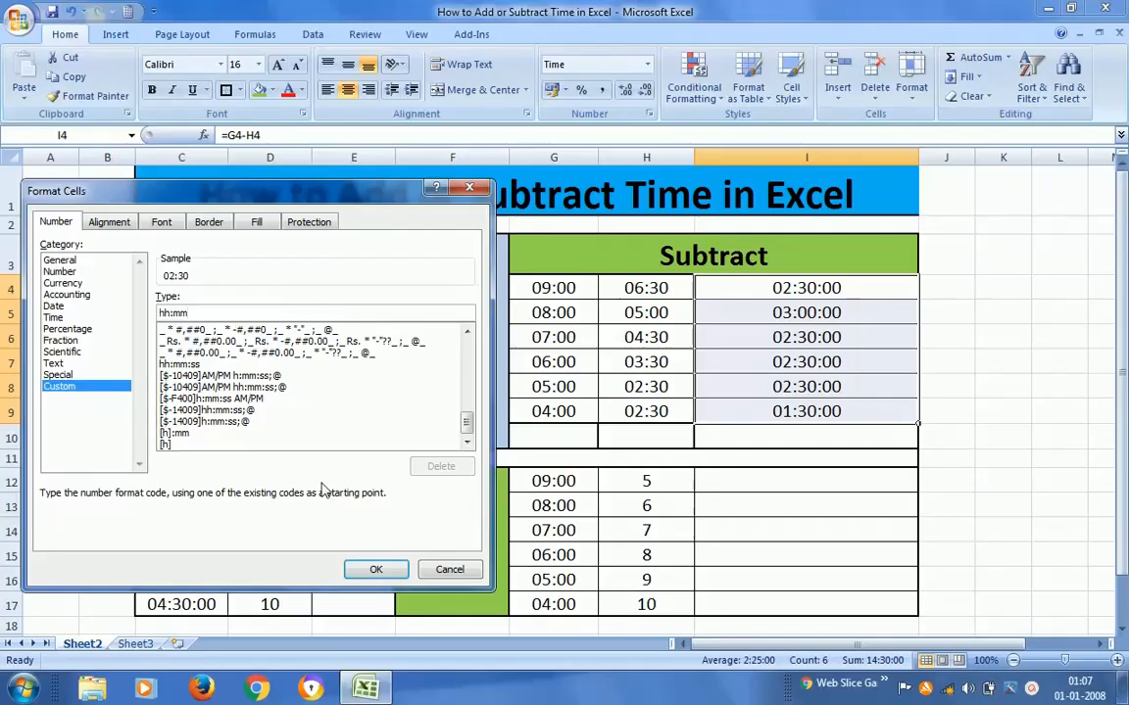
pyautogui.click(376, 570)
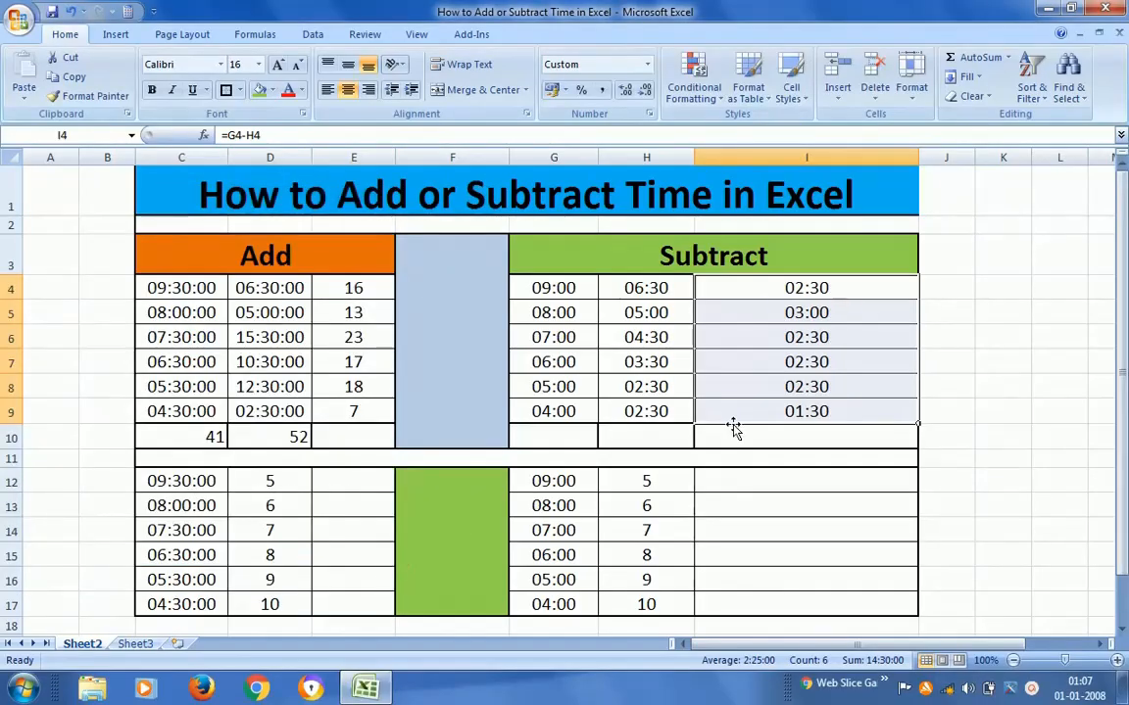
# Step: Total the first time column of the Subtract table in cell G10 with =SUM(G4:G9)
pyautogui.click(792, 450)
pyautogui.press('Home')
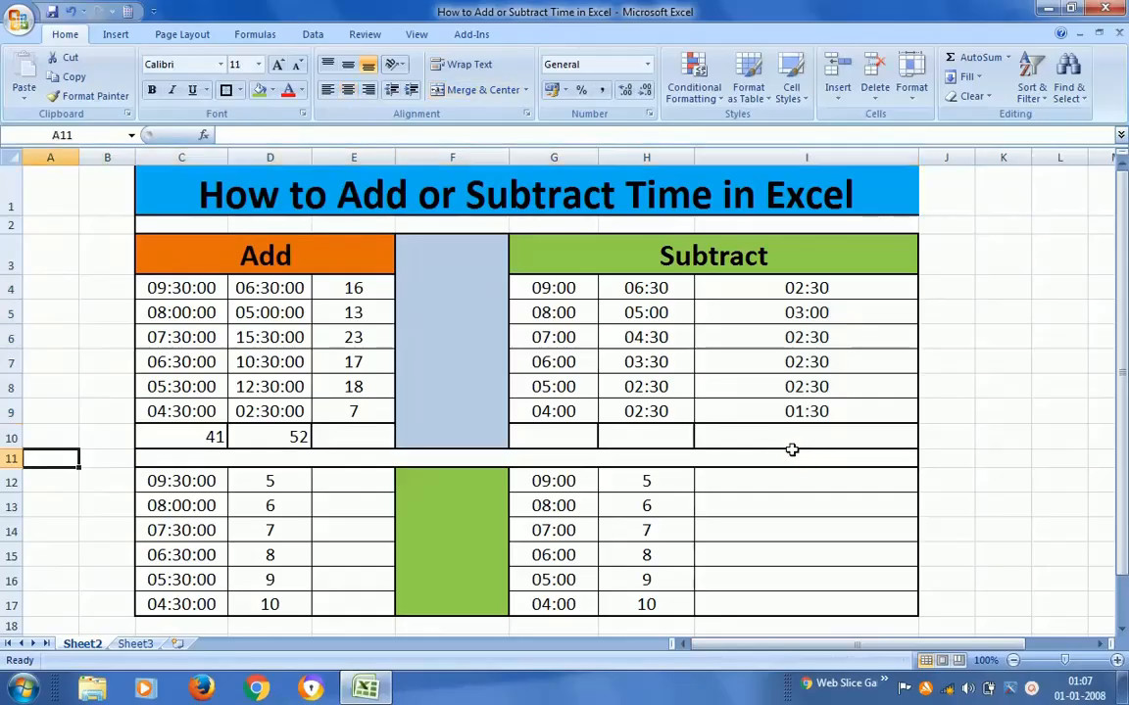
pyautogui.press('Right')
pyautogui.press('Right')
pyautogui.press('Right')
pyautogui.press('Left')
pyautogui.press('Left')
pyautogui.press('Right')
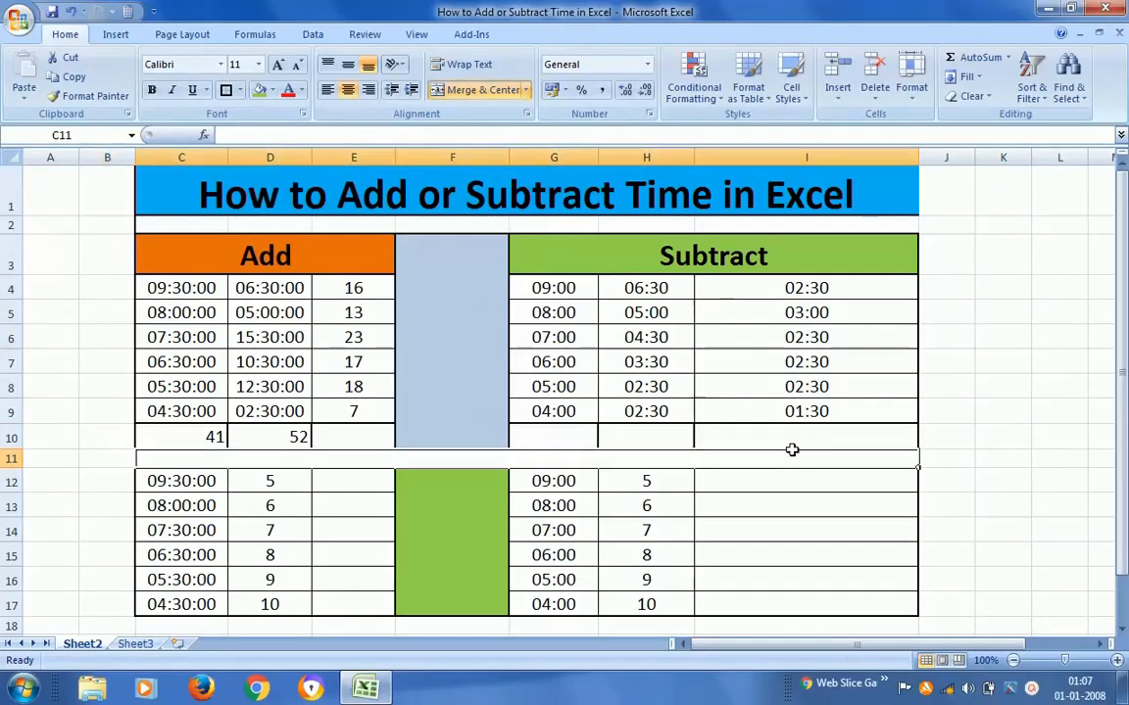
pyautogui.press('Up')
pyautogui.press('Left')
pyautogui.press('Right')
pyautogui.press('Right')
pyautogui.press('Right')
pyautogui.press('Right')
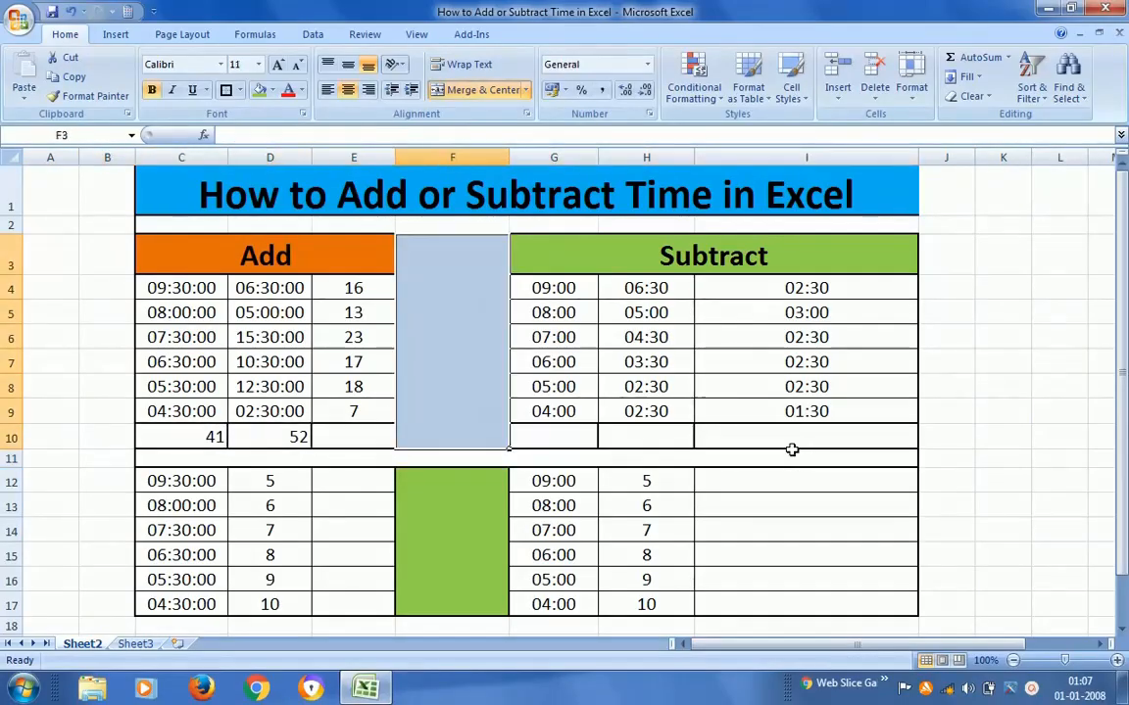
pyautogui.press('Right')
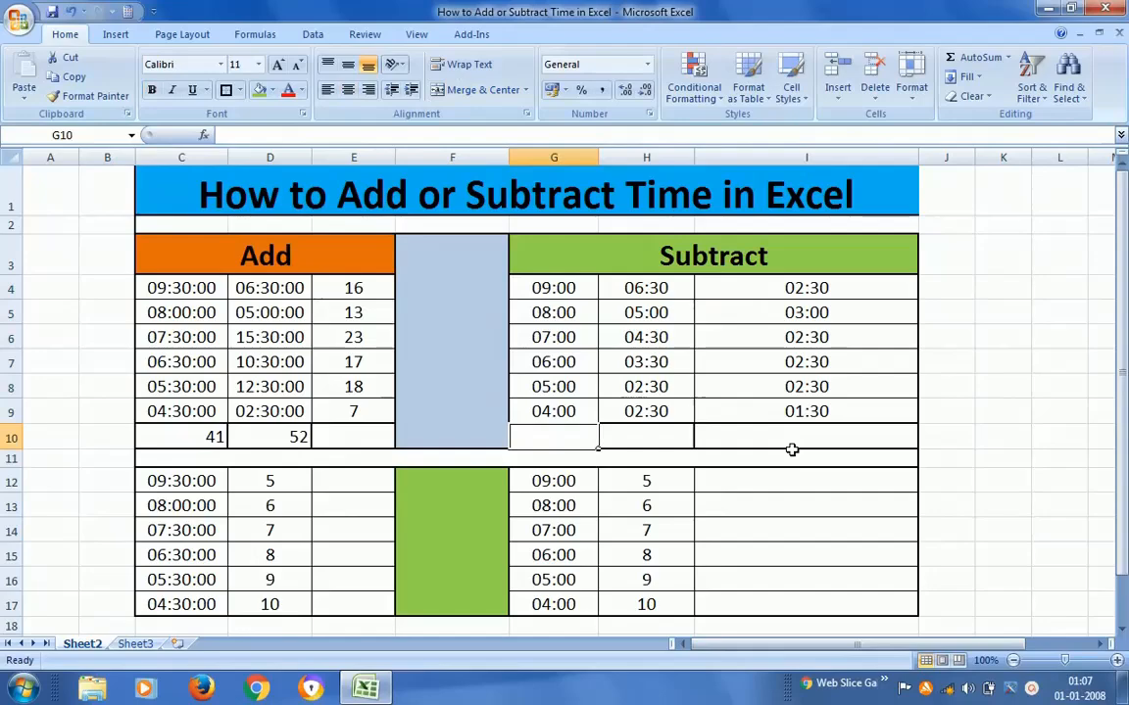
pyautogui.hotkey('alt', '=')
pyautogui.press('Return')
pyautogui.press('Up')
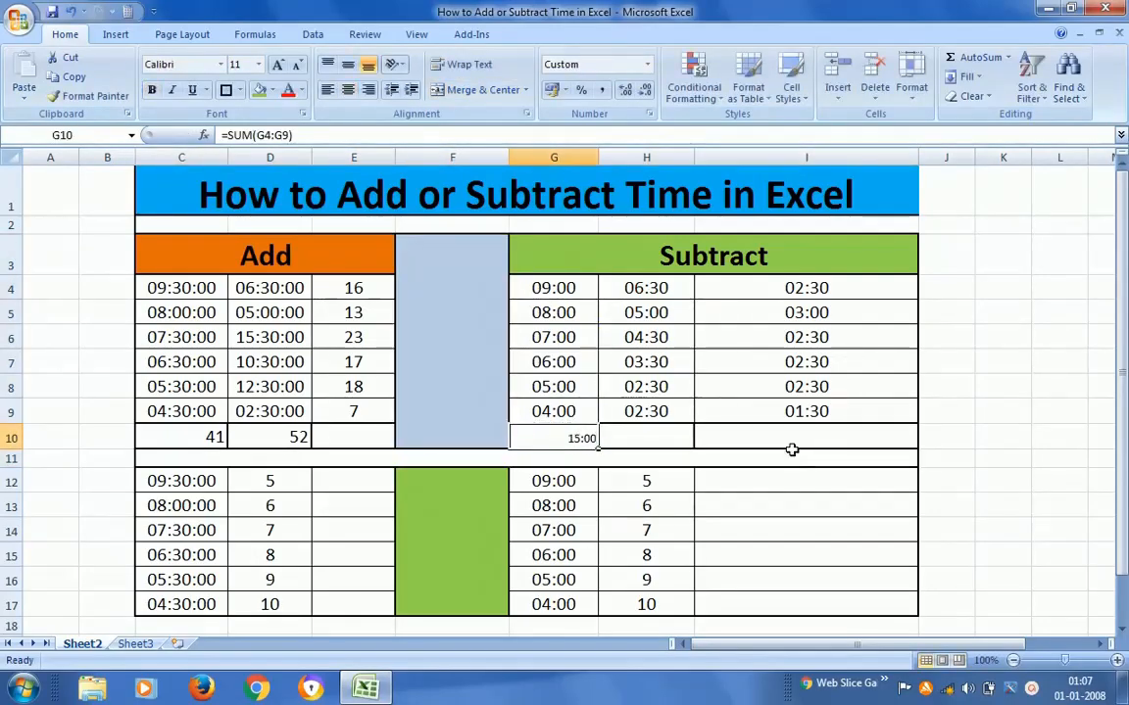
# Step: Copy the sum formula from G10 into H10 and I10 to total the other Subtract columns
pyautogui.hotkey('ctrl', 'c')
pyautogui.press('Right')
pyautogui.hotkey('ctrl', 'v')
pyautogui.press('Escape')
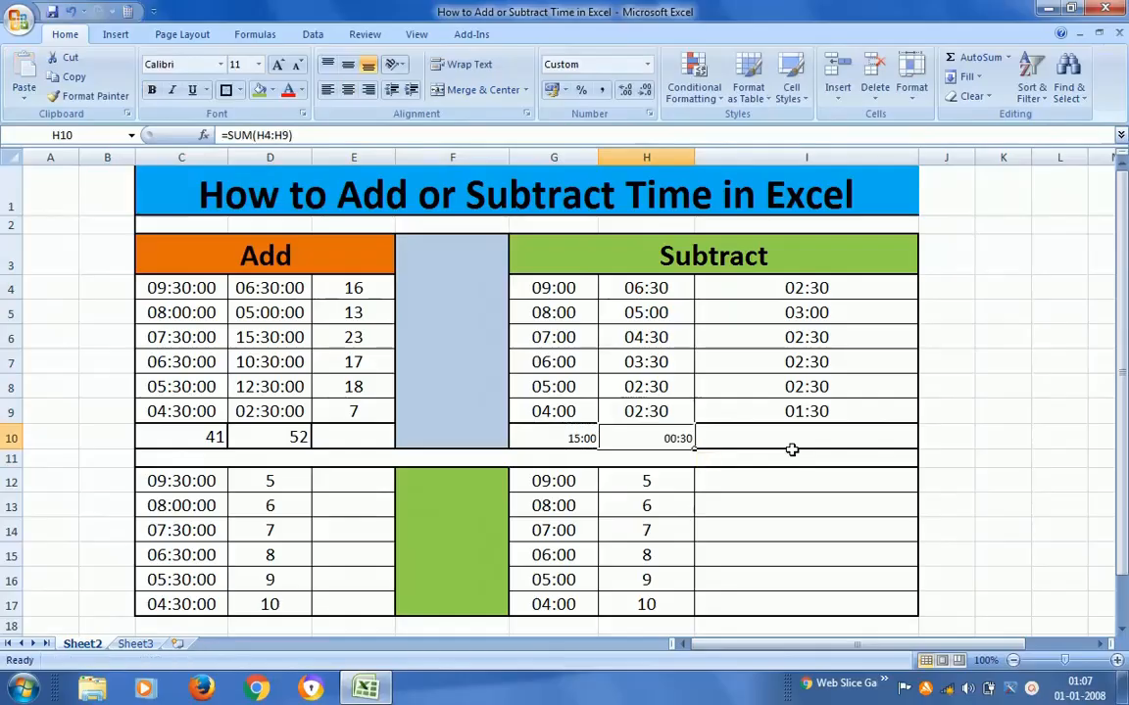
pyautogui.hotkey('ctrl', 'c')
pyautogui.click(792, 447)
pyautogui.hotkey('ctrl', 'v')
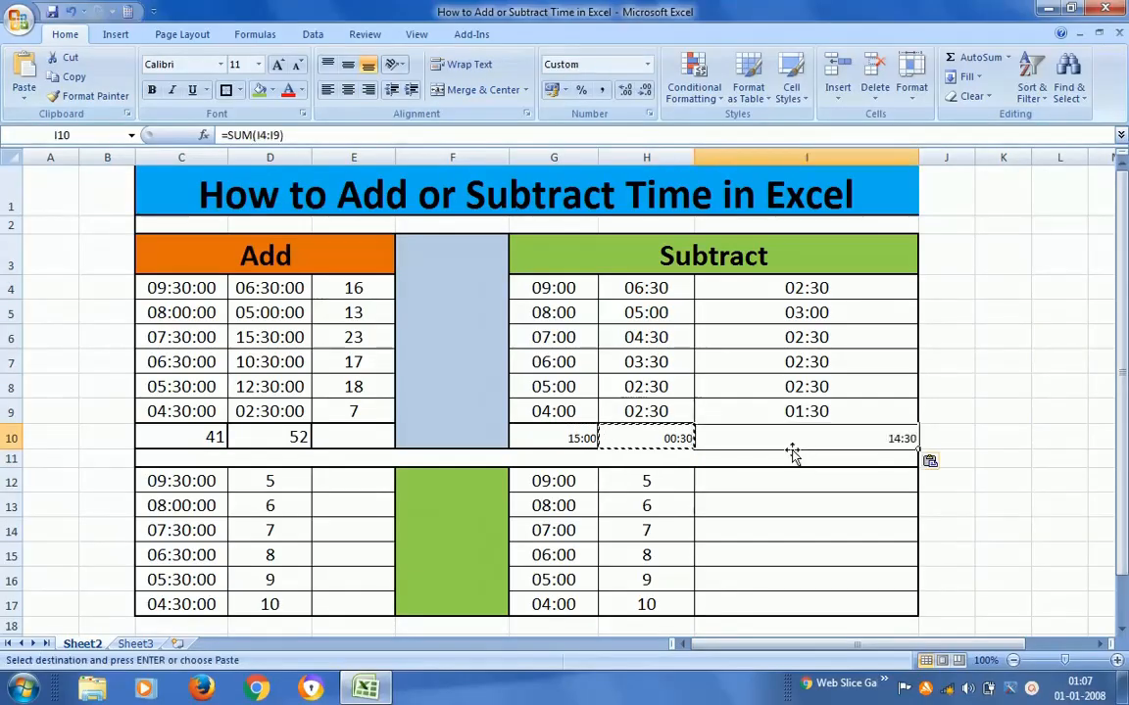
pyautogui.press('Escape')
# Step: Center the Subtract totals in G10:I10 and set their font size to 16
pyautogui.press('Left')
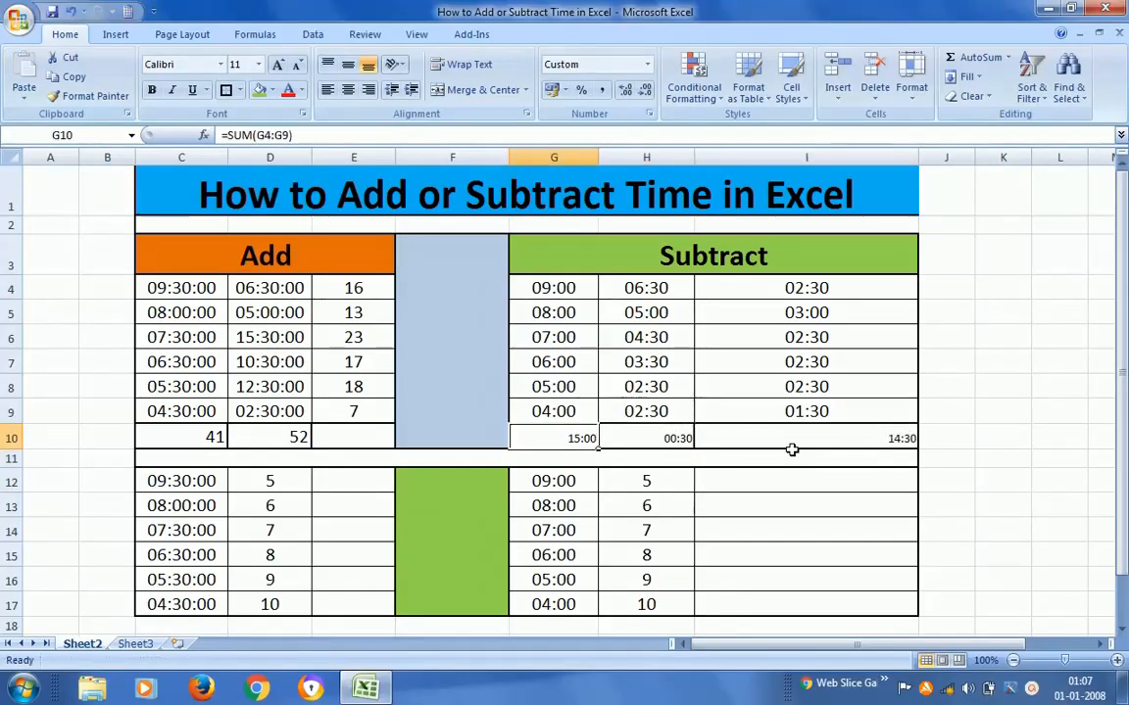
pyautogui.keyDown('shift'); pyautogui.click(791, 448); pyautogui.keyUp('shift')
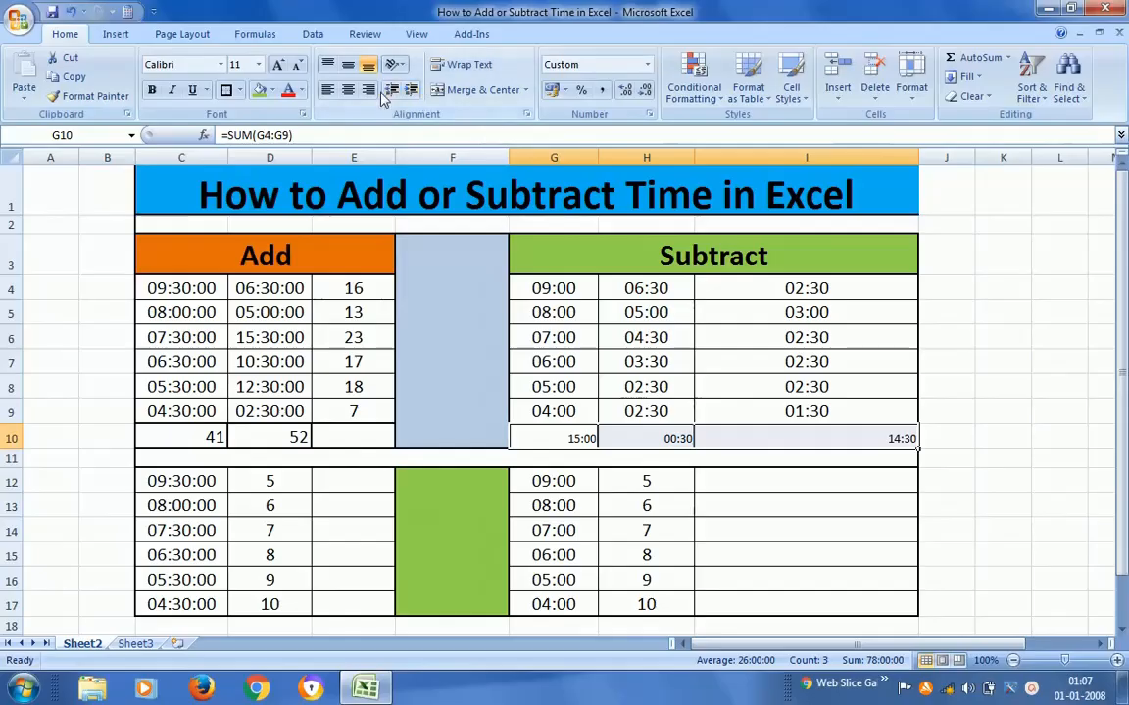
pyautogui.click(348, 89)
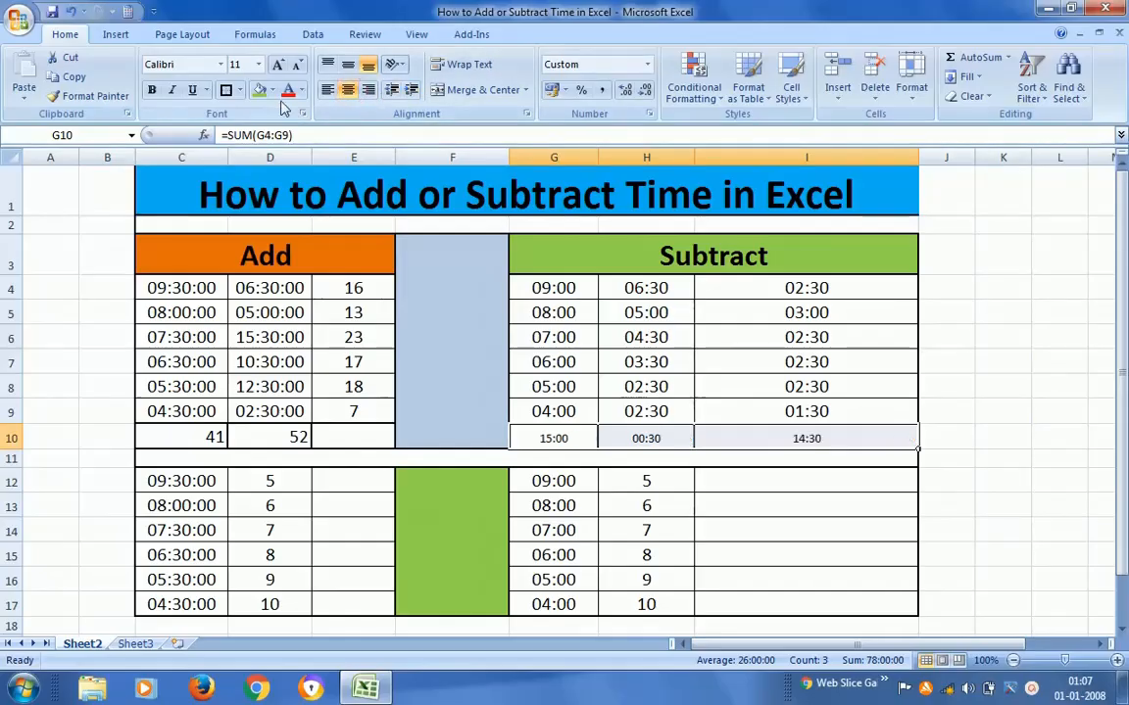
pyautogui.click(257, 64)
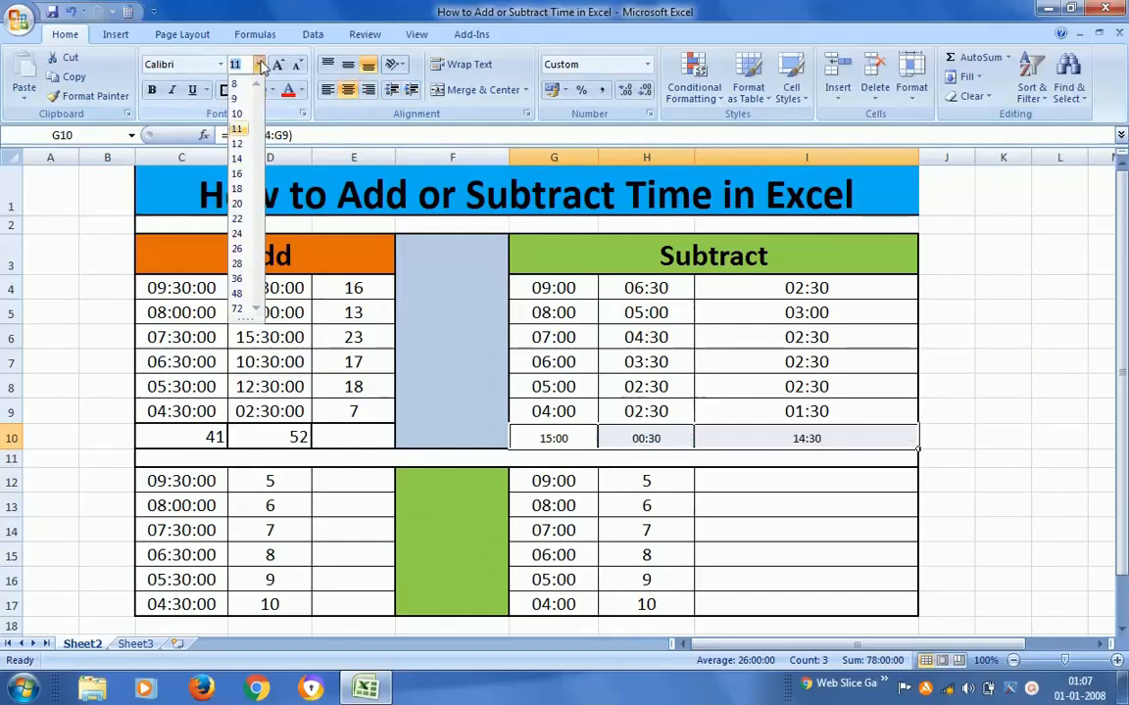
pyautogui.click(236, 173)
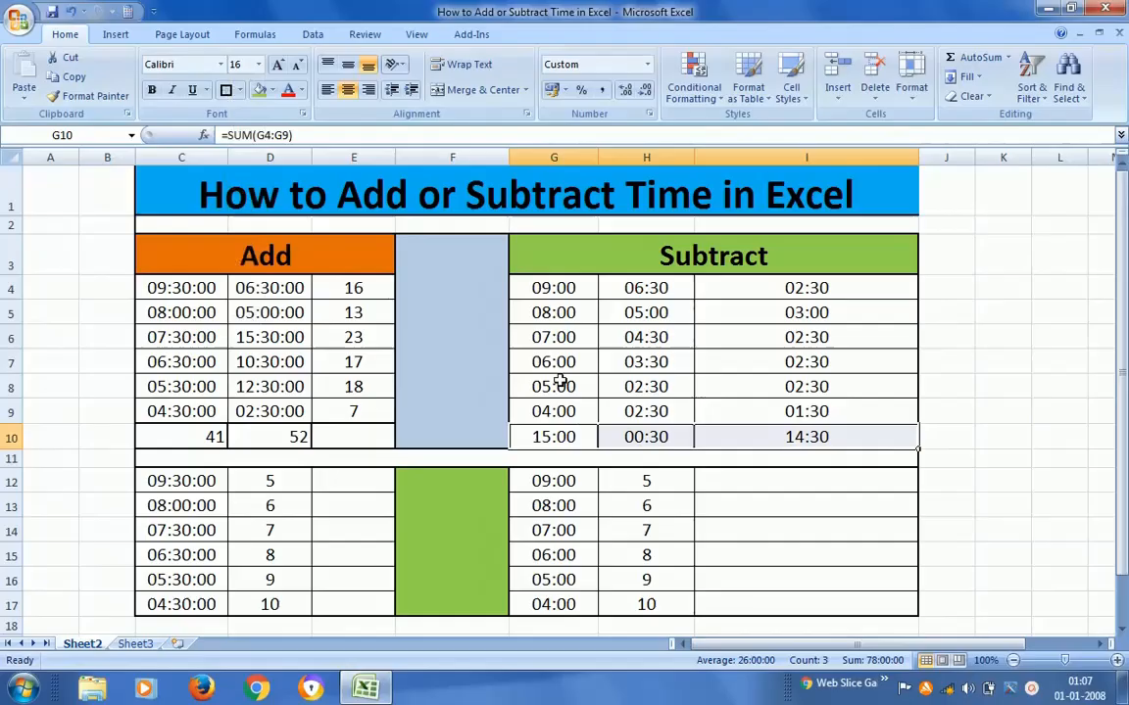
pyautogui.click(554, 437)
pyautogui.click(639, 437)
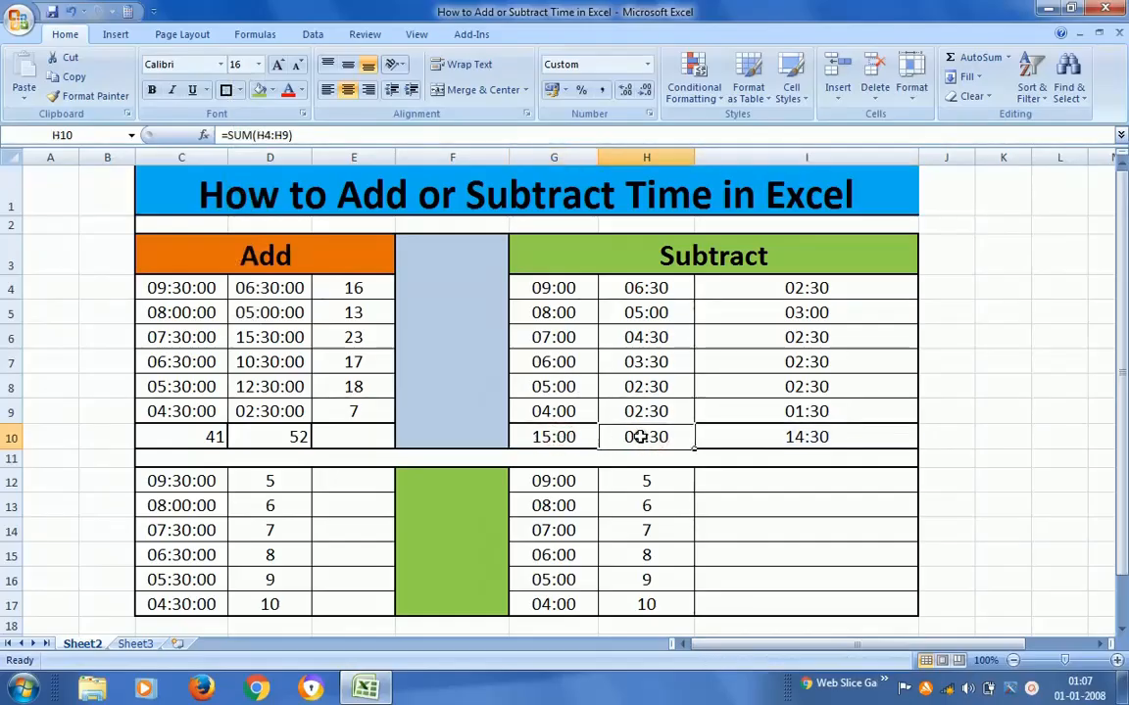
pyautogui.click(781, 435)
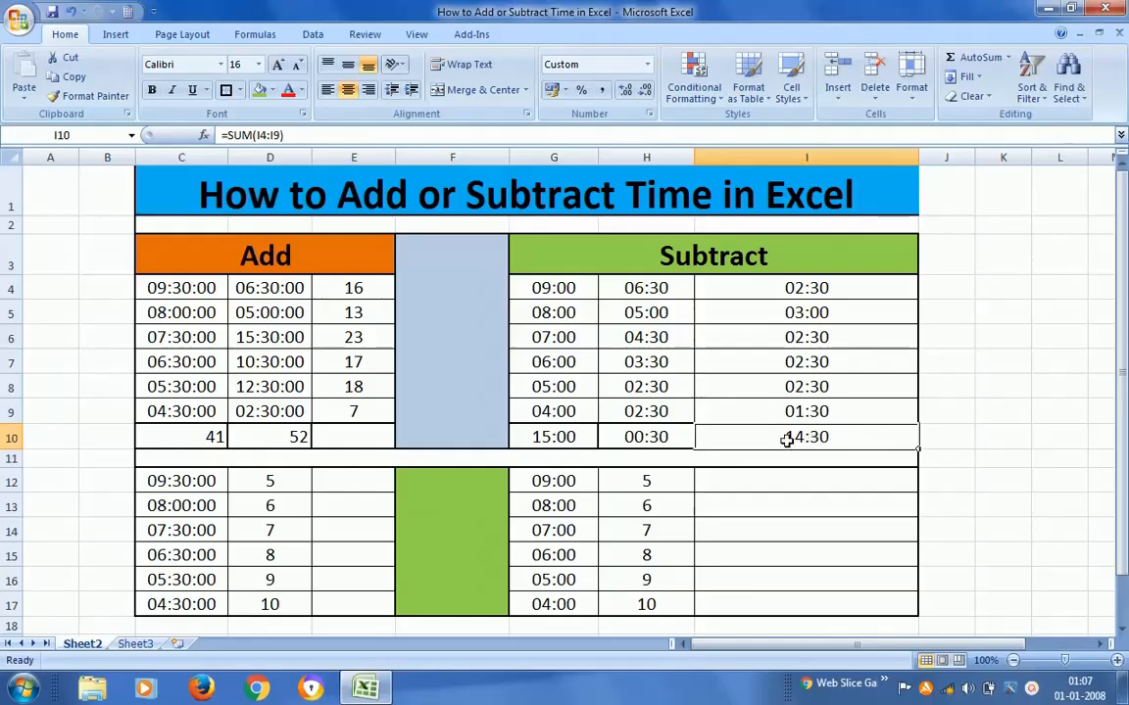
# Step: Apply the custom number format [h]:mm to the Subtract totals in G10:I10, starting from the [h]:mm:ss code
pyautogui.click(571, 438)
pyautogui.hotkey('shift', 'Right')
pyautogui.hotkey('shift', 'Right')
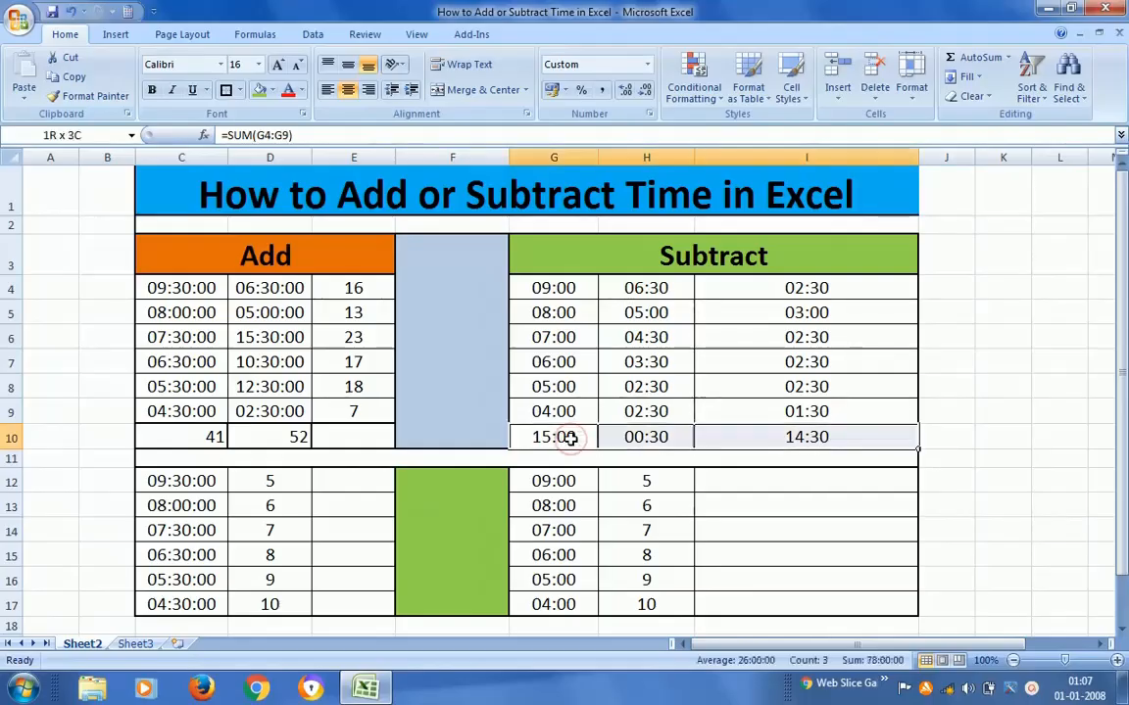
pyautogui.rightClick(652, 440)
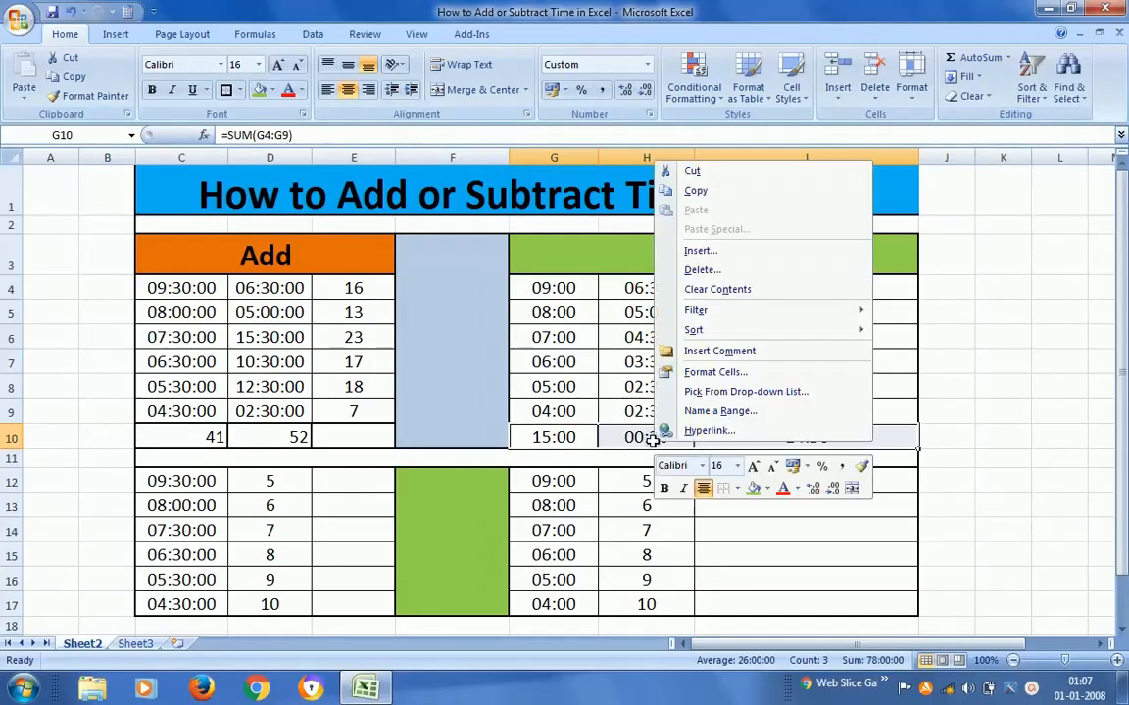
pyautogui.click(732, 372)
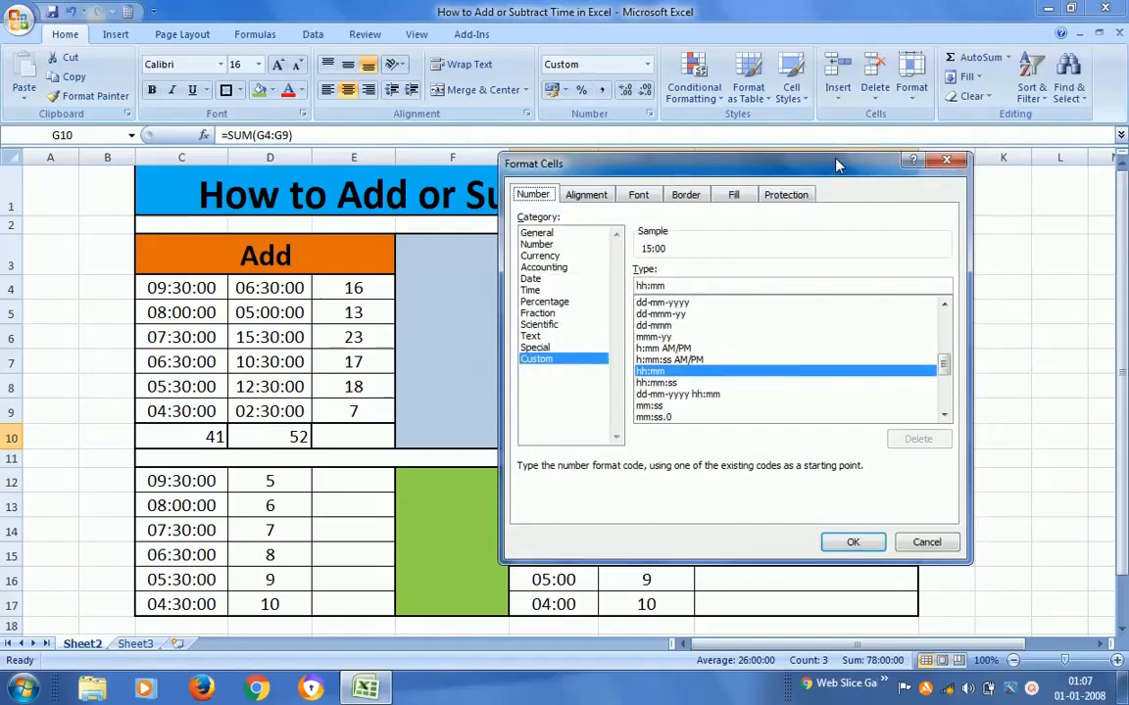
pyautogui.moveTo(838, 167); pyautogui.dragTo(902, 8)
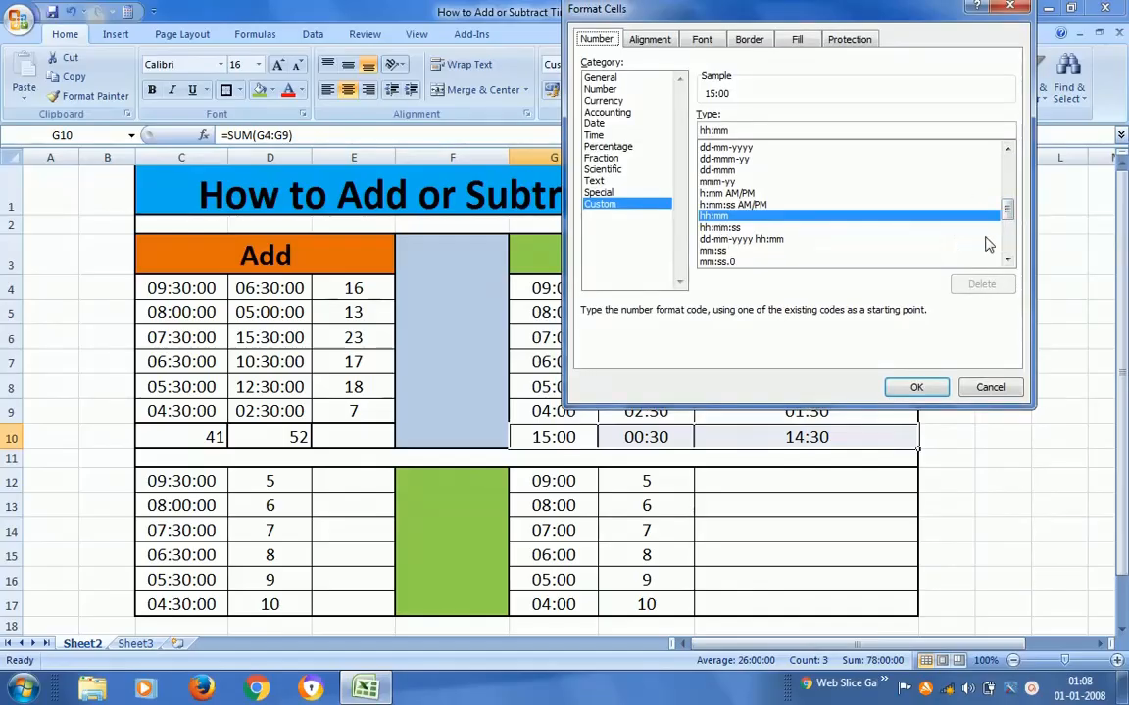
pyautogui.moveTo(1007, 218)
pyautogui.mouseDown()
pyautogui.moveTo(1010, 252)
pyautogui.moveTo(1006, 170)
pyautogui.moveTo(1008, 229)
pyautogui.mouseUp()
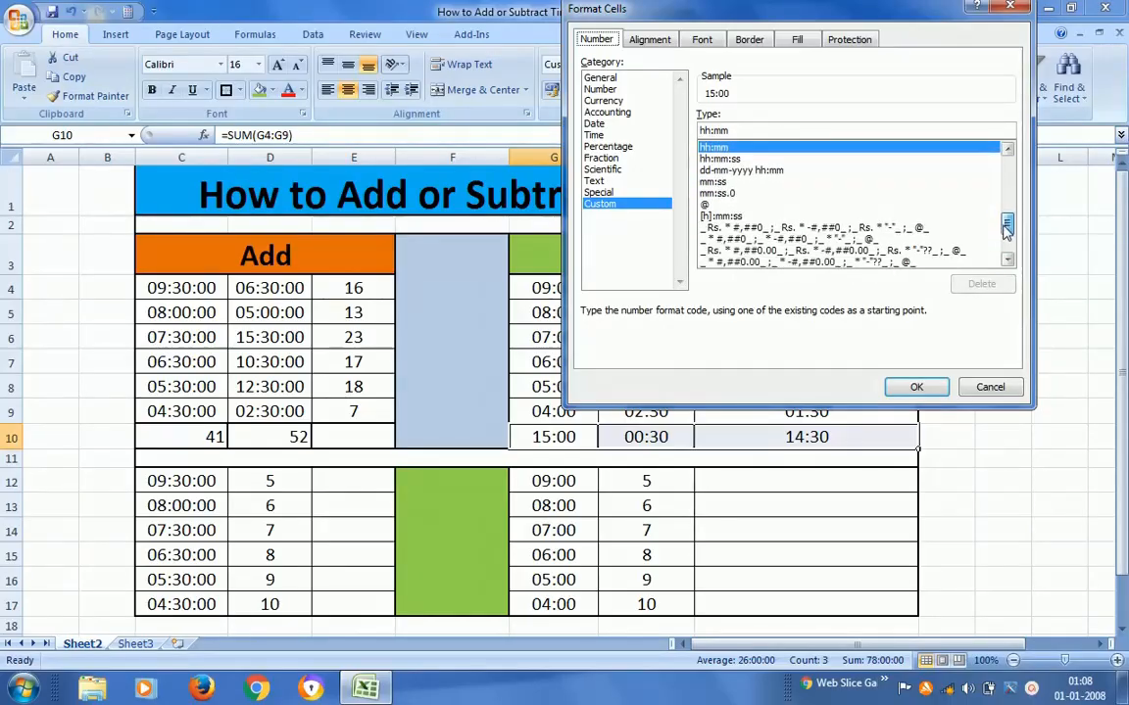
pyautogui.click(726, 218)
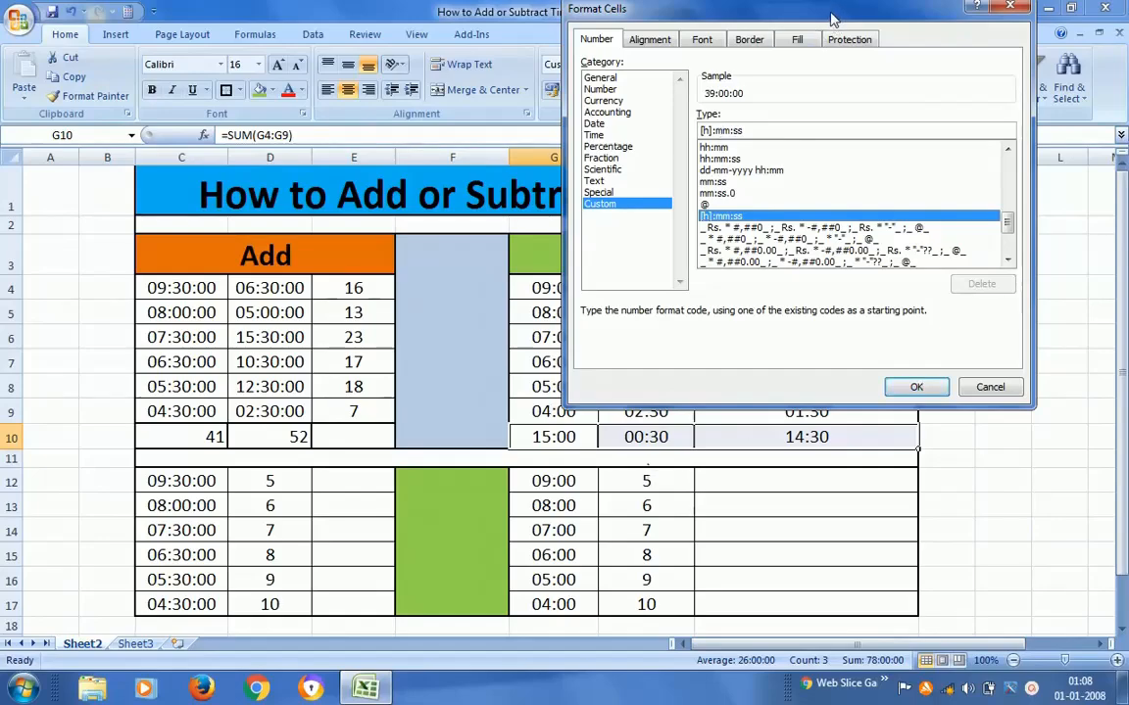
pyautogui.moveTo(804, 18); pyautogui.dragTo(209, 186)
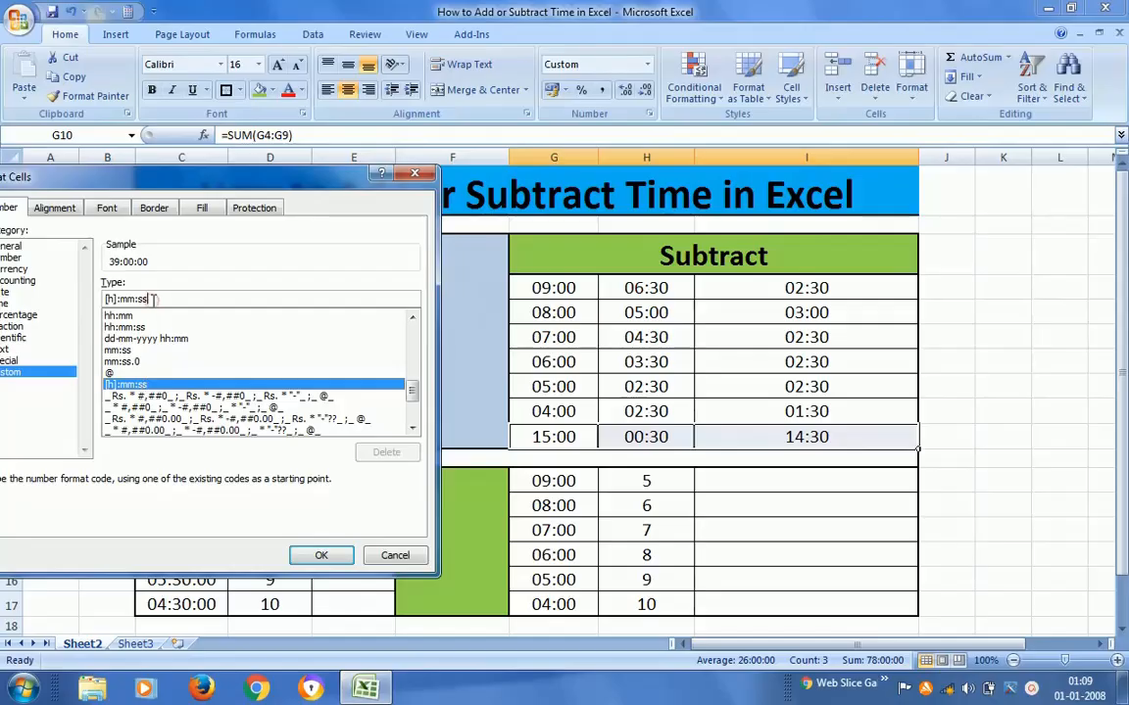
pyautogui.press('BackSpace')
pyautogui.press('BackSpace')
pyautogui.press('BackSpace')
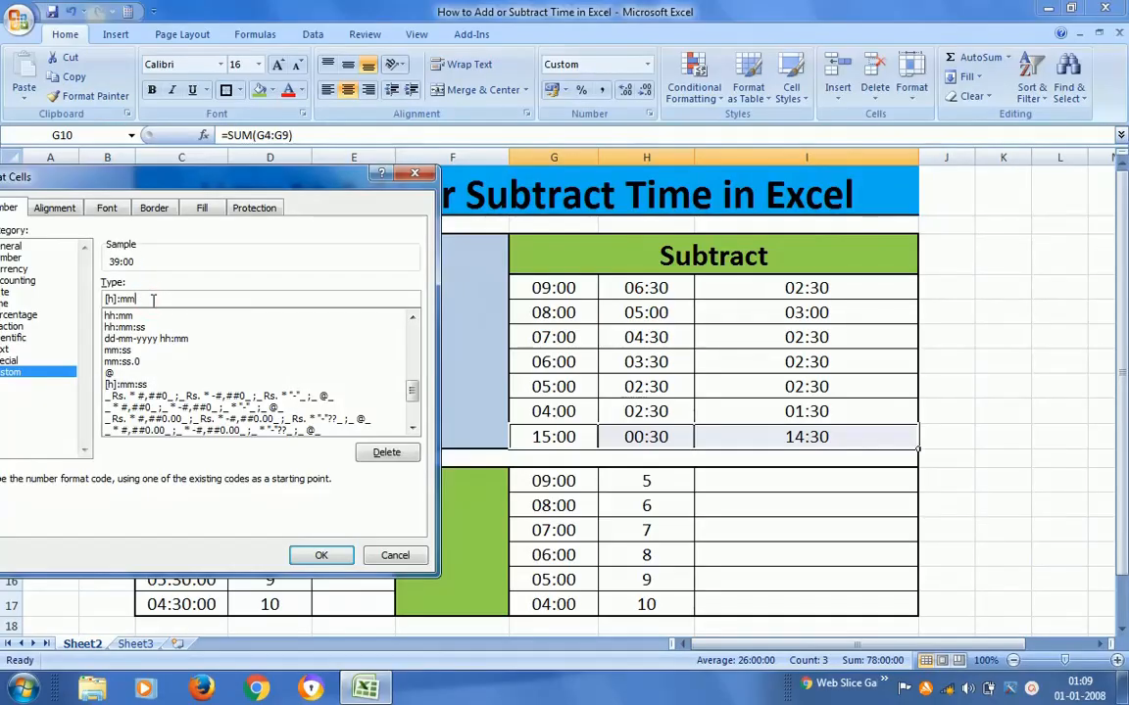
pyautogui.click(319, 556)
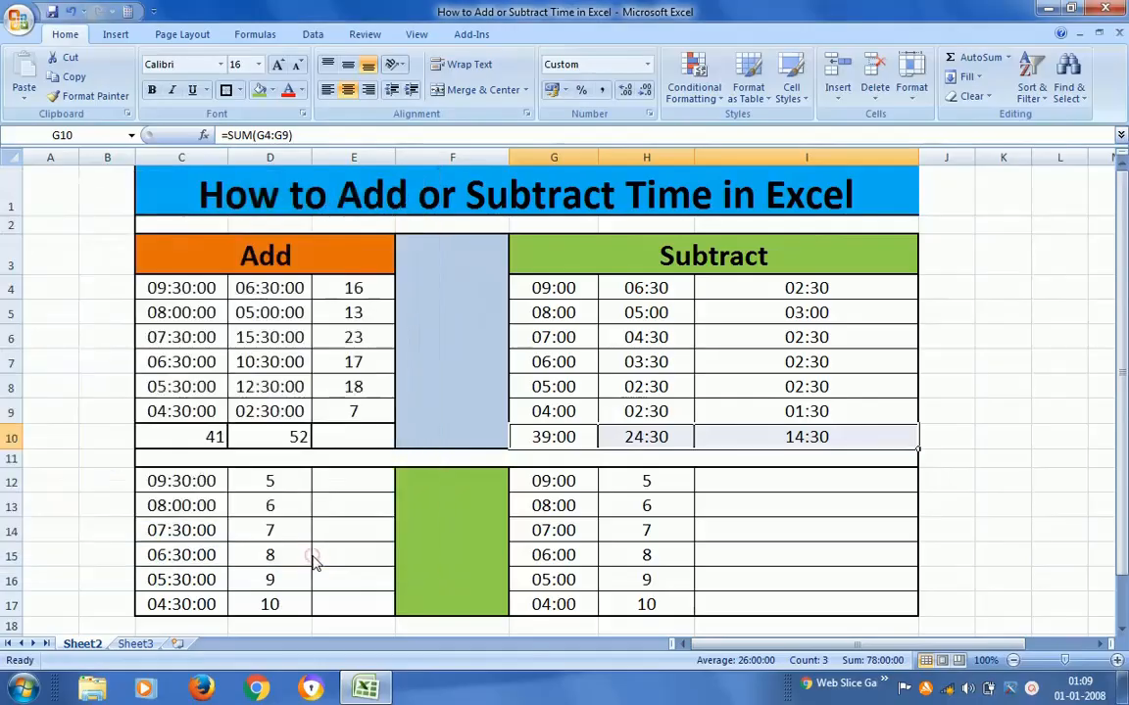
pyautogui.click(625, 436)
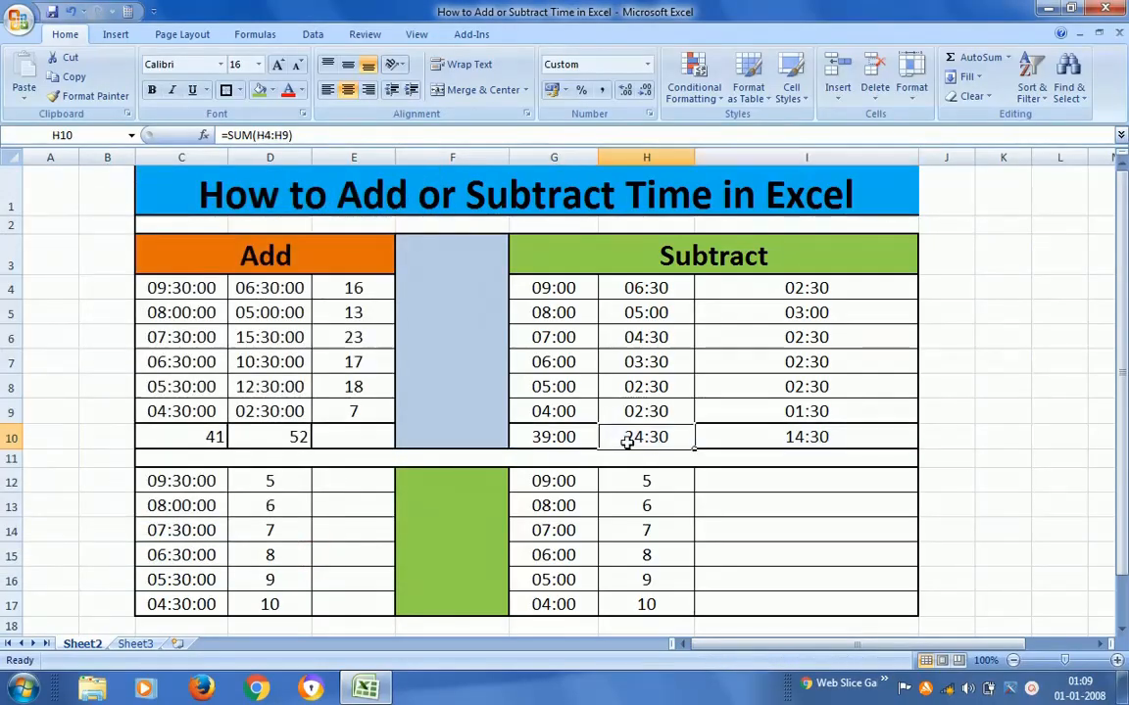
pyautogui.click(561, 438)
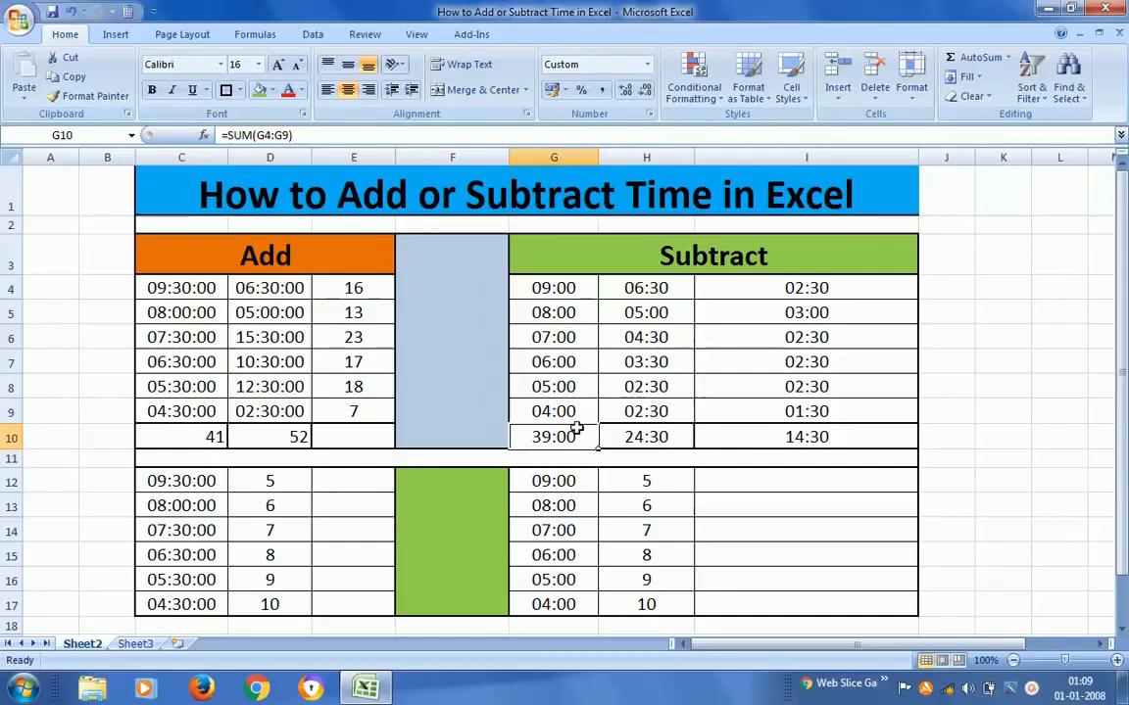
pyautogui.click(552, 291)
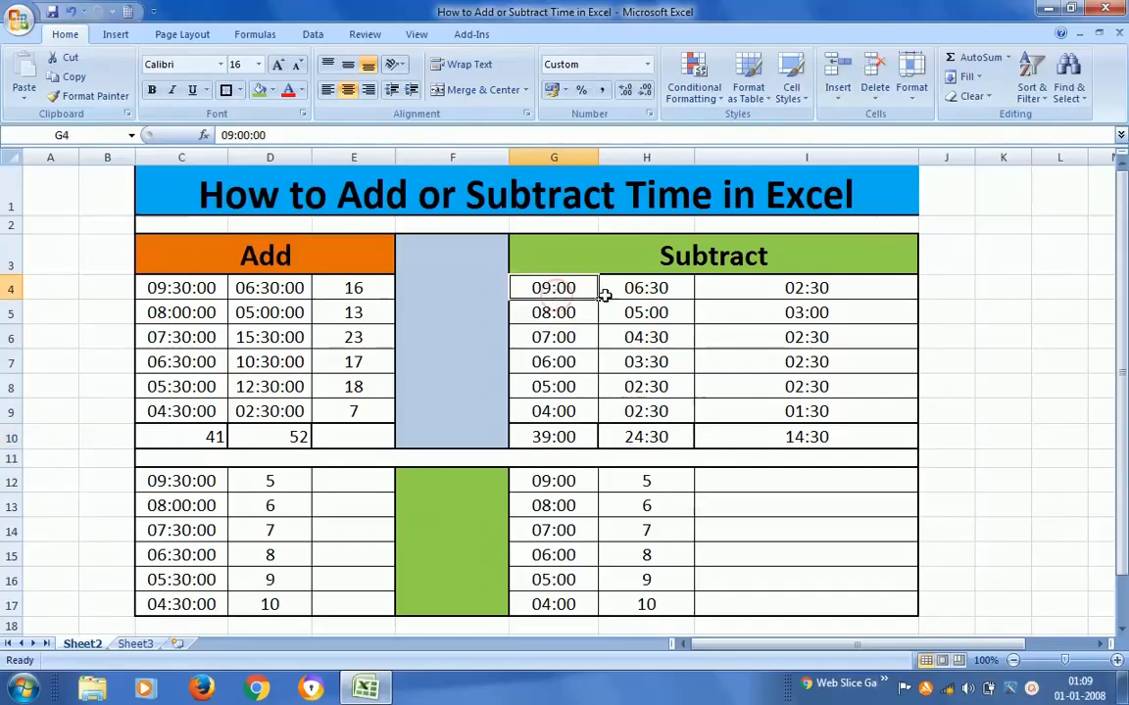
pyautogui.click(1011, 291)
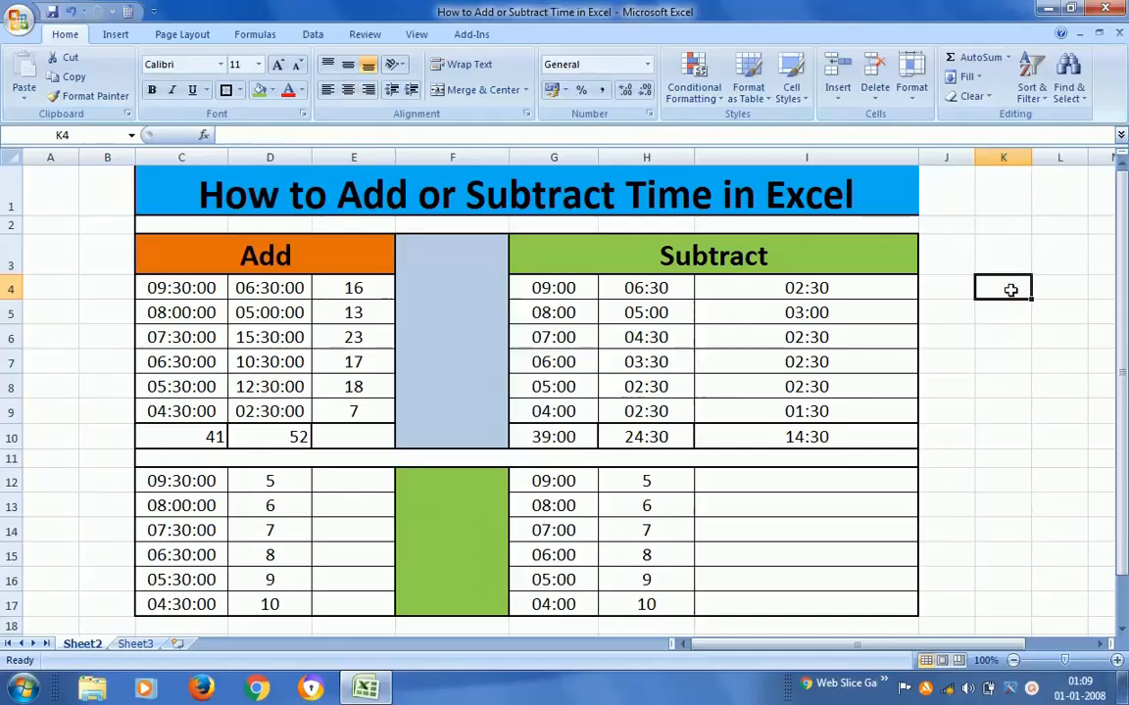
# Step: Enter the whole hours 9, 8, 7, 6, 5 and 4 as plain numbers in cells K4 to K9
pyautogui.write('9')
pyautogui.press('Return')
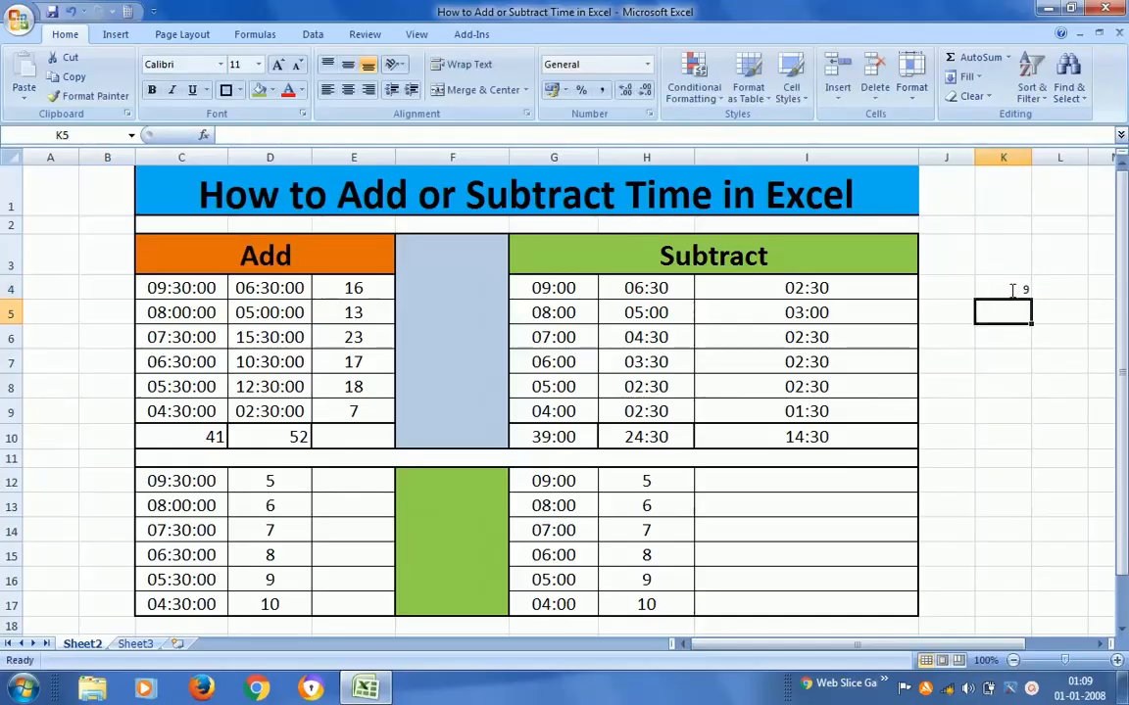
pyautogui.write('8')
pyautogui.press('Return')
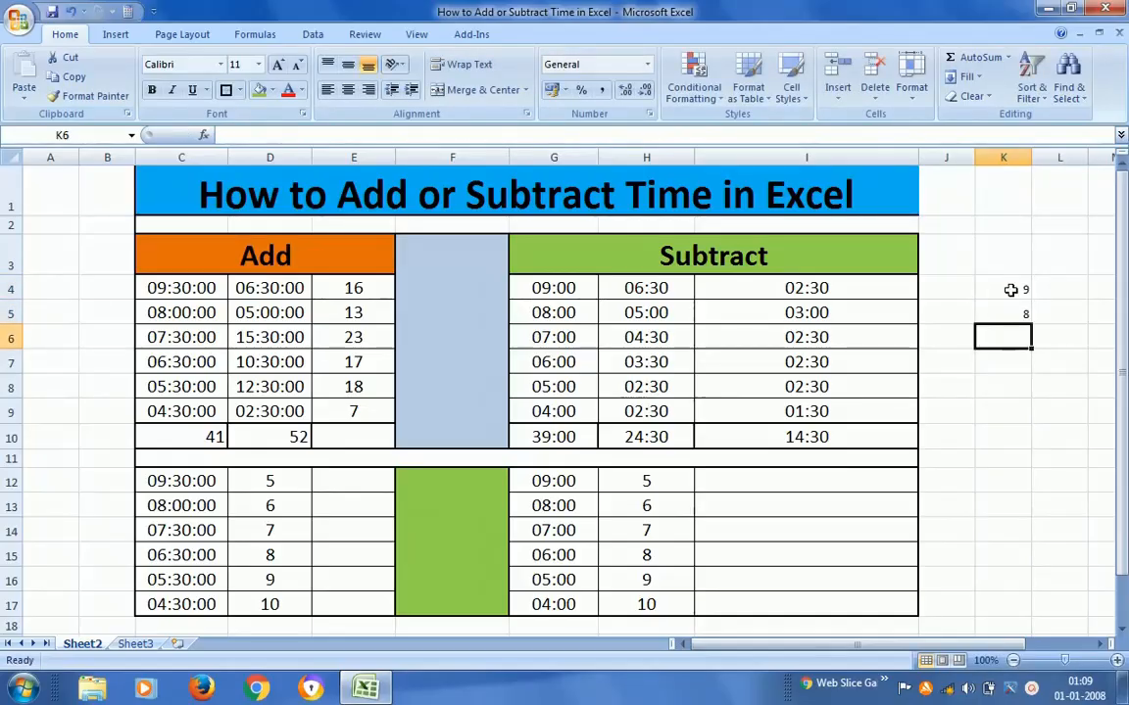
pyautogui.write('7')
pyautogui.press('Return')
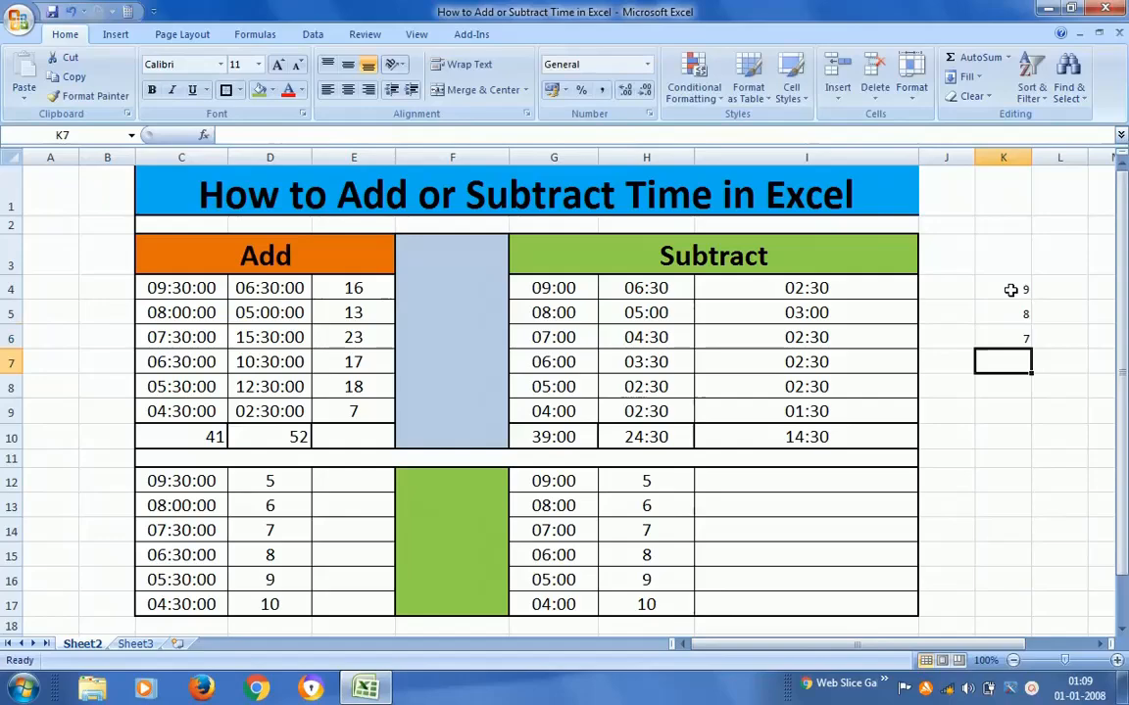
pyautogui.write('6')
pyautogui.press('Return')
pyautogui.write('5')
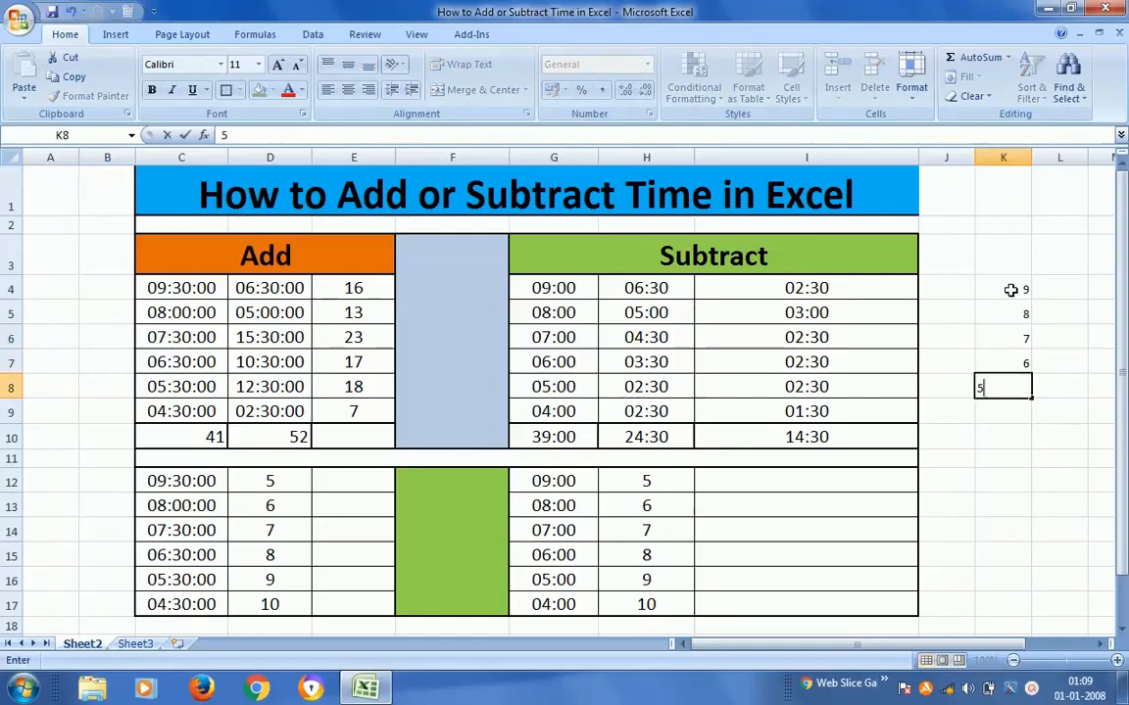
pyautogui.press('Return')
pyautogui.write('4')
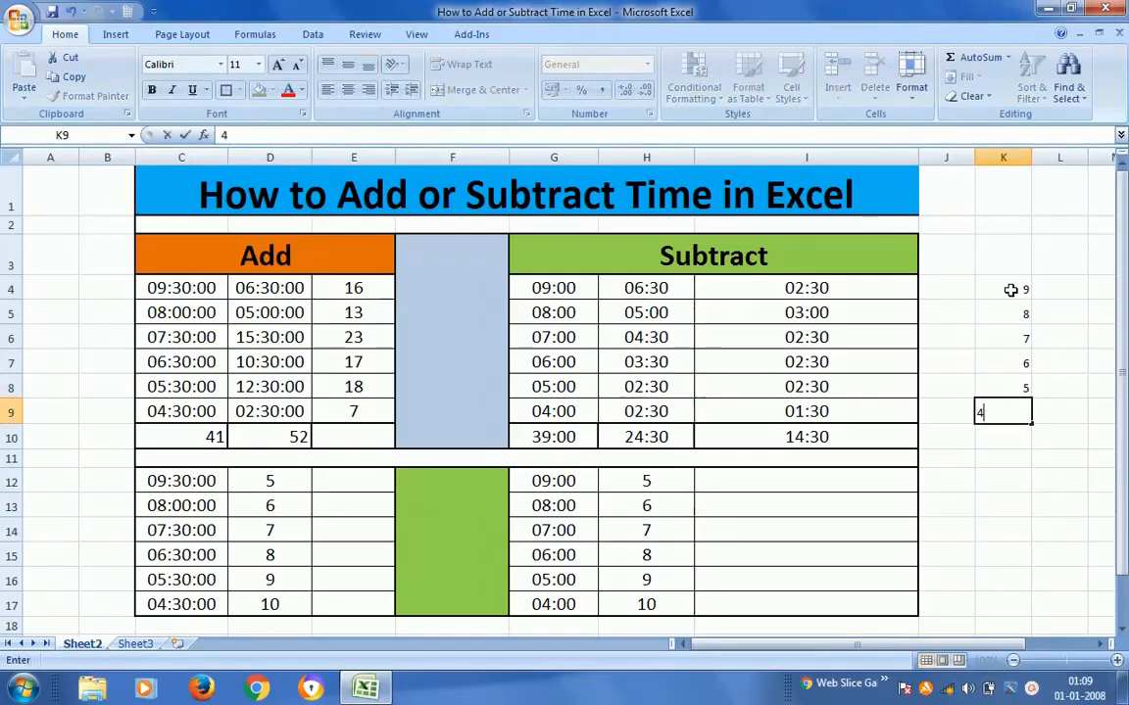
pyautogui.press('Return')
# Step: Select K4:K9 and check the sum of the plain hour values against the total in G10
pyautogui.press('Up')
pyautogui.press('Up')
pyautogui.press('Up')
pyautogui.press('Up')
pyautogui.press('Up')
pyautogui.press('Up')
pyautogui.hotkey('shift', 'Down')
pyautogui.hotkey('shift', 'Down')
pyautogui.hotkey('shift', 'Down')
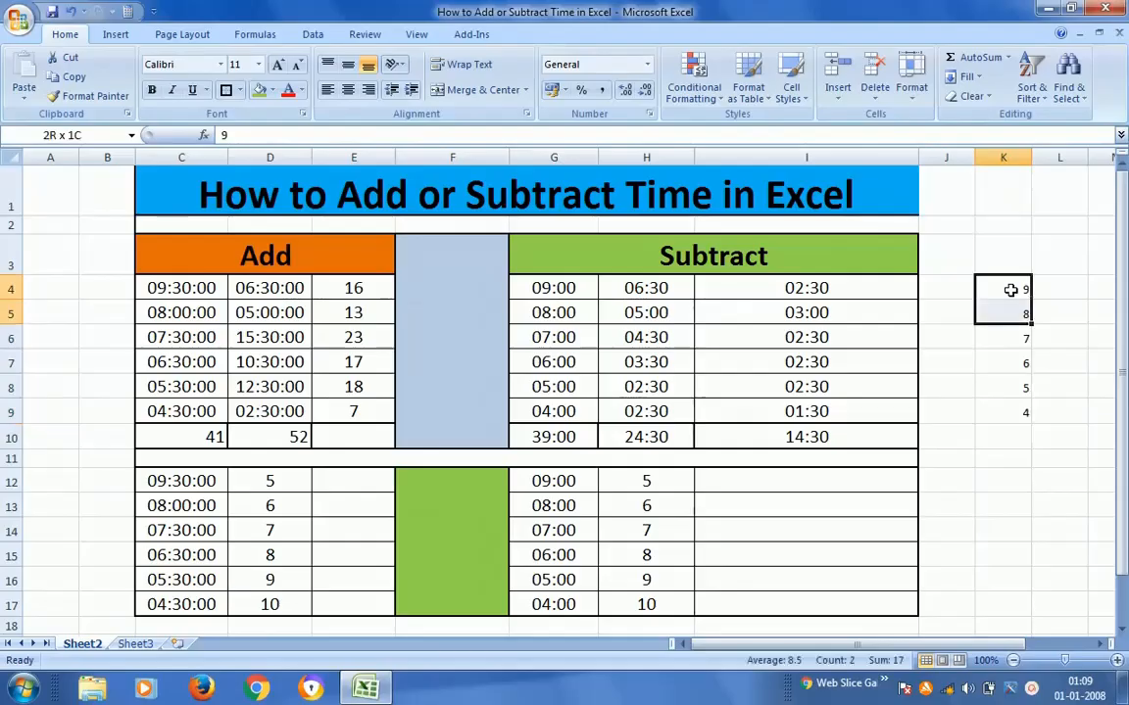
pyautogui.hotkey('shift', 'Down')
pyautogui.hotkey('shift', 'Down')
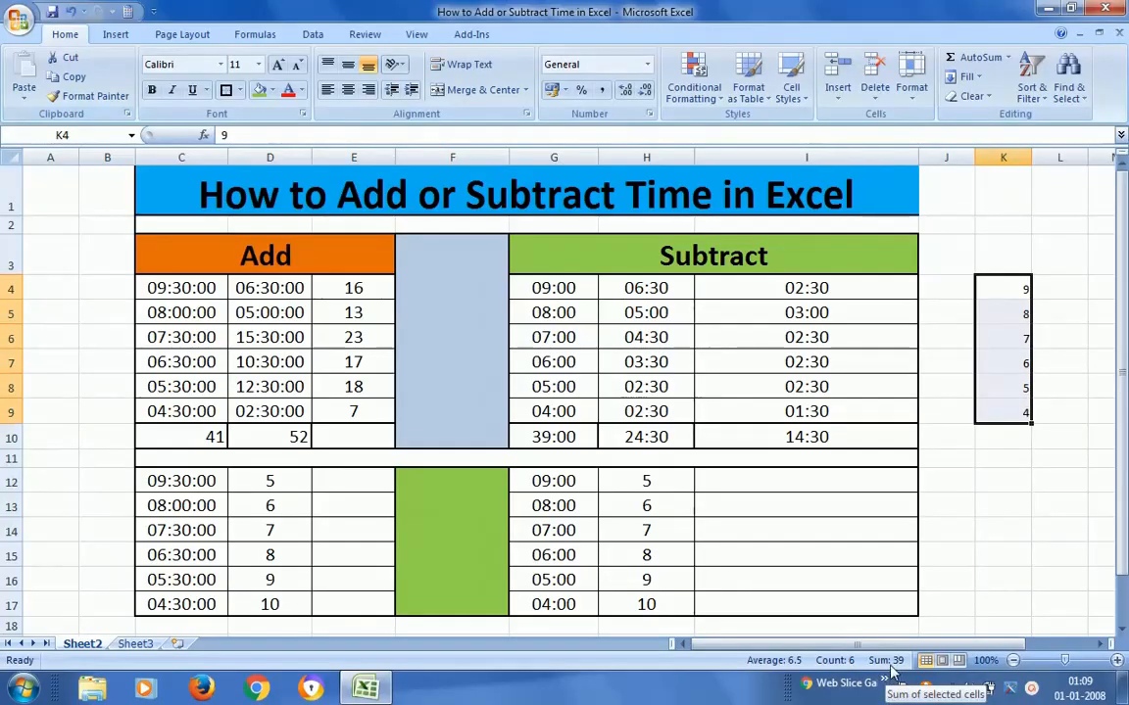
# Step: Change the custom number format of the Subtract total in G10 to [h] so it shows only hours
pyautogui.click(660, 302)
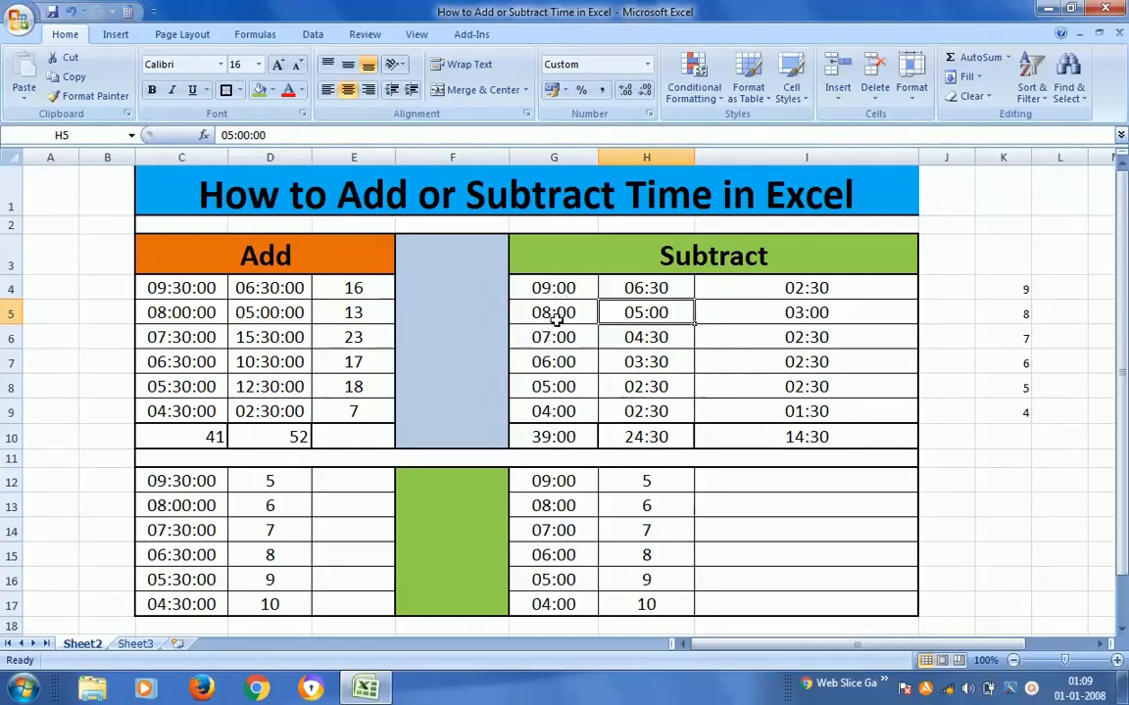
pyautogui.click(541, 438)
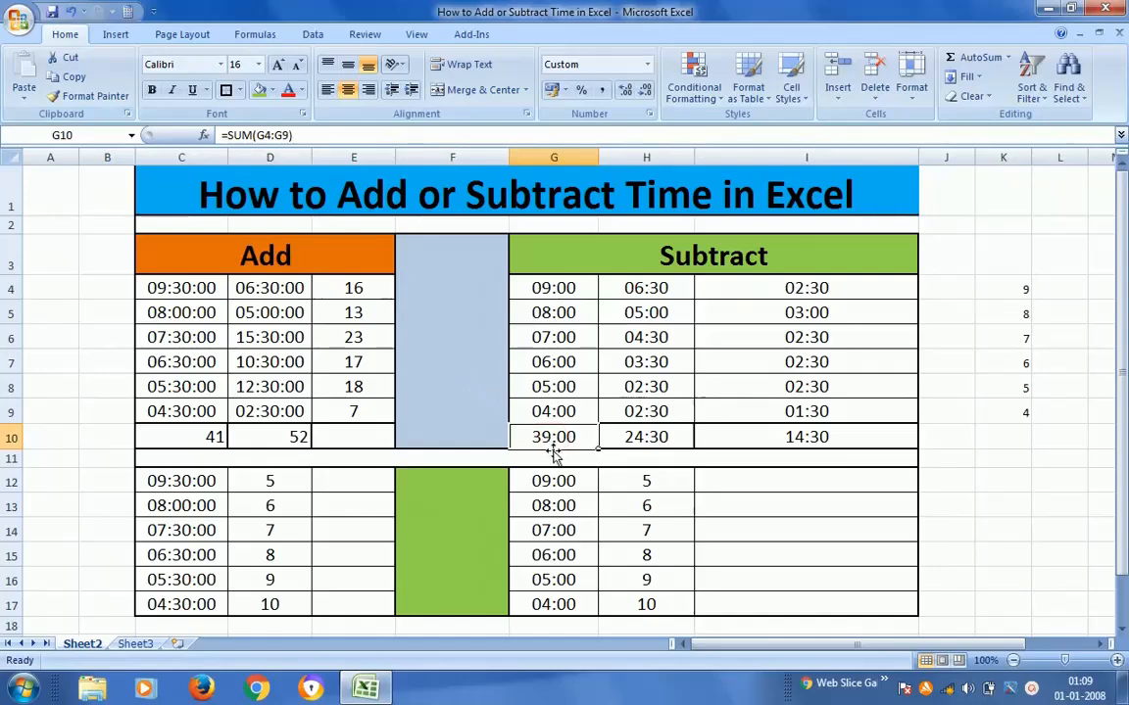
pyautogui.rightClick(559, 434)
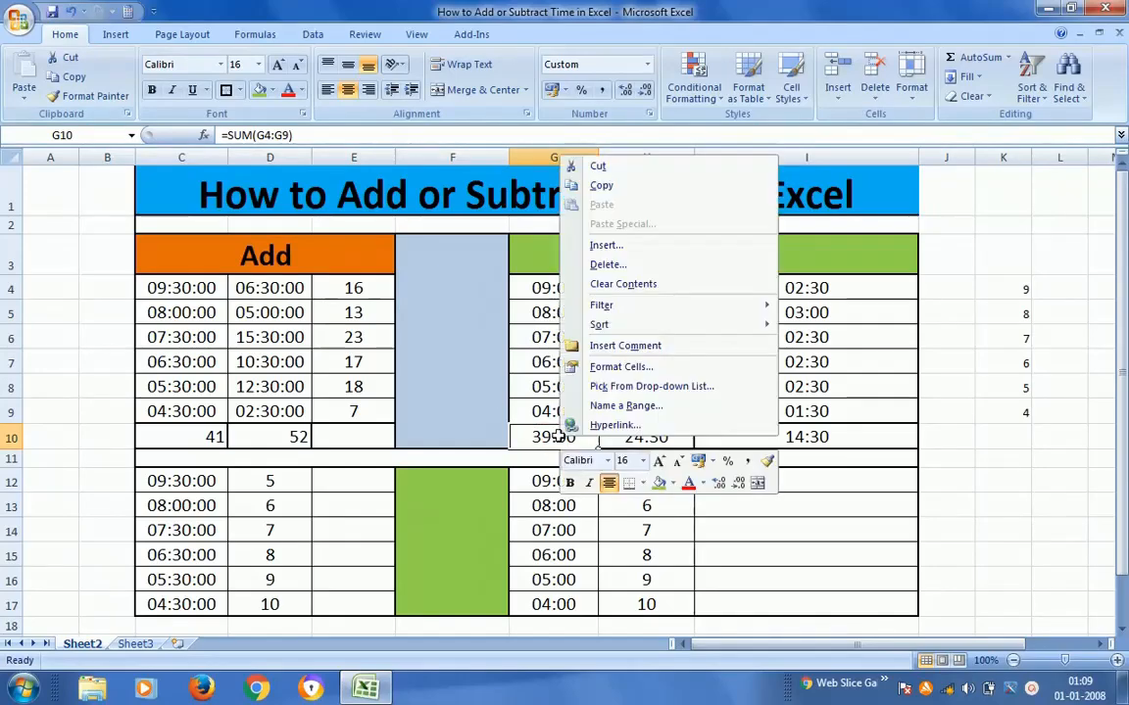
pyautogui.click(623, 367)
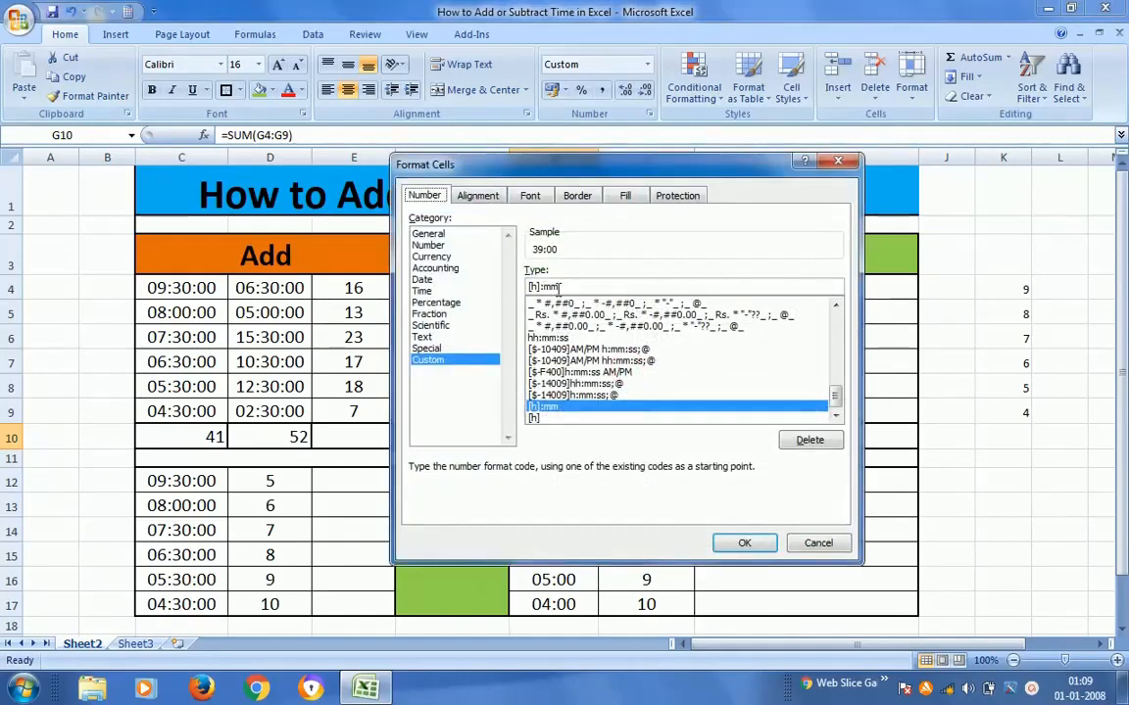
pyautogui.click(568, 286)
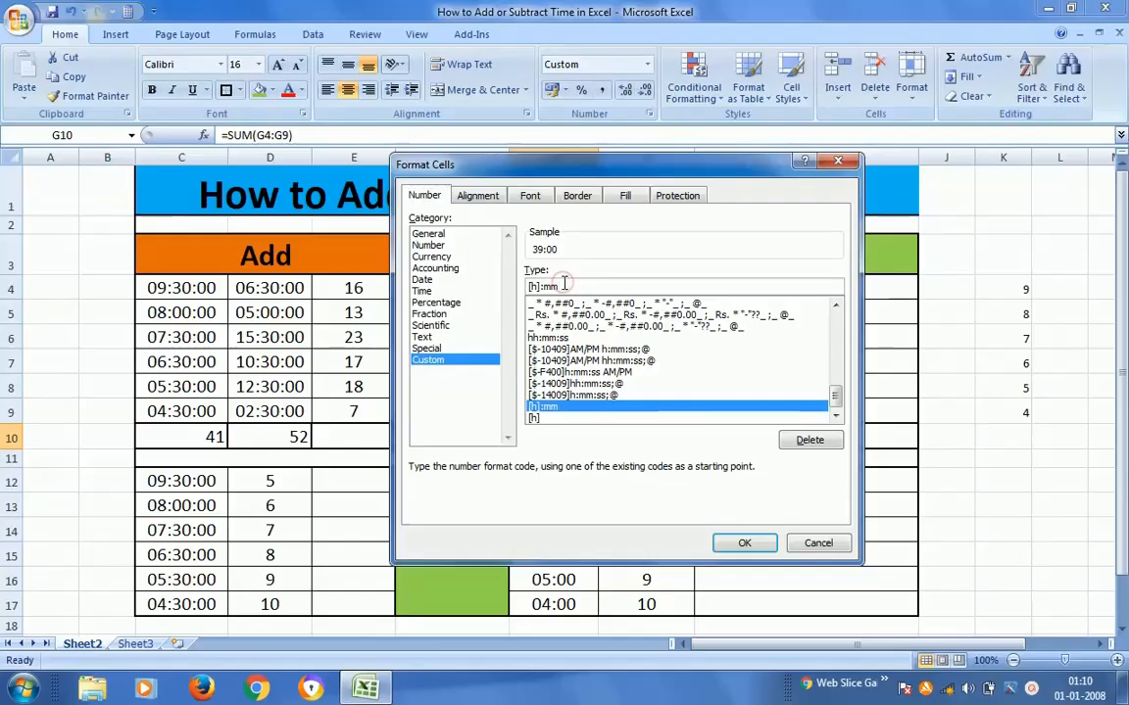
pyautogui.press('BackSpace')
pyautogui.press('BackSpace')
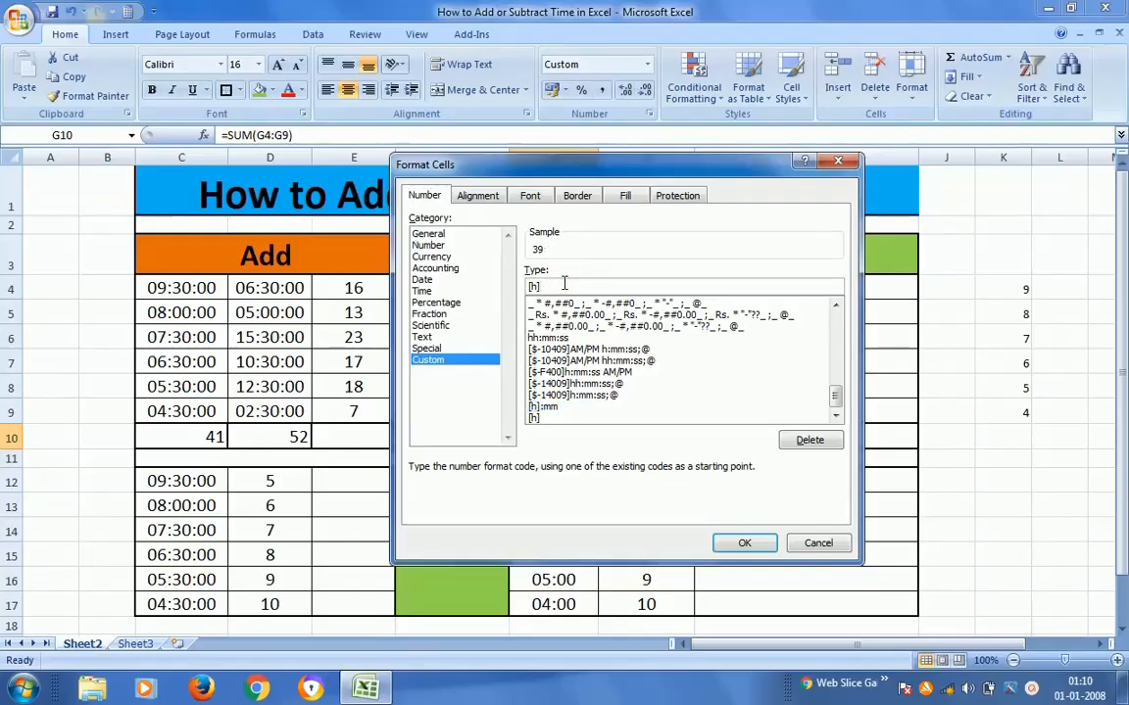
pyautogui.click(745, 544)
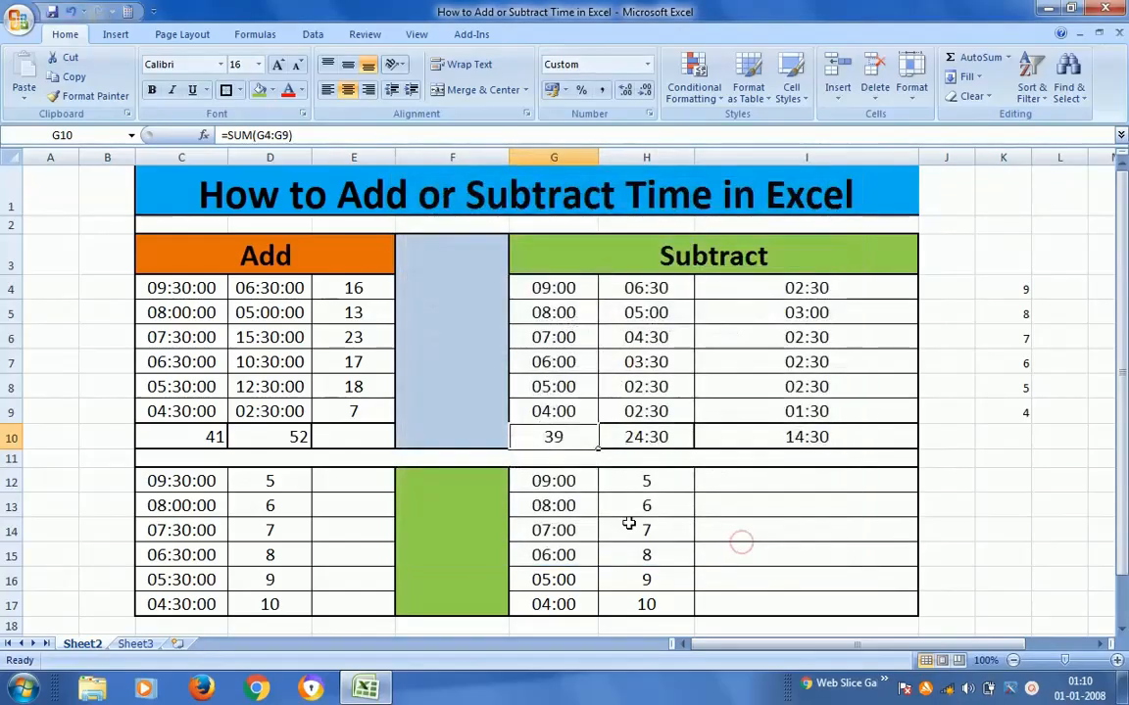
# Step: Clear the check numbers from cells K4:K9
pyautogui.click(659, 437)
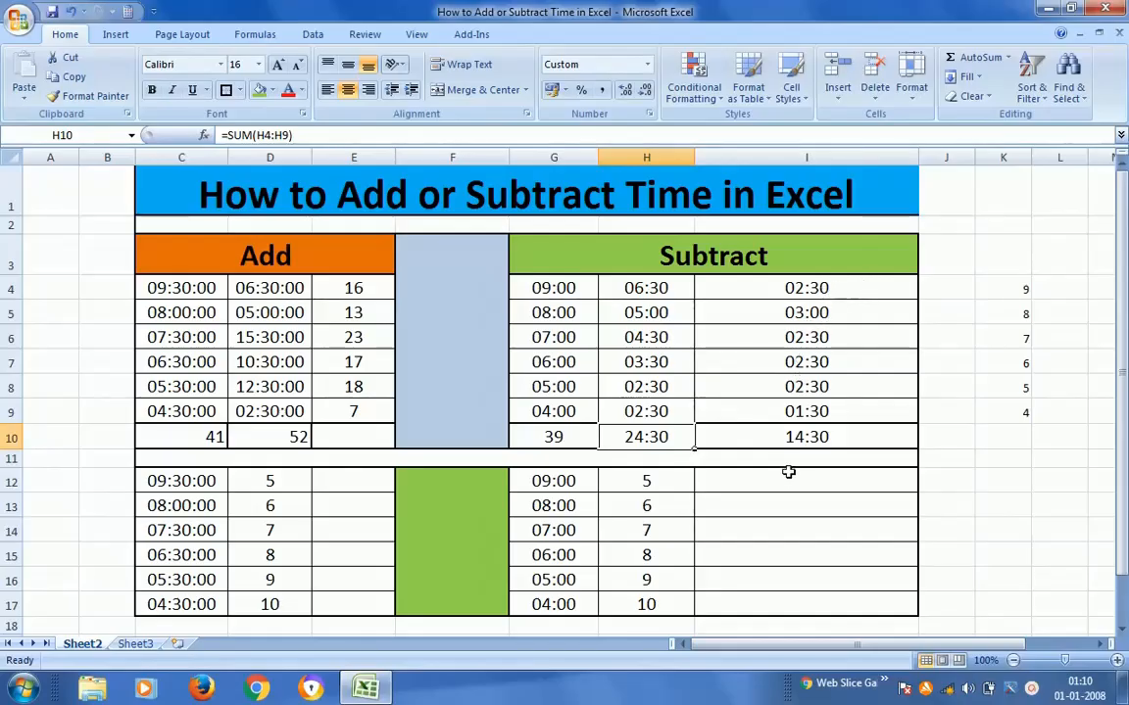
pyautogui.click(1011, 286)
pyautogui.hotkey('shift', 'Down')
pyautogui.hotkey('shift', 'Down')
pyautogui.hotkey('shift', 'Down')
pyautogui.hotkey('shift', 'Down')
pyautogui.hotkey('shift', 'Down')
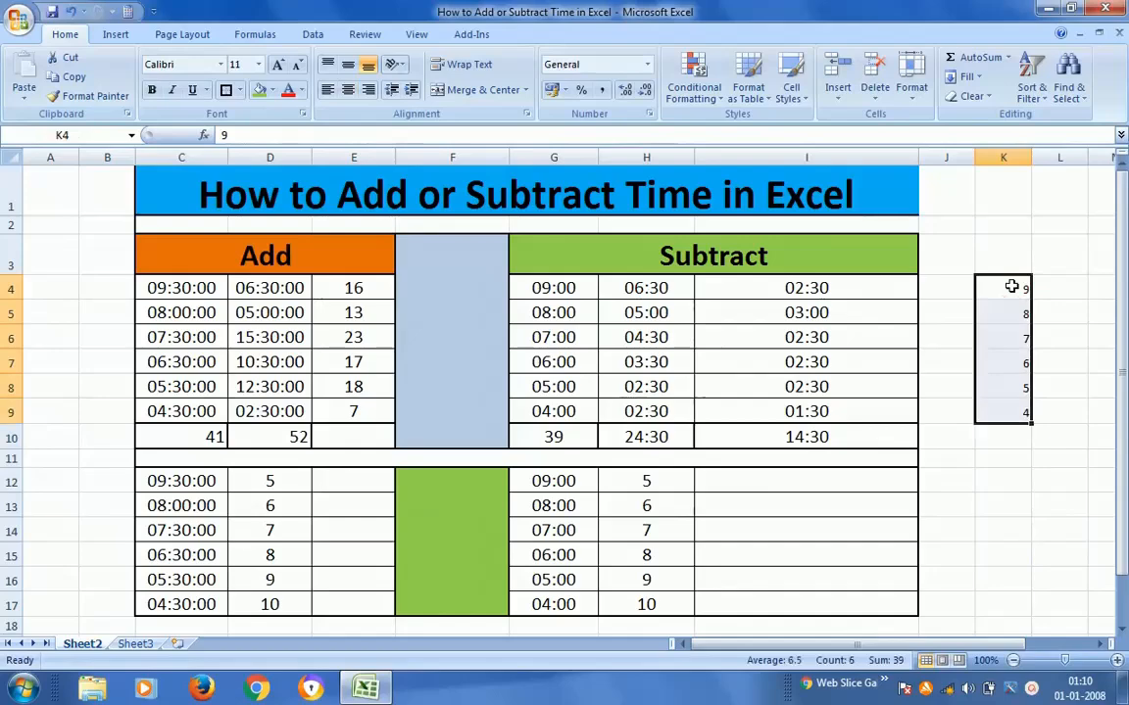
pyautogui.press('Delete')
# Step: Examine the Add table's time values and results, and the times and whole-hour numbers in C12:D17
pyautogui.click(296, 286)
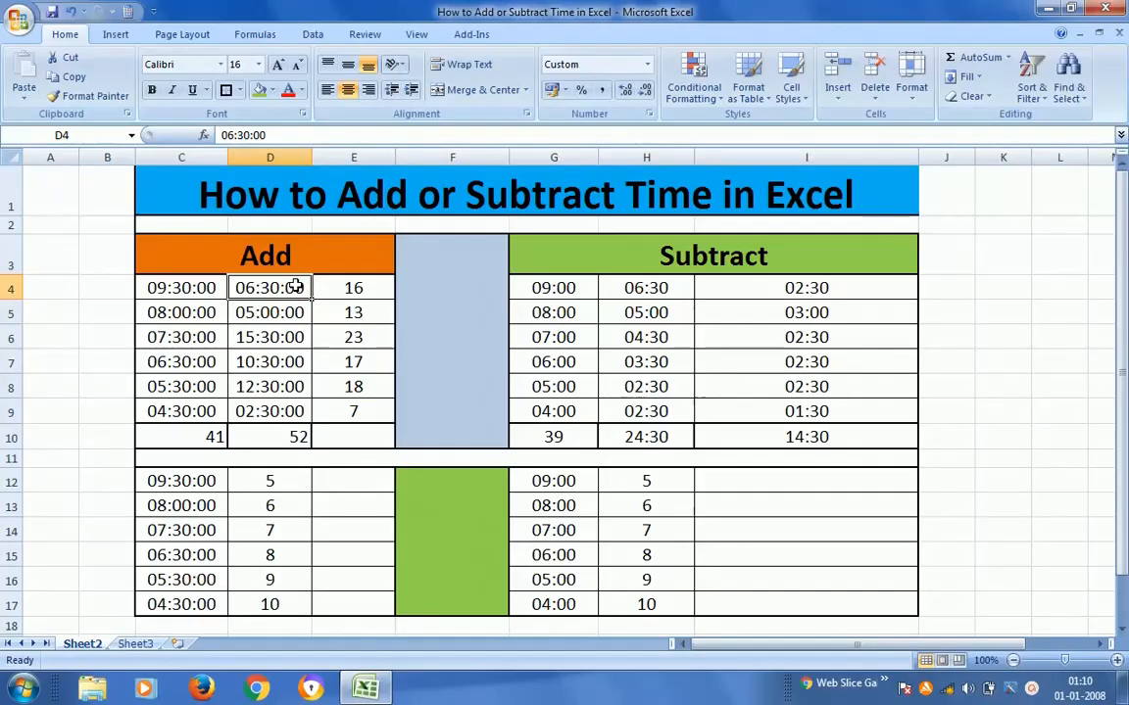
pyautogui.click(354, 289)
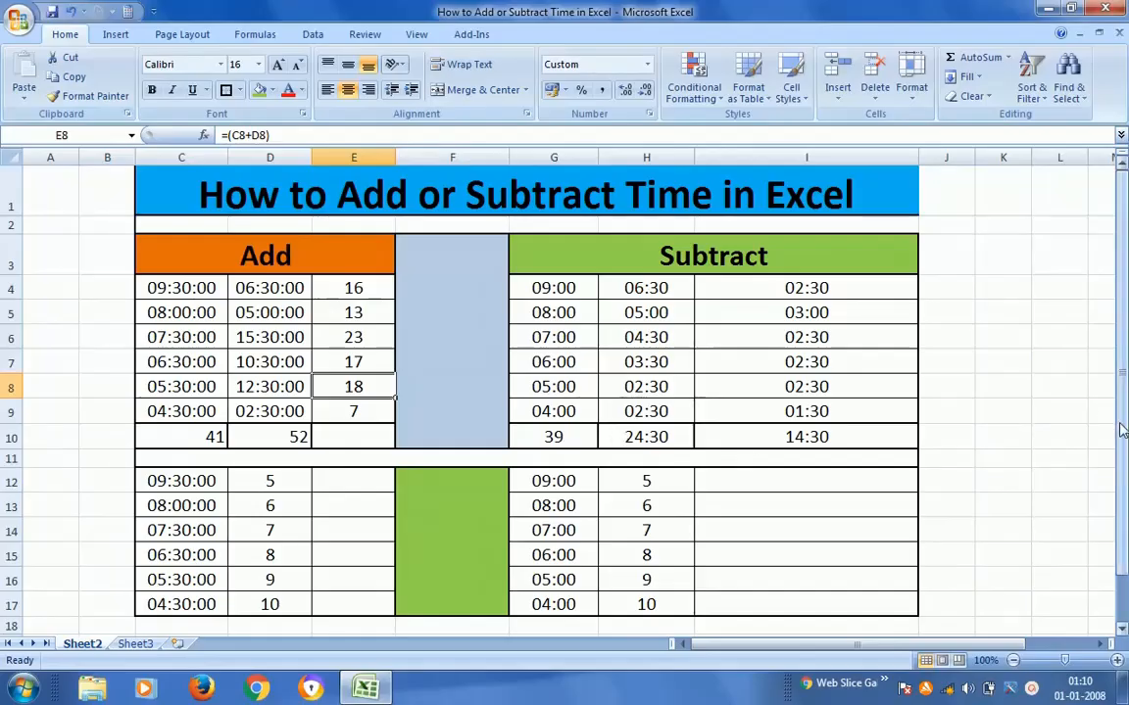
pyautogui.moveTo(1123, 423); pyautogui.dragTo(1122, 454)
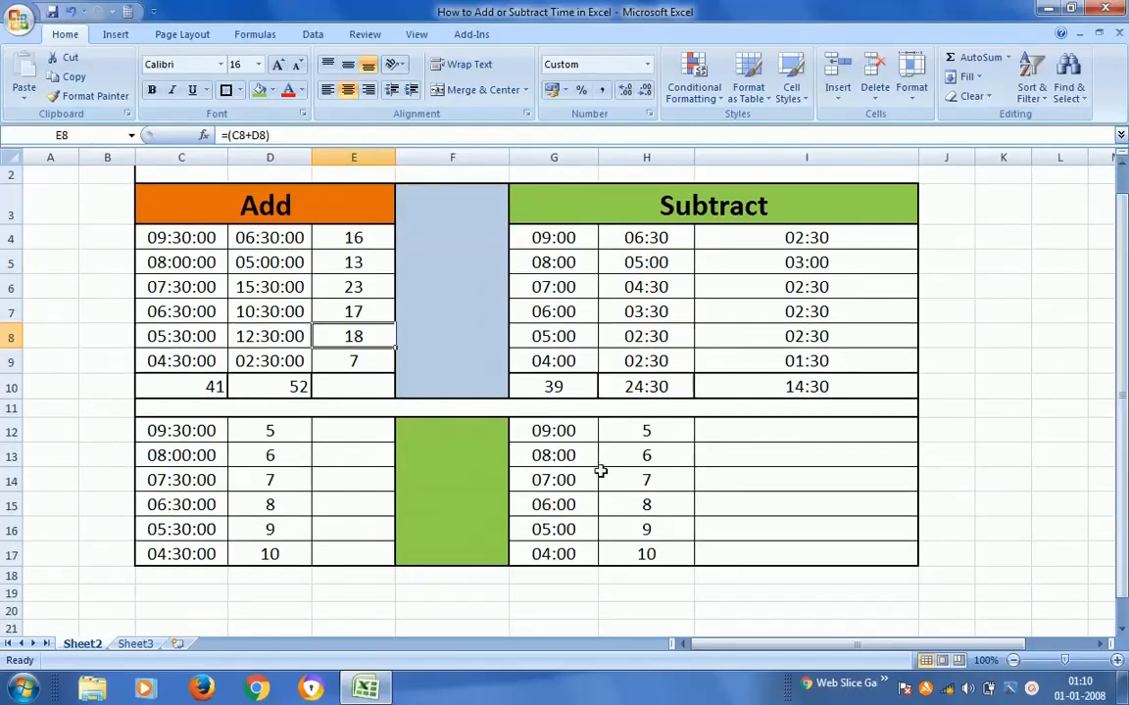
pyautogui.click(188, 431)
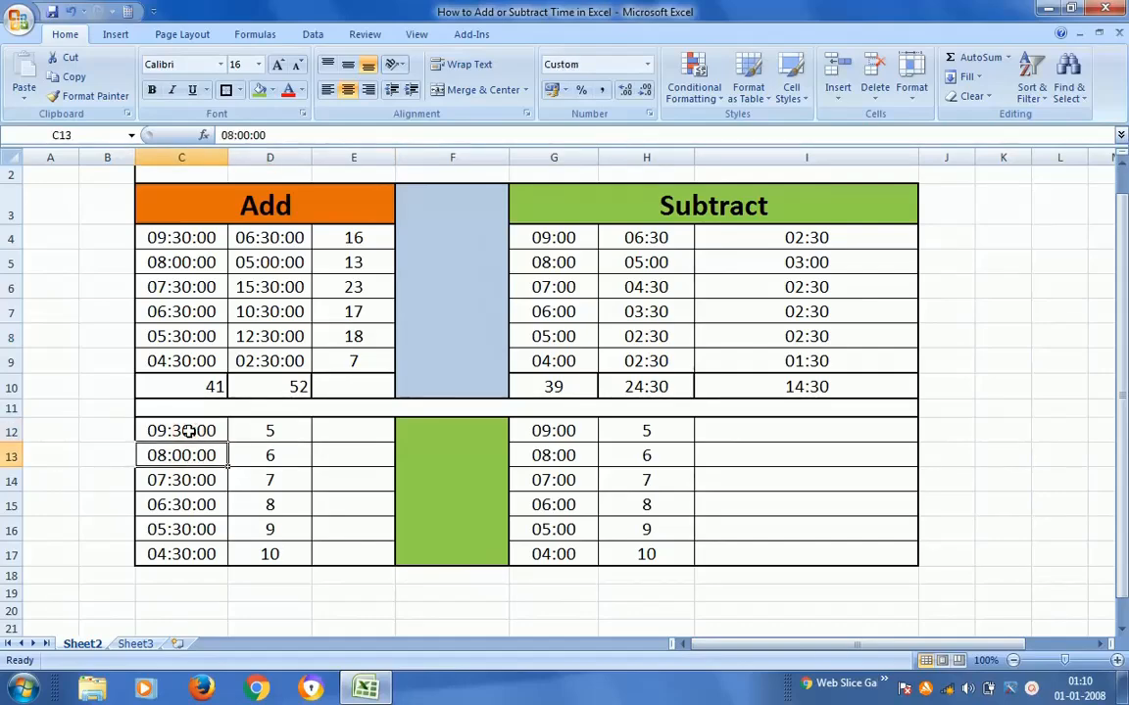
pyautogui.click(186, 479)
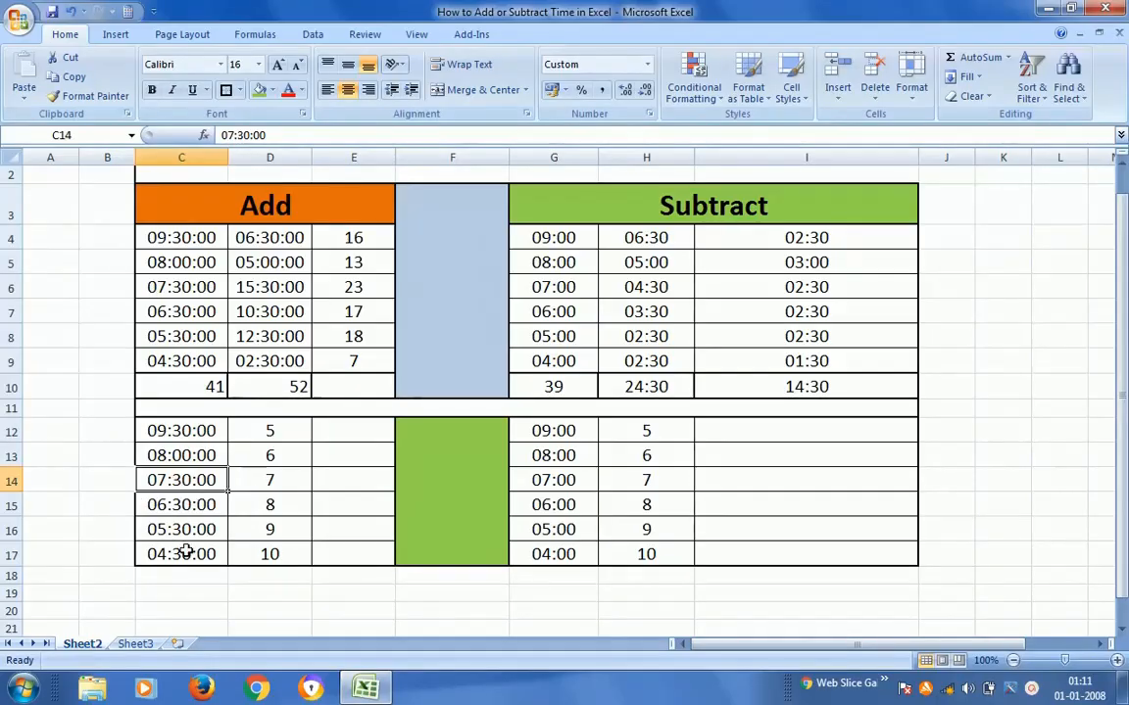
pyautogui.click(490, 352)
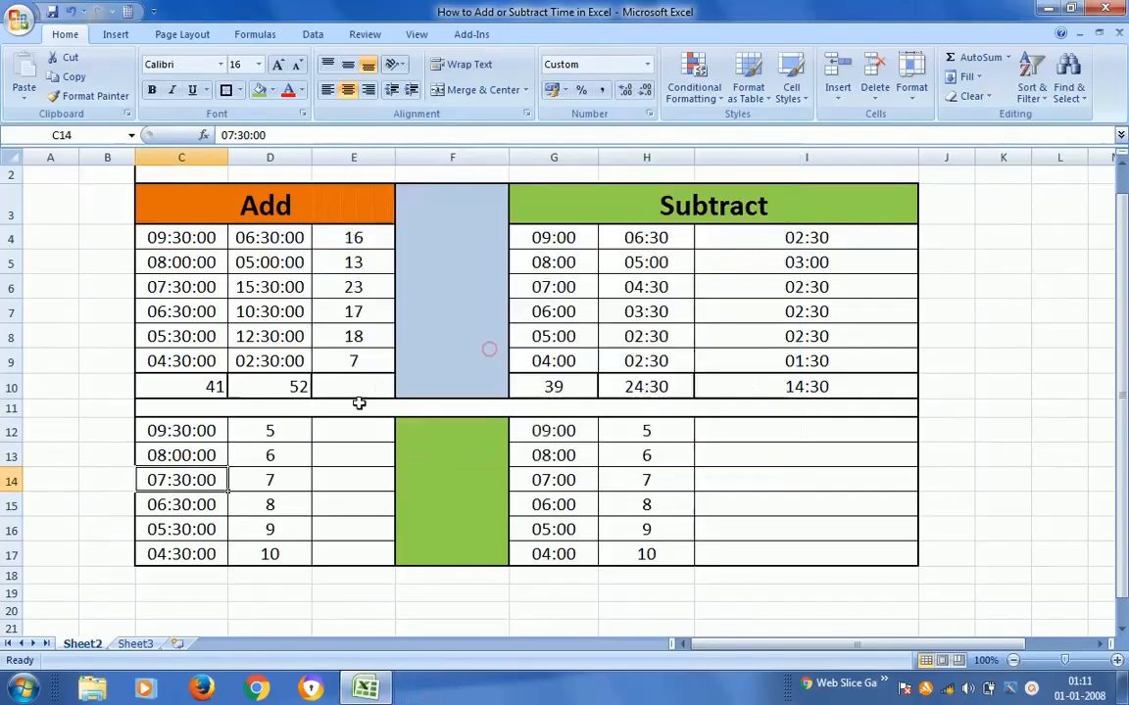
pyautogui.click(280, 432)
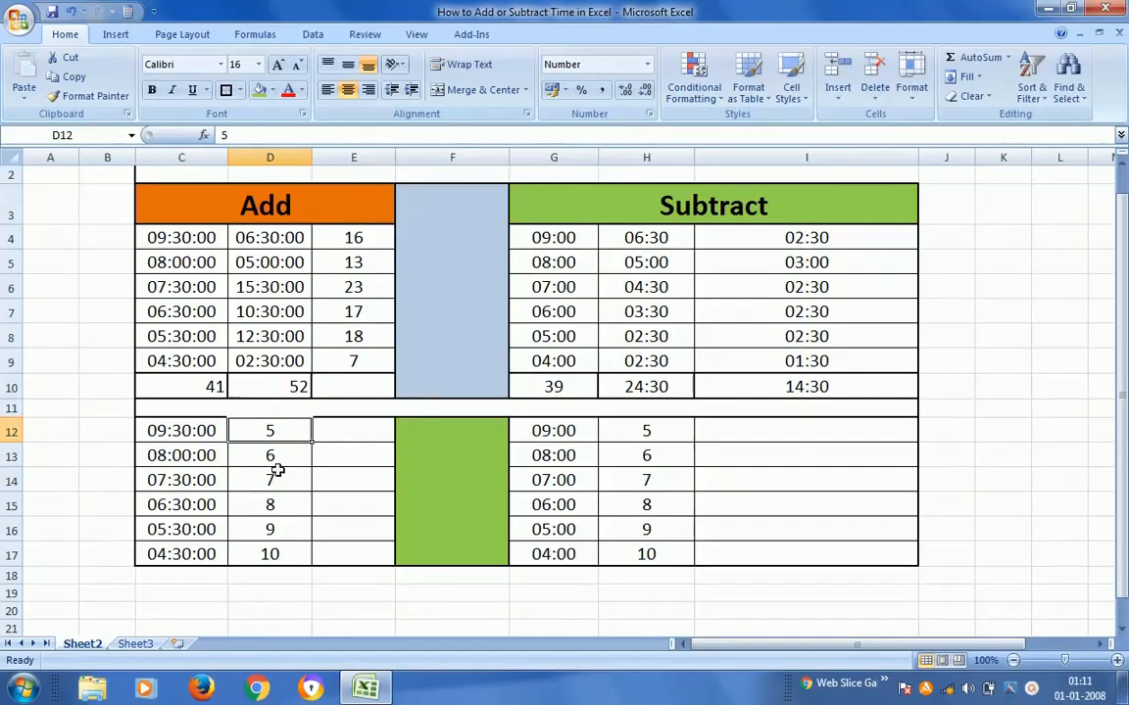
pyautogui.click(270, 554)
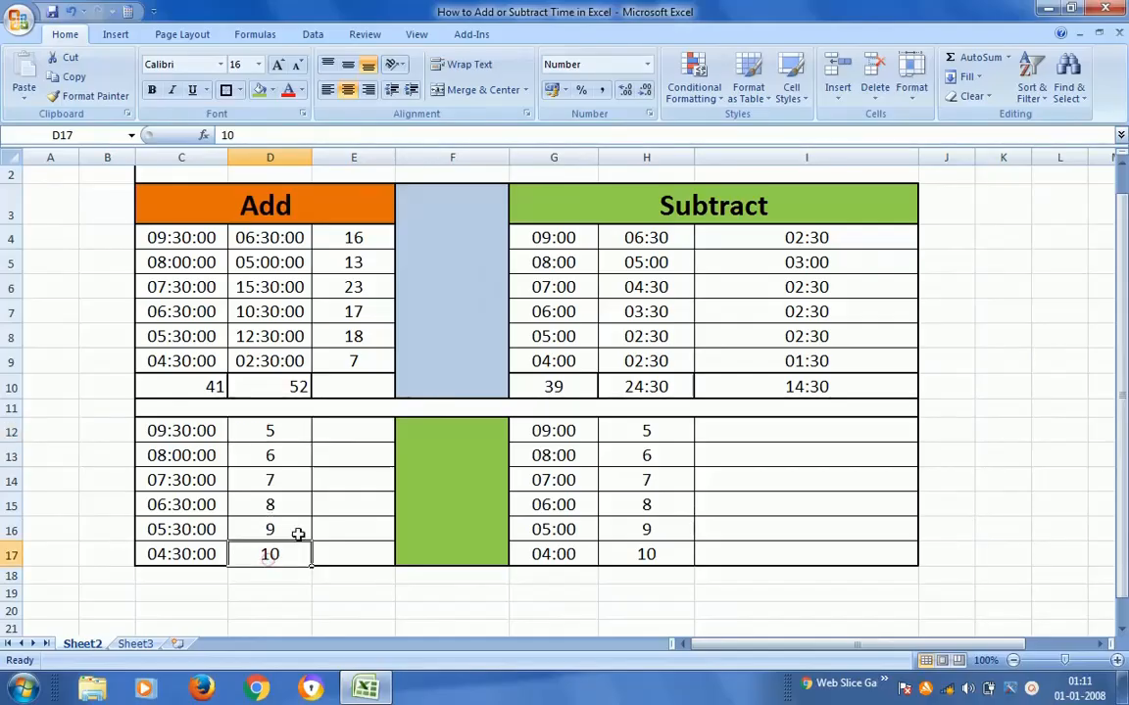
# Step: Enter =C12+TIME(D12,0,0) in E12 to add the hours to the time, keeping the current Windows color scheme when asked
pyautogui.click(347, 432)
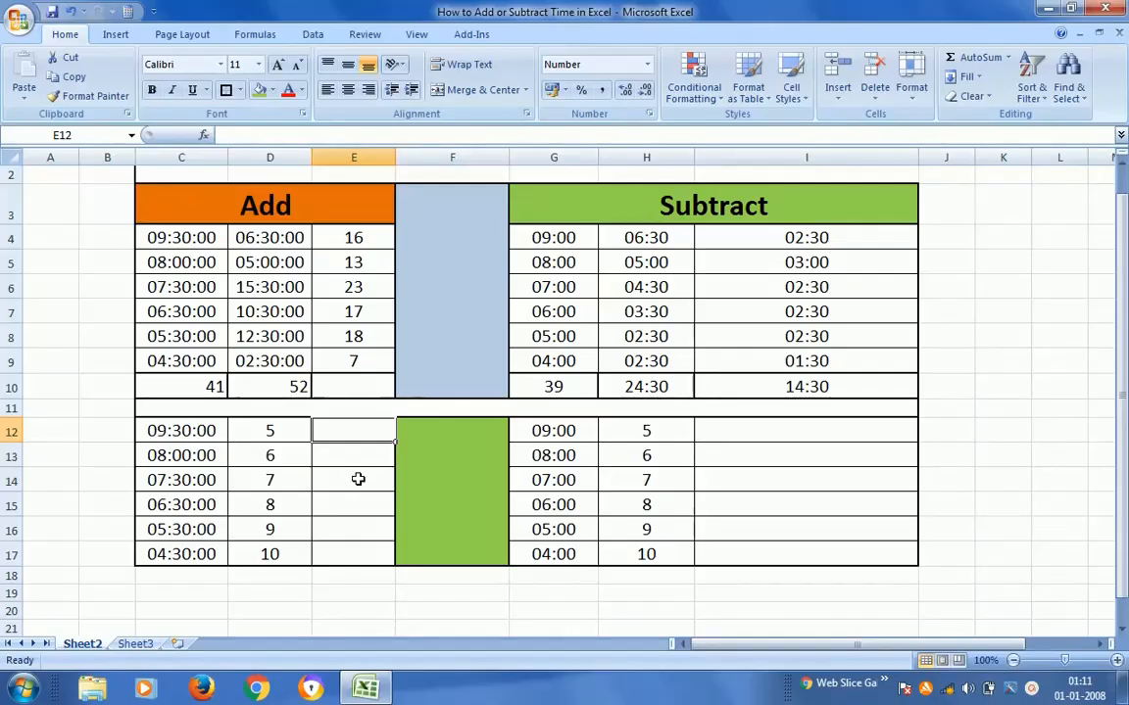
pyautogui.write('=')
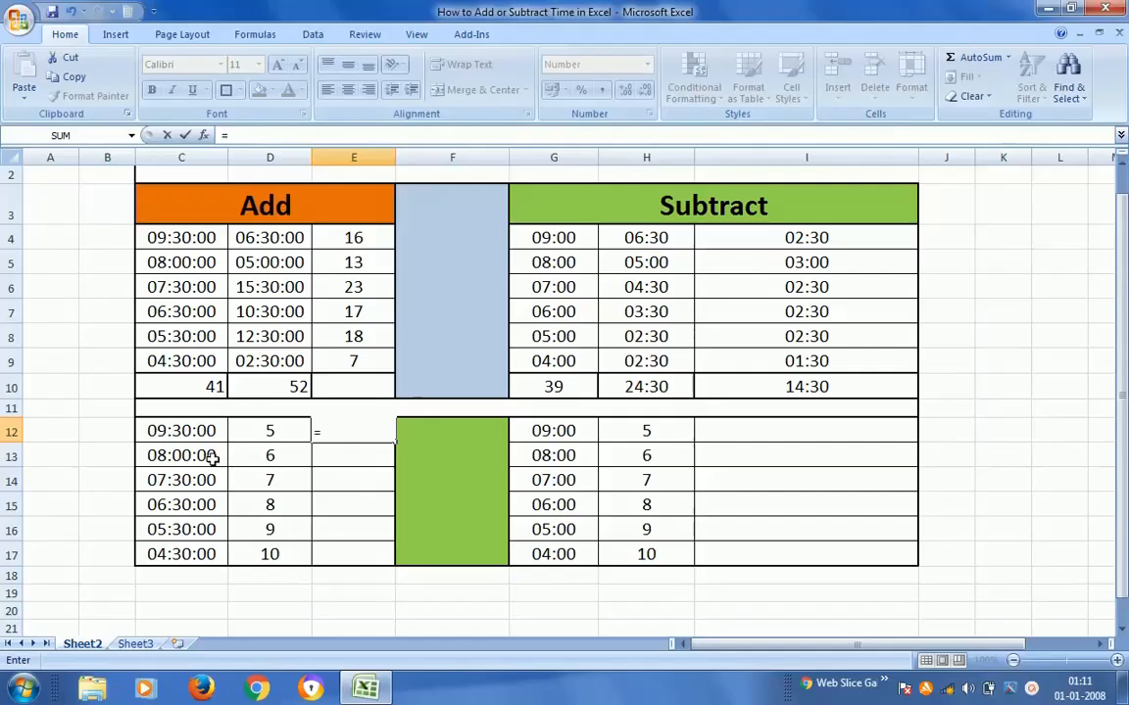
pyautogui.click(175, 433)
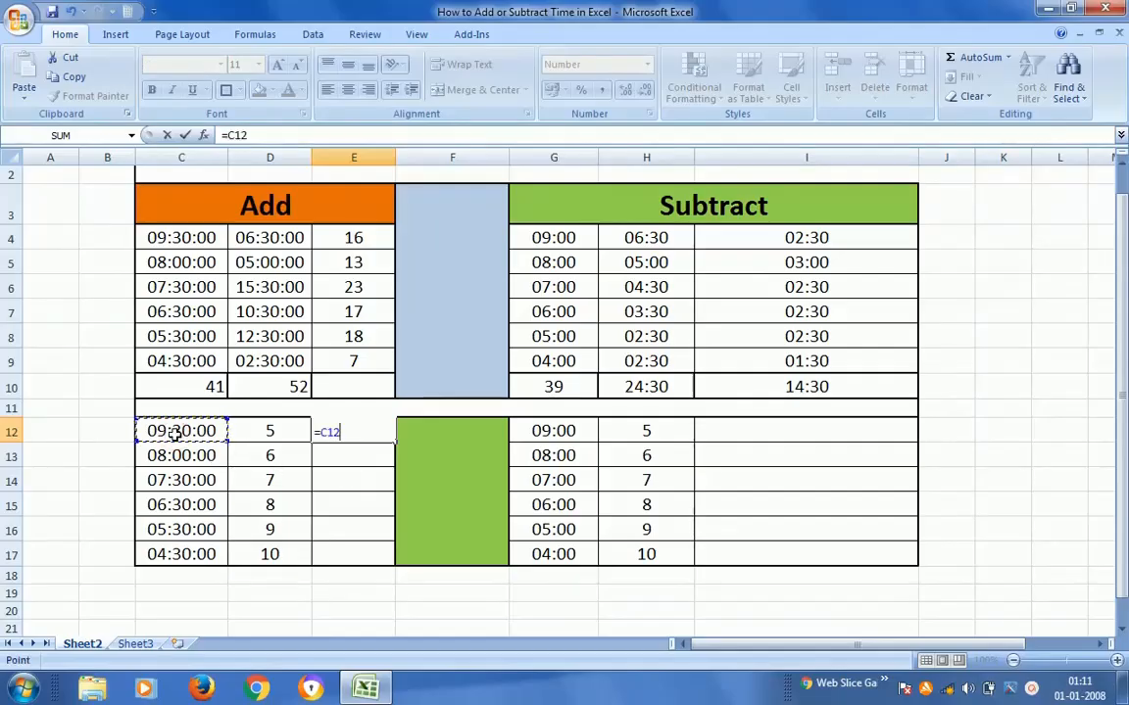
pyautogui.write('+tim')
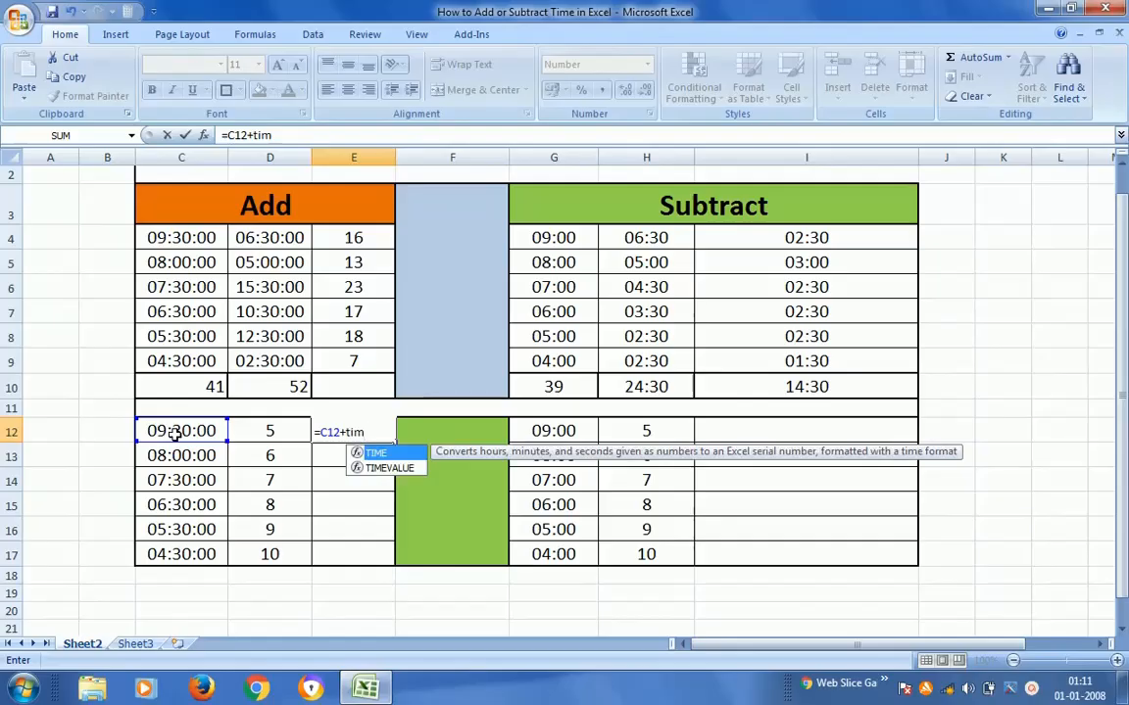
pyautogui.press('Tab')
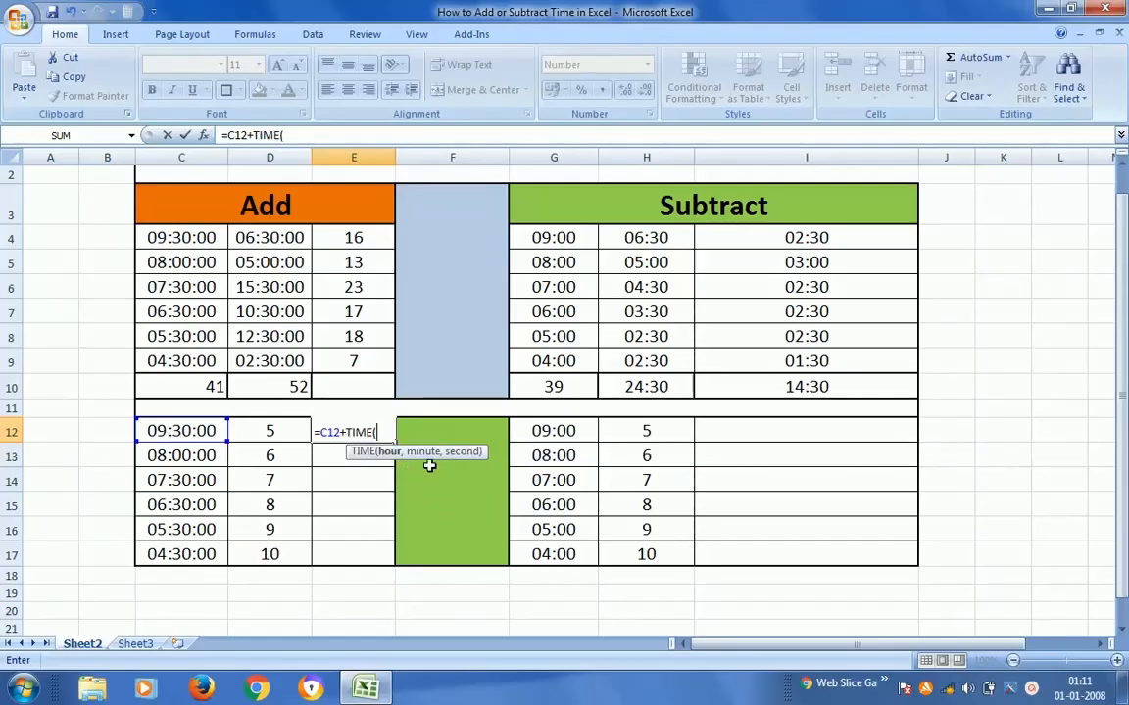
pyautogui.click(273, 433)
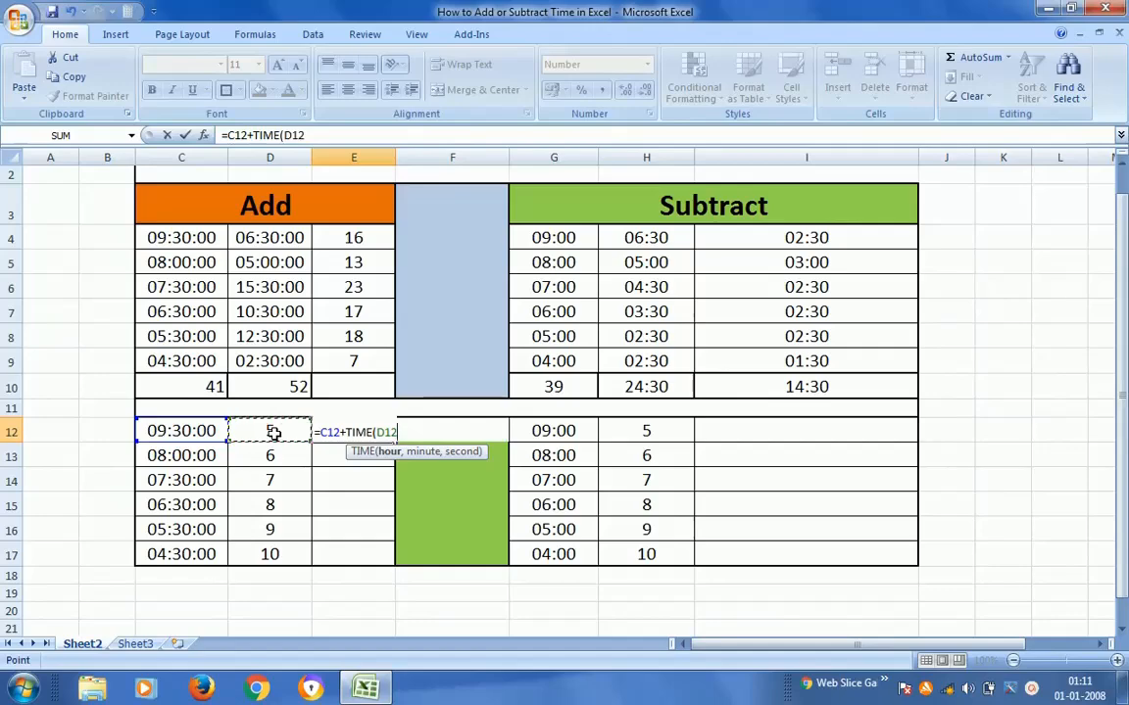
pyautogui.write(',')
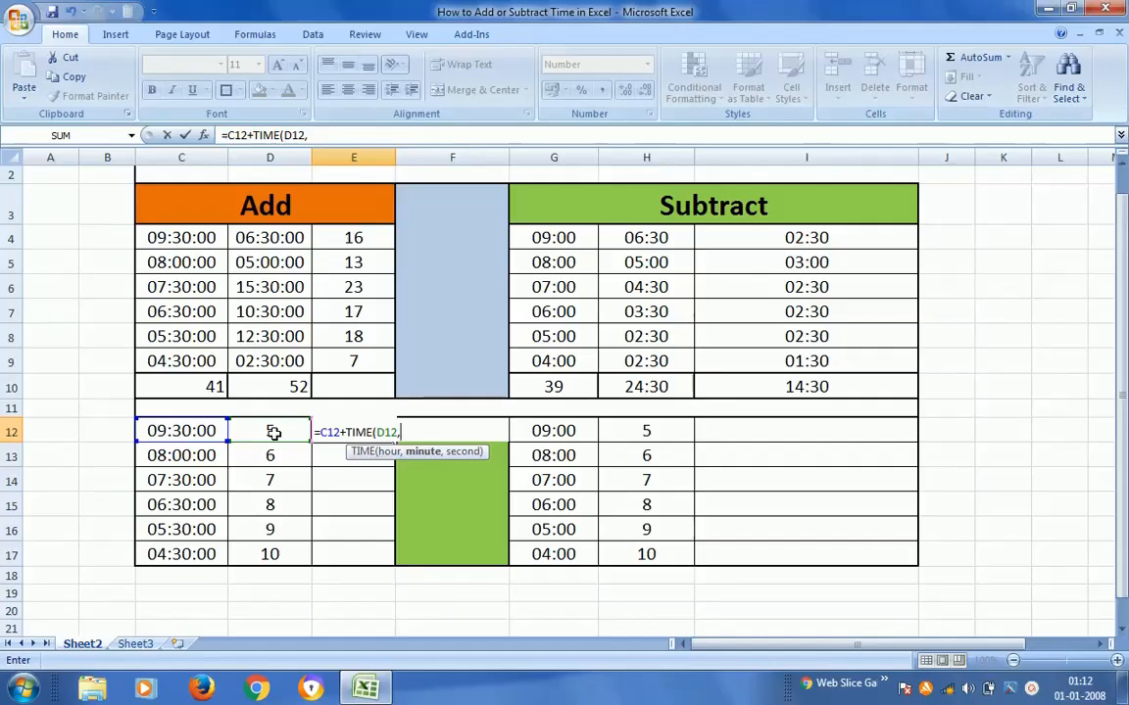
pyautogui.write('0,0')
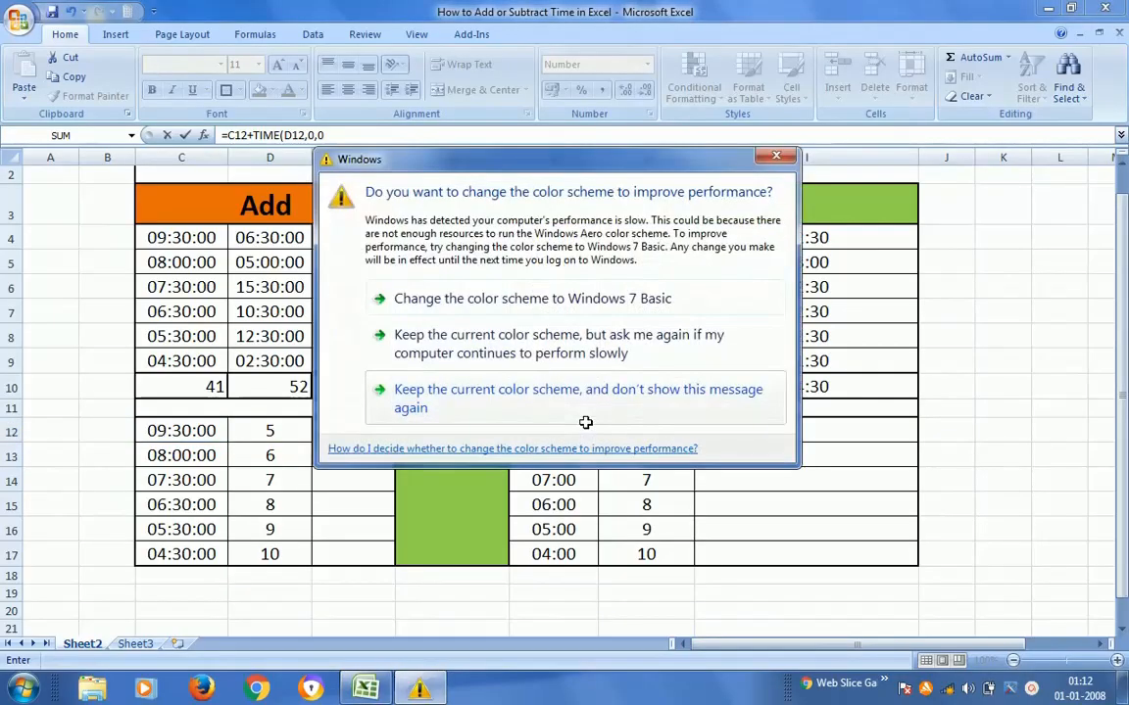
pyautogui.click(517, 342)
pyautogui.write(')')
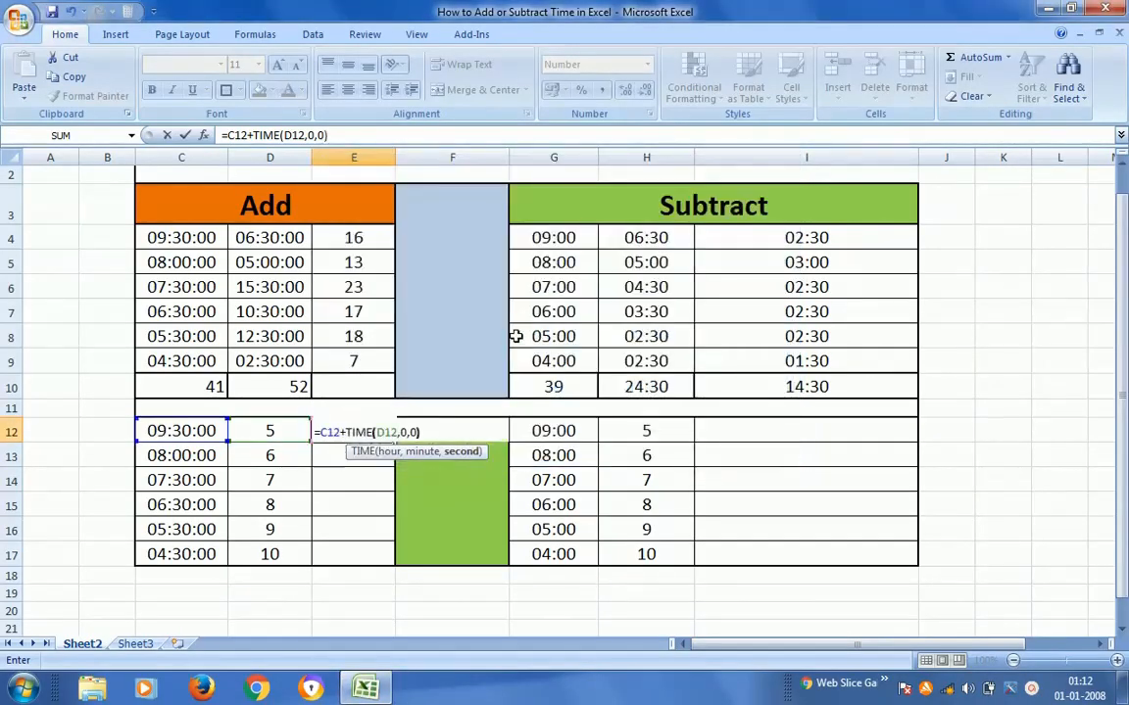
pyautogui.hotkey('ctrl', 'Return')
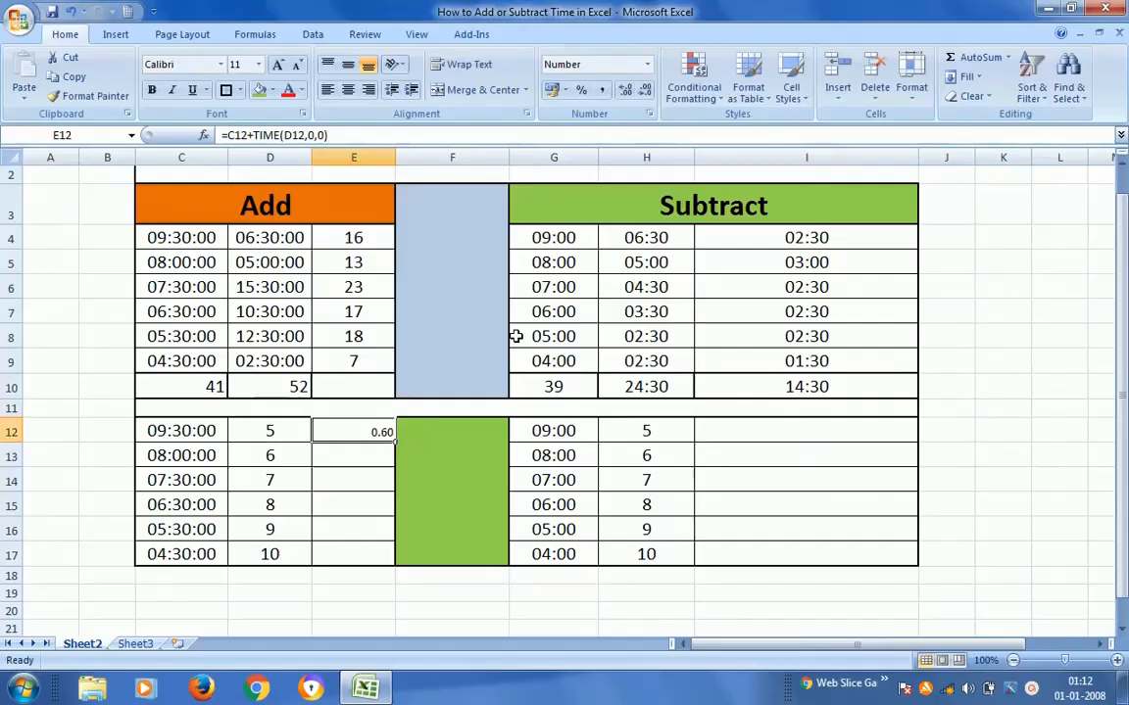
# Step: Copy the E12 formula down through E17
pyautogui.hotkey('ctrl', 'c')
pyautogui.hotkey('shift', 'Down')
pyautogui.hotkey('shift', 'Down')
pyautogui.hotkey('shift', 'Down')
pyautogui.hotkey('shift', 'Down')
pyautogui.hotkey('shift', 'Down')
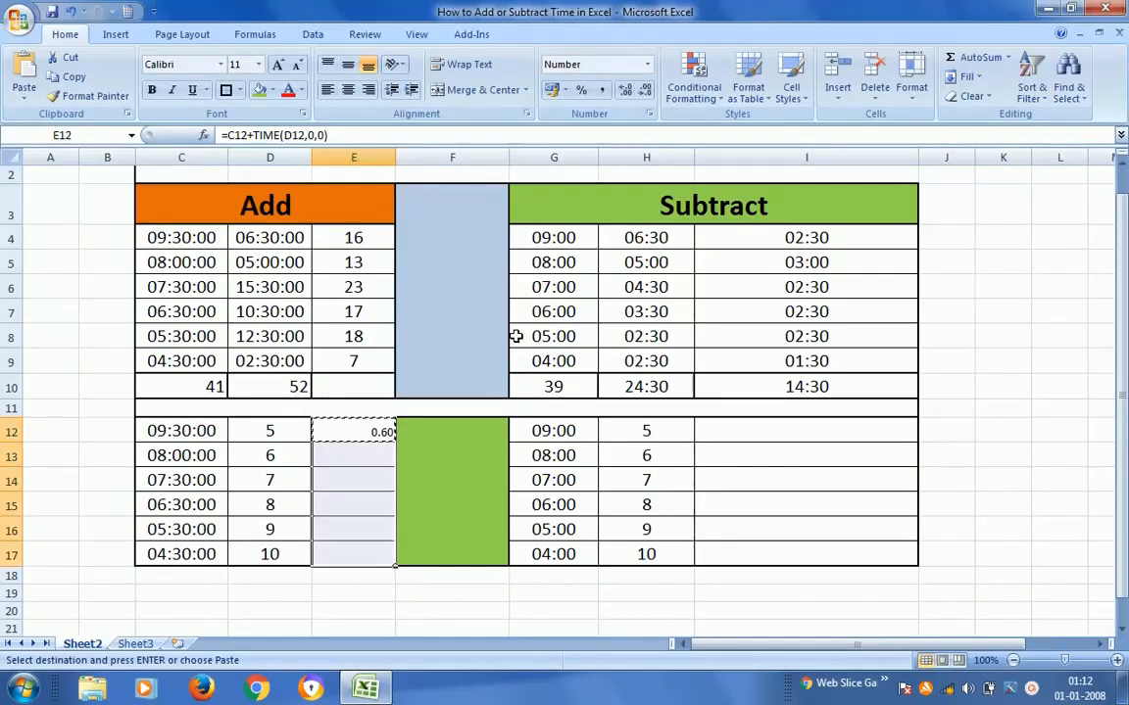
pyautogui.hotkey('ctrl', 'v')
pyautogui.press('Escape')
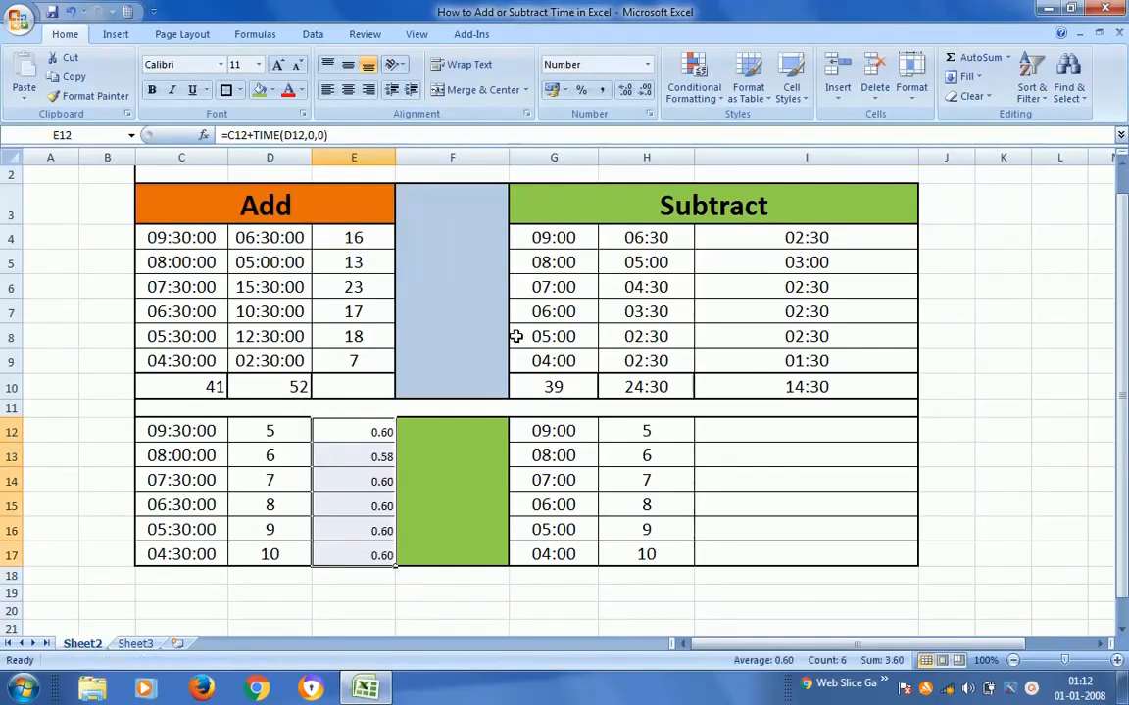
# Step: Center the results in E12:E17, set their font size to 16, and review the formula in E12
pyautogui.click(348, 89)
pyautogui.click(259, 65)
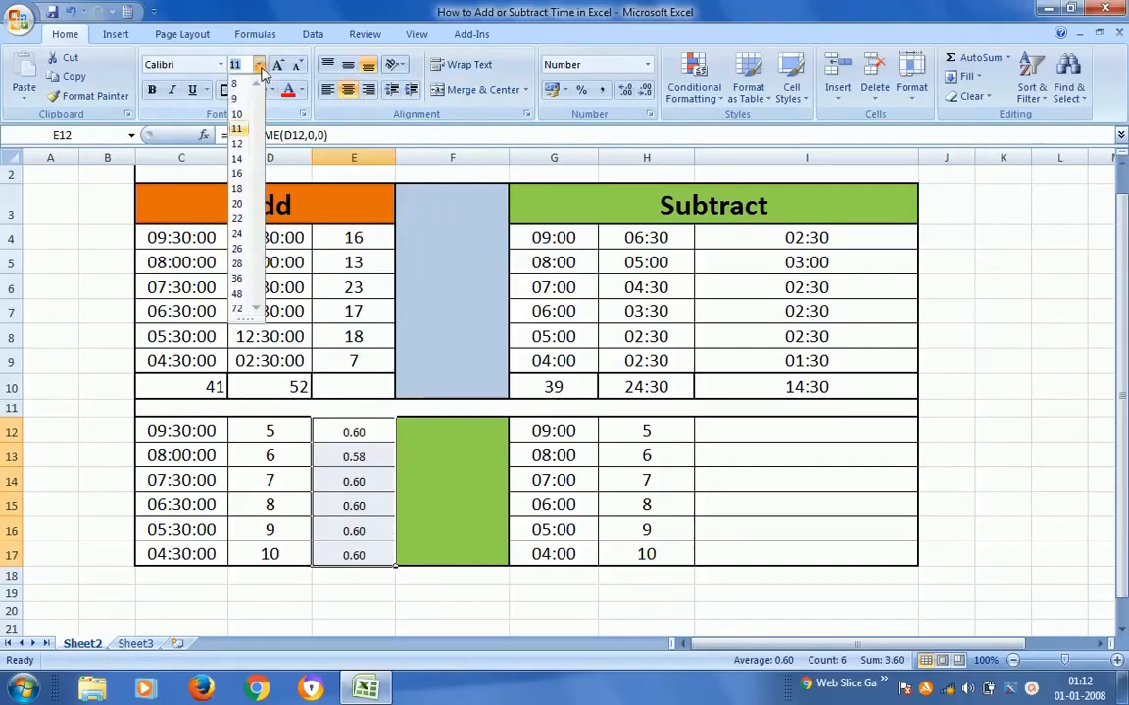
pyautogui.click(236, 173)
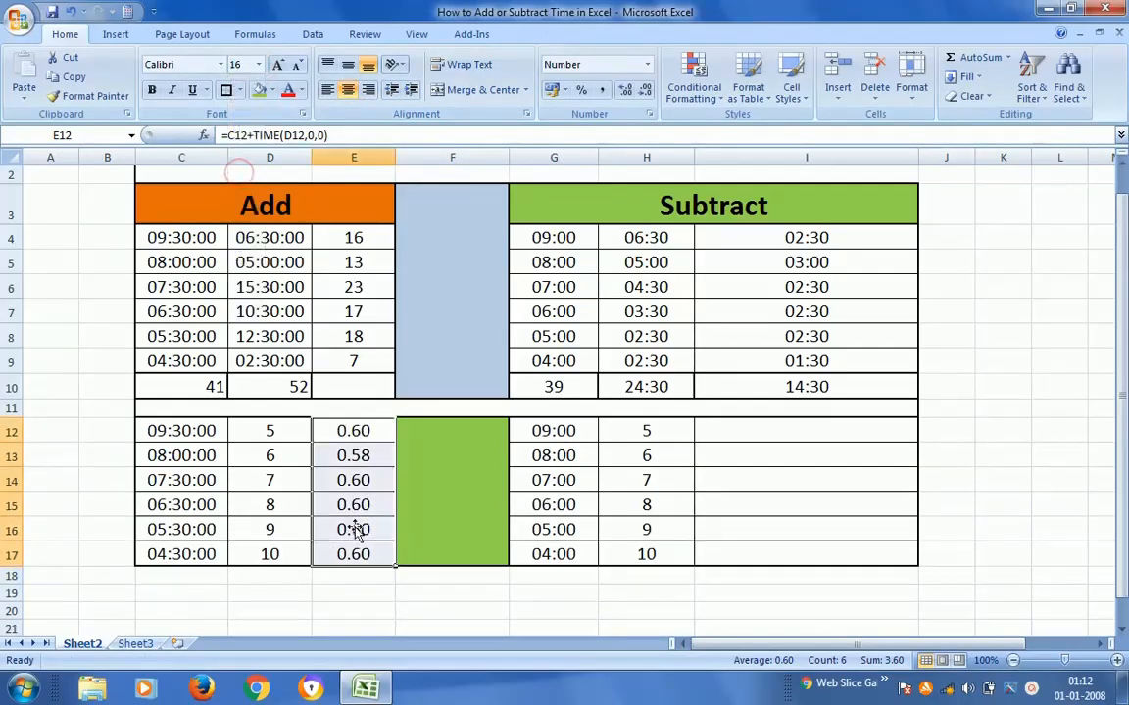
pyautogui.click(377, 432)
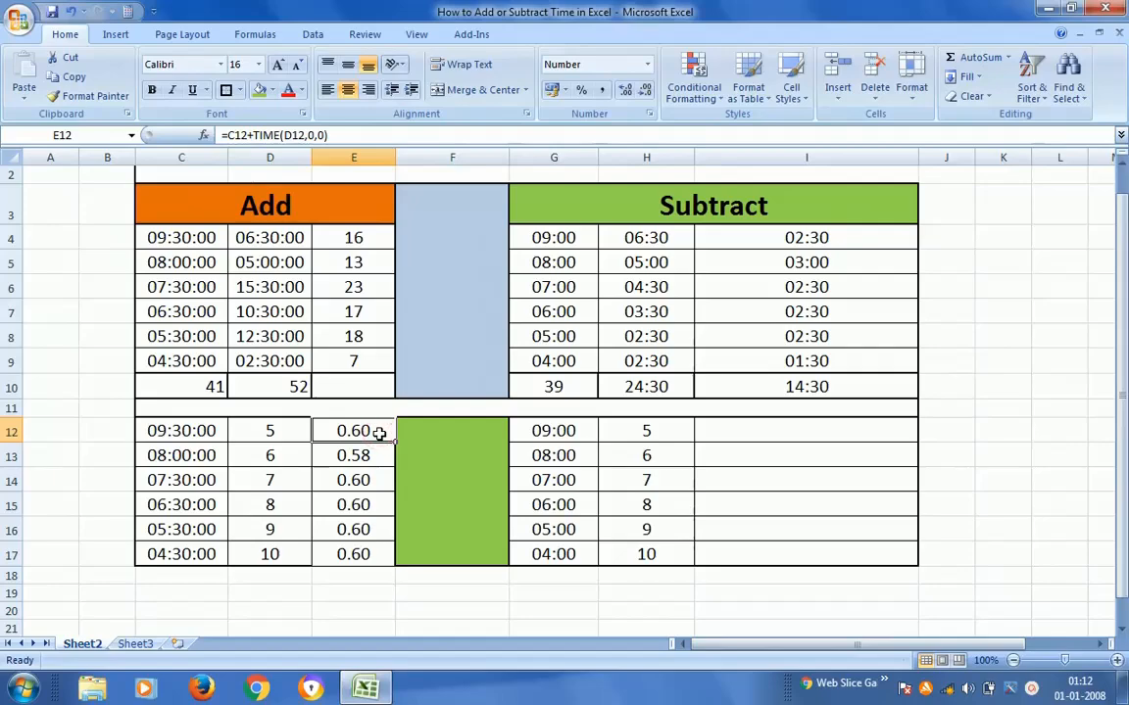
pyautogui.doubleClick(379, 432)
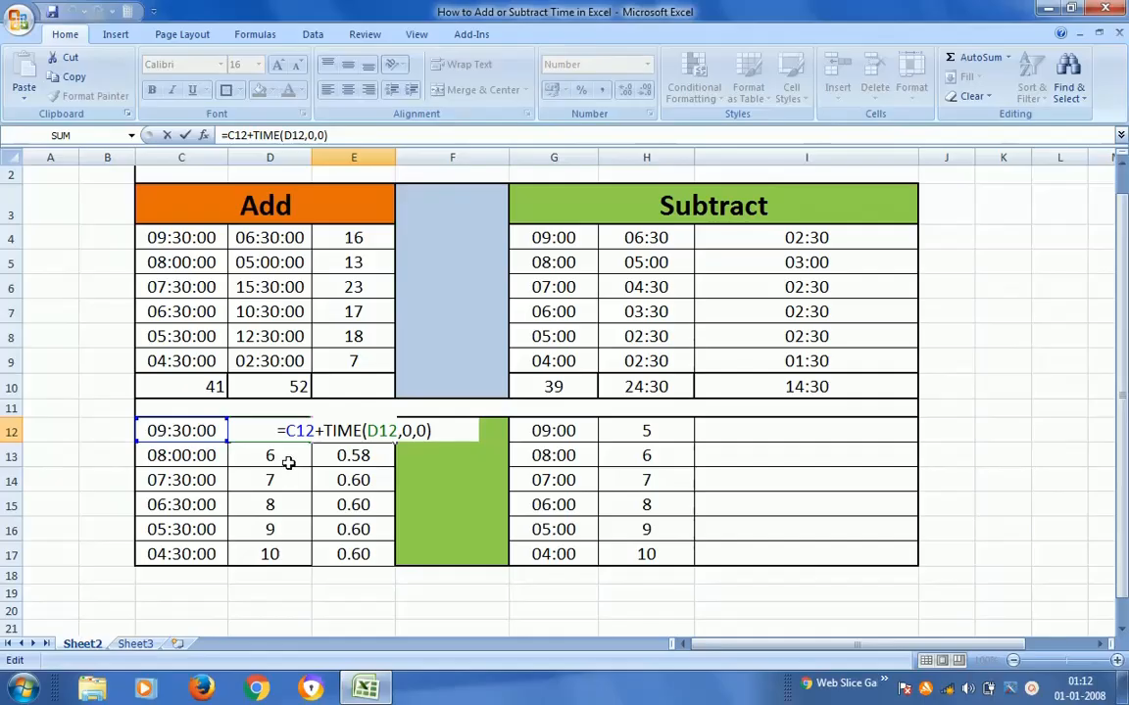
pyautogui.hotkey('ctrl', 'Return')
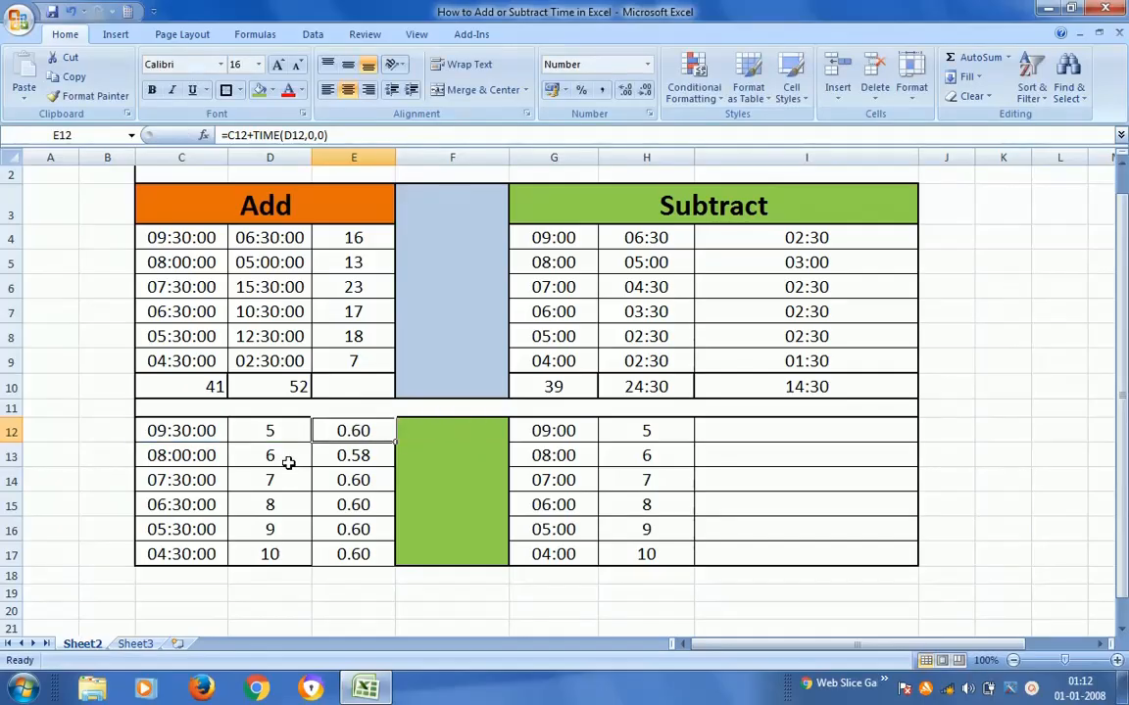
# Step: Apply the custom number format [h]:mm to the results in E12:E17
pyautogui.hotkey('shift', 'Down')
pyautogui.hotkey('shift', 'Down')
pyautogui.hotkey('shift', 'Down')
pyautogui.hotkey('shift', 'Down')
pyautogui.hotkey('shift', 'Down')
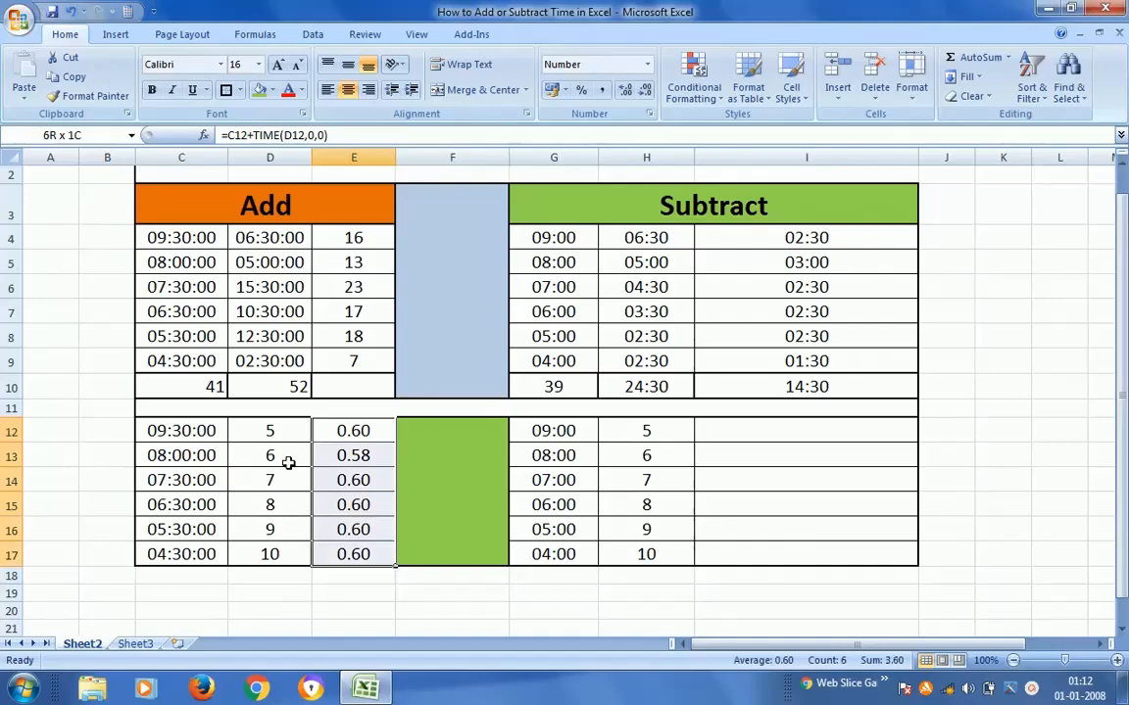
pyautogui.rightClick(330, 503)
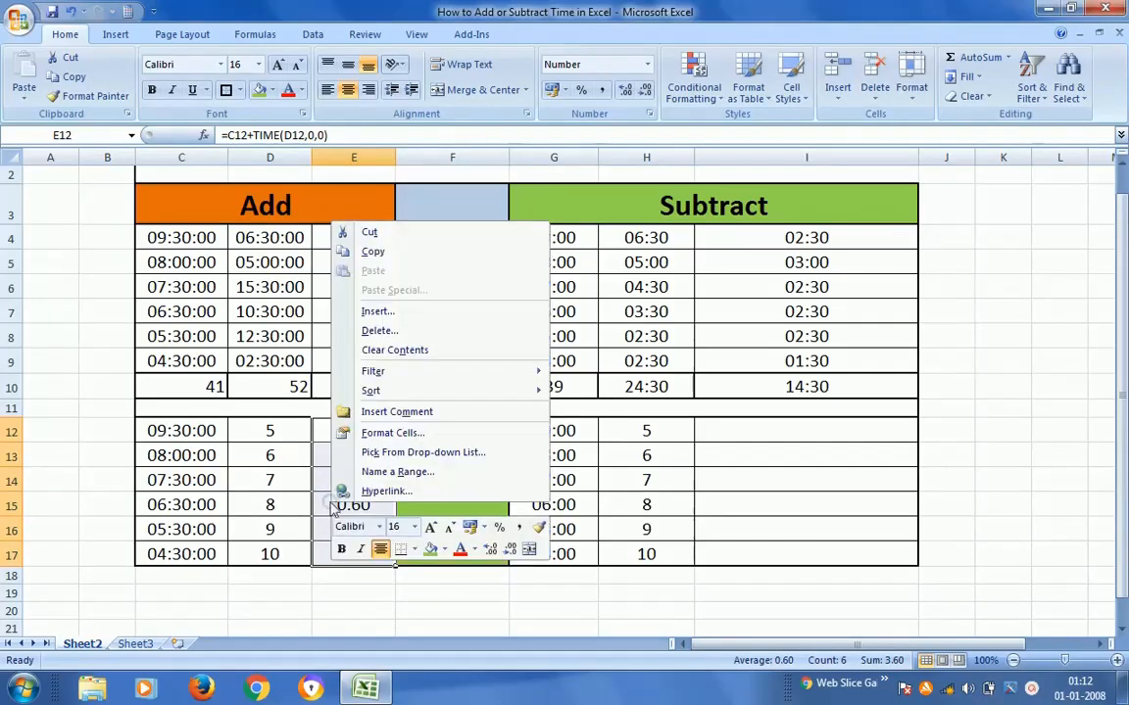
pyautogui.click(405, 439)
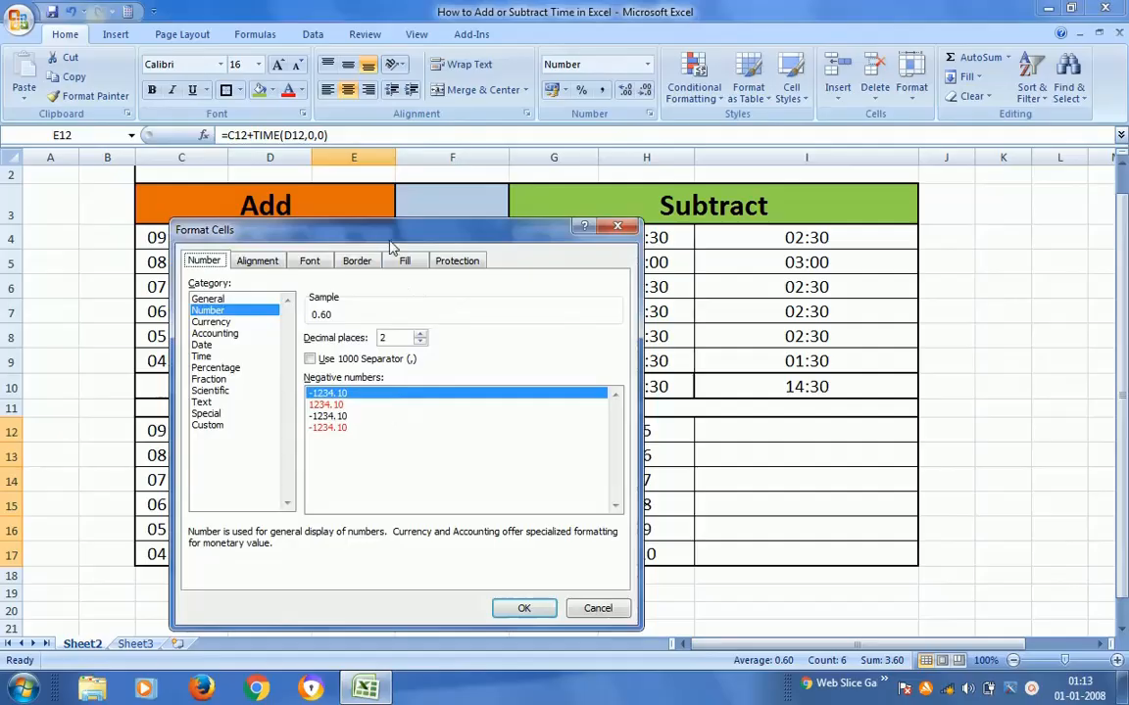
pyautogui.moveTo(390, 241); pyautogui.dragTo(783, 165)
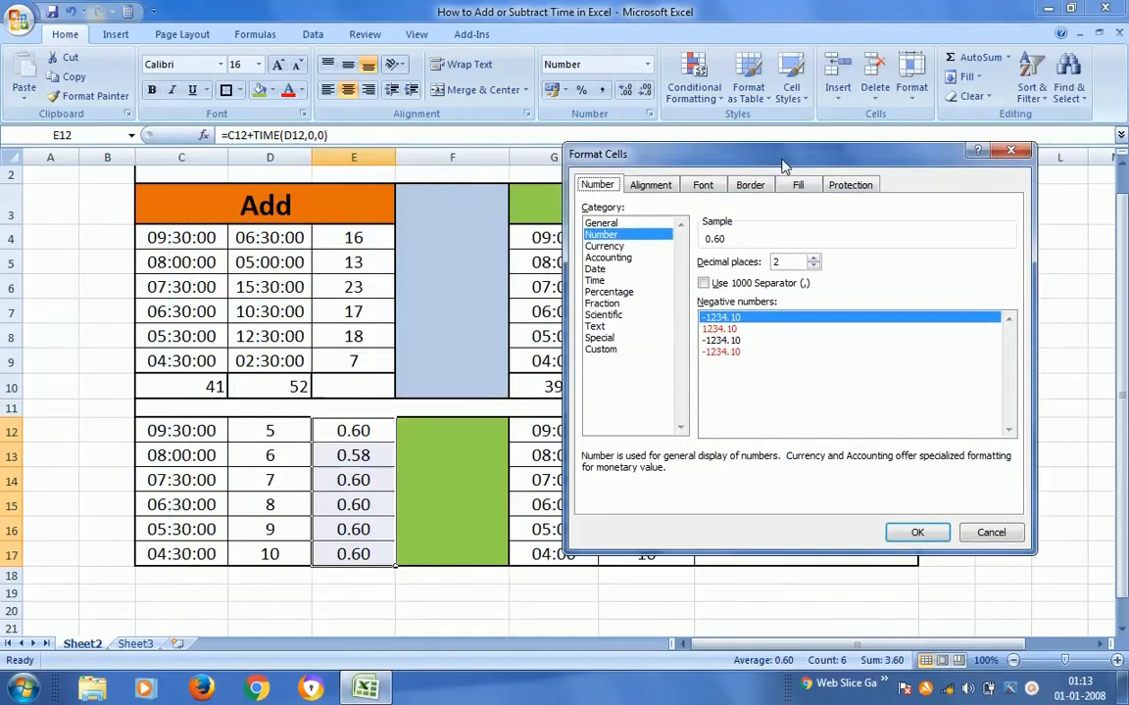
pyautogui.click(606, 350)
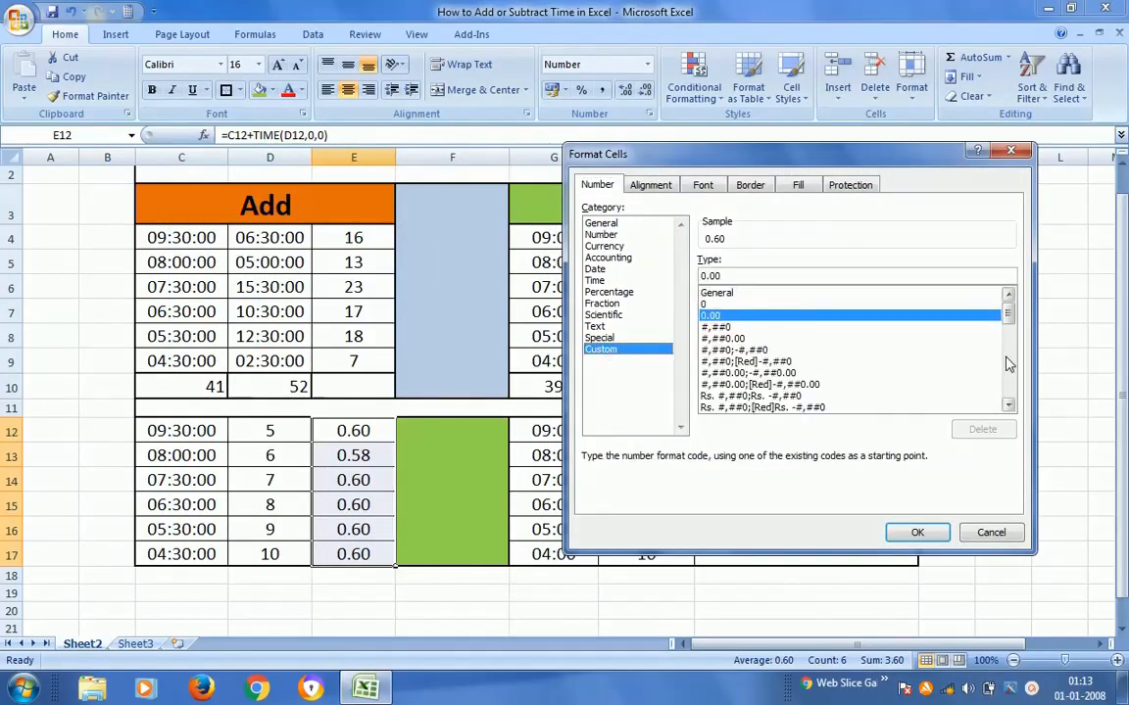
pyautogui.moveTo(1010, 324); pyautogui.dragTo(1009, 366)
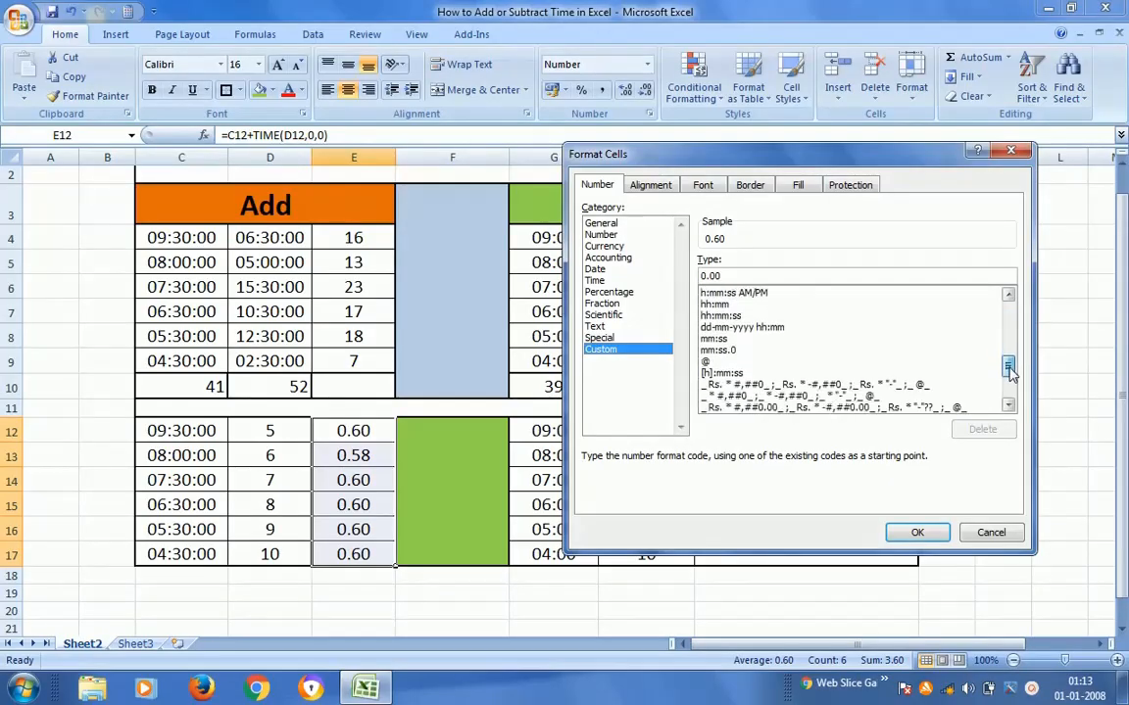
pyautogui.click(737, 376)
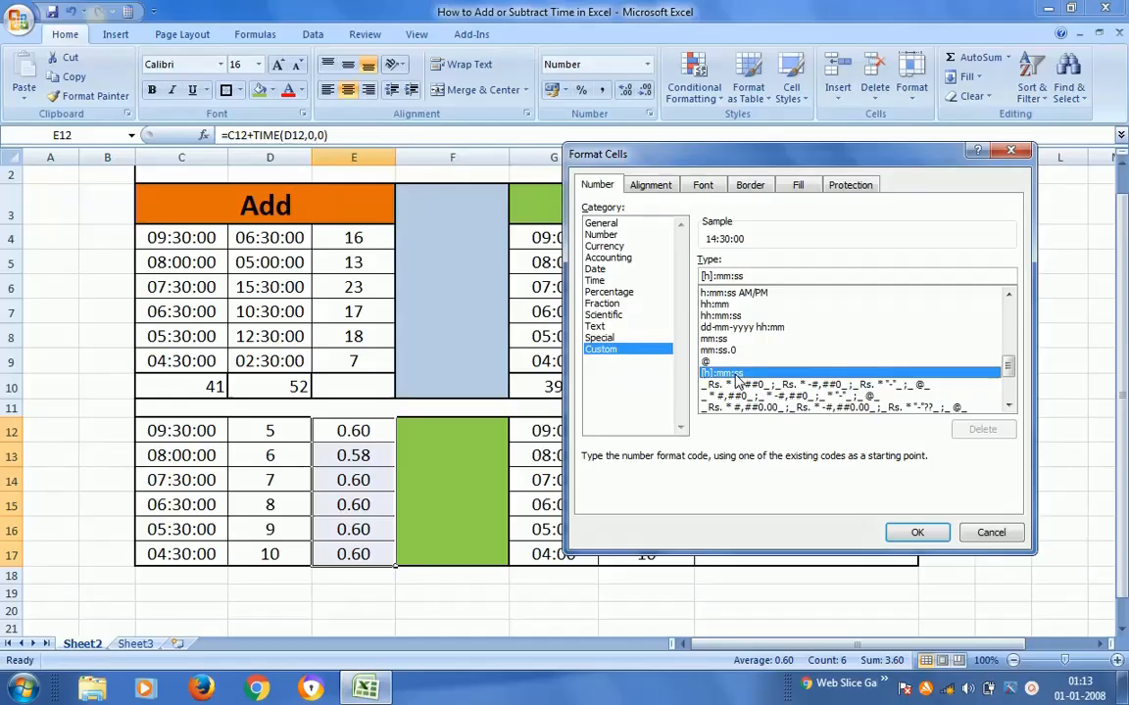
pyautogui.click(754, 276)
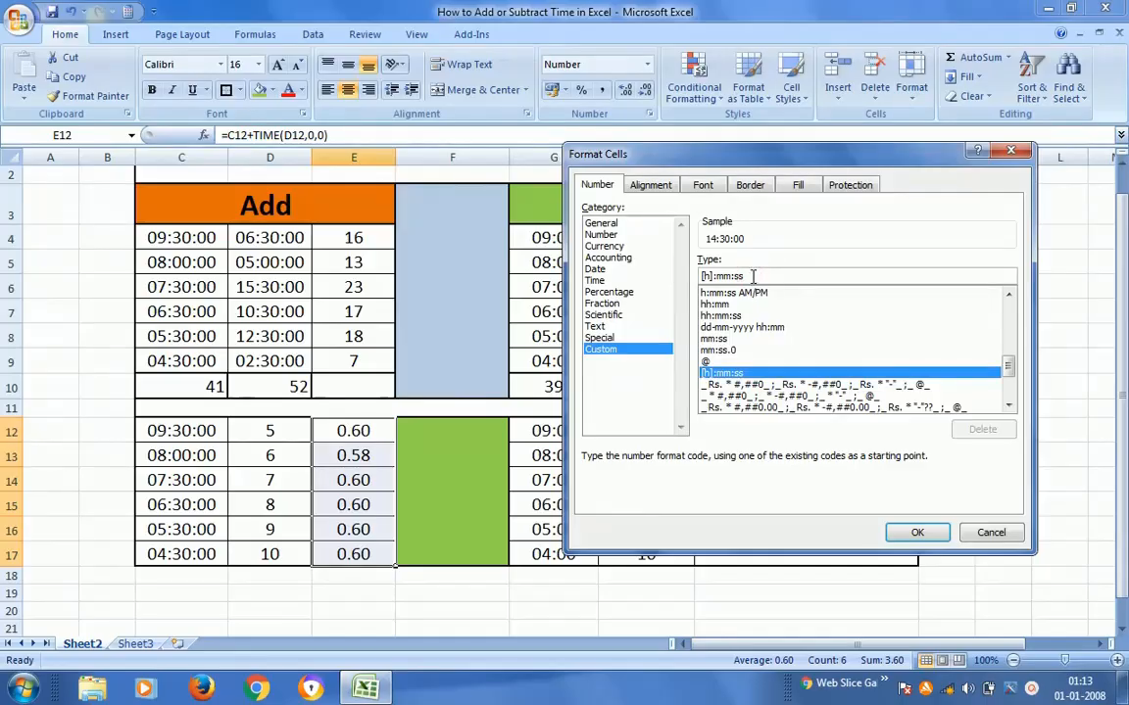
pyautogui.press('BackSpace')
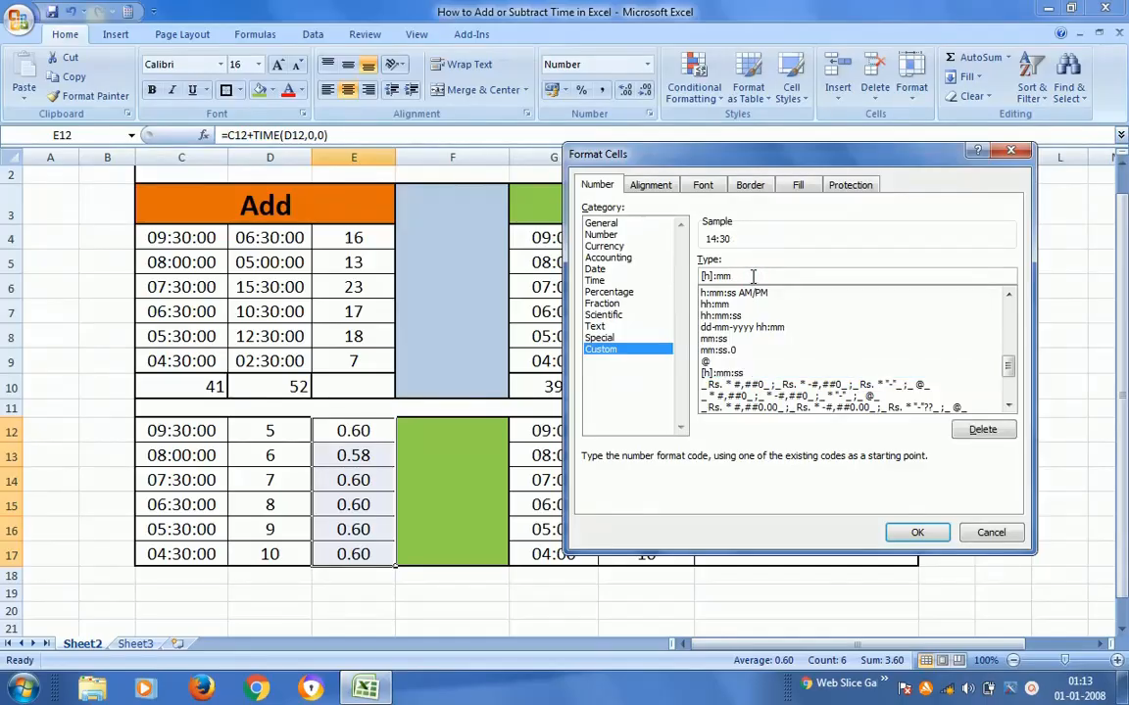
pyautogui.click(918, 534)
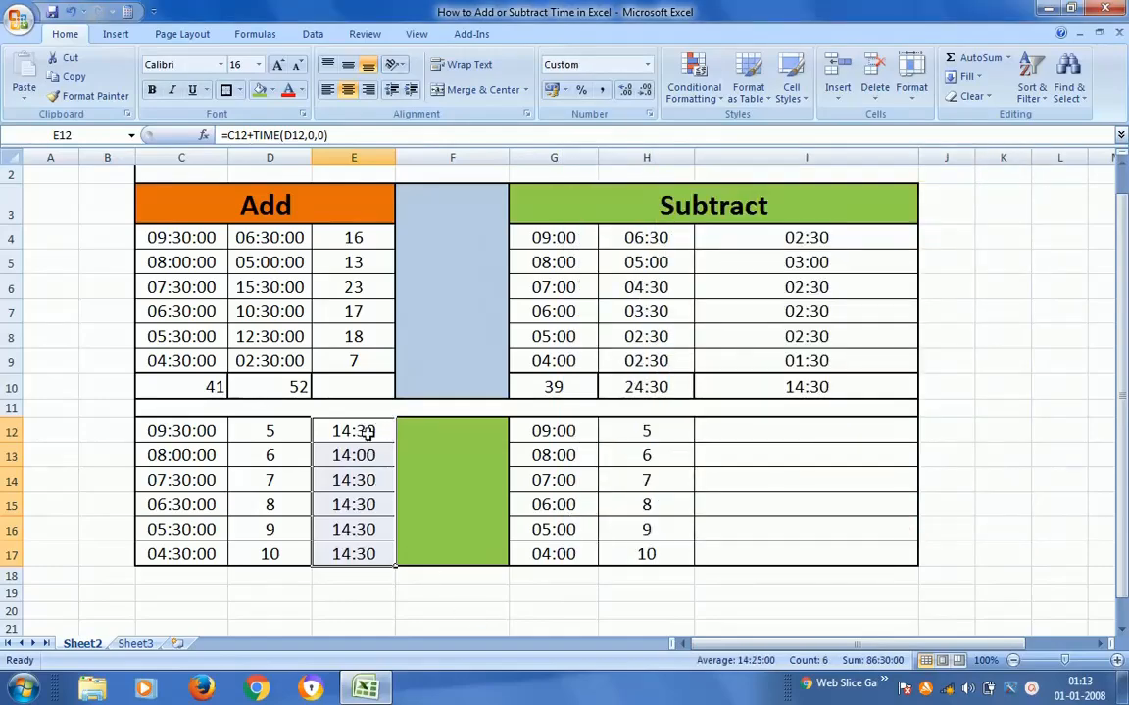
# Step: Examine the start times, added hours and resulting times in the lower Add rows, along with the E12 formula
pyautogui.click(181, 432)
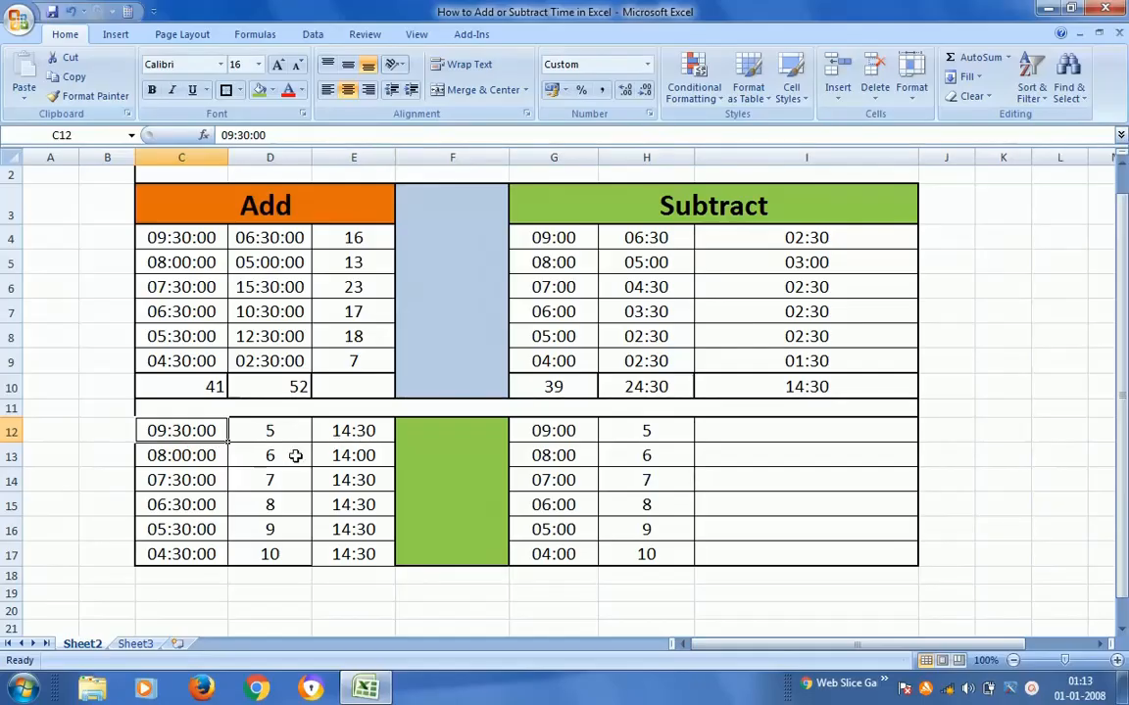
pyautogui.click(167, 455)
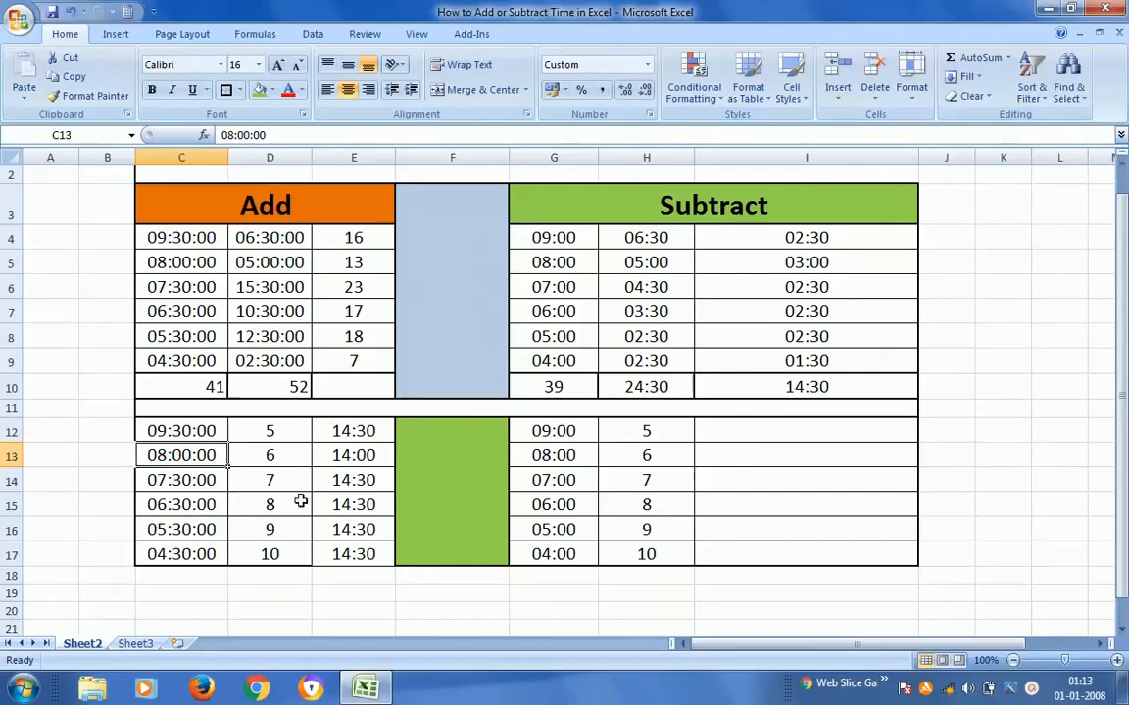
pyautogui.click(199, 479)
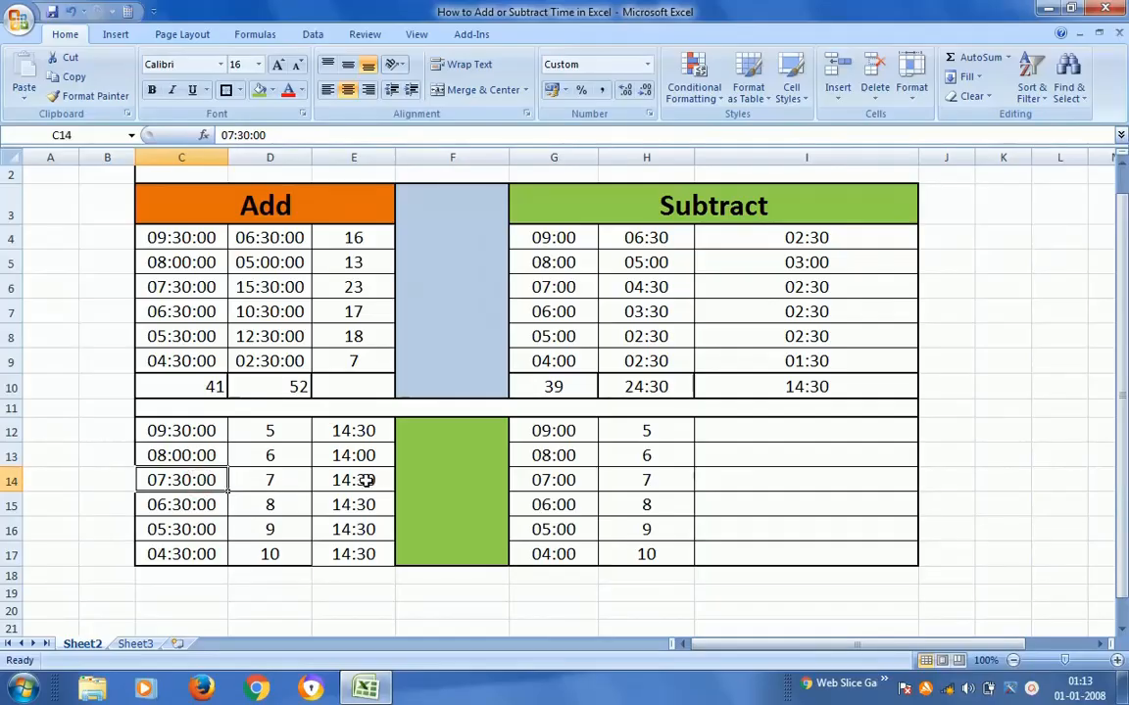
pyautogui.click(196, 502)
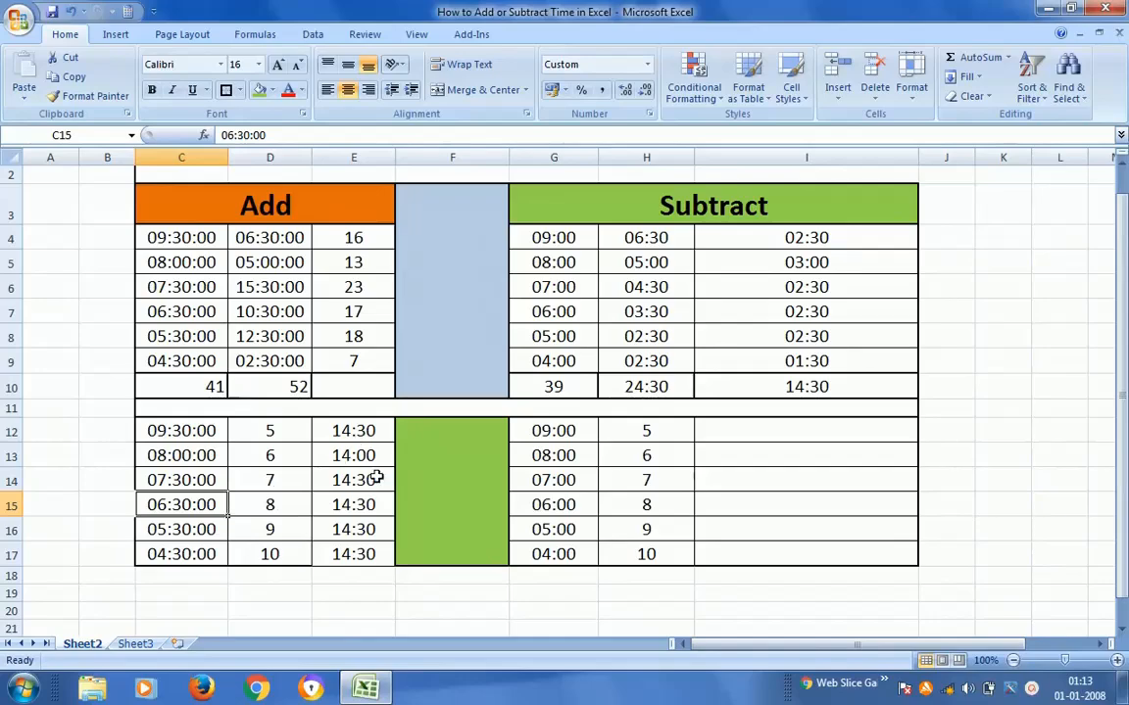
pyautogui.click(328, 437)
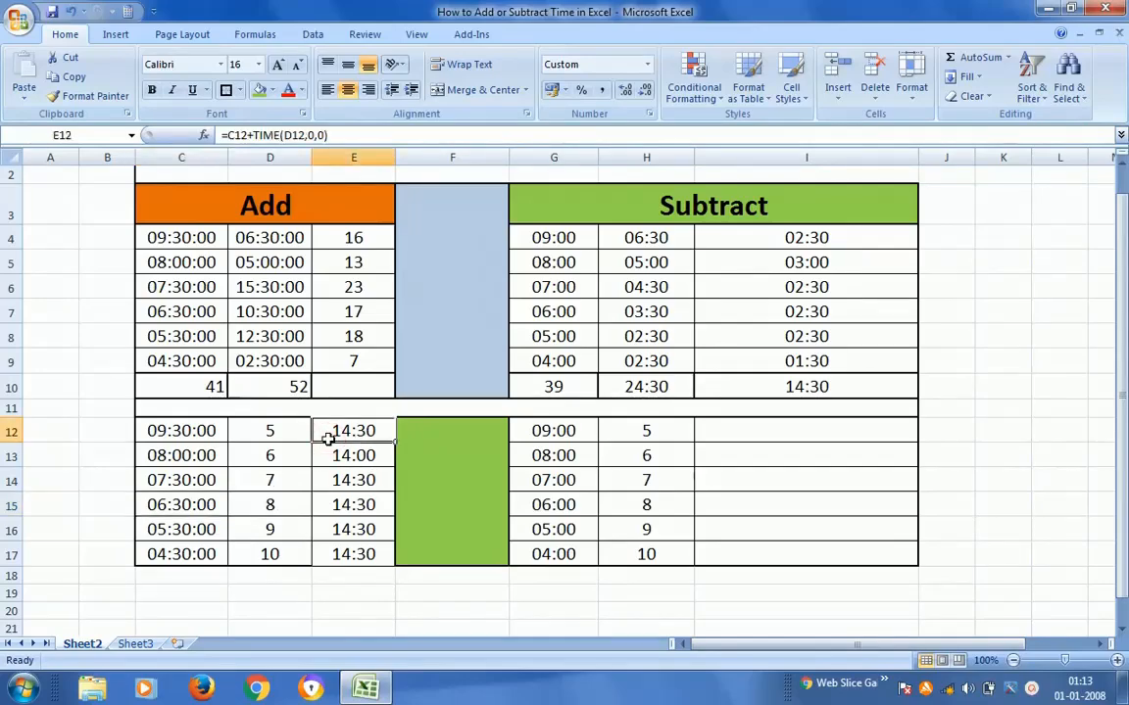
# Step: Enter =G12-TIME(H12,0,0) in I12 to subtract the whole hours from the time
pyautogui.click(776, 438)
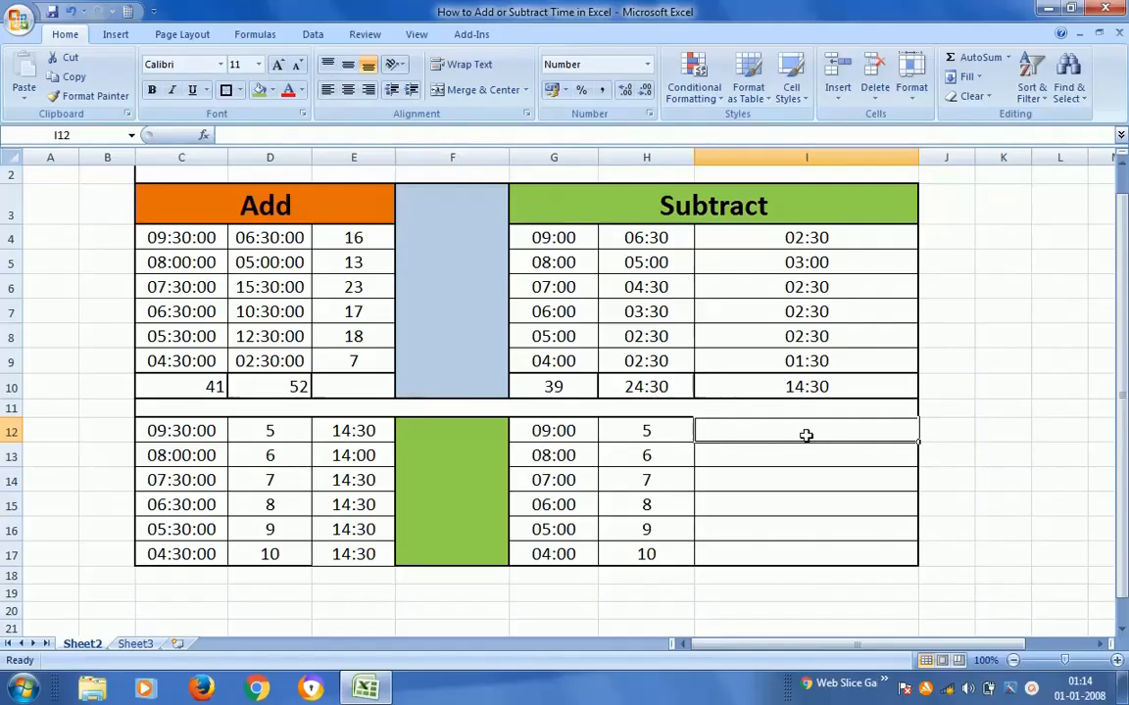
pyautogui.write('=')
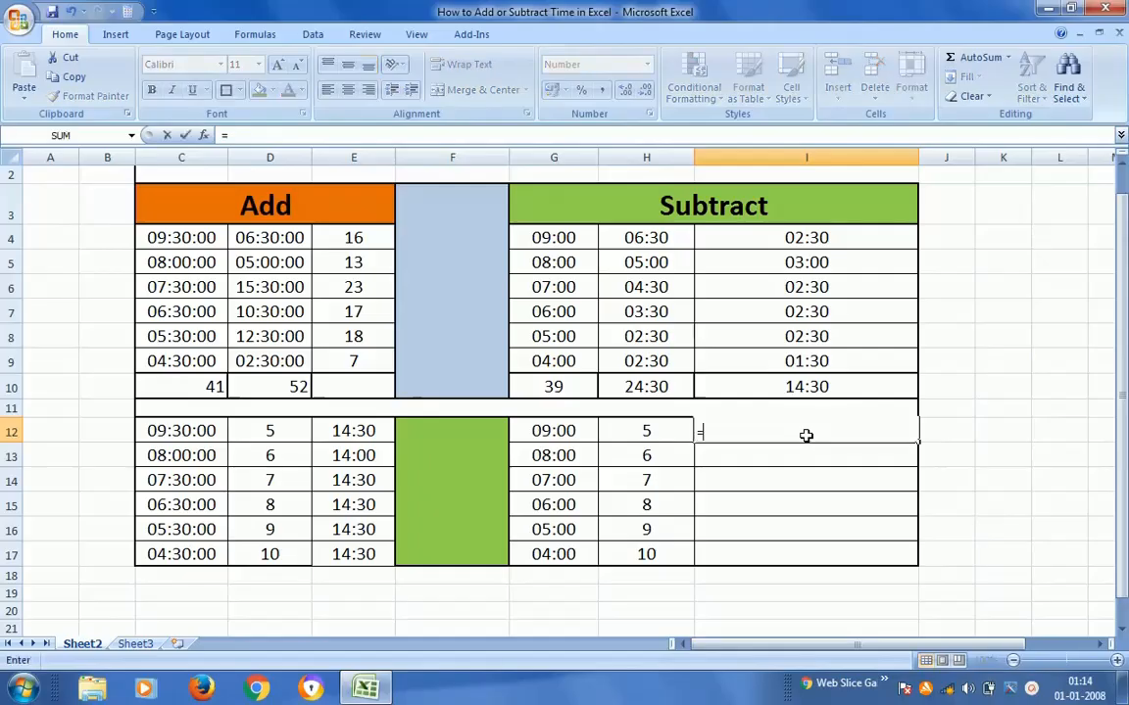
pyautogui.press('Left')
pyautogui.press('Left')
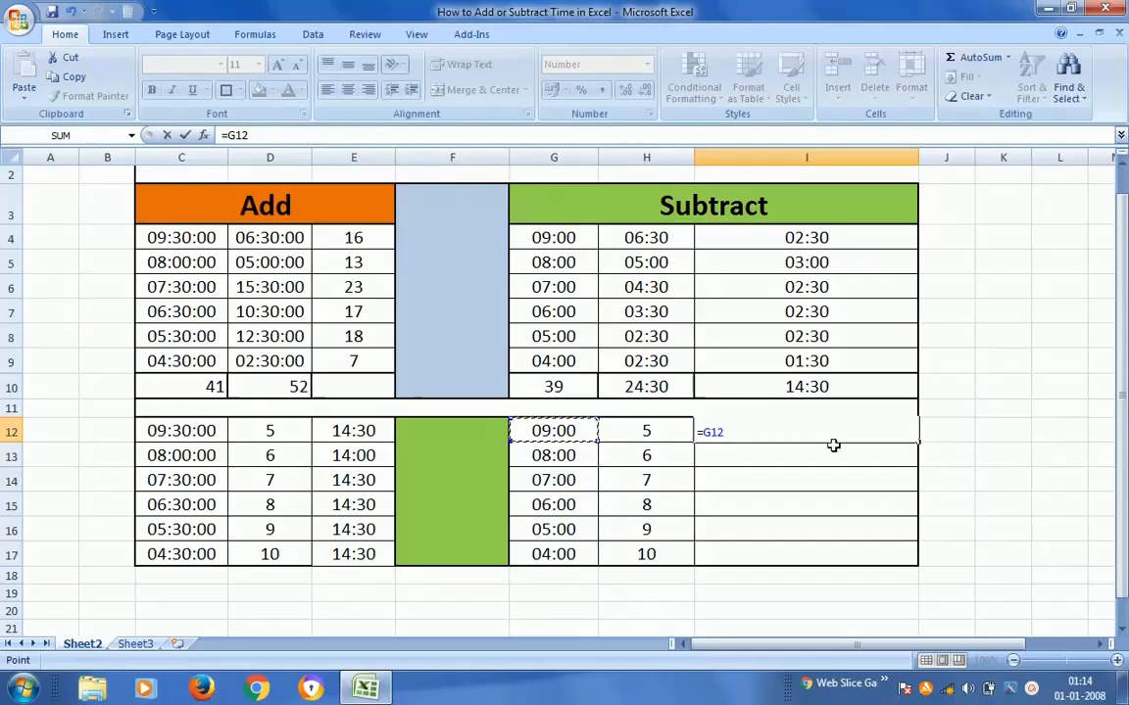
pyautogui.write('-tim')
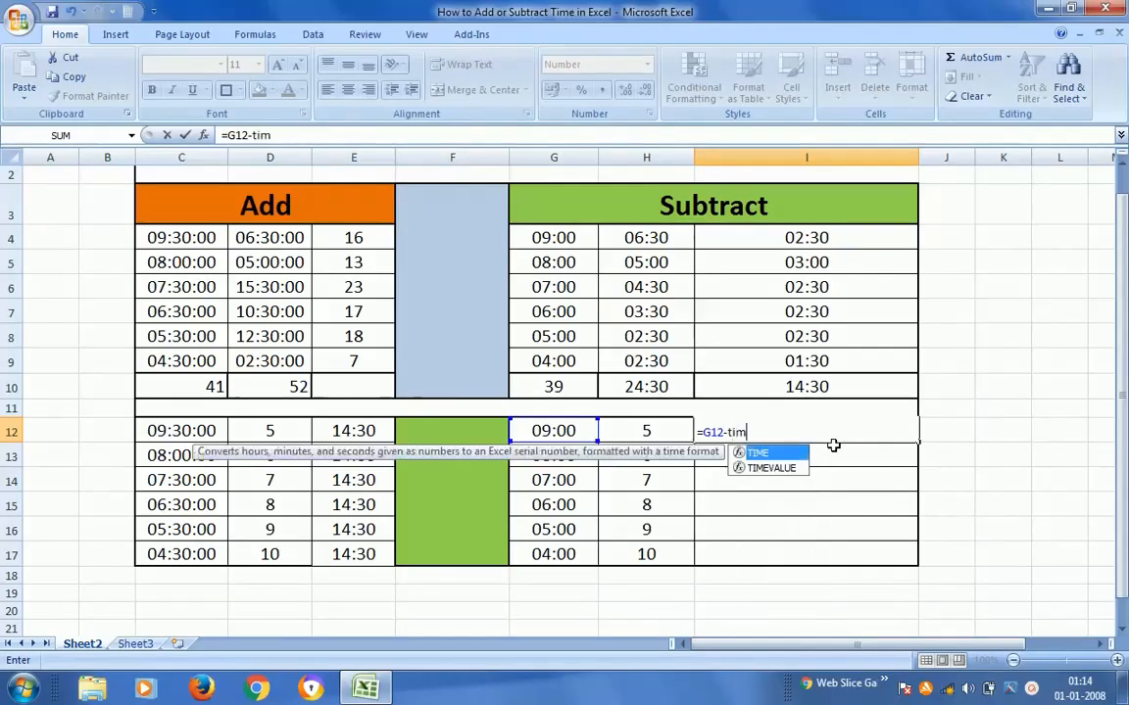
pyautogui.press('Tab')
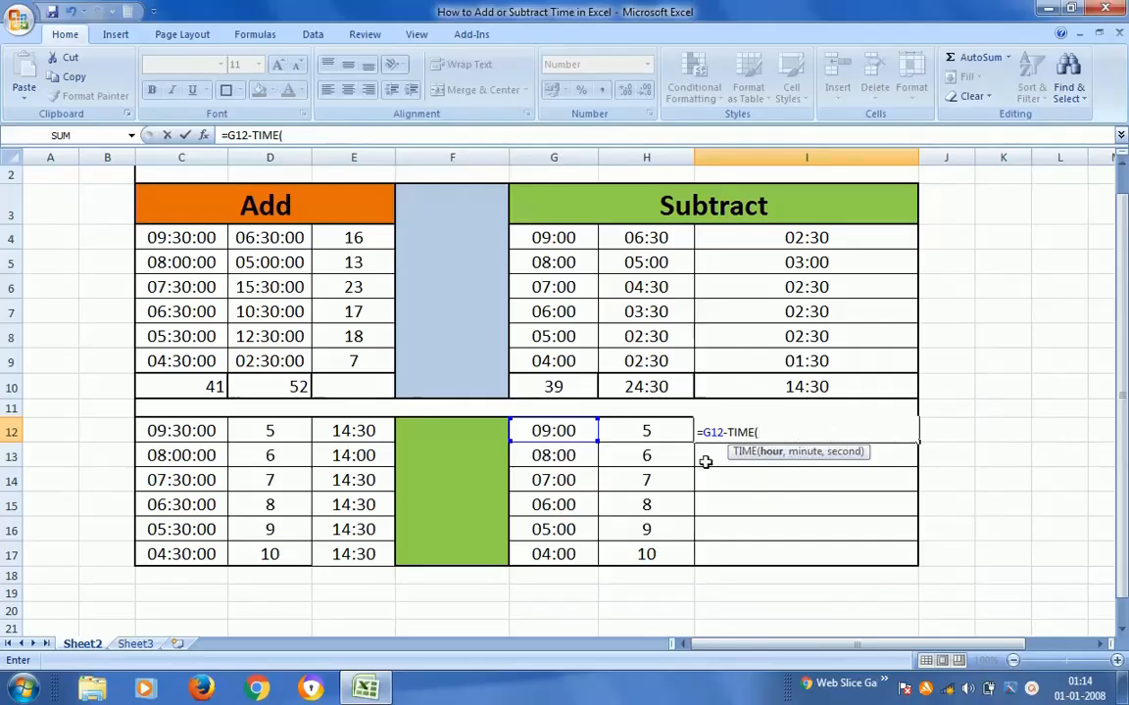
pyautogui.click(645, 430)
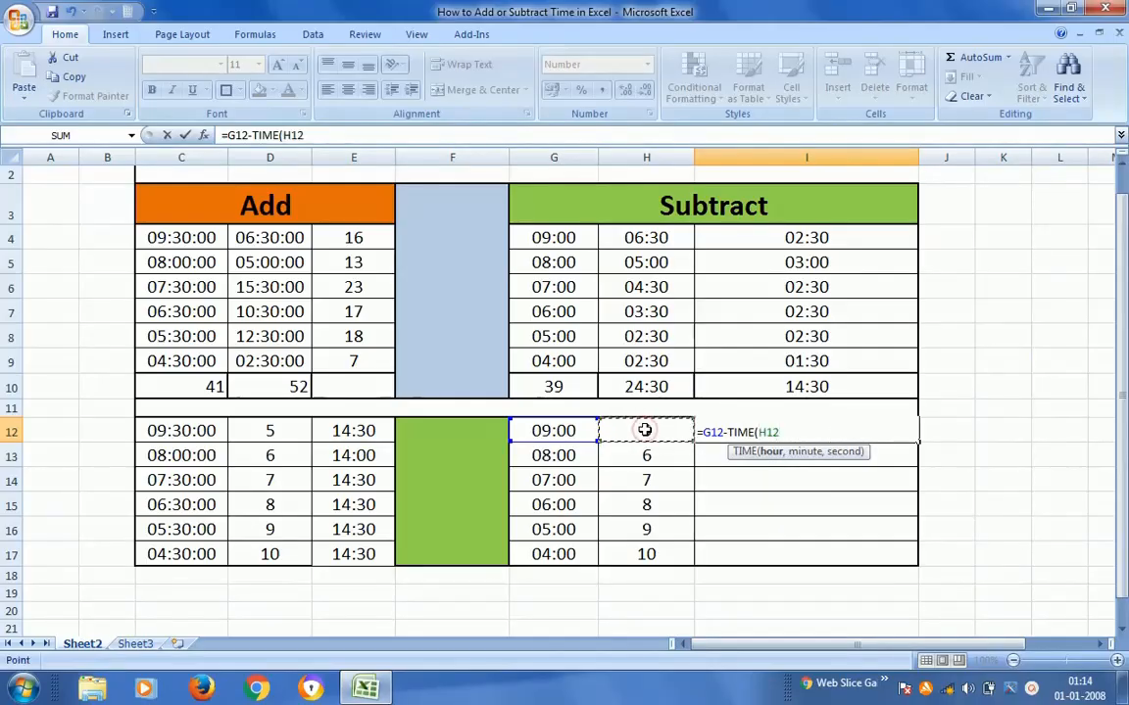
pyautogui.write(',')
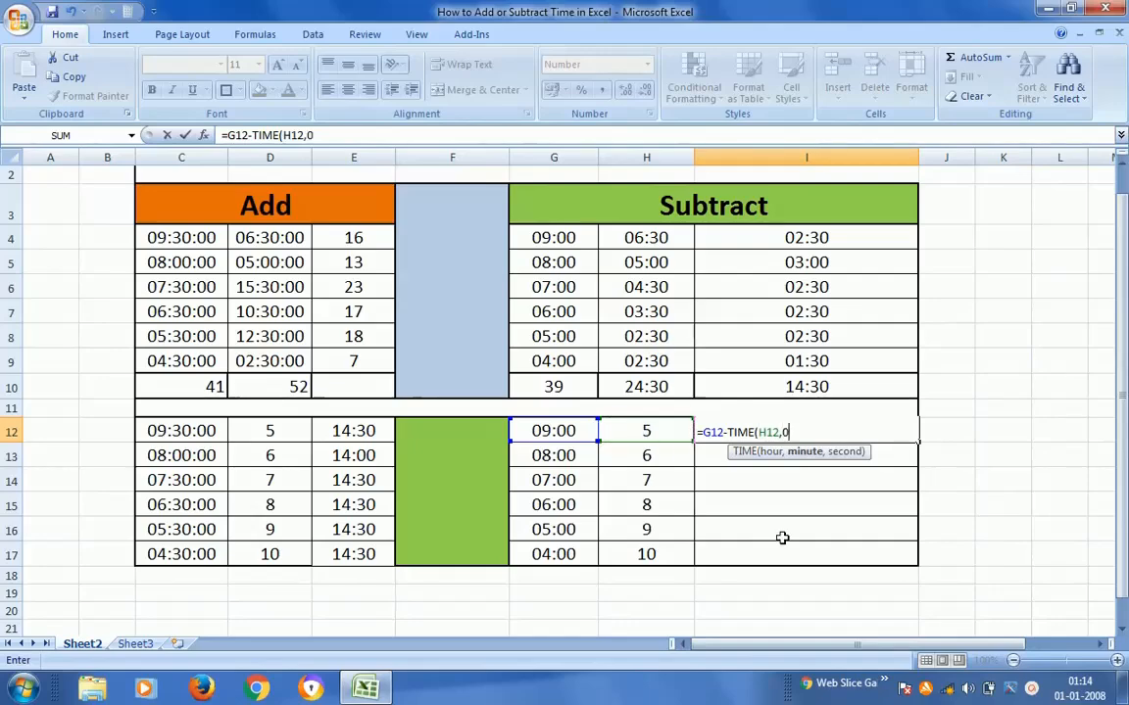
pyautogui.write('0,')
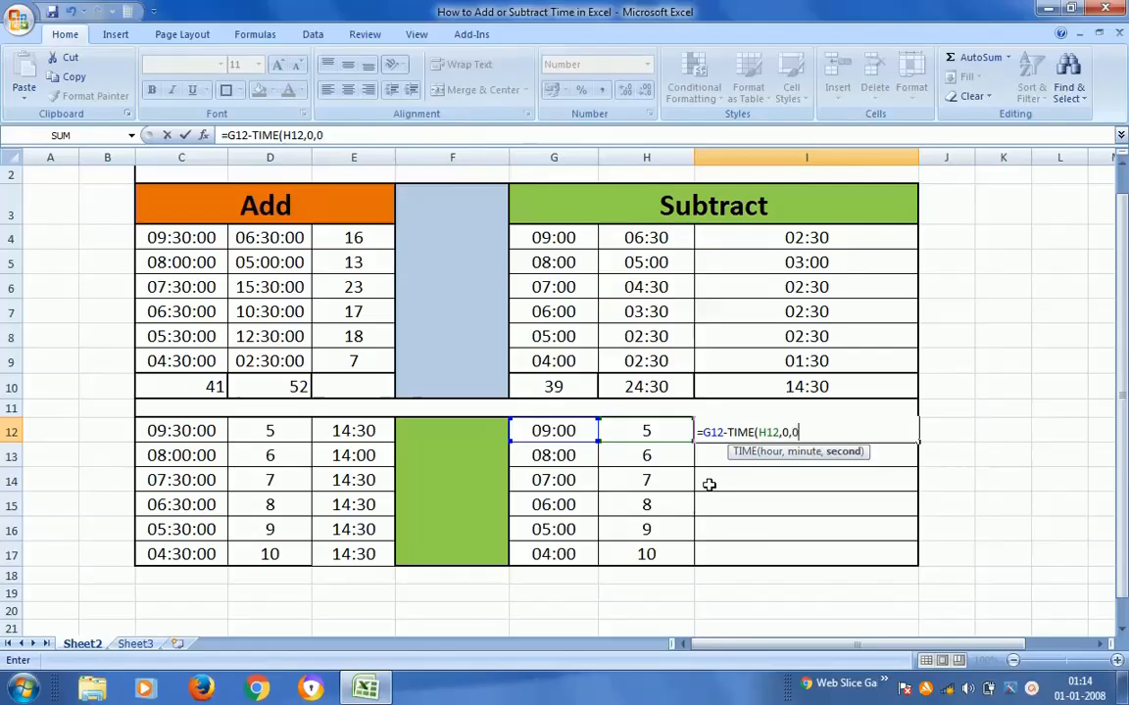
pyautogui.write('0)')
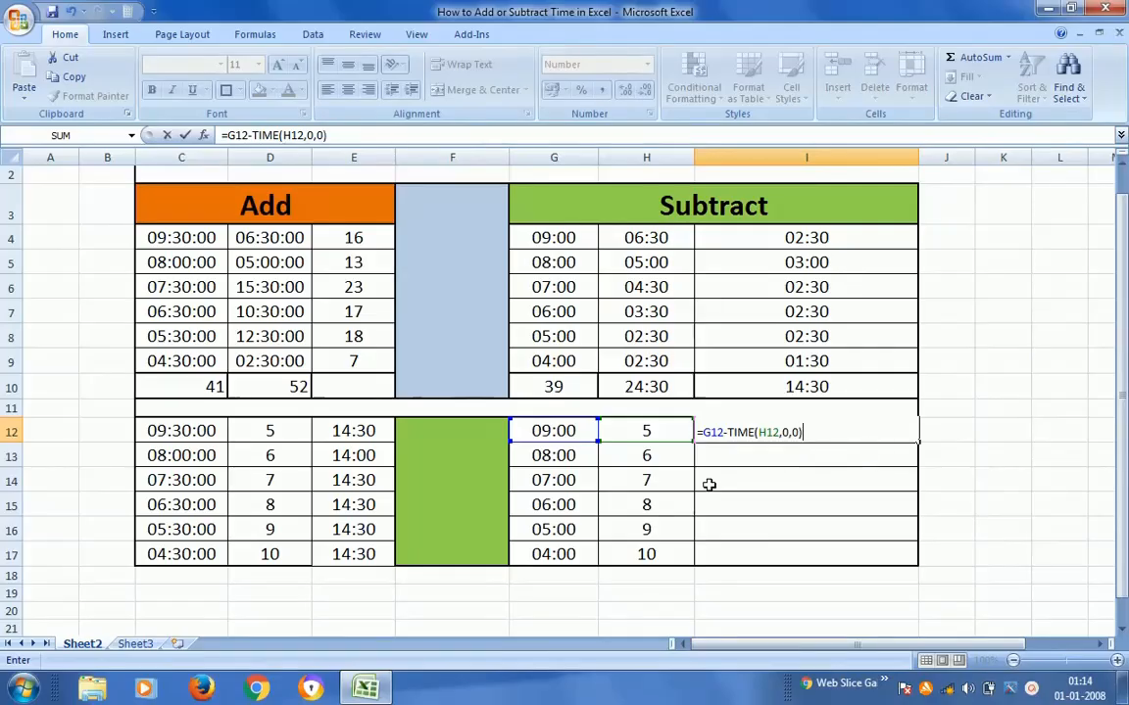
pyautogui.press('Return')
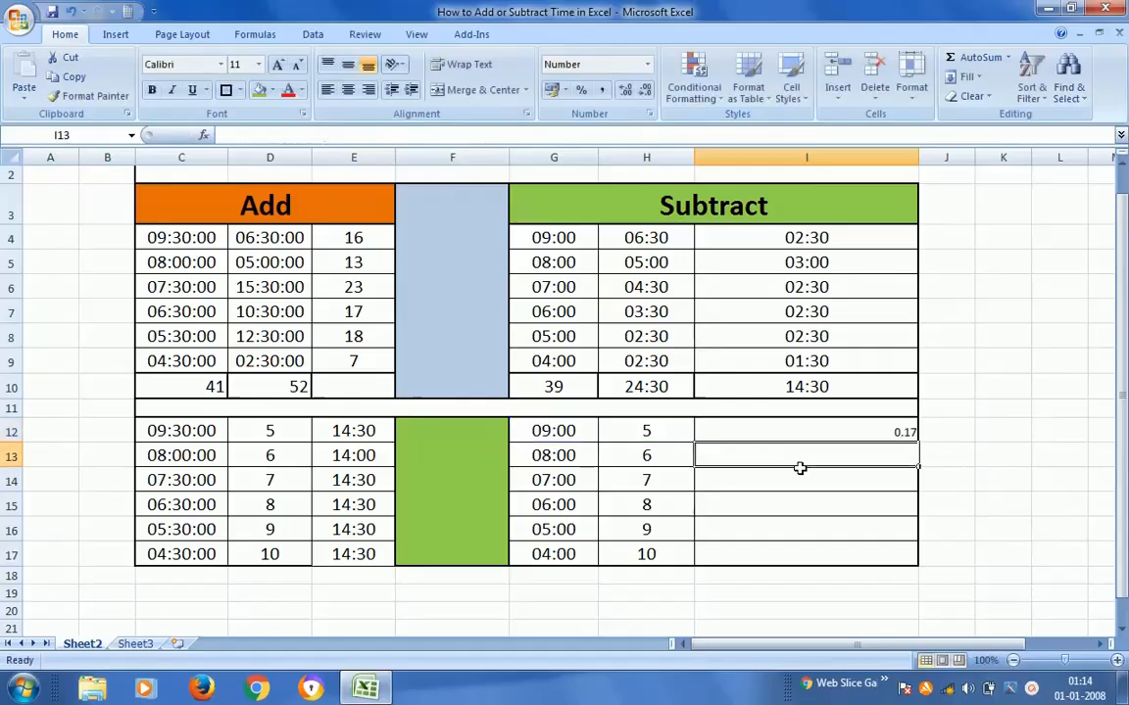
# Step: Copy the I12 formula down through I17, keeping the current Windows color scheme when asked
pyautogui.press('Up')
pyautogui.hotkey('ctrl', 'c')
pyautogui.hotkey('shift', 'Down')
pyautogui.hotkey('shift', 'Down')
pyautogui.hotkey('shift', 'Down')
pyautogui.hotkey('shift', 'Down')
pyautogui.hotkey('shift', 'Down')
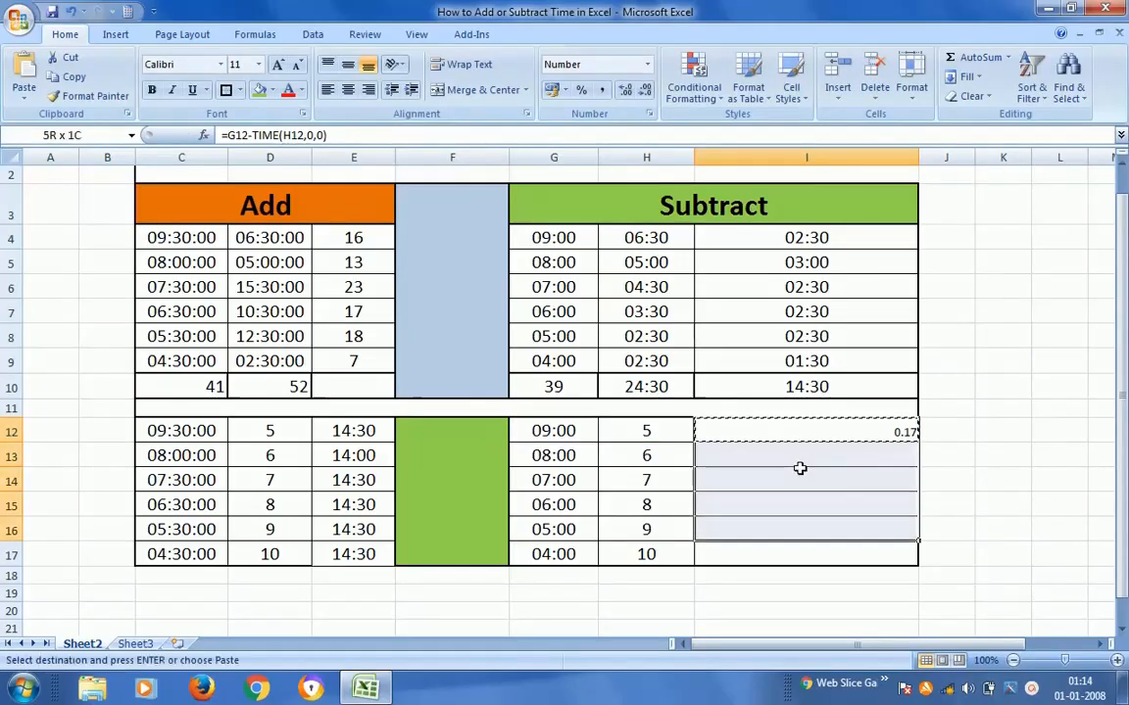
pyautogui.hotkey('ctrl', 'v')
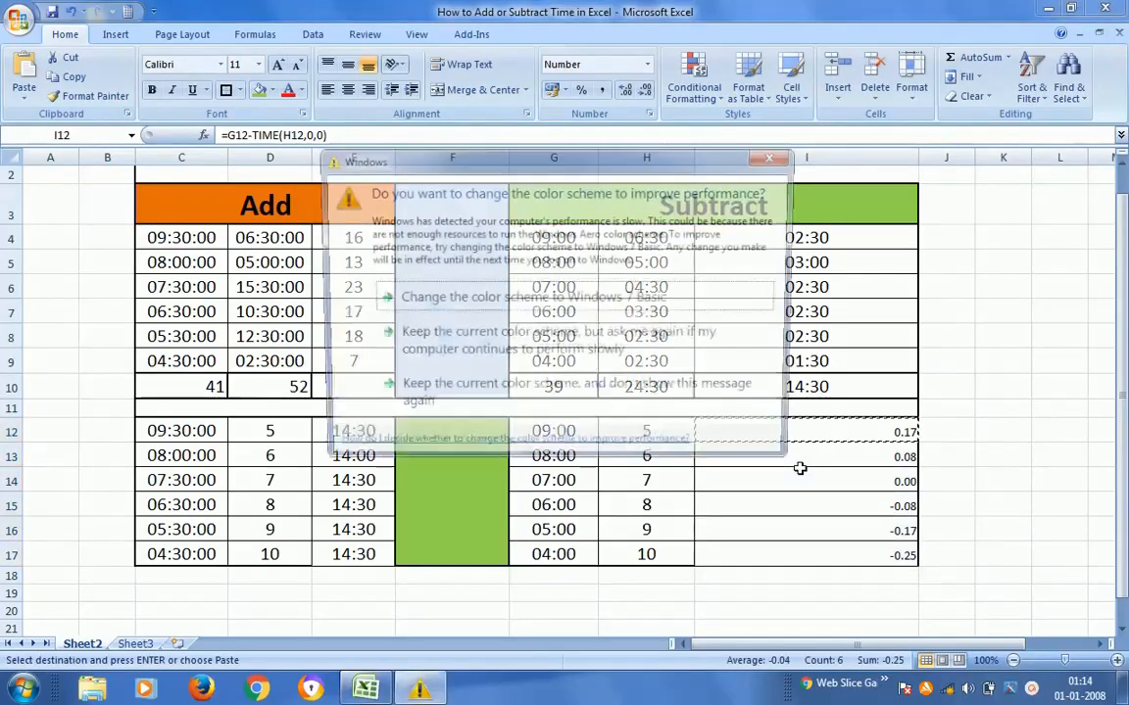
pyautogui.click(526, 351)
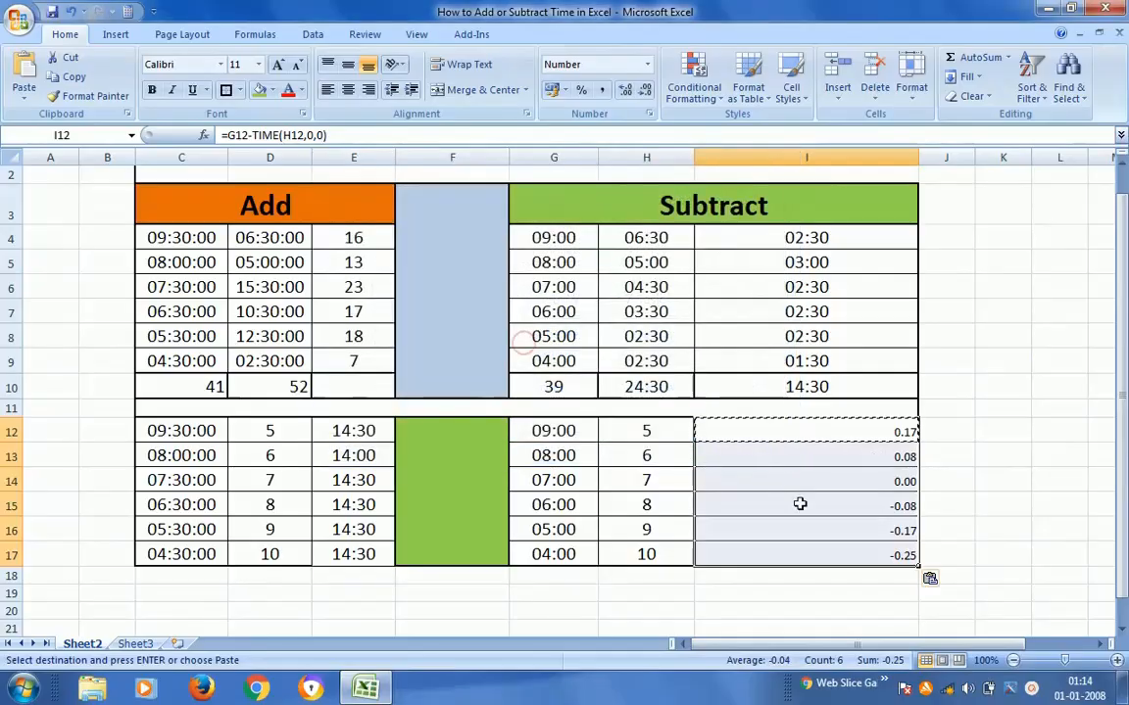
# Step: Center the subtraction results in I12:I17 and set their font size to 16
pyautogui.click(351, 89)
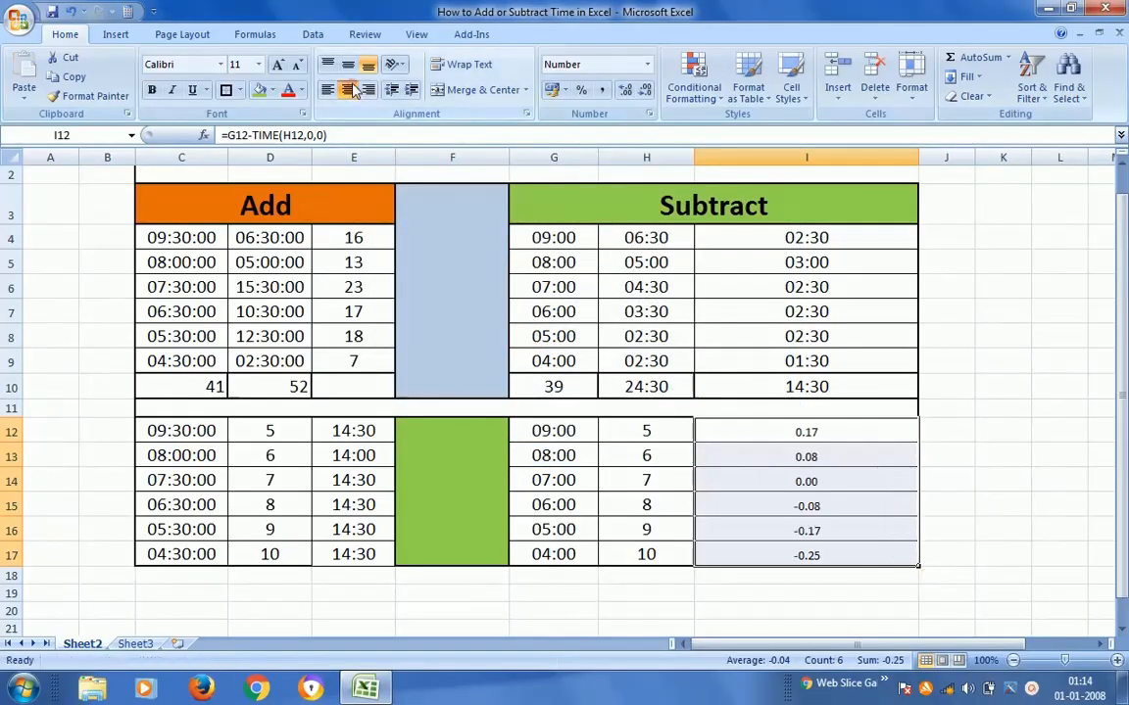
pyautogui.click(259, 65)
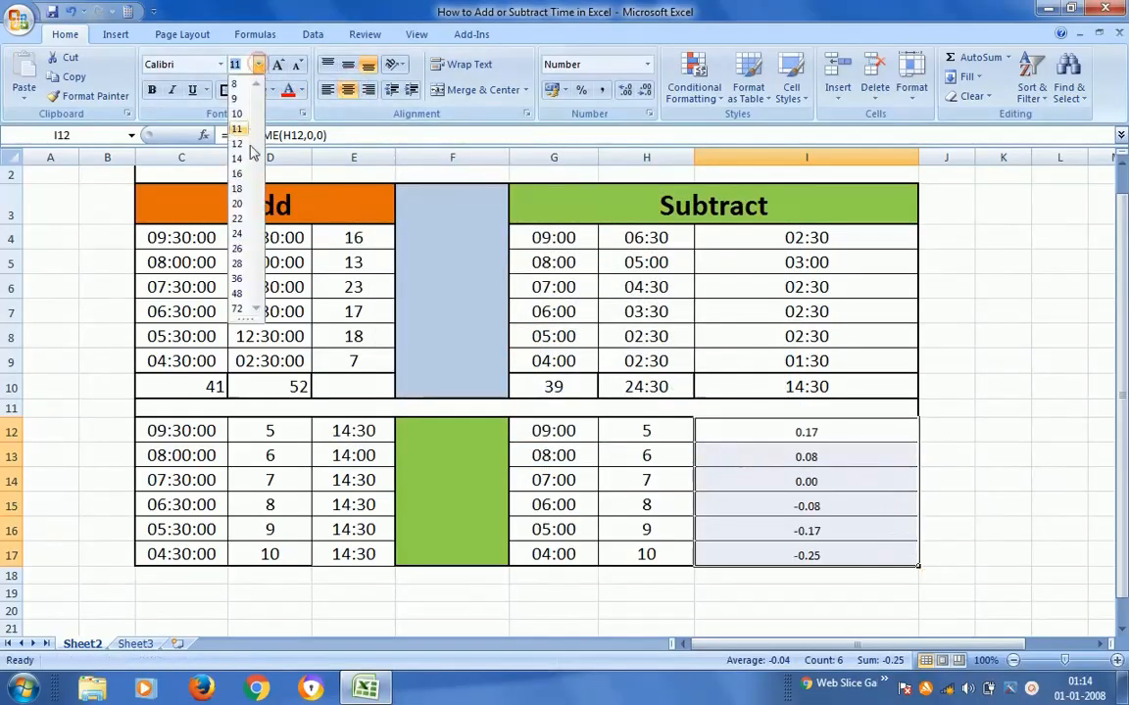
pyautogui.click(237, 173)
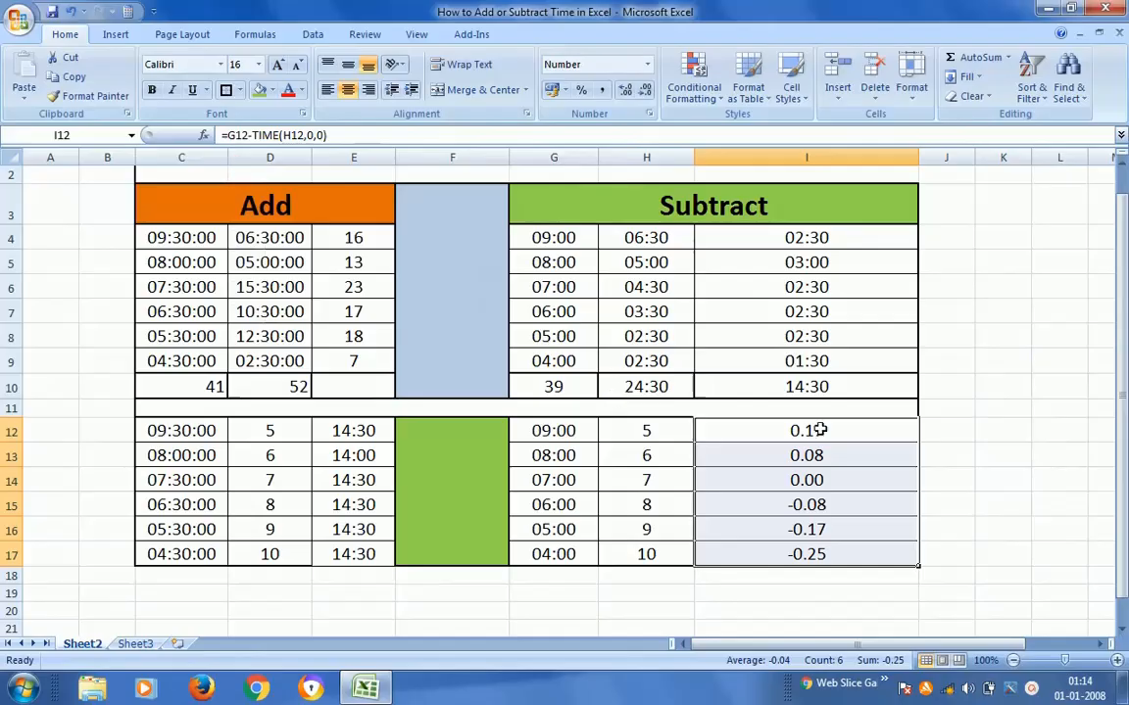
# Step: Apply the custom number format [h] to the results in I12:I17, shortening the existing [h]:mm:ss code
pyautogui.moveTo(799, 431); pyautogui.dragTo(800, 554)
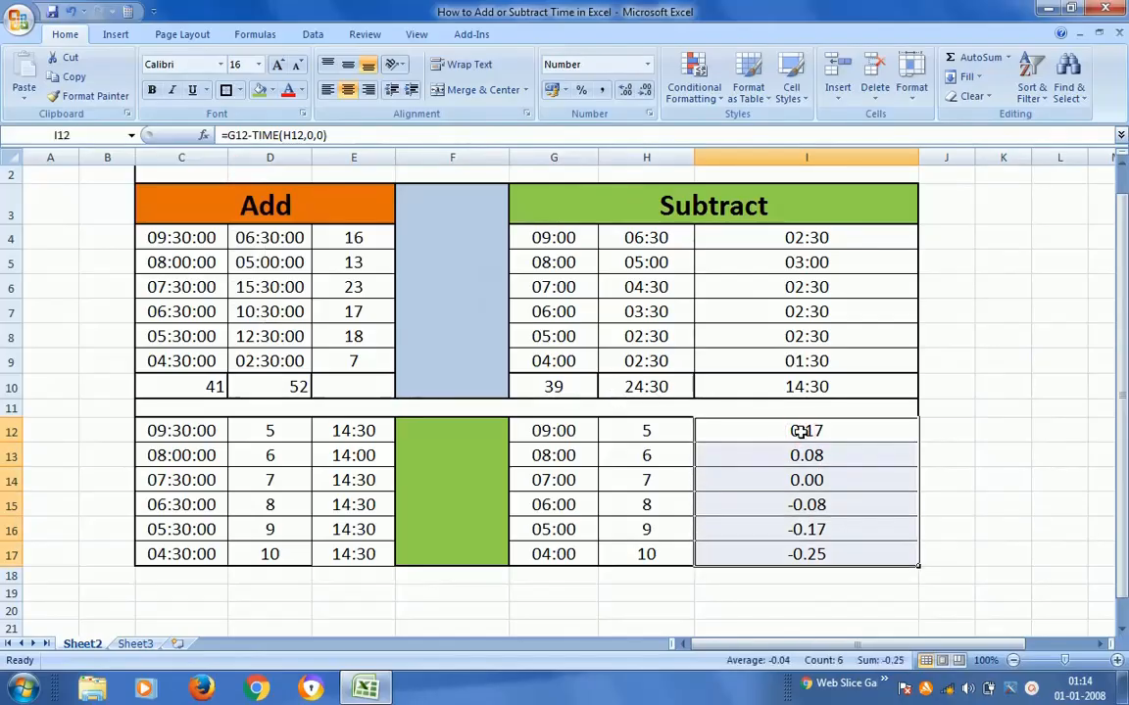
pyautogui.rightClick(796, 480)
pyautogui.click(864, 410)
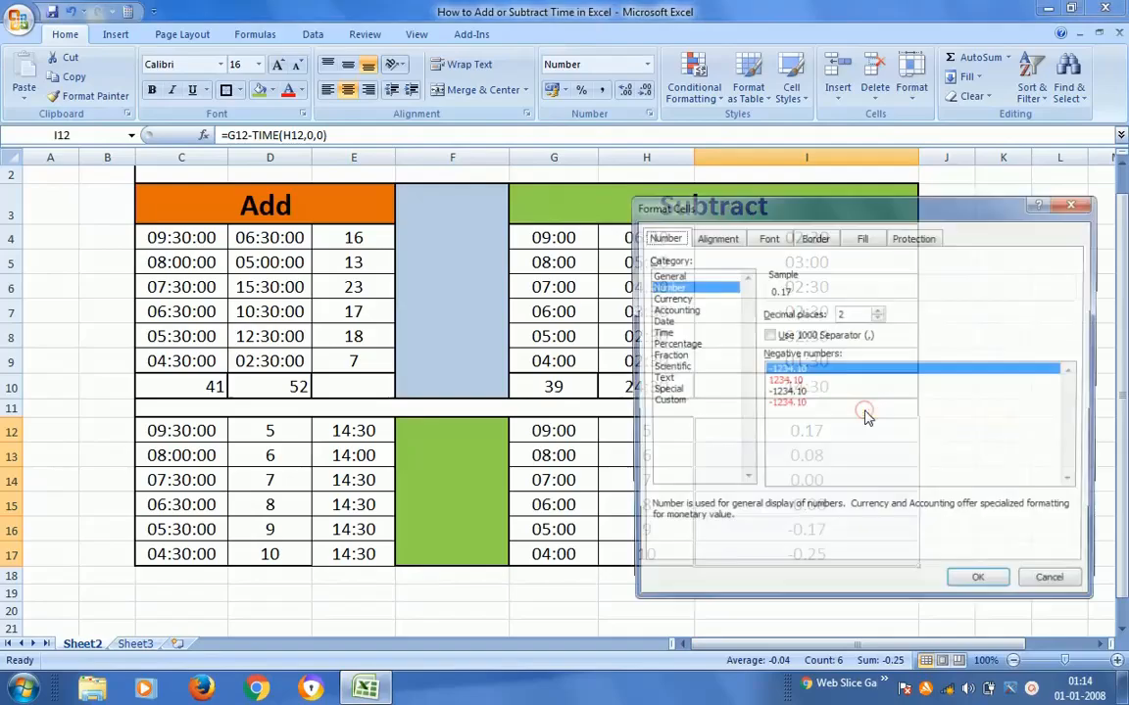
pyautogui.moveTo(811, 207); pyautogui.dragTo(265, 115)
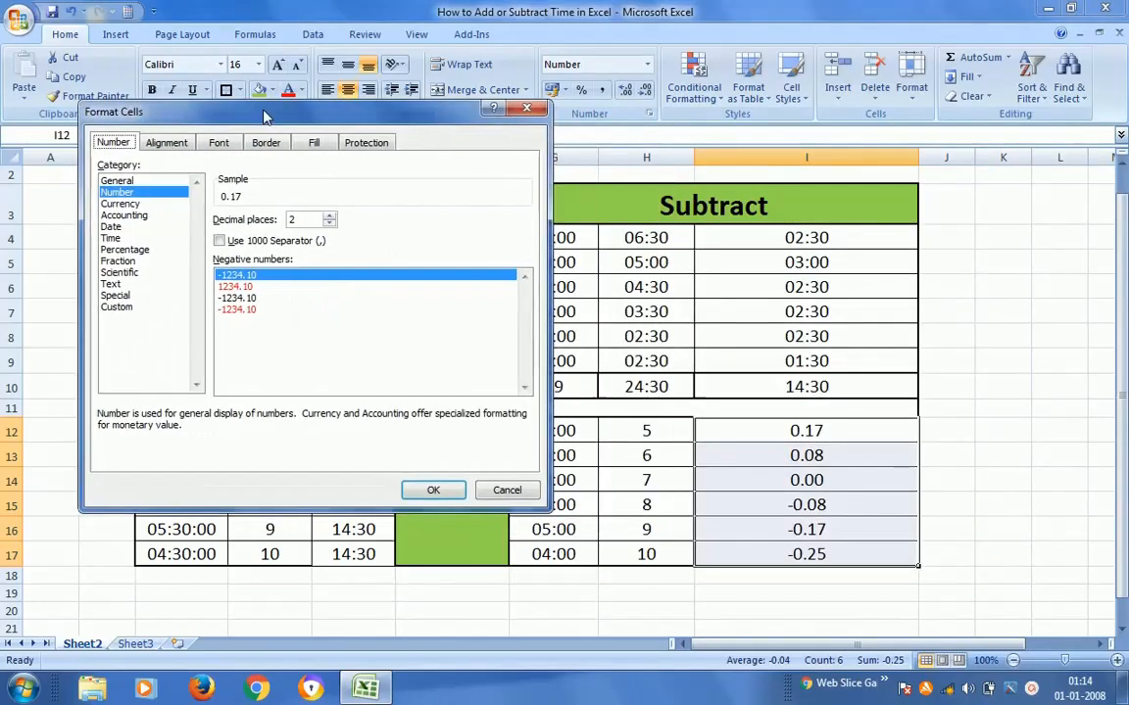
pyautogui.click(119, 307)
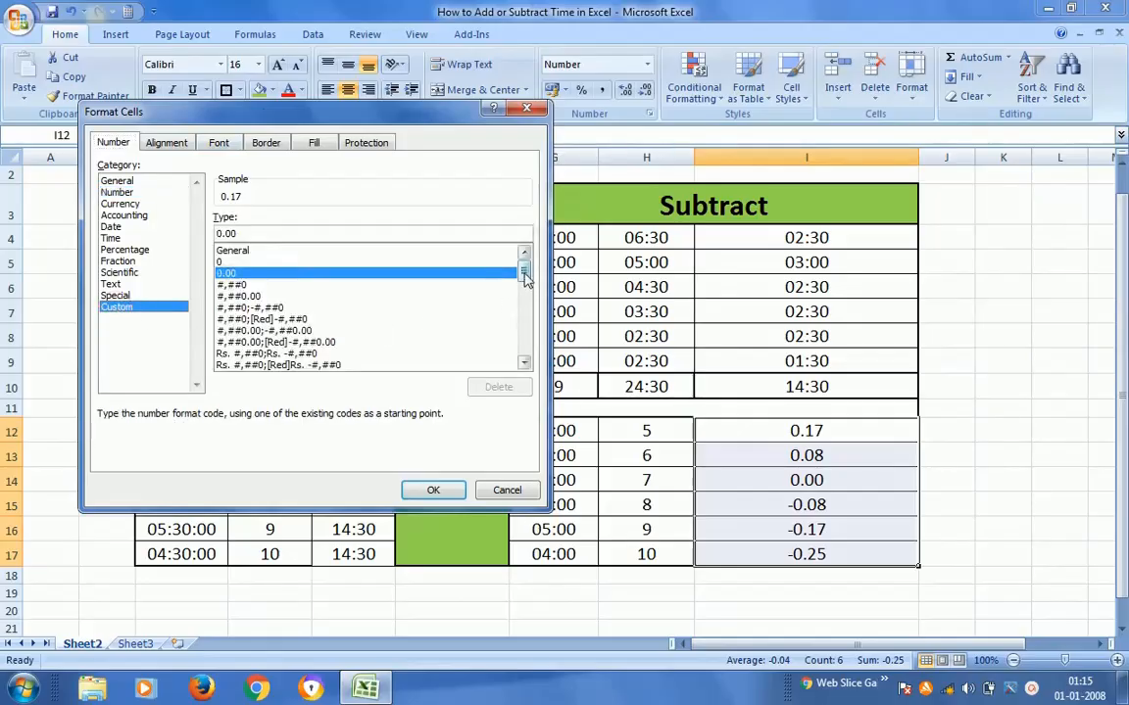
pyautogui.moveTo(524, 277); pyautogui.dragTo(526, 330)
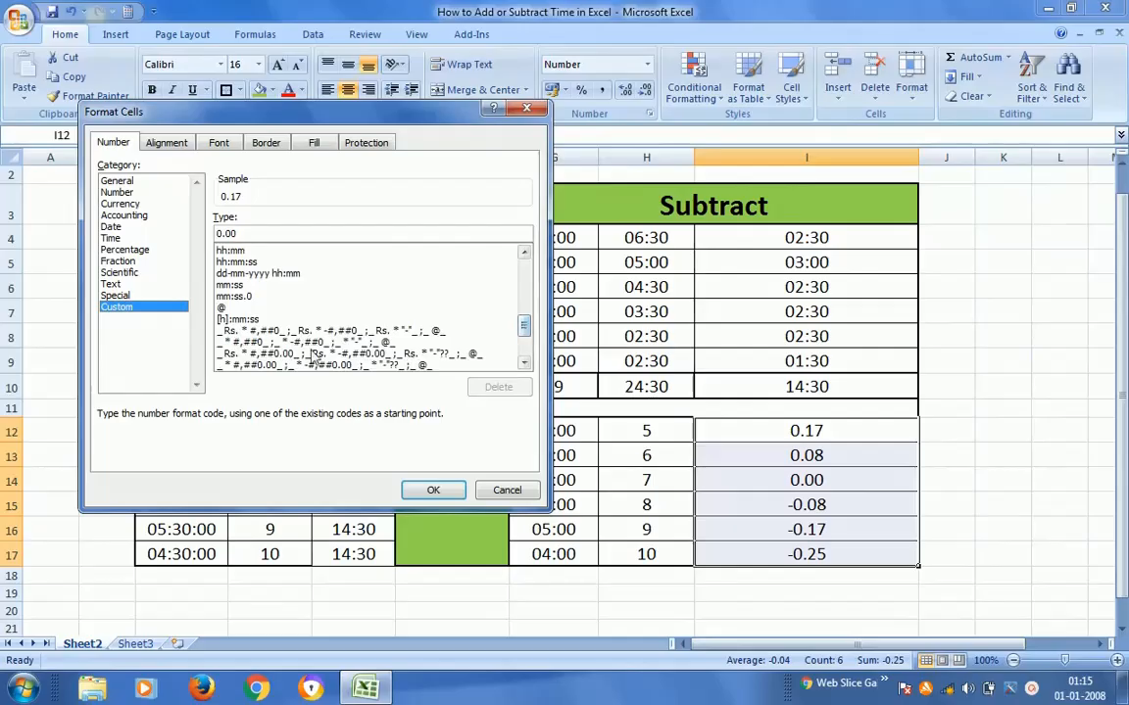
pyautogui.click(235, 319)
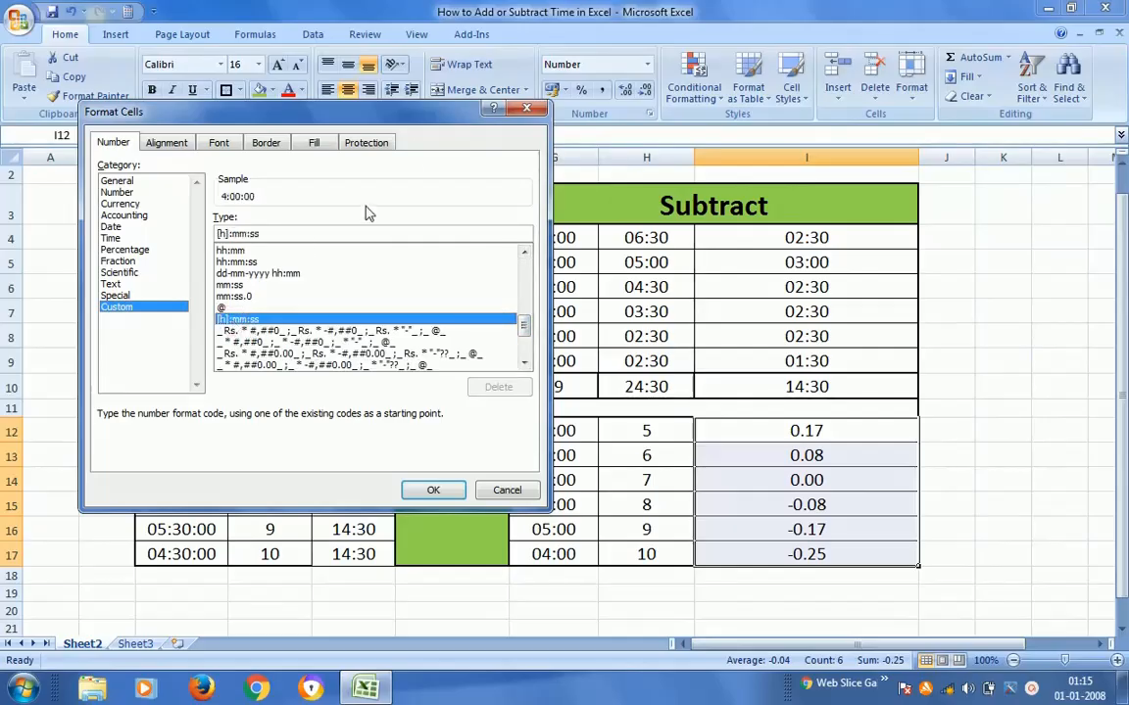
pyautogui.moveTo(406, 114); pyautogui.dragTo(428, 35)
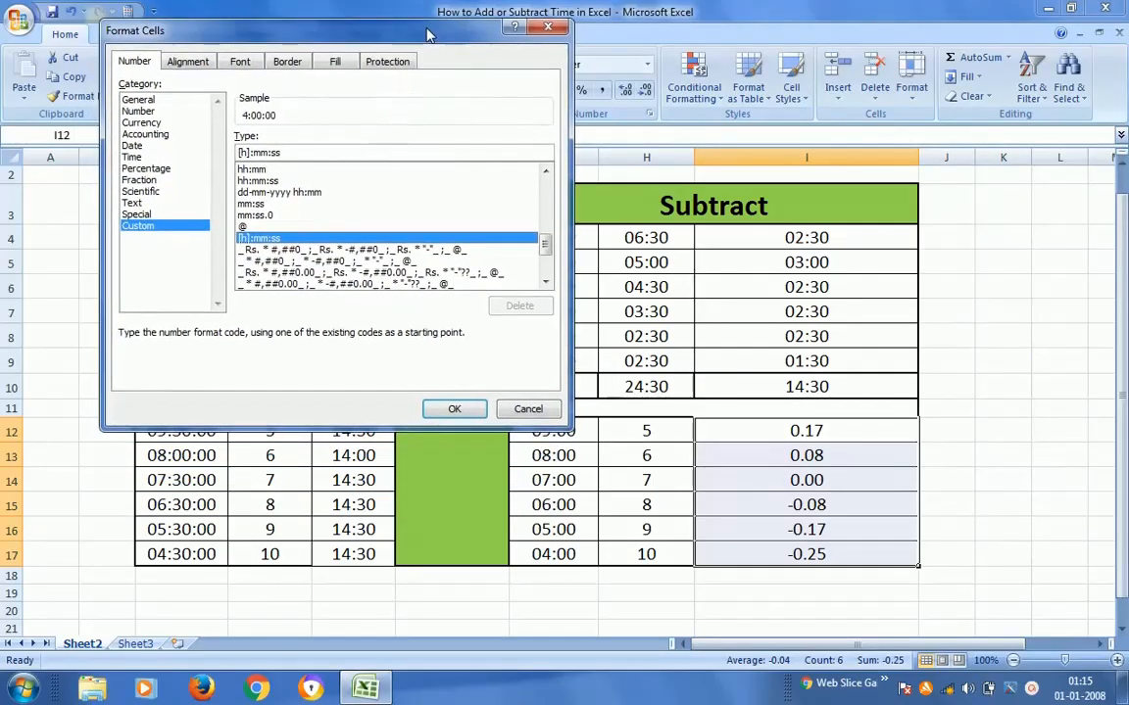
pyautogui.click(292, 153)
pyautogui.press('BackSpace')
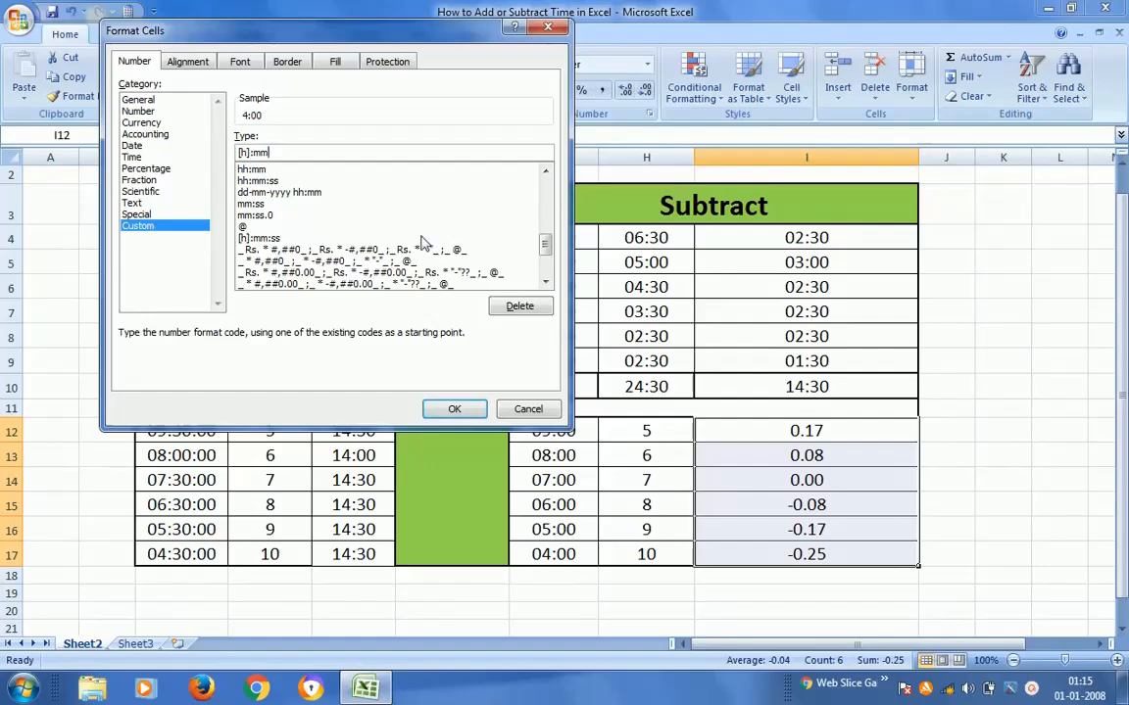
pyautogui.moveTo(385, 37); pyautogui.dragTo(320, 22)
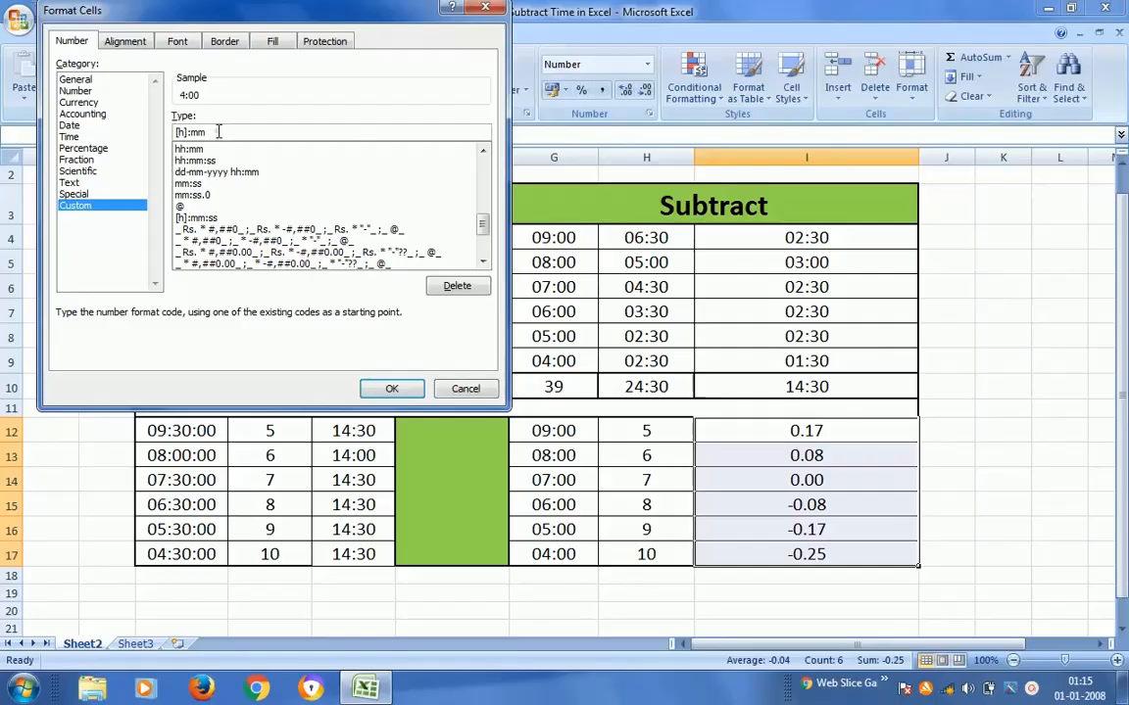
pyautogui.press('BackSpace')
pyautogui.press('BackSpace')
pyautogui.press('BackSpace')
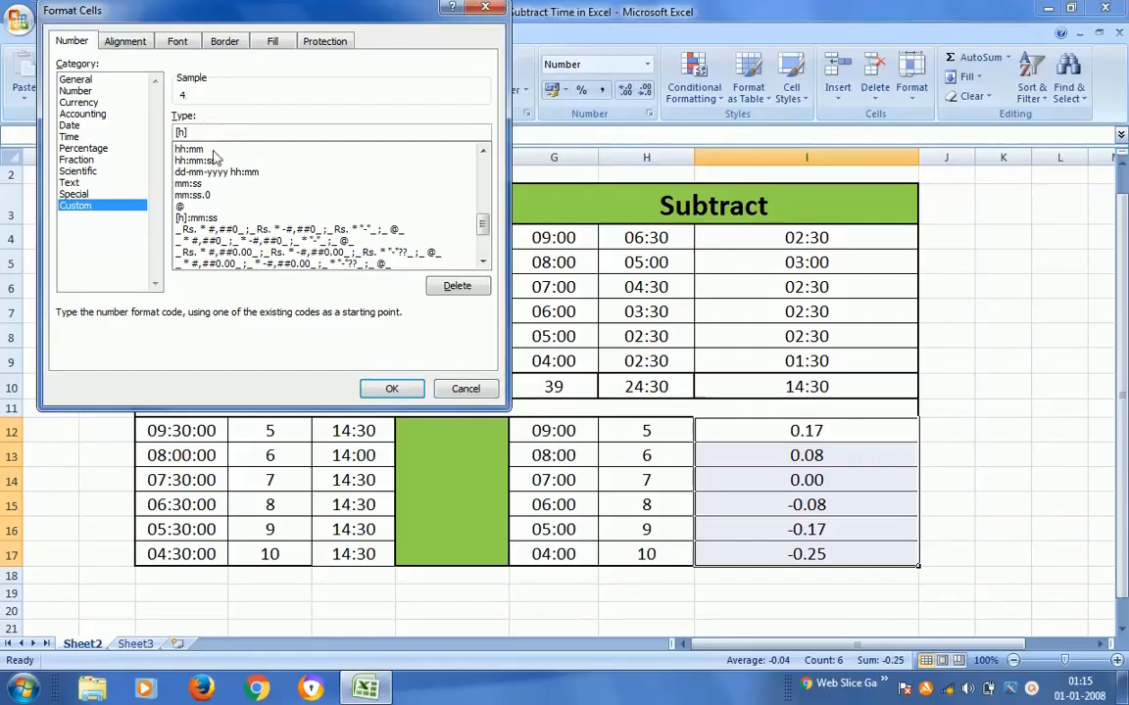
pyautogui.click(392, 390)
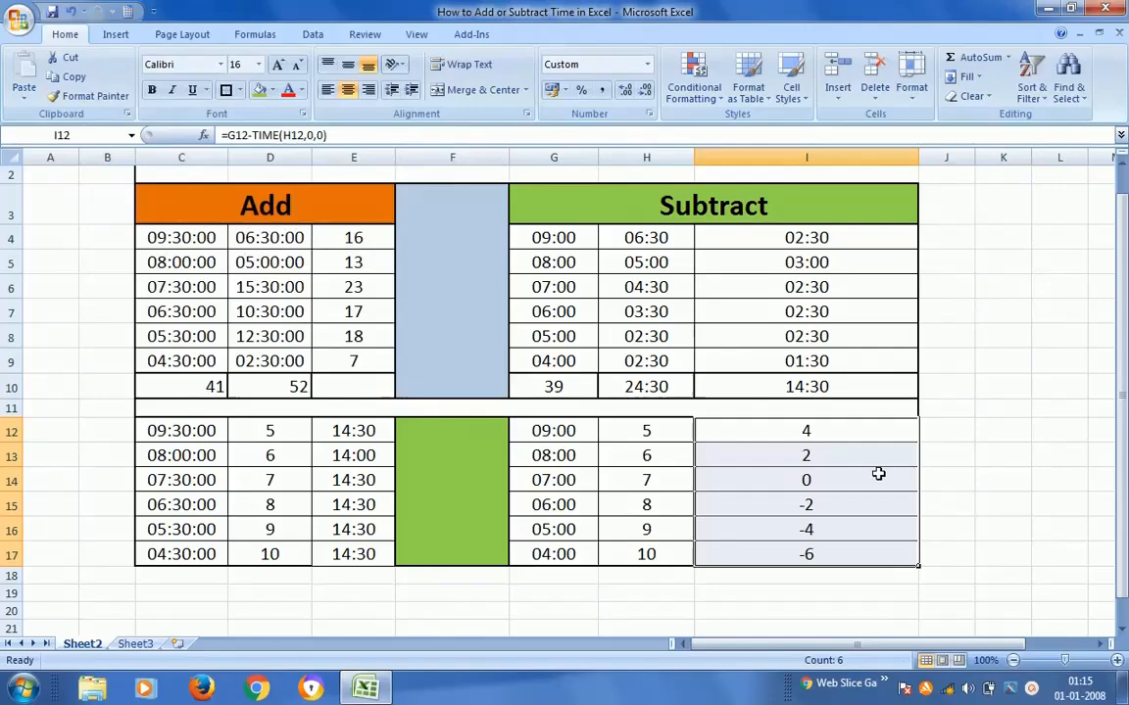
# Step: Examine the start times, subtracted hours and results row by row in the lower Subtract block
pyautogui.click(557, 454)
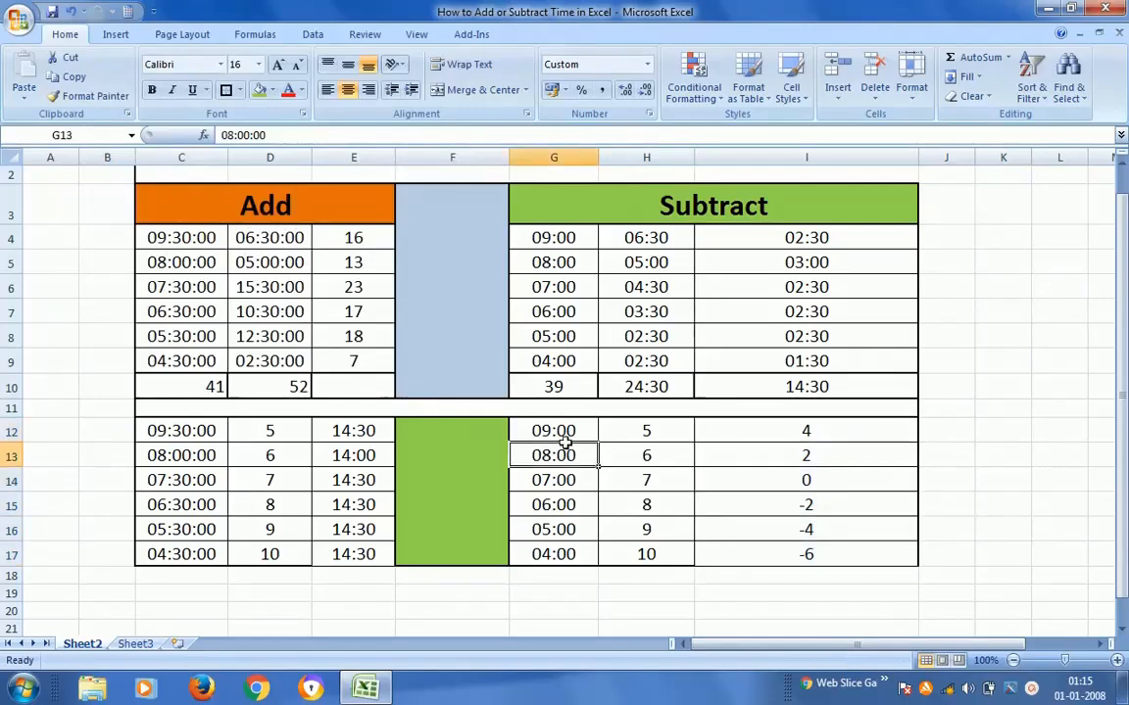
pyautogui.click(646, 430)
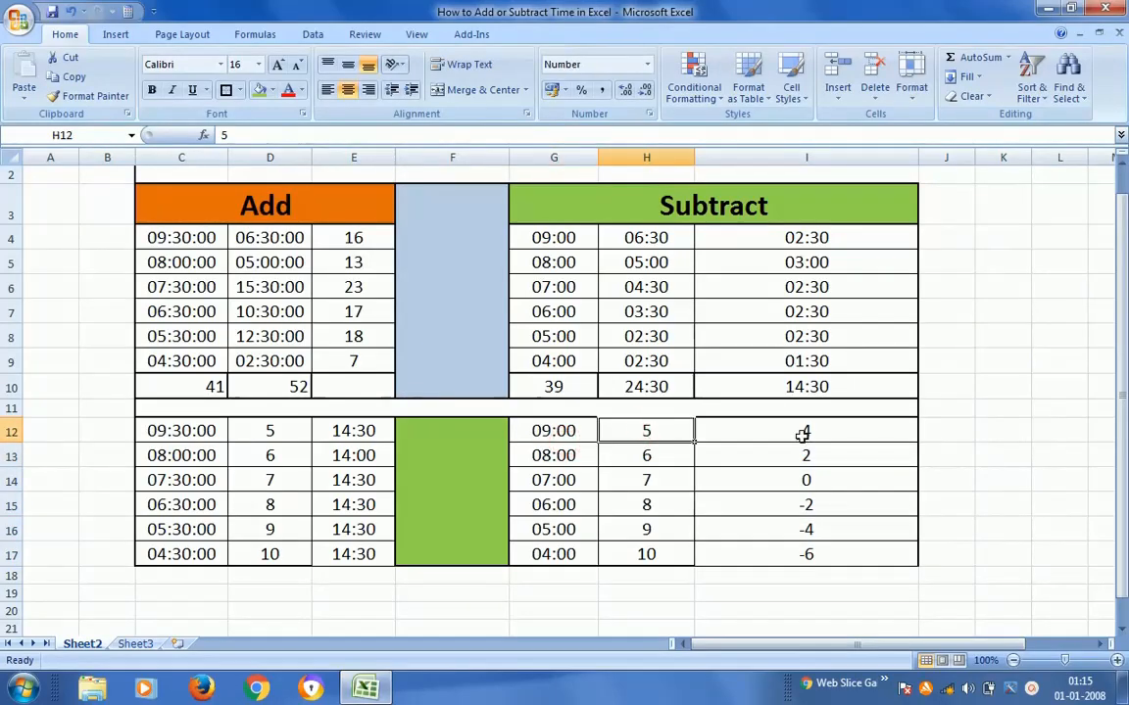
pyautogui.click(588, 462)
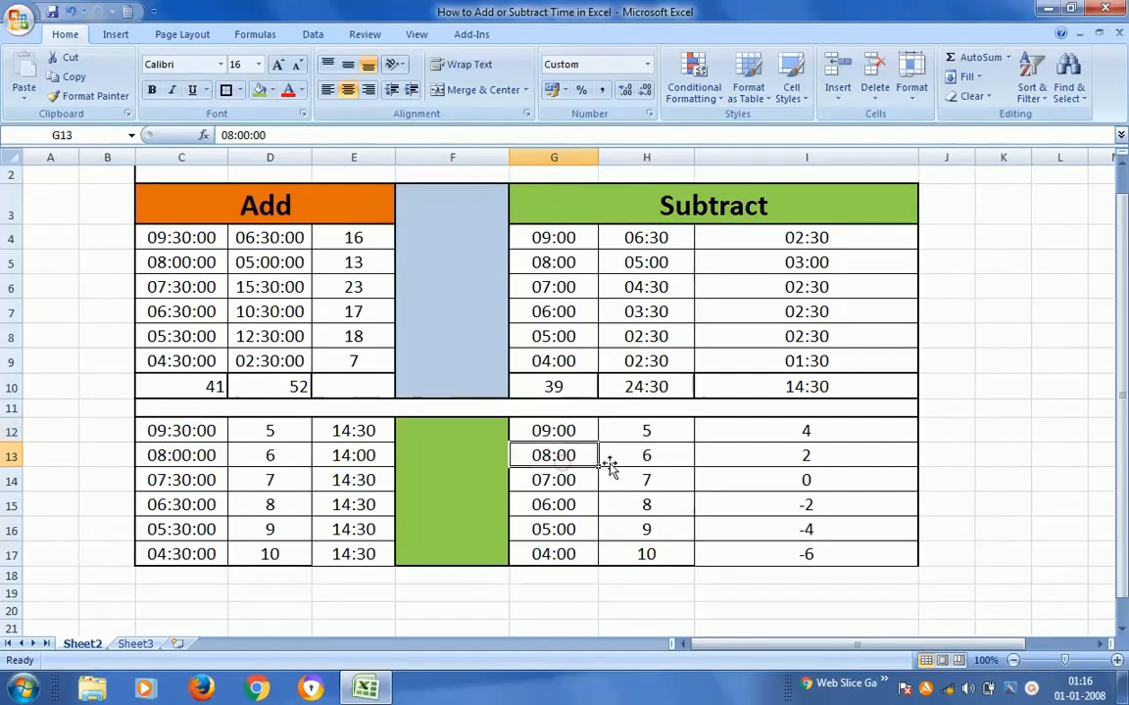
pyautogui.click(650, 459)
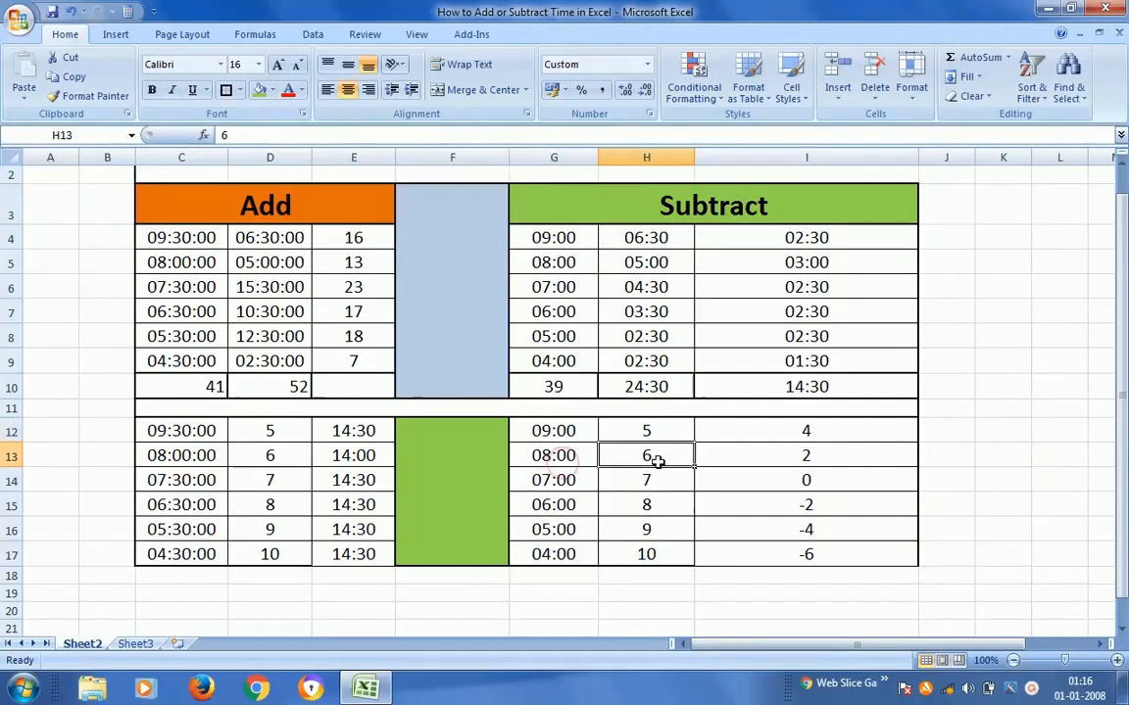
pyautogui.click(819, 456)
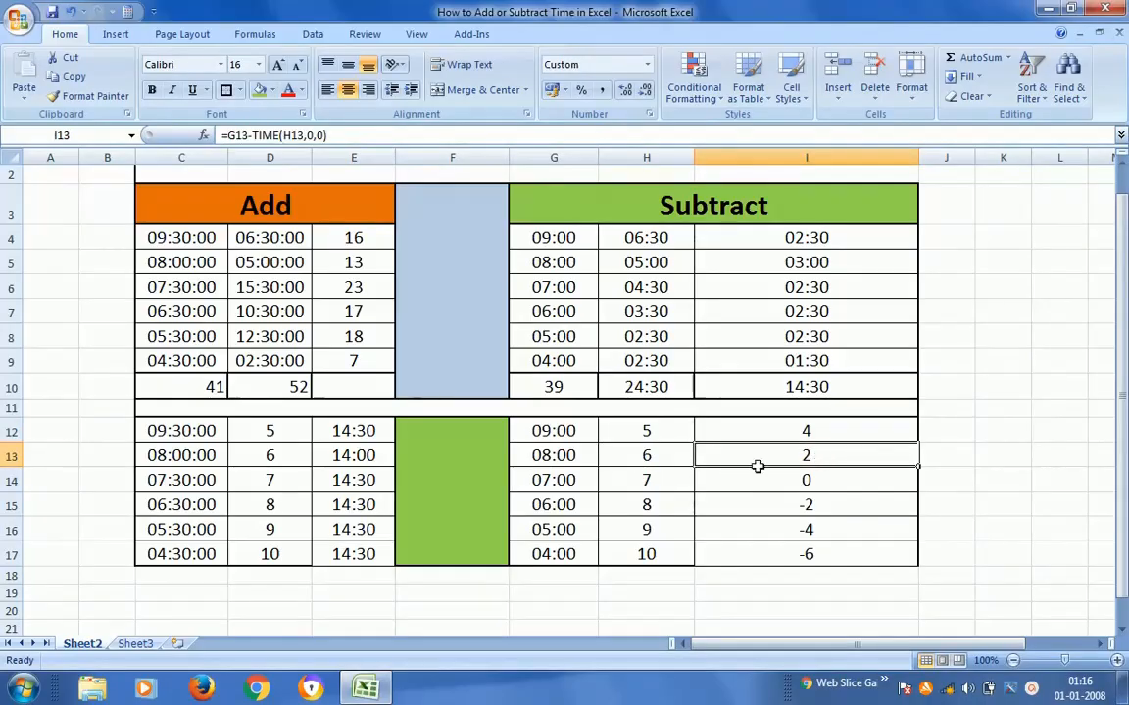
pyautogui.click(584, 480)
pyautogui.click(643, 480)
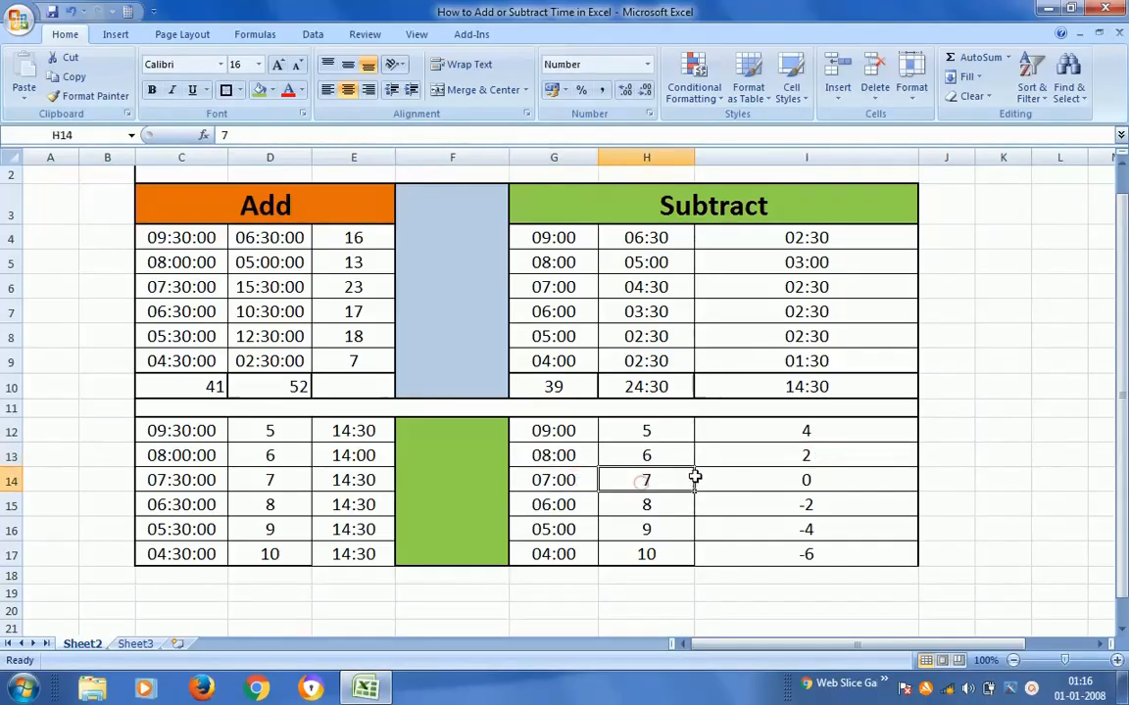
pyautogui.click(783, 477)
pyautogui.click(809, 427)
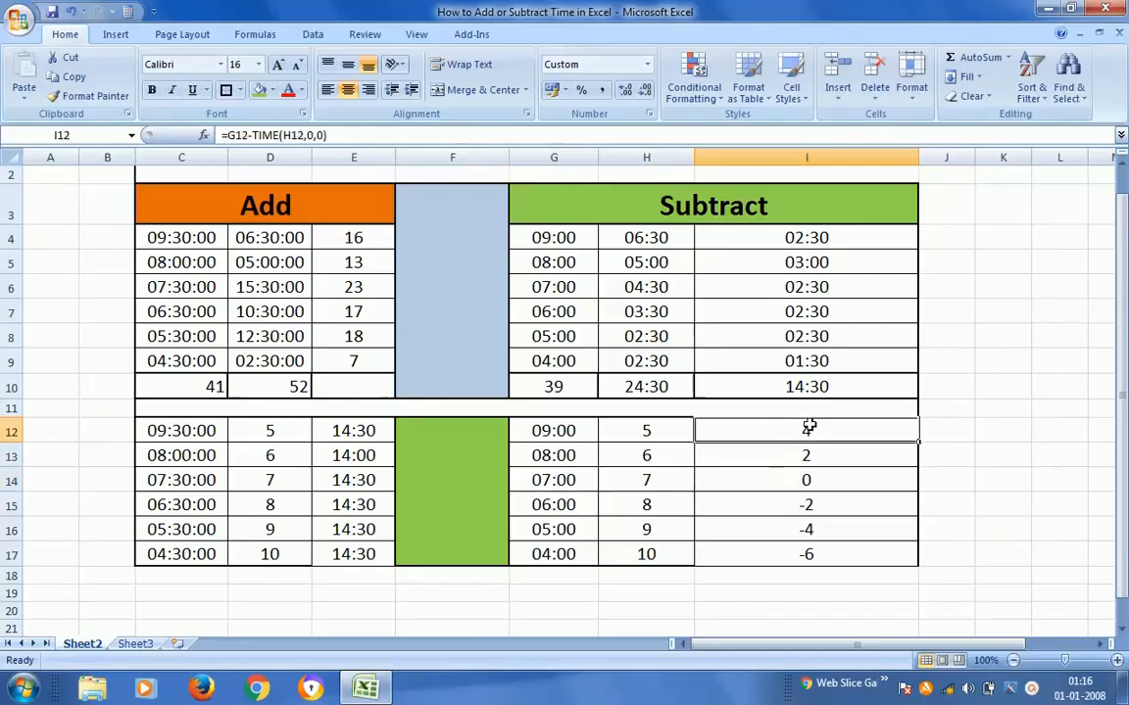
pyautogui.click(635, 484)
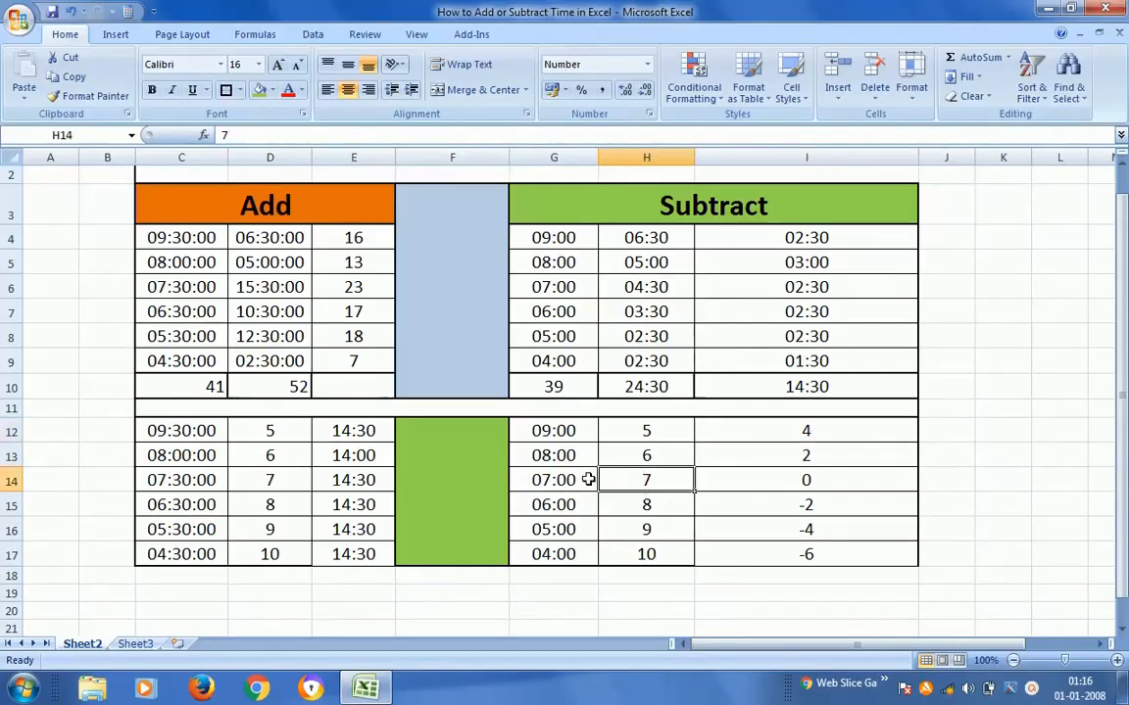
pyautogui.click(625, 480)
pyautogui.click(566, 510)
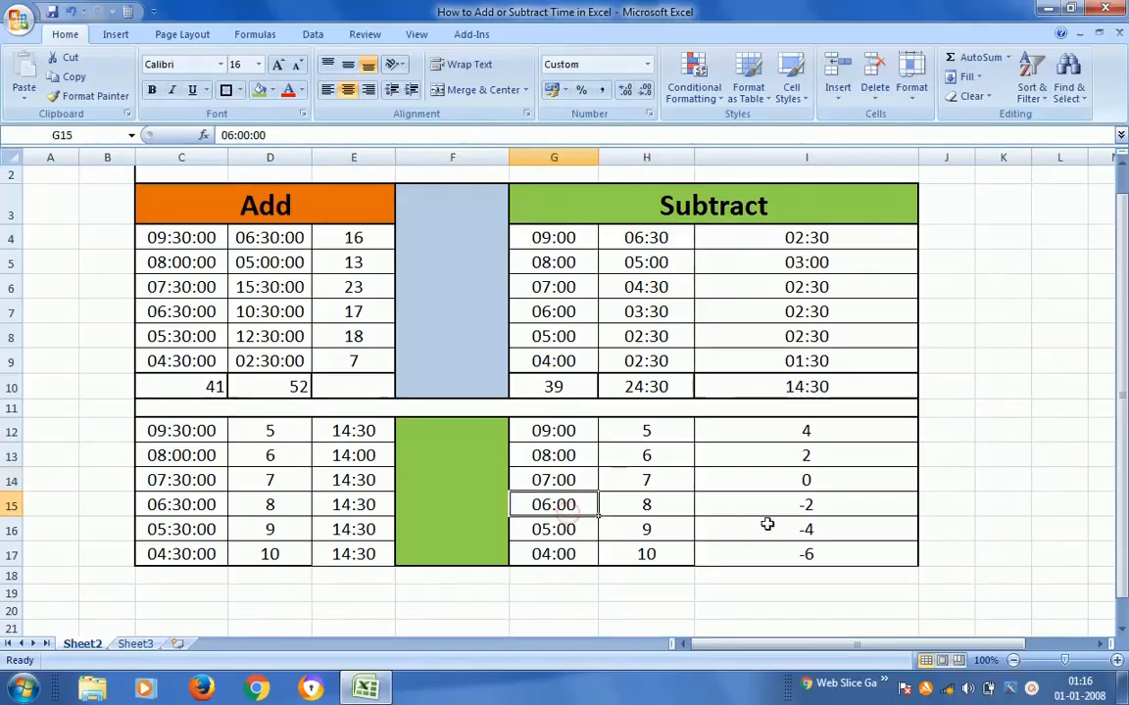
pyautogui.click(646, 511)
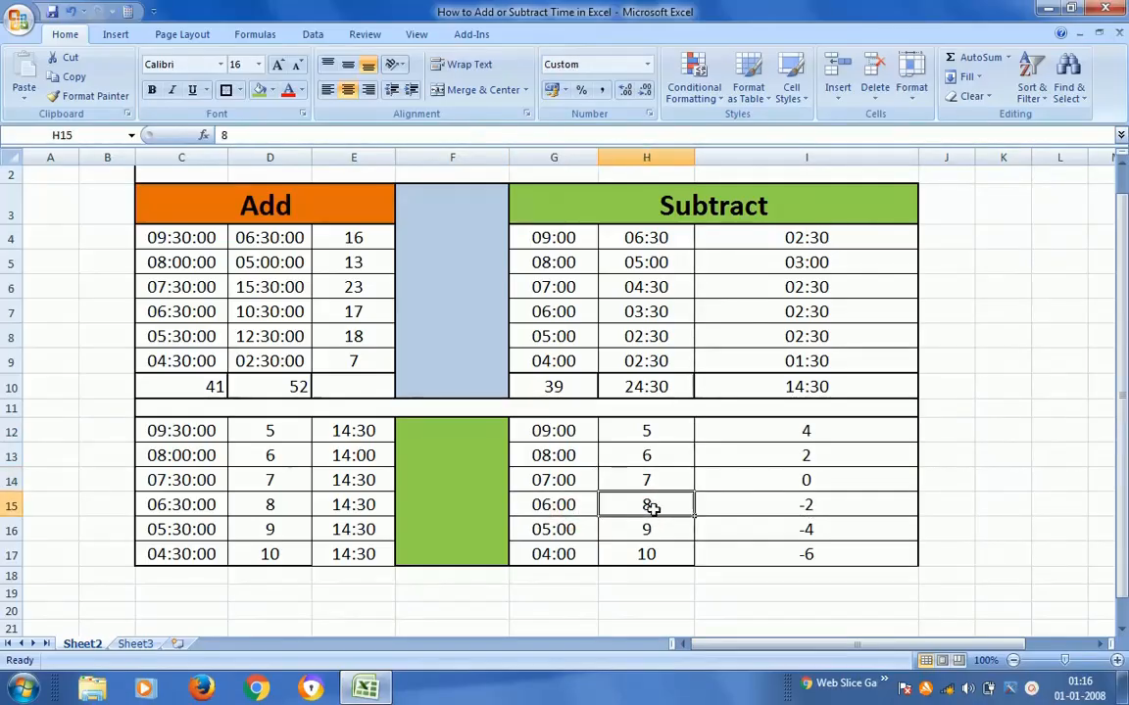
pyautogui.click(811, 506)
pyautogui.click(578, 531)
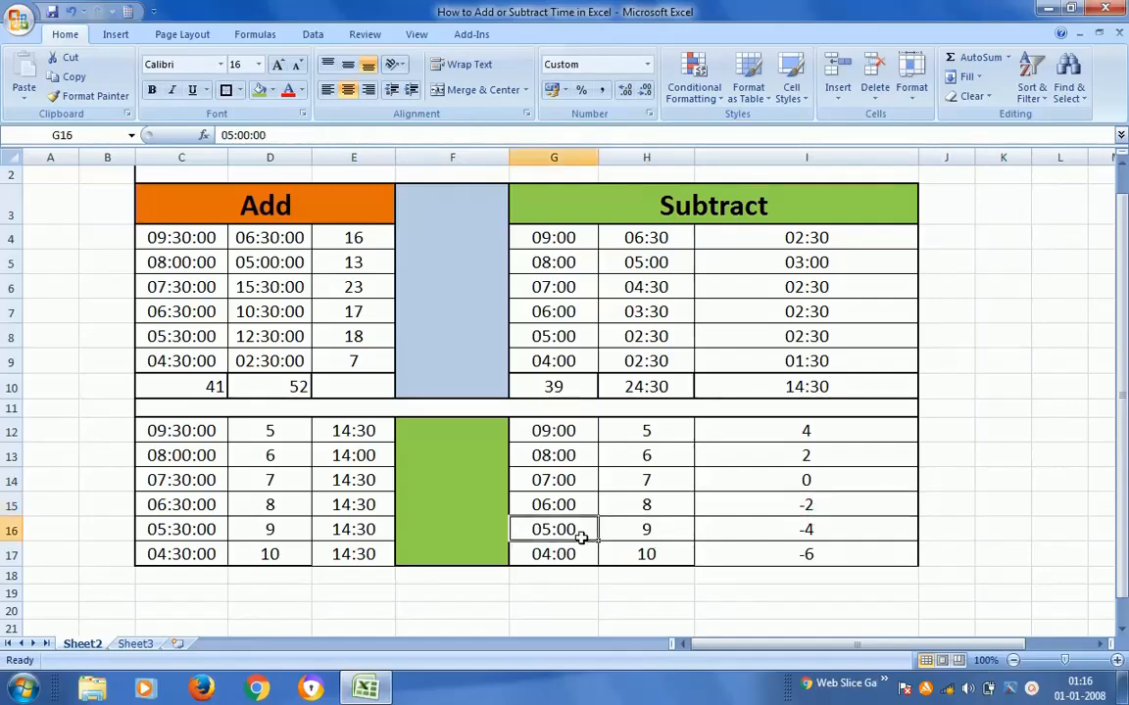
# Step: Select I12:I17 and undo the hours-only number format on these results
pyautogui.click(819, 423)
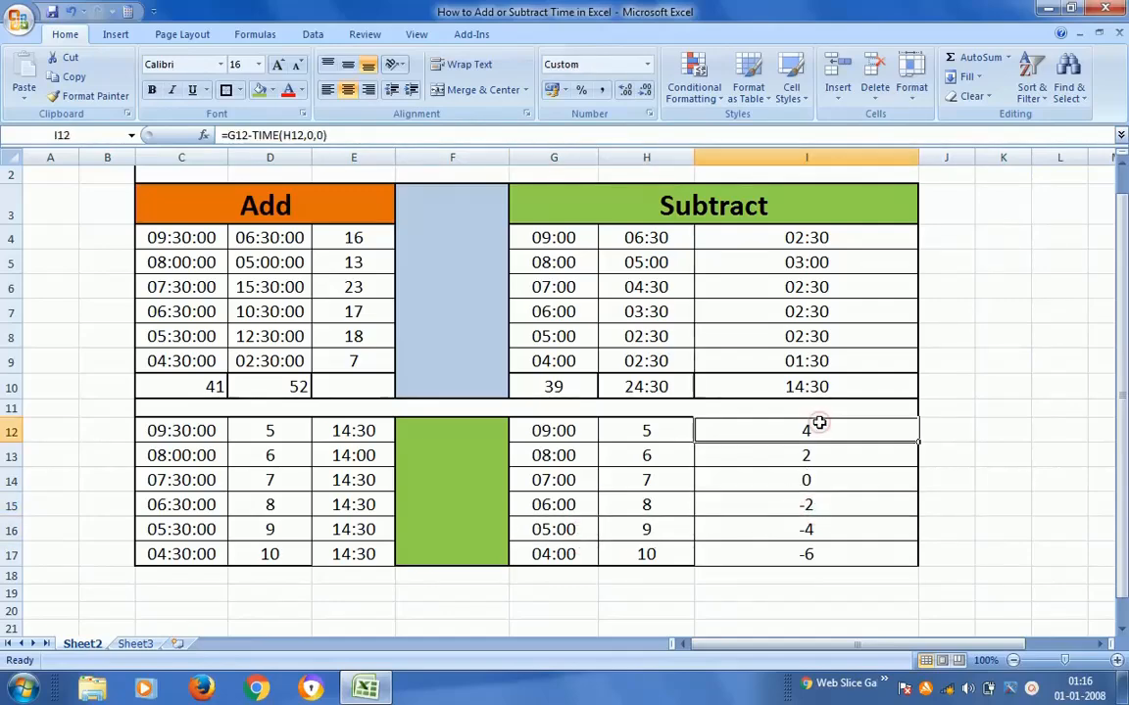
pyautogui.hotkey('shift', 'Down')
pyautogui.hotkey('shift', 'Down')
pyautogui.hotkey('shift', 'Down')
pyautogui.hotkey('shift', 'Down')
pyautogui.hotkey('shift', 'Down')
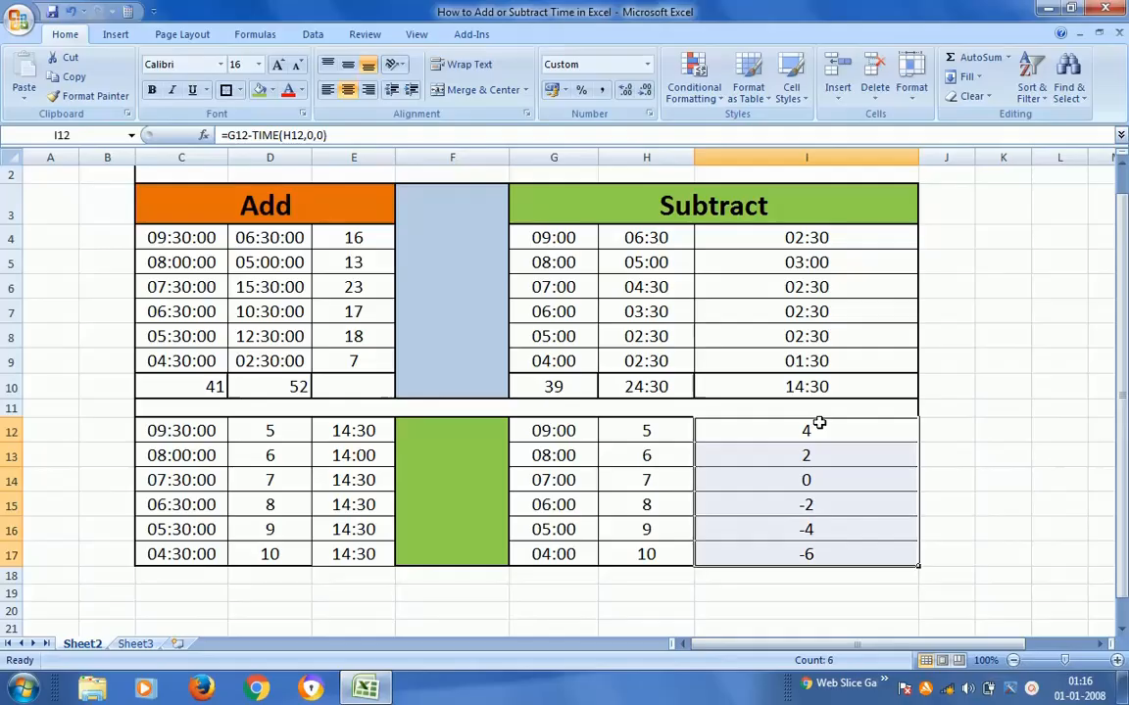
pyautogui.hotkey('ctrl', 'shift', '1')
# Step: Try formatting the subtraction results in I12:I17 with the custom number format [h]:mm, shortened from the existing [h]:mm:ss code
pyautogui.rightClick(783, 520)
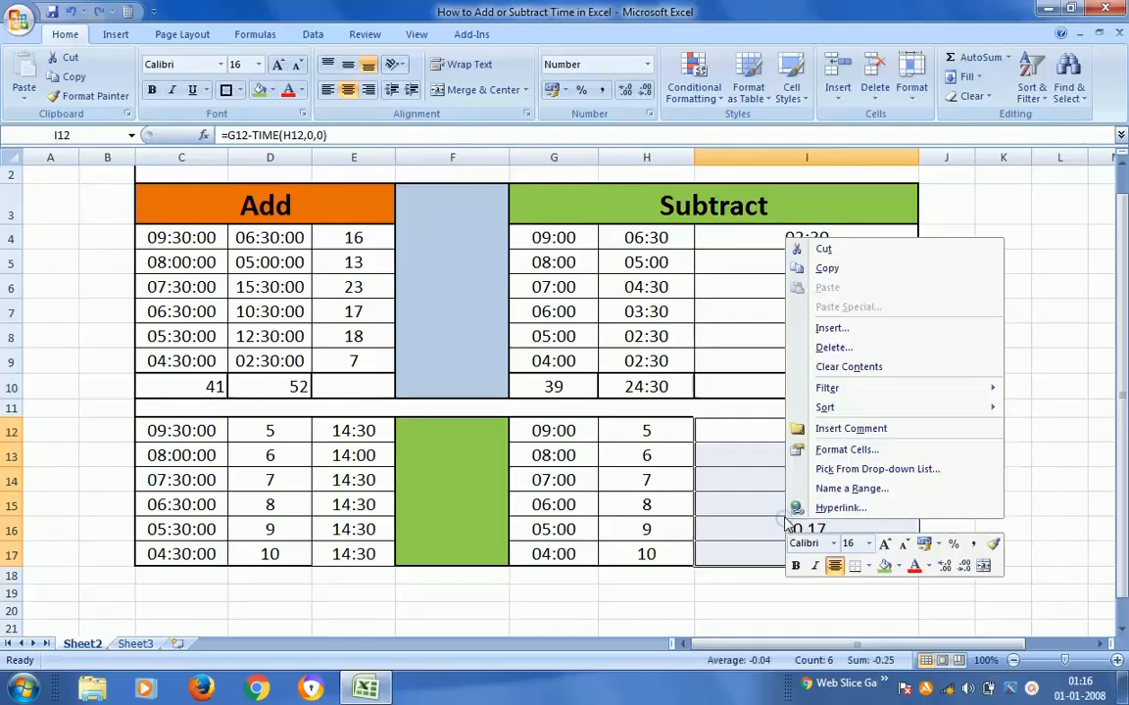
pyautogui.click(857, 452)
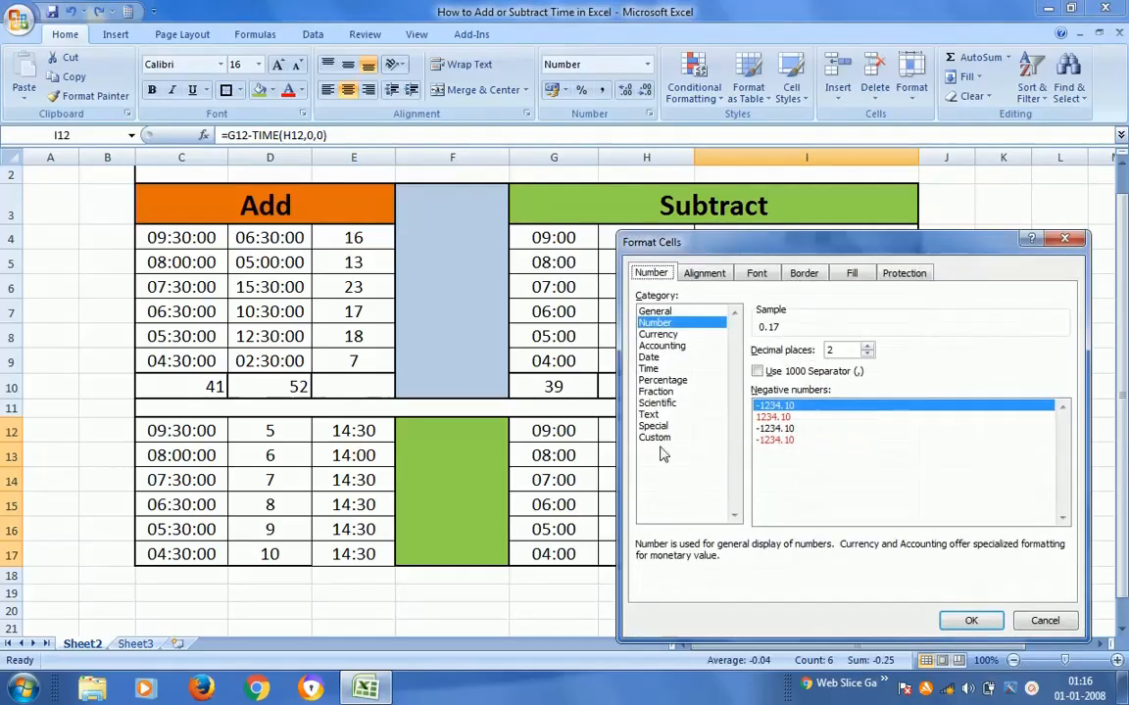
pyautogui.click(655, 438)
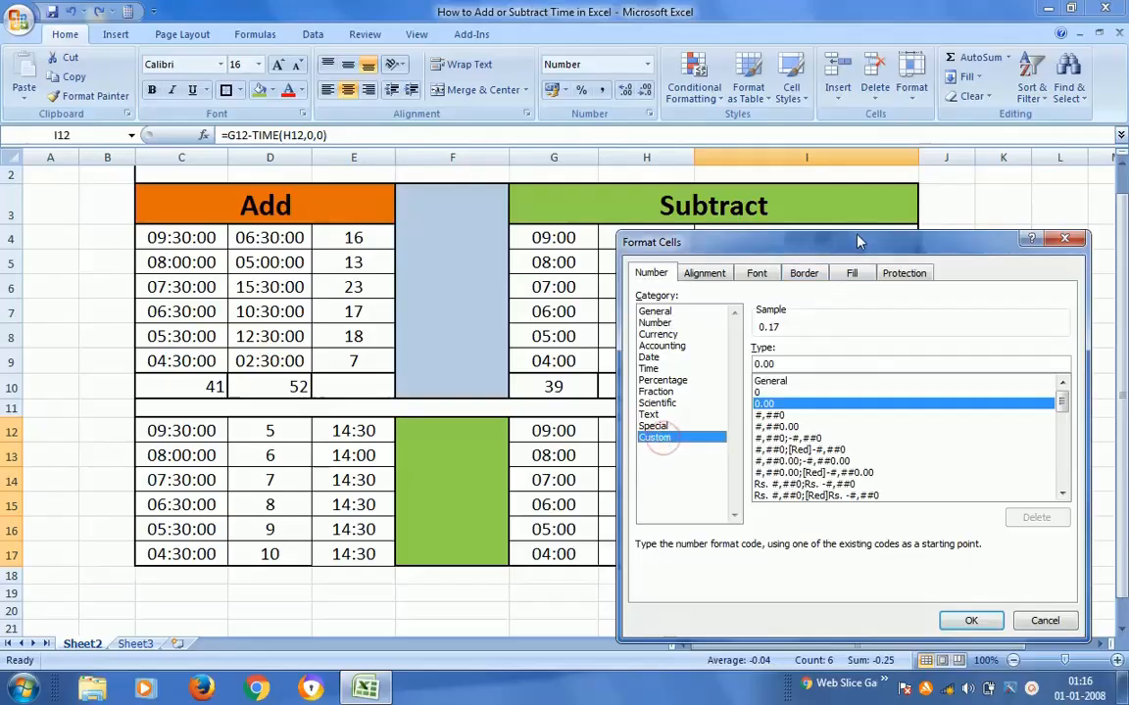
pyautogui.moveTo(867, 242); pyautogui.dragTo(379, 91)
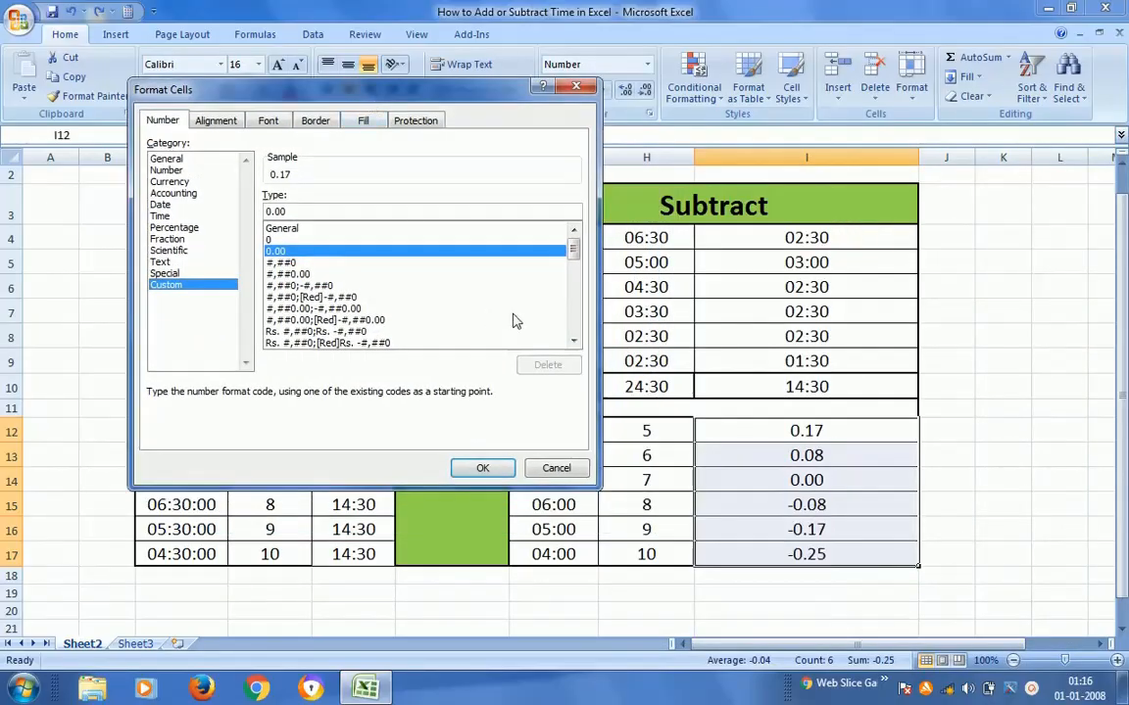
pyautogui.moveTo(573, 255); pyautogui.dragTo(574, 310)
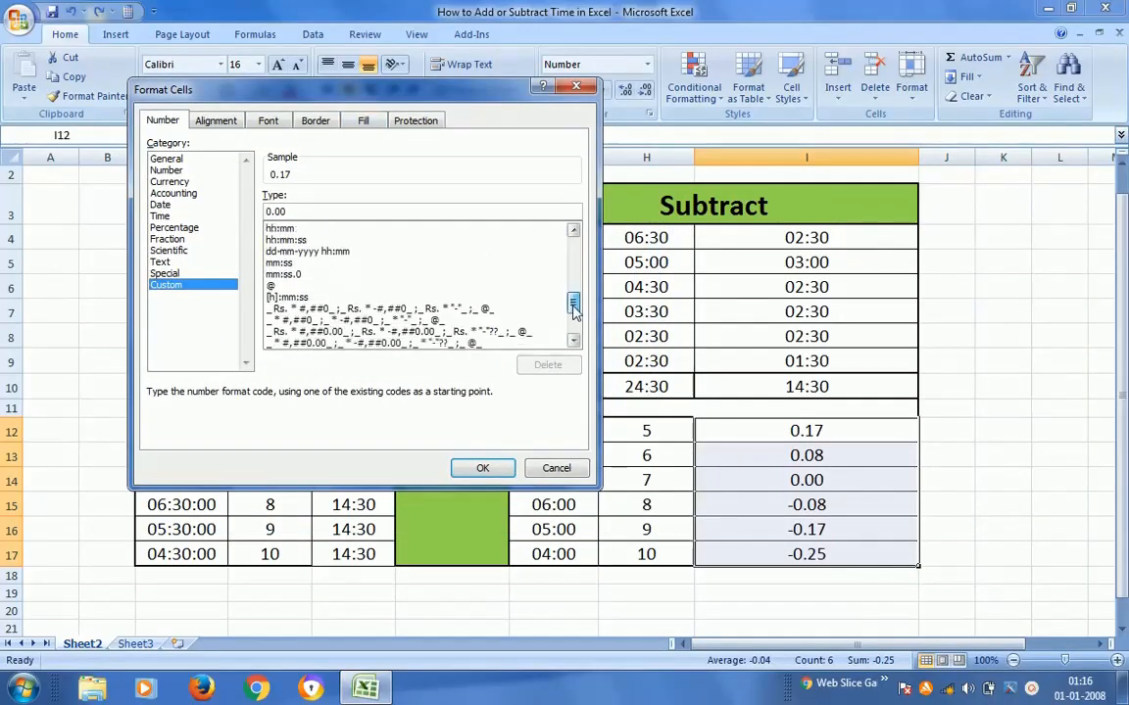
pyautogui.click(286, 297)
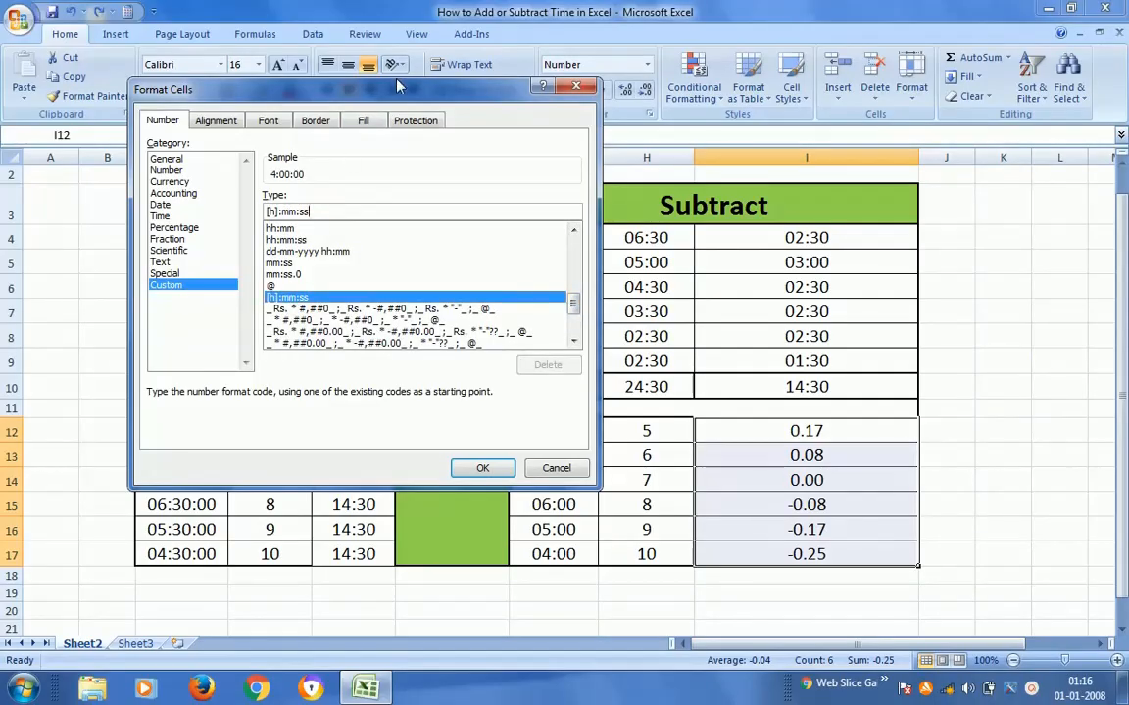
pyautogui.moveTo(353, 90); pyautogui.dragTo(367, 53)
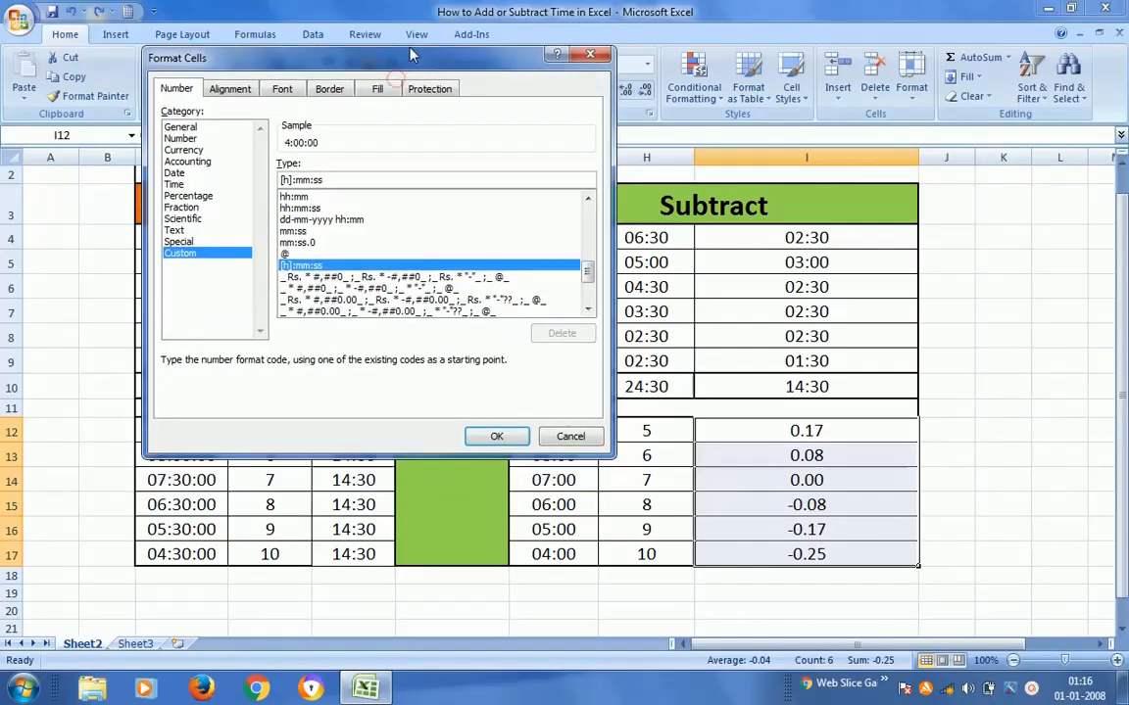
pyautogui.click(350, 178)
pyautogui.press('BackSpace')
pyautogui.press('BackSpace')
pyautogui.press('BackSpace')
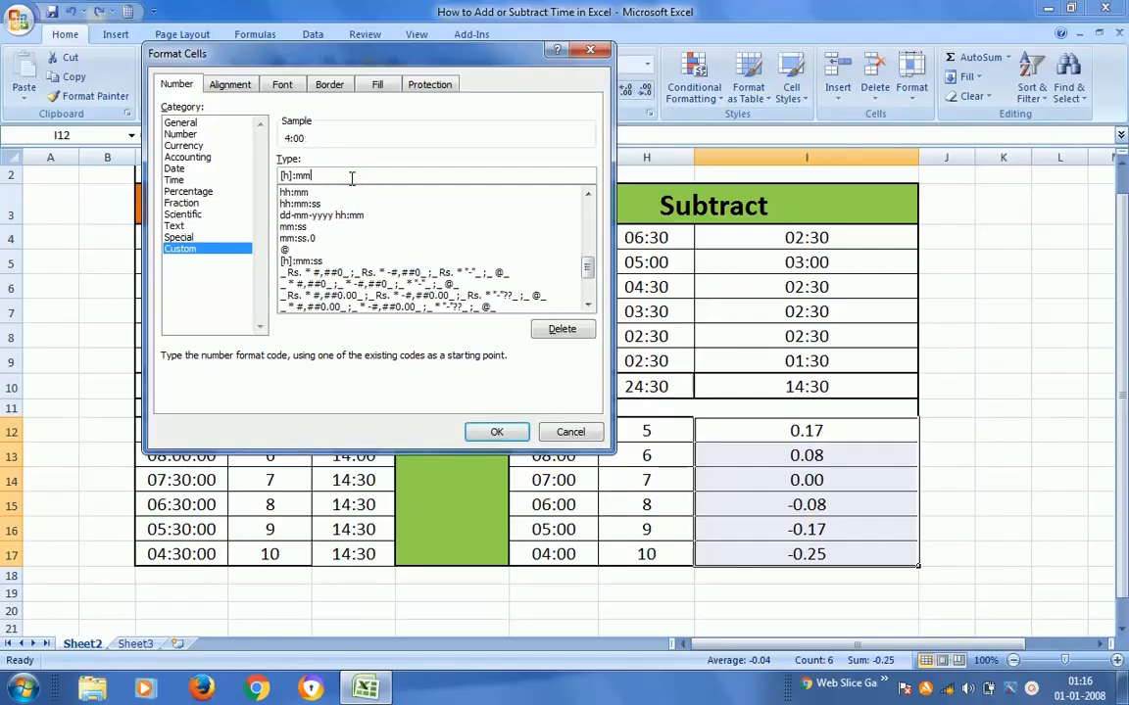
pyautogui.click(488, 431)
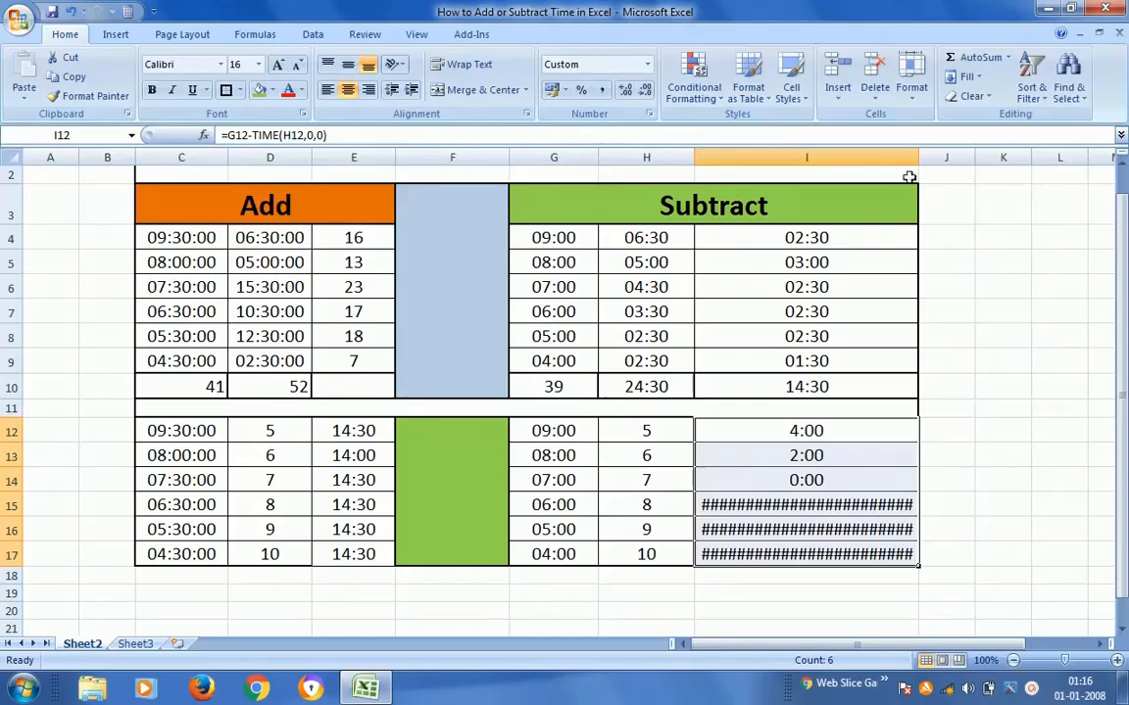
# Step: Try widening column I, and undo both the widening and the [h]:mm format on I12:I17
pyautogui.moveTo(918, 149); pyautogui.dragTo(975, 149)
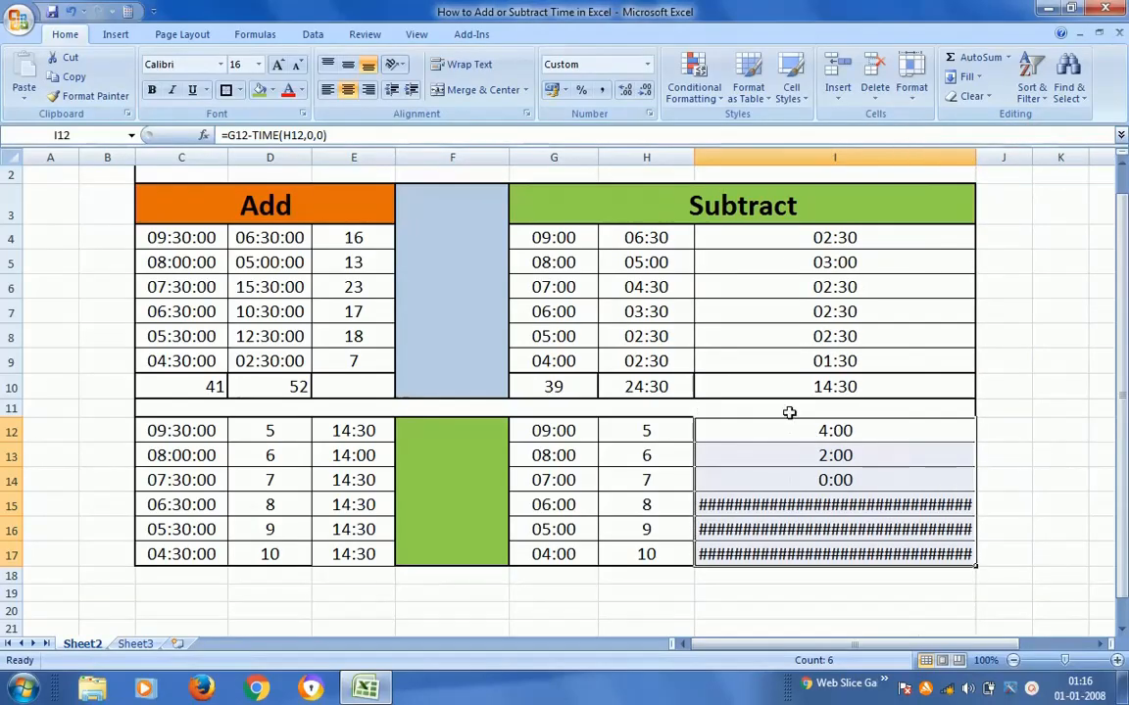
pyautogui.hotkey('ctrl', 'z')
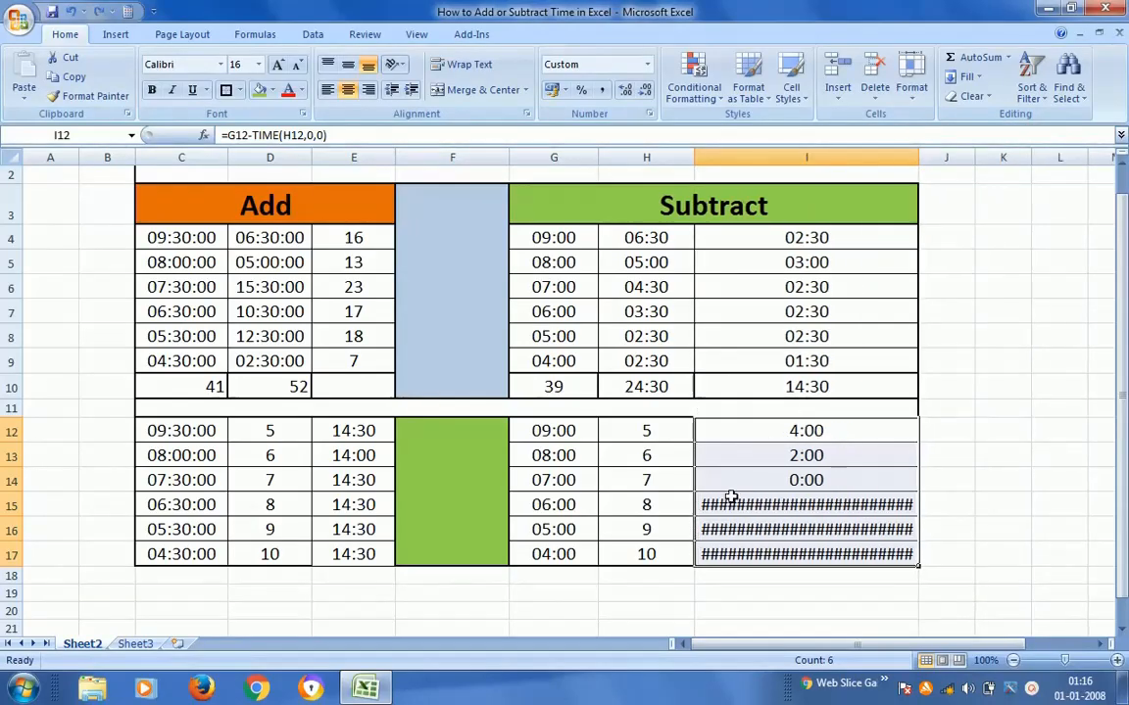
pyautogui.moveTo(715, 507)
pyautogui.hotkey('ctrl', 'shift', '1')
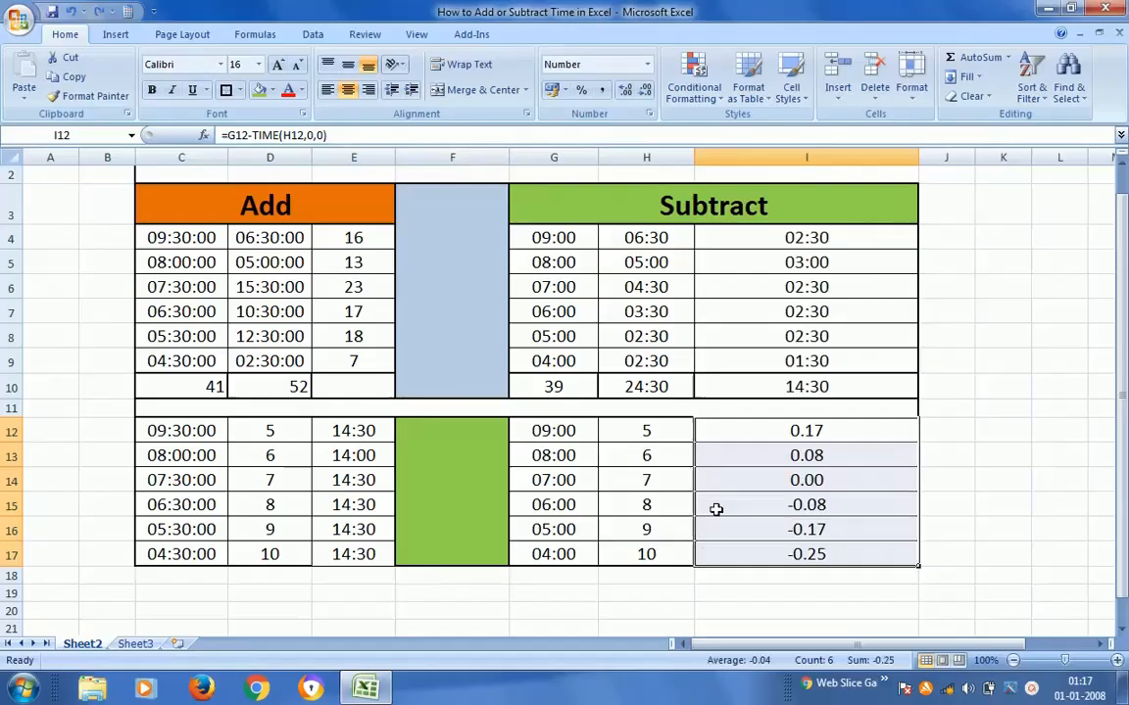
# Step: Change the subtracted hours in H15, H16 and H17 to 5, 4 and 3
pyautogui.click(650, 506)
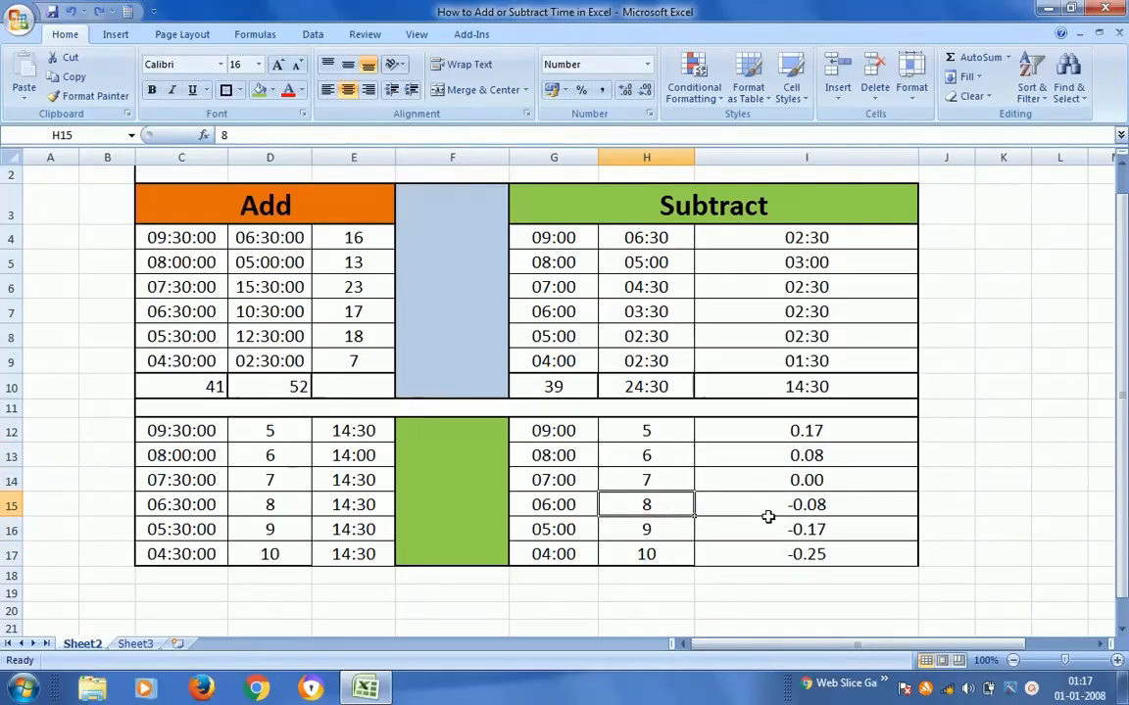
pyautogui.write('5')
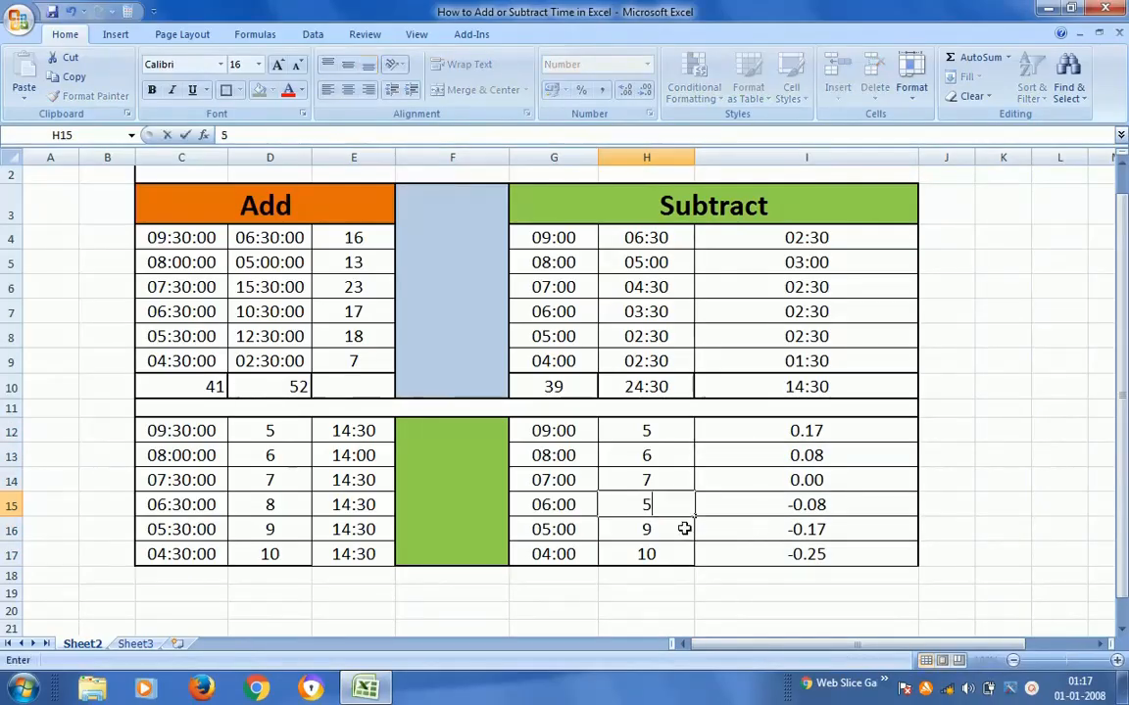
pyautogui.press('Return')
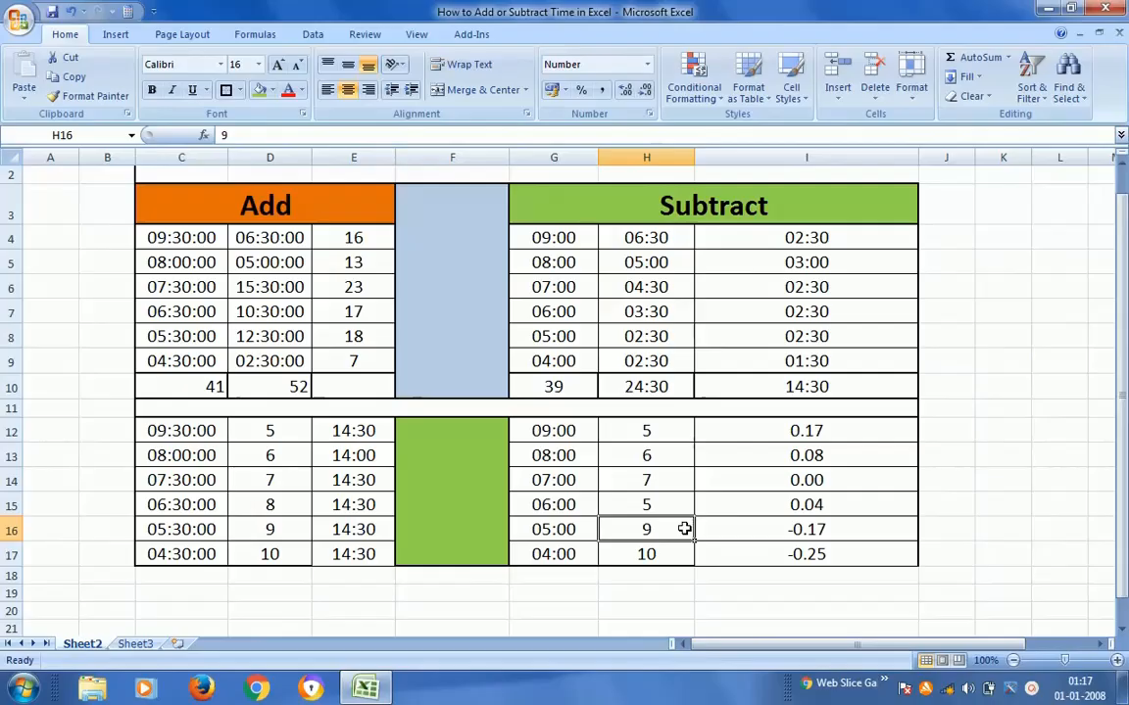
pyautogui.doubleClick(684, 529)
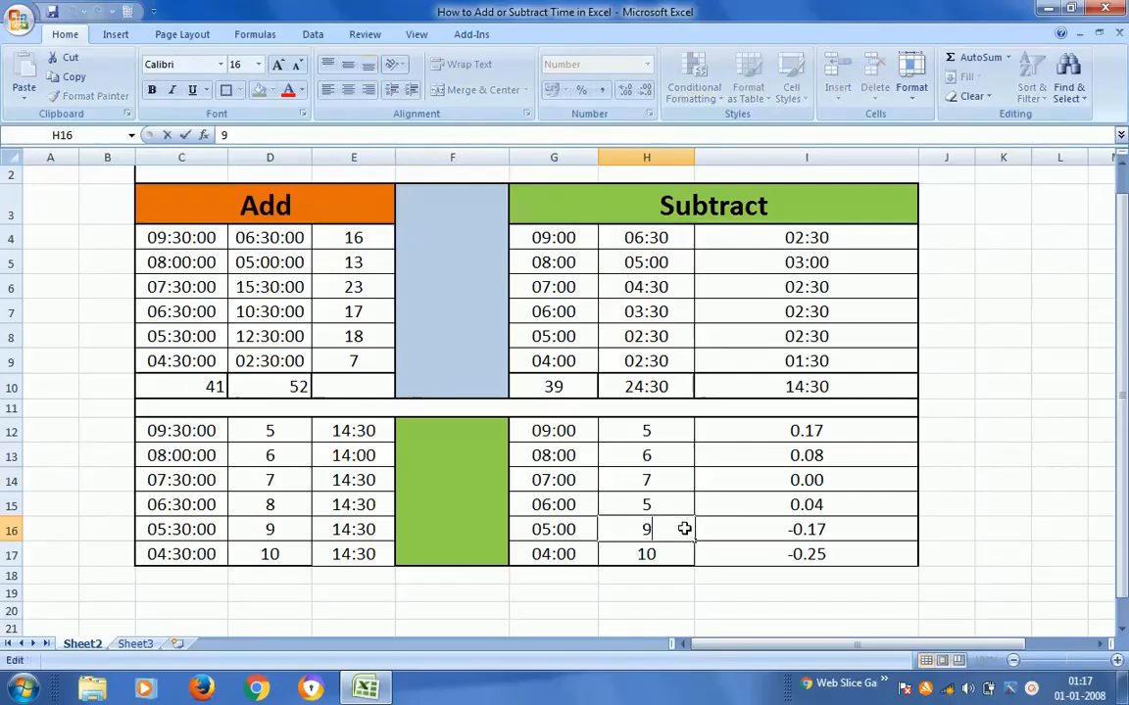
pyautogui.doubleClick(686, 529)
pyautogui.write('4')
pyautogui.press('Return')
pyautogui.press('F2')
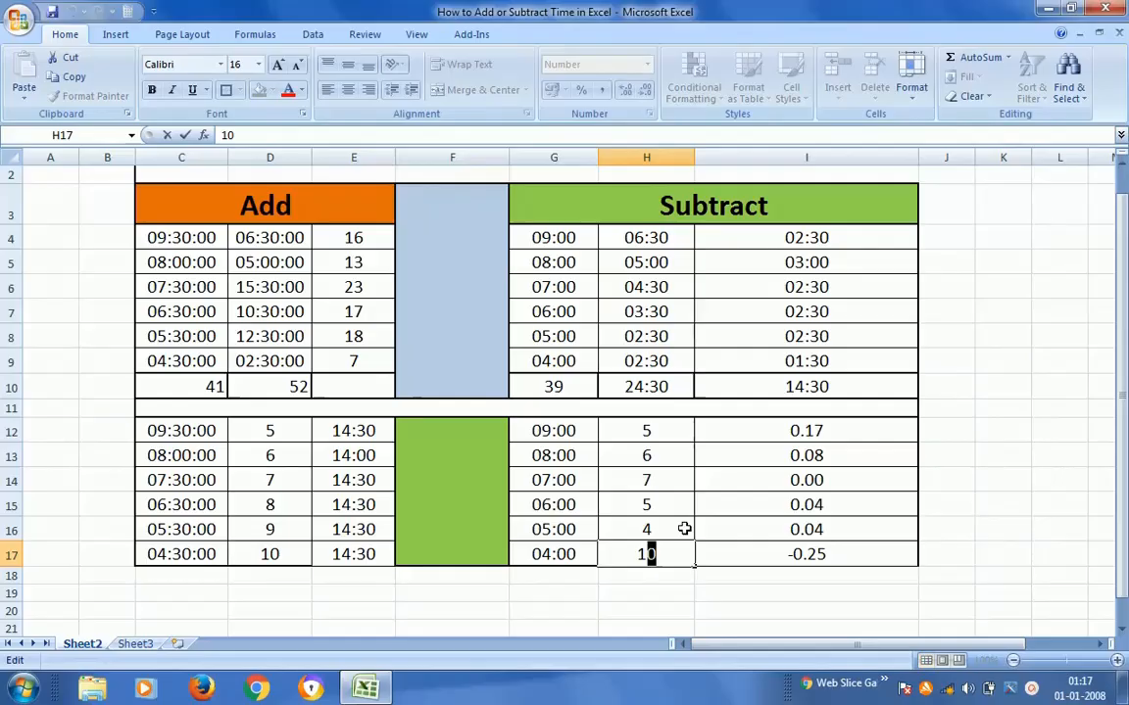
pyautogui.hotkey('shift', 'Left')
pyautogui.write('3')
pyautogui.press('Return')
# Step: Apply the custom number format [h]:mm to the subtraction results in I12:I17, based on the existing [h]:mm:ss code
pyautogui.press('Up')
pyautogui.press('Up')
pyautogui.press('Up')
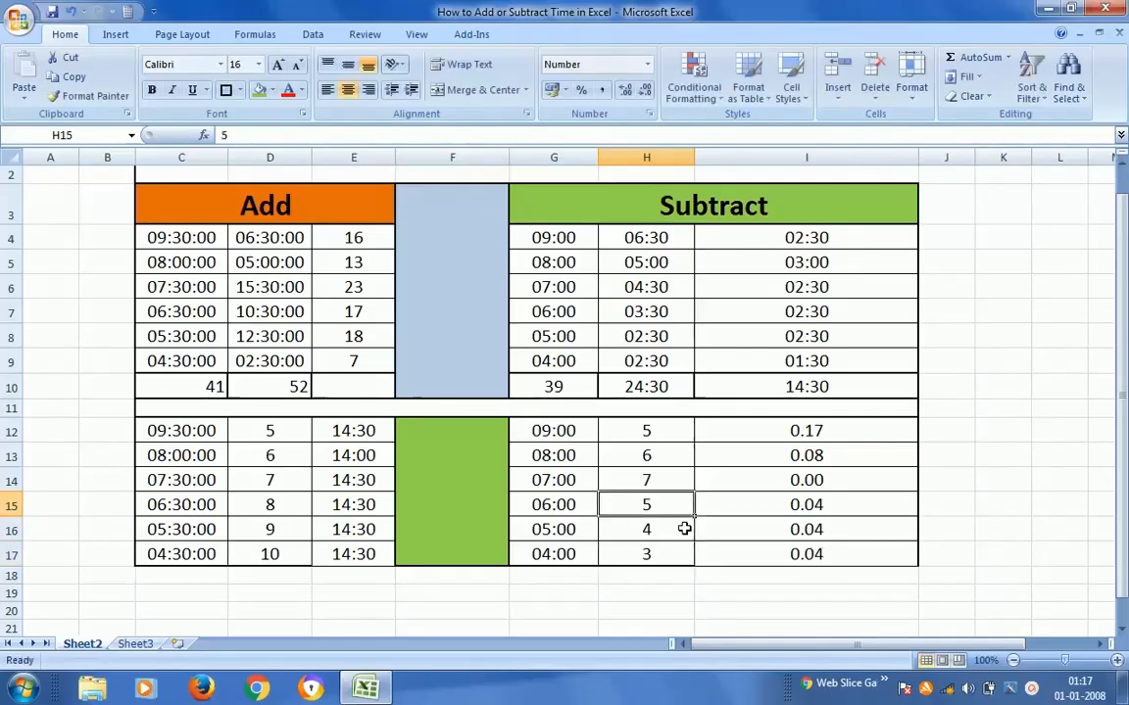
pyautogui.press('Up')
pyautogui.press('Up')
pyautogui.press('Up')
pyautogui.press('Right')
pyautogui.hotkey('shift', 'Down')
pyautogui.hotkey('shift', 'Down')
pyautogui.hotkey('shift', 'Down')
pyautogui.hotkey('shift', 'Down')
pyautogui.hotkey('shift', 'Down')
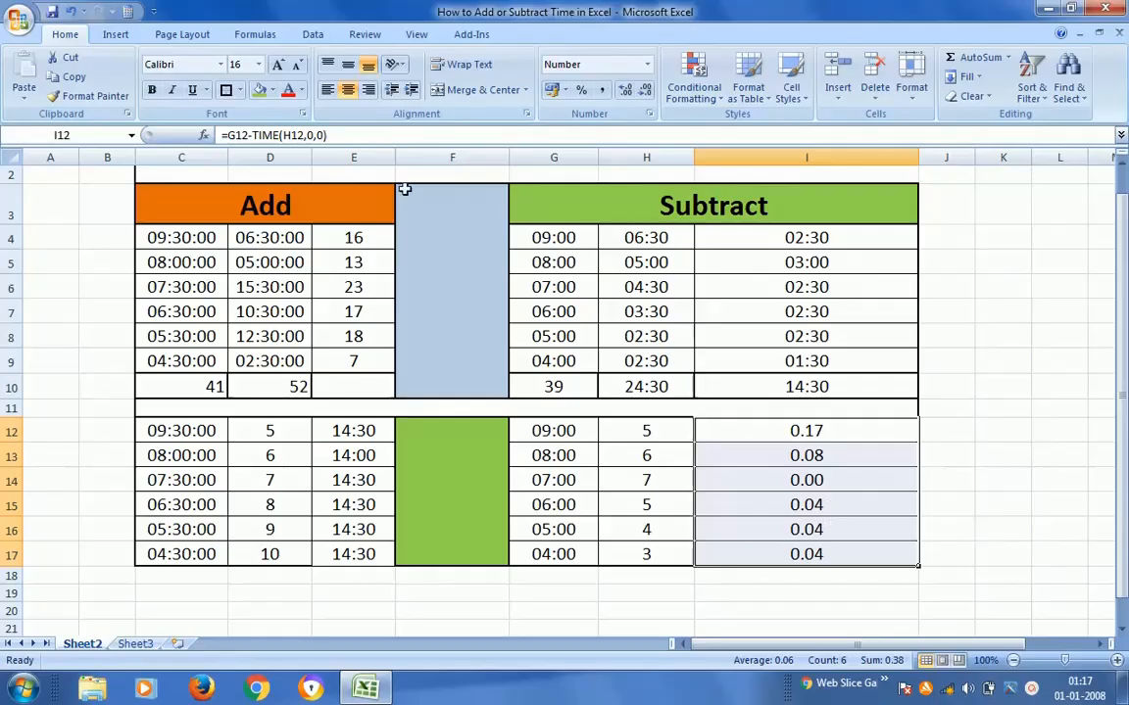
pyautogui.rightClick(772, 518)
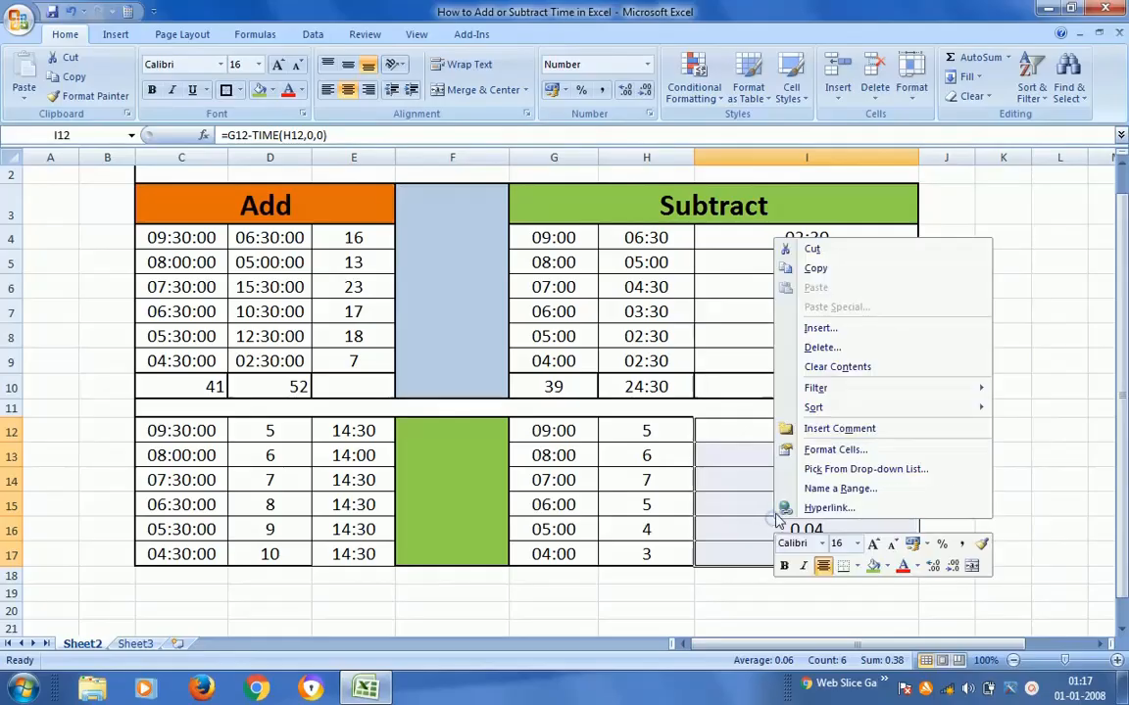
pyautogui.click(804, 449)
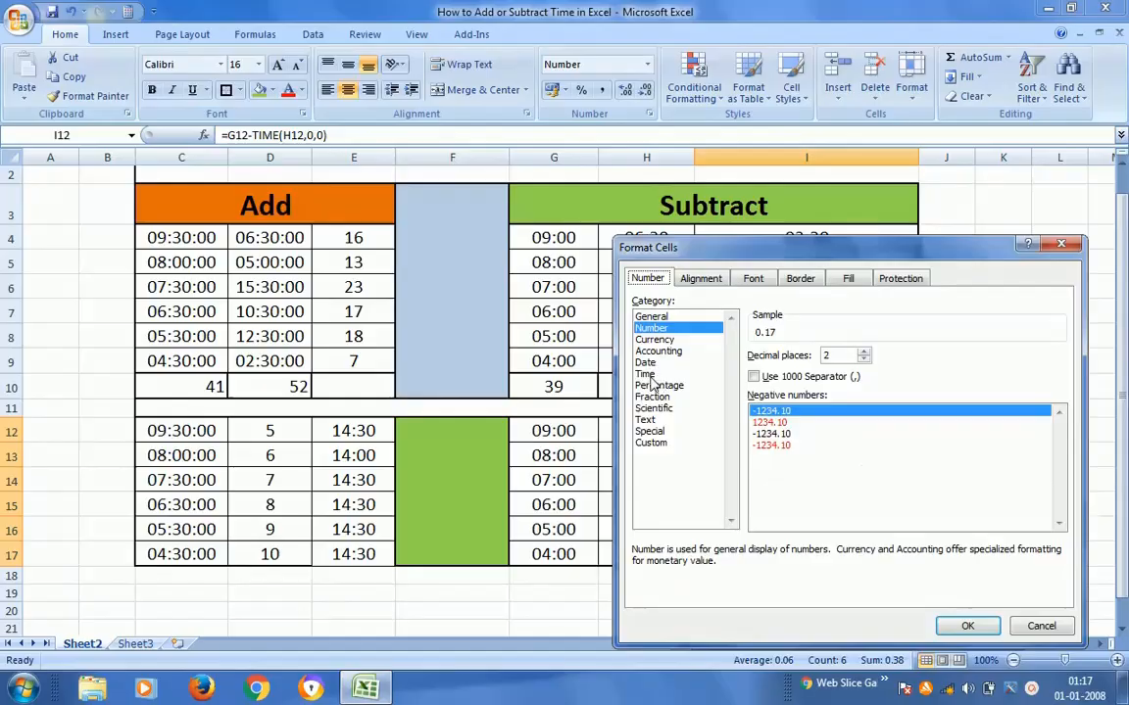
pyautogui.click(651, 443)
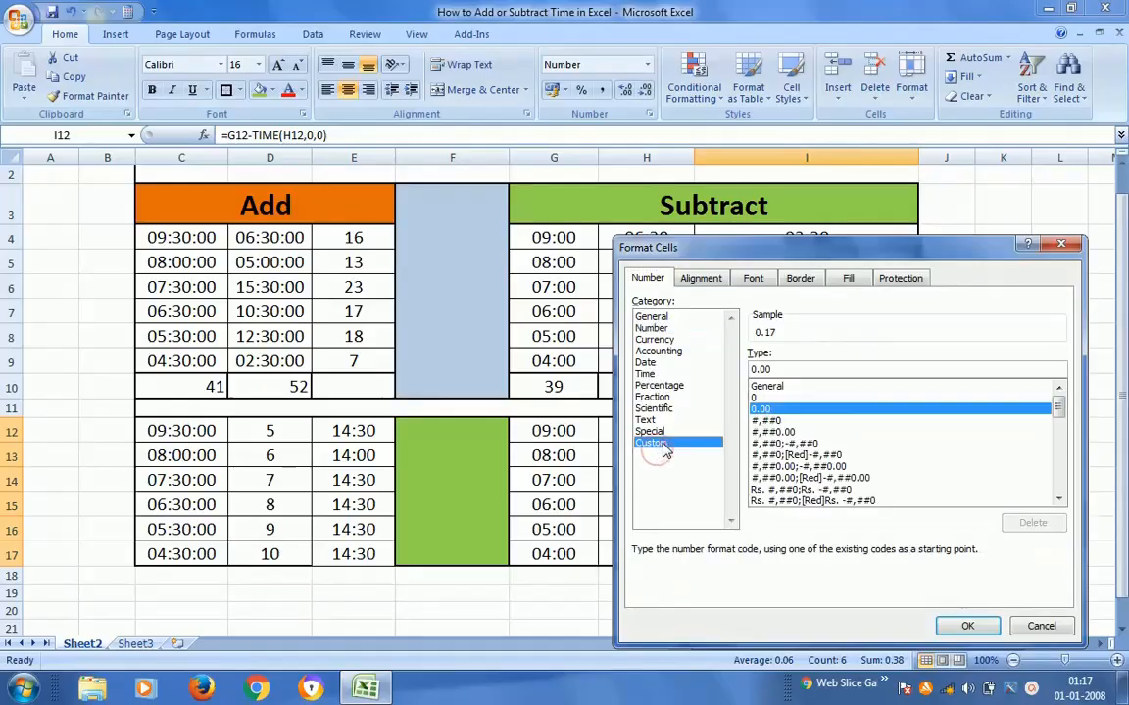
pyautogui.moveTo(784, 253); pyautogui.dragTo(309, 125)
pyautogui.moveTo(586, 285); pyautogui.dragTo(585, 327)
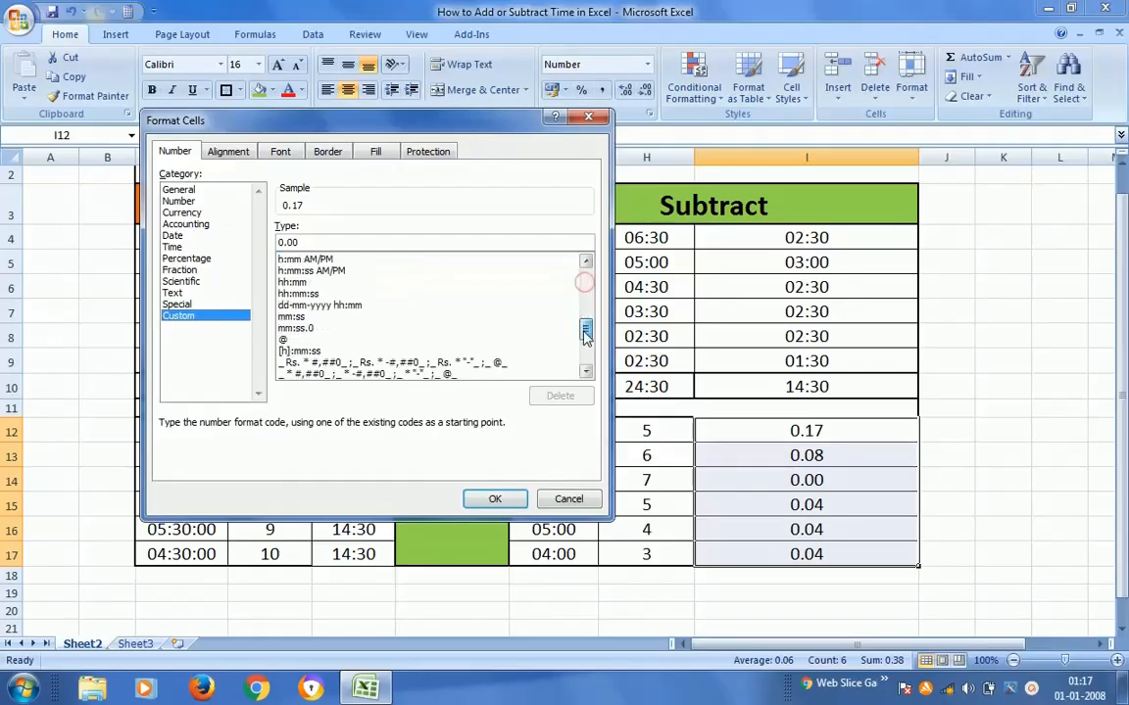
pyautogui.scroll(-2, 527, 306)
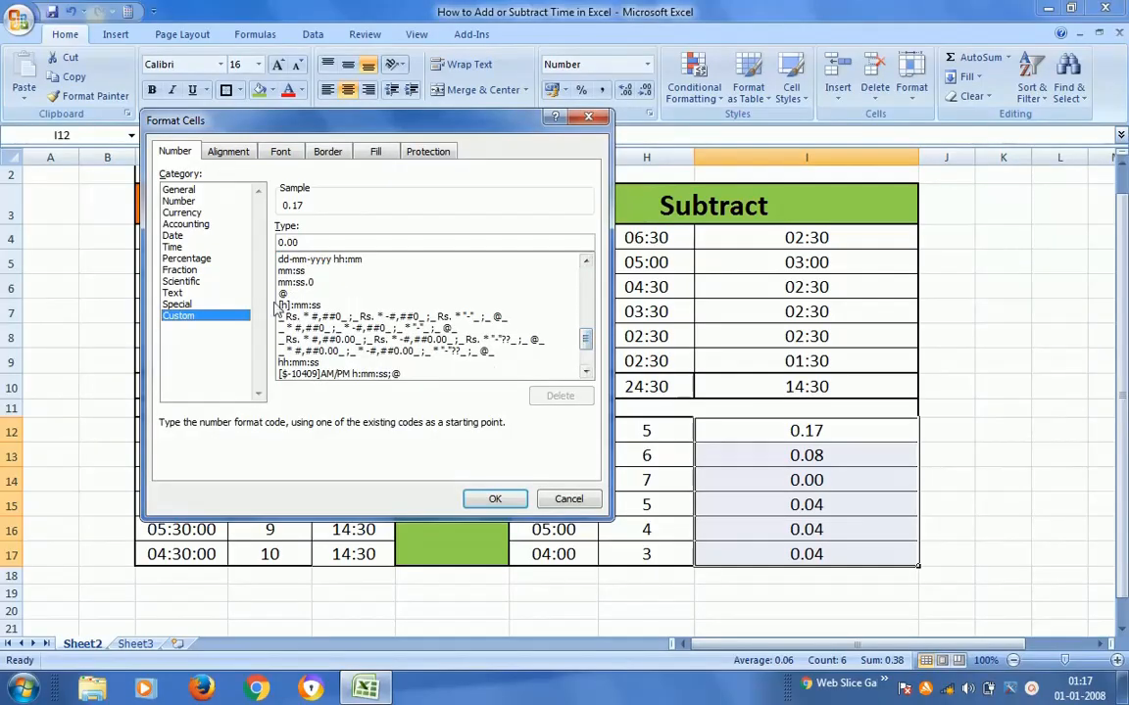
pyautogui.click(301, 304)
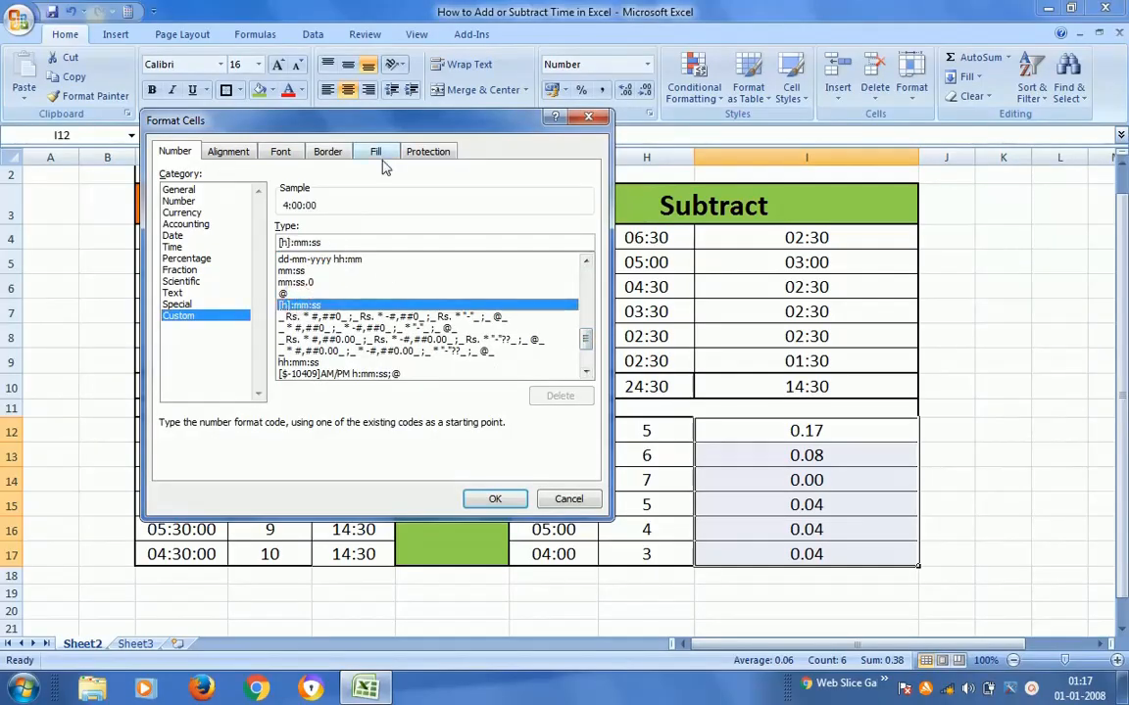
pyautogui.moveTo(408, 130); pyautogui.dragTo(443, 65)
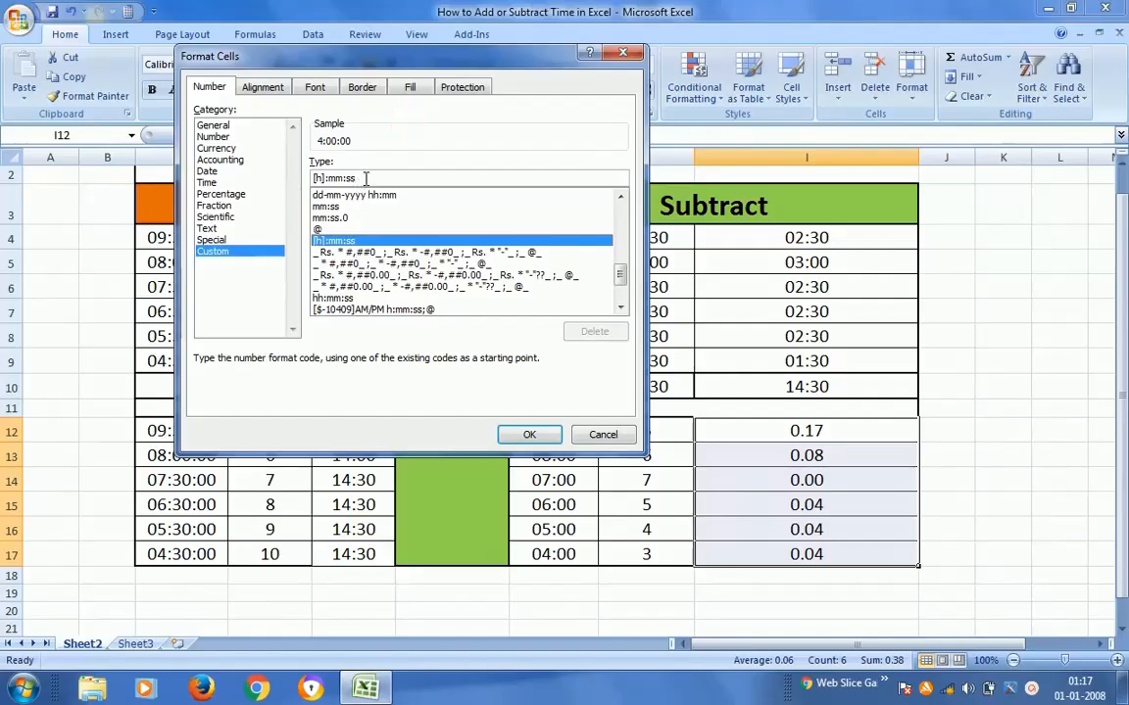
pyautogui.press('BackSpace')
pyautogui.press('BackSpace')
pyautogui.press('BackSpace')
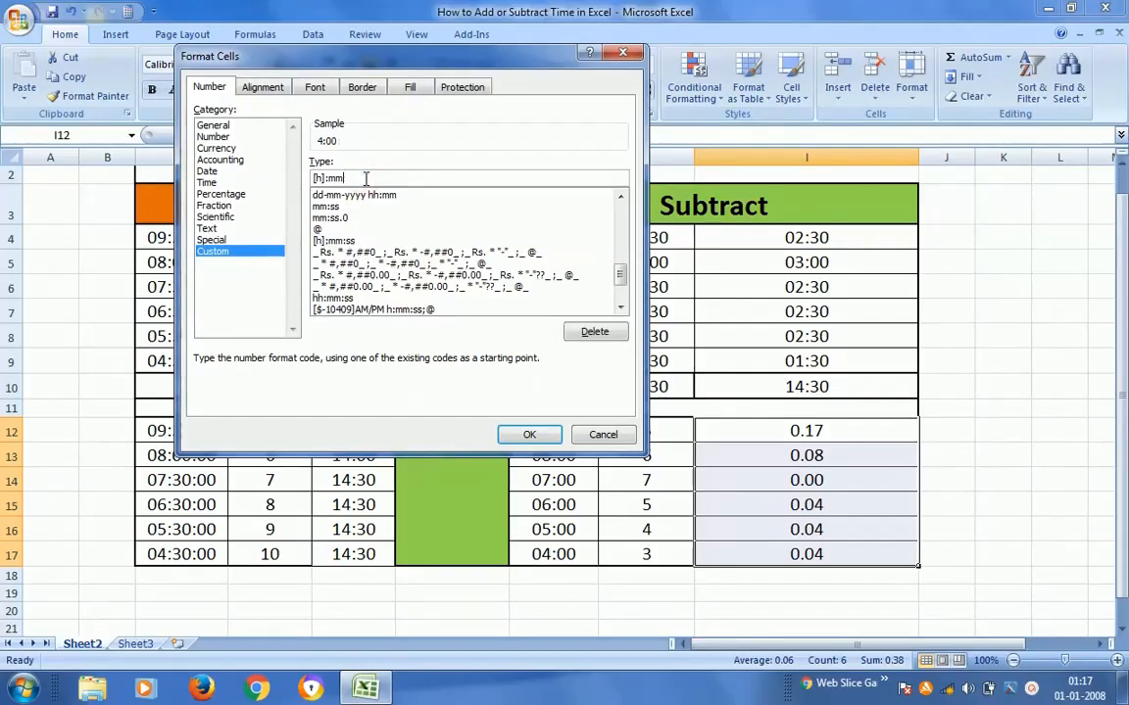
pyautogui.click(529, 434)
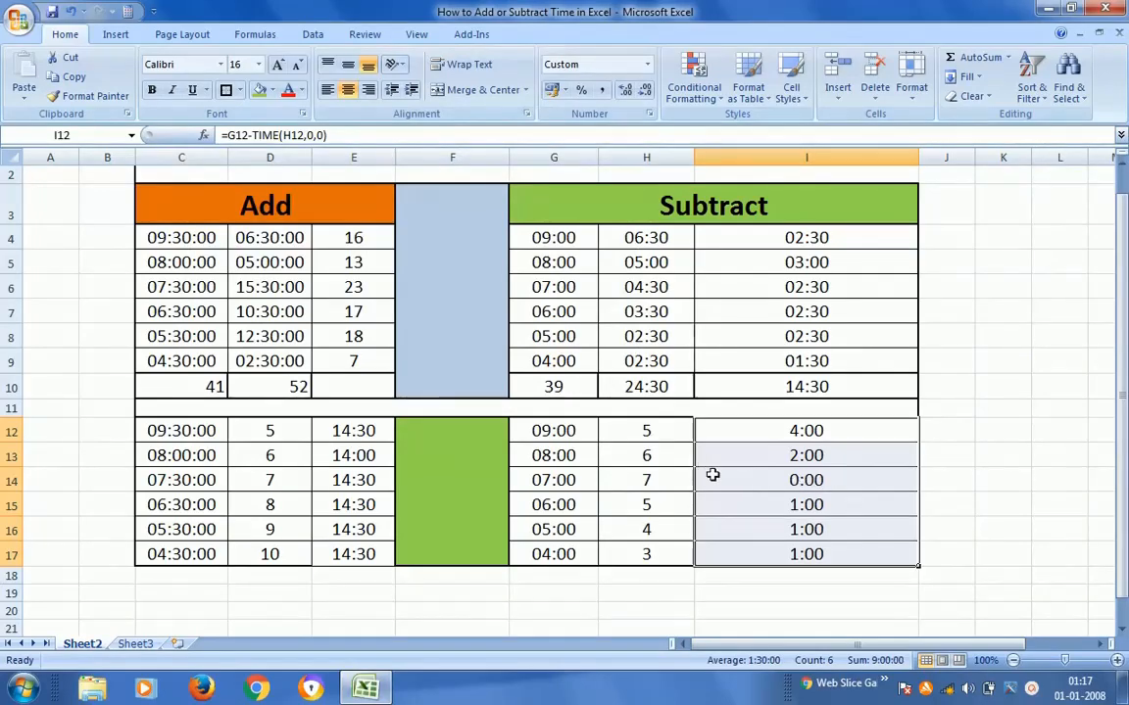
# Step: Set the subtracted hours in H14 to 3
pyautogui.click(792, 480)
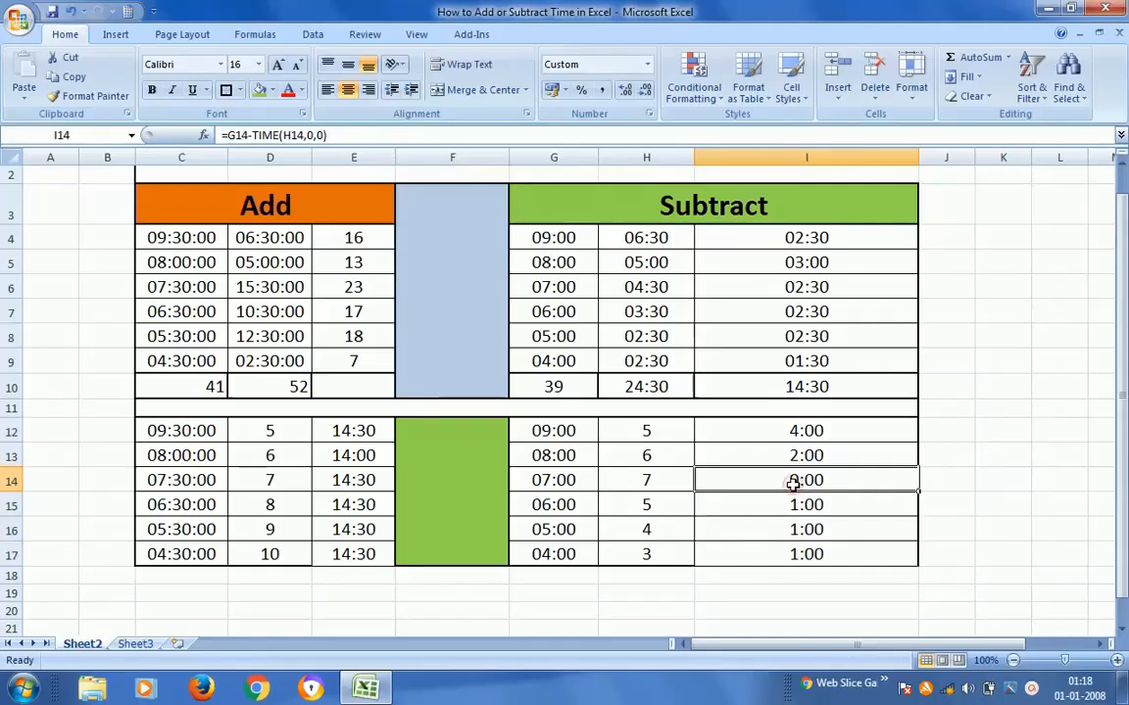
pyautogui.click(613, 484)
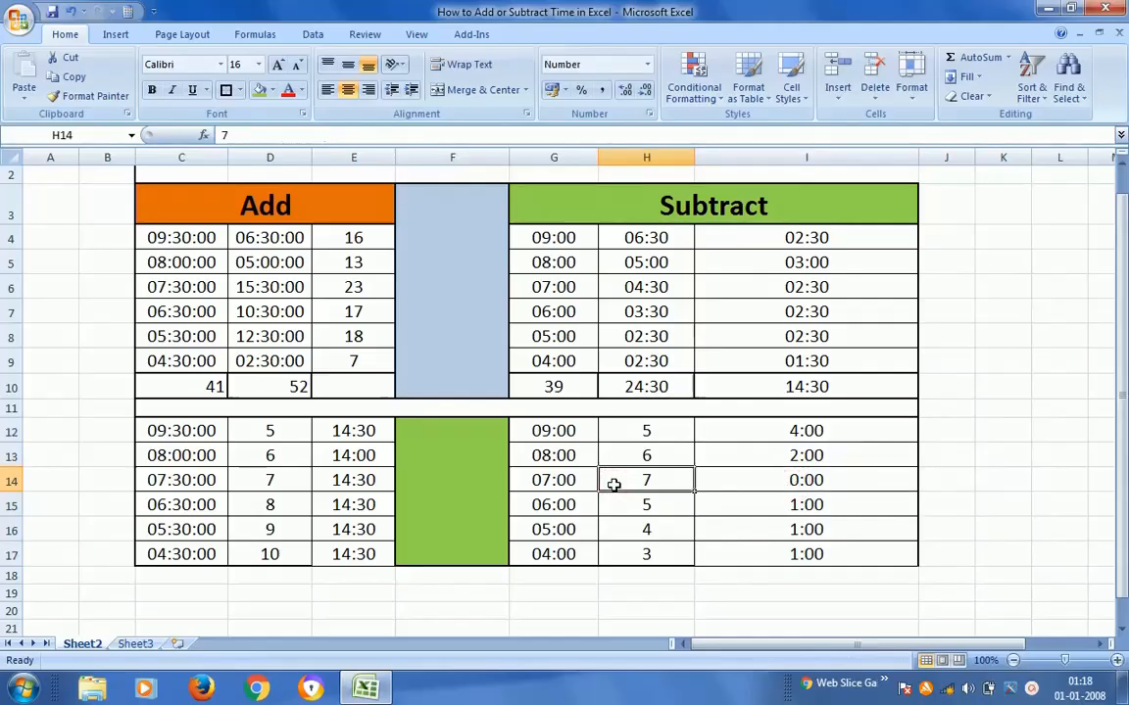
pyautogui.write('3')
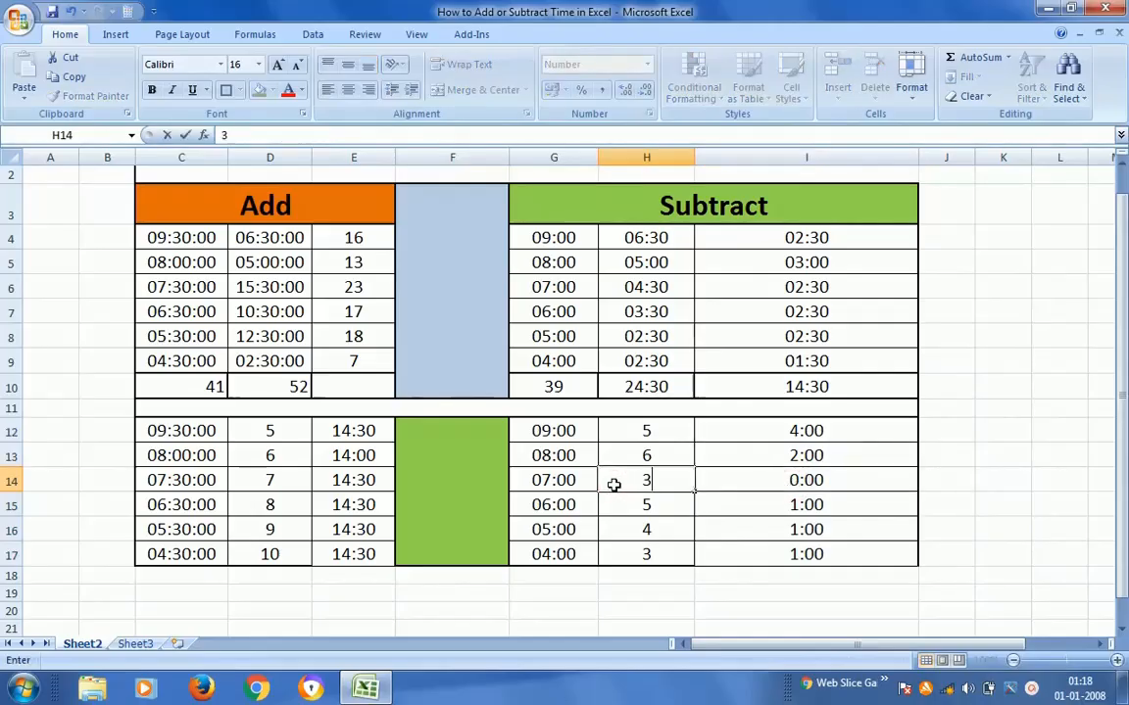
pyautogui.press('Return')
# Step: Commit the 3 subtracted hours in H14 and check the recalculated formula result in I14
pyautogui.press('Up')
pyautogui.press('Right')
pyautogui.press('Up')
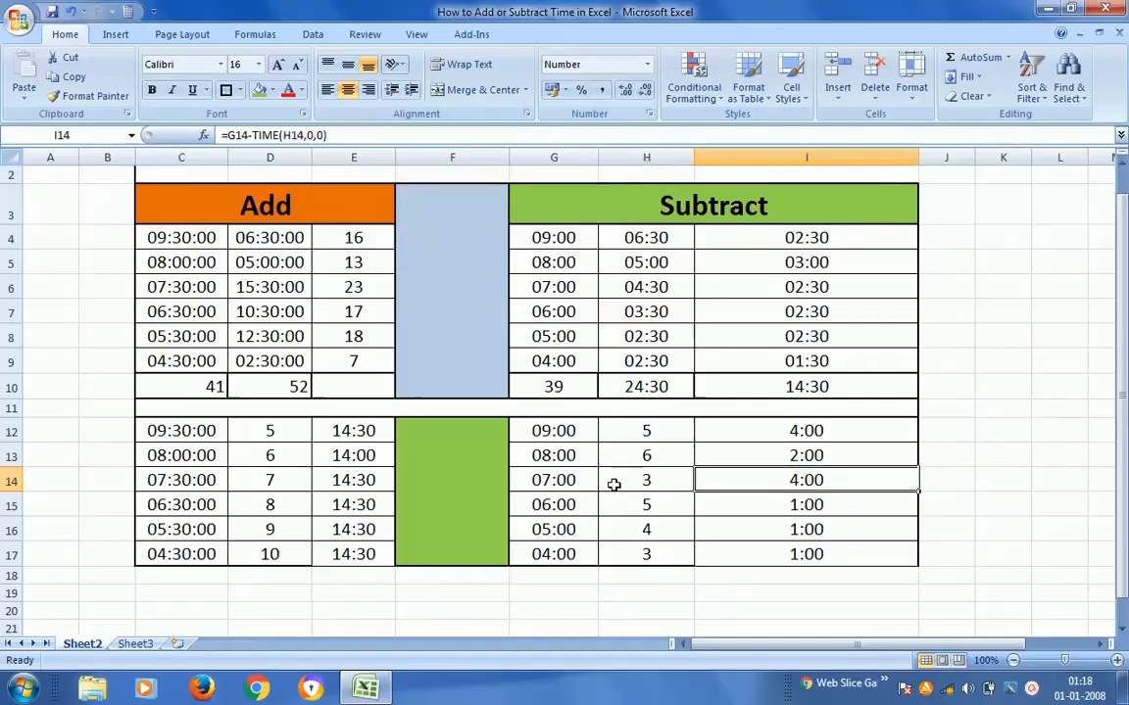
# Step: Check the start times, subtracted hours and TIME formula results in rows 12 to 14
pyautogui.press('Up')
pyautogui.press('Left')
pyautogui.press('Left')
pyautogui.press('Right')
pyautogui.press('Right')
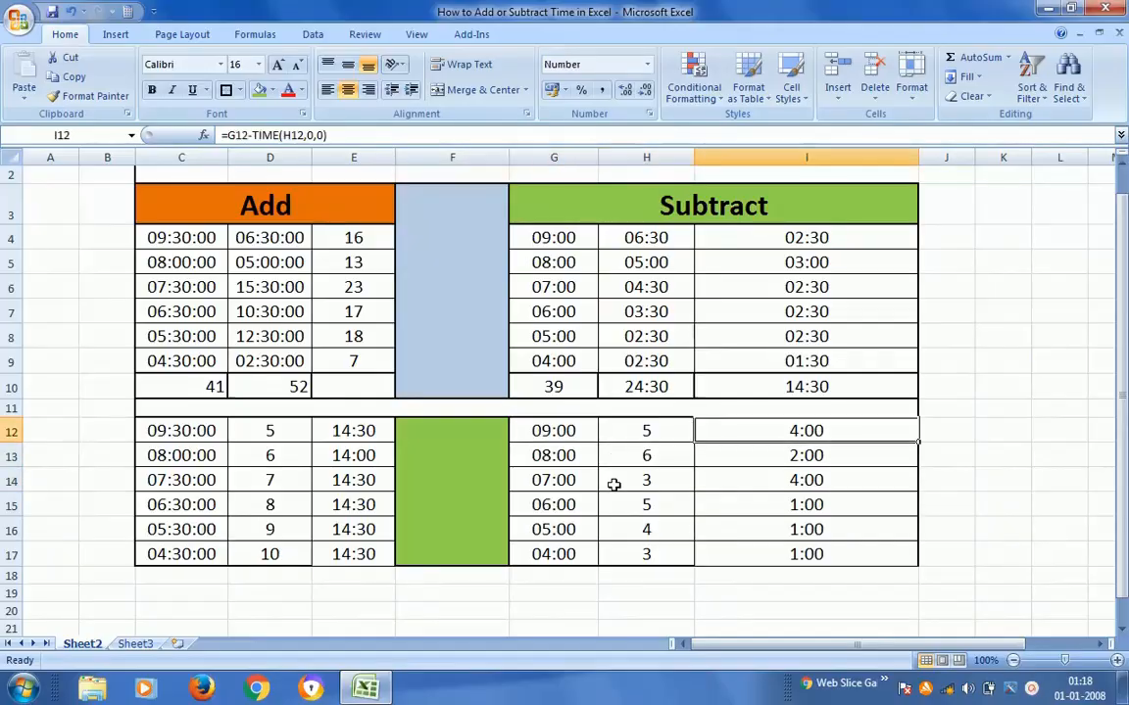
pyautogui.press('Left')
pyautogui.press('Left')
pyautogui.press('Left')
pyautogui.press('Right')
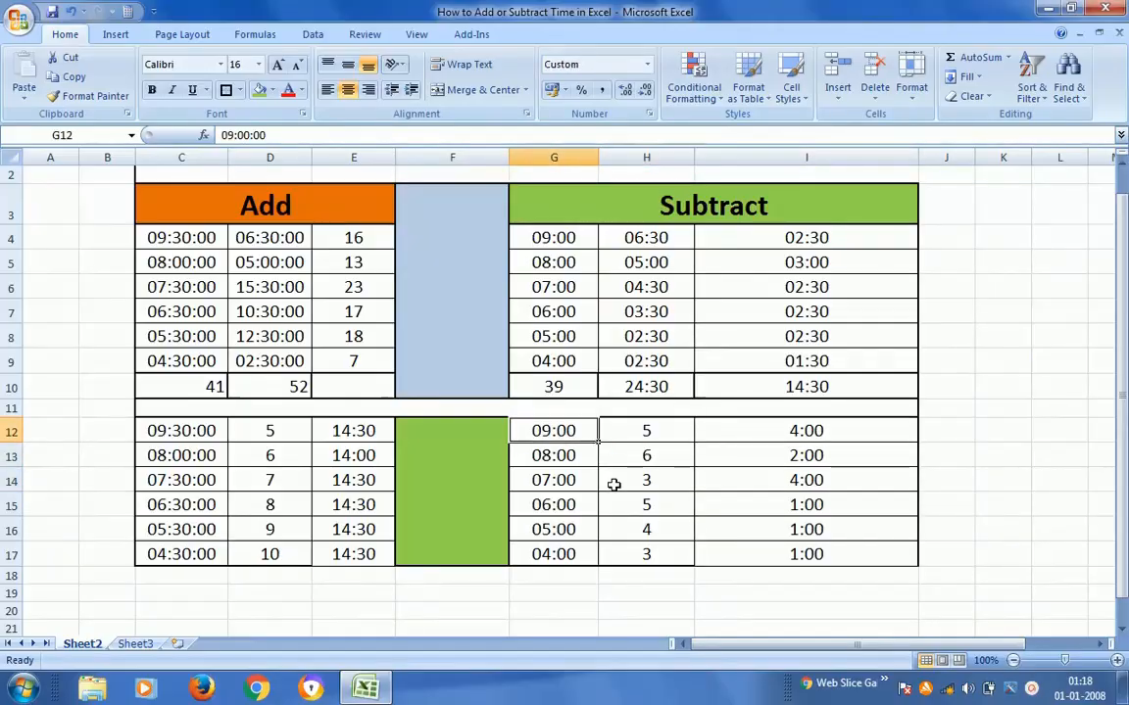
pyautogui.press('Right')
pyautogui.press('Right')
pyautogui.press('Left')
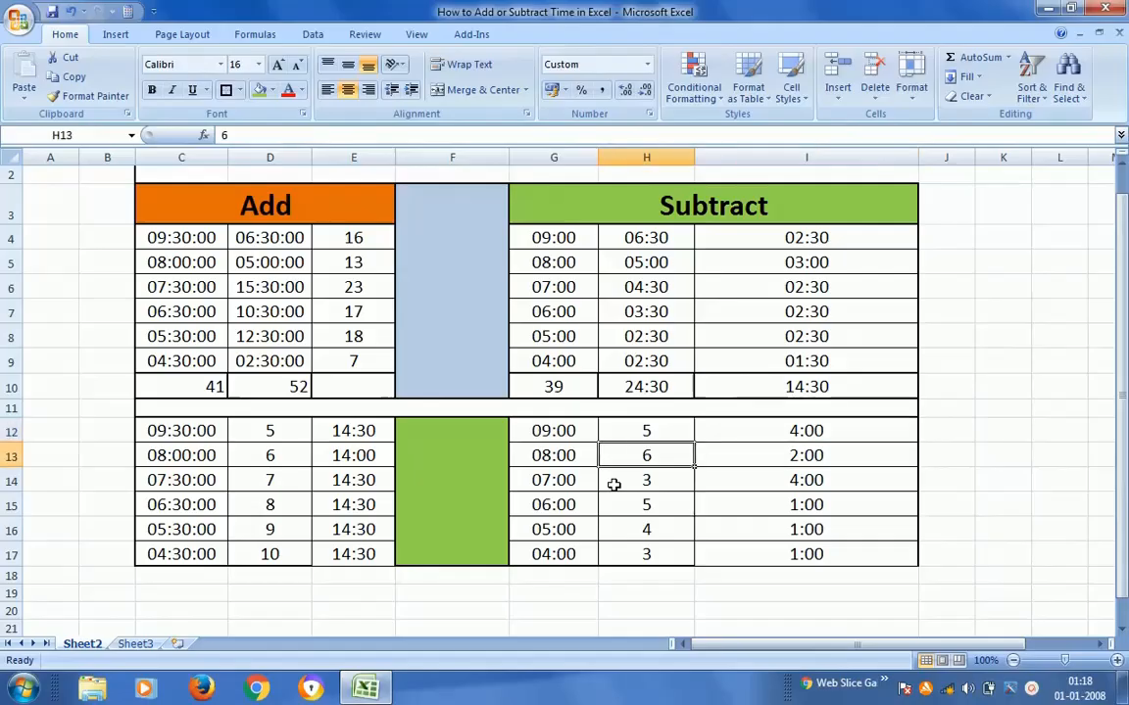
pyautogui.press('Down')
pyautogui.press('Right')
pyautogui.press('Down')
pyautogui.press('Left')
pyautogui.press('Left')
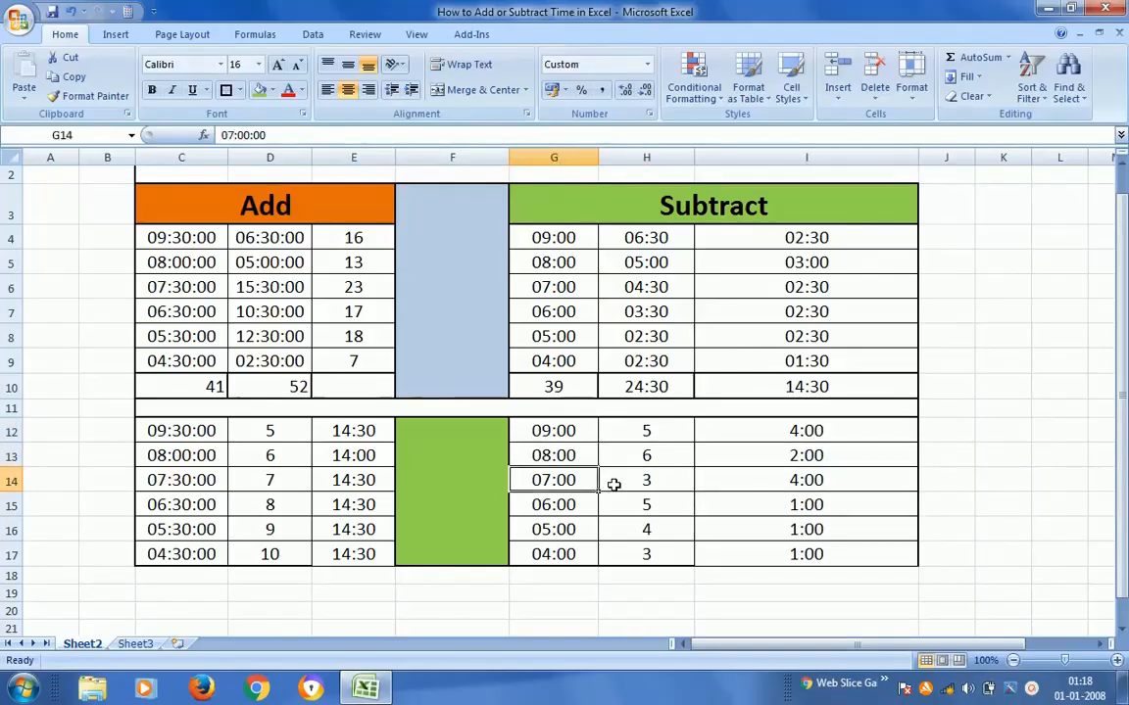
pyautogui.press('Right')
pyautogui.press('Right')
pyautogui.press('Left')
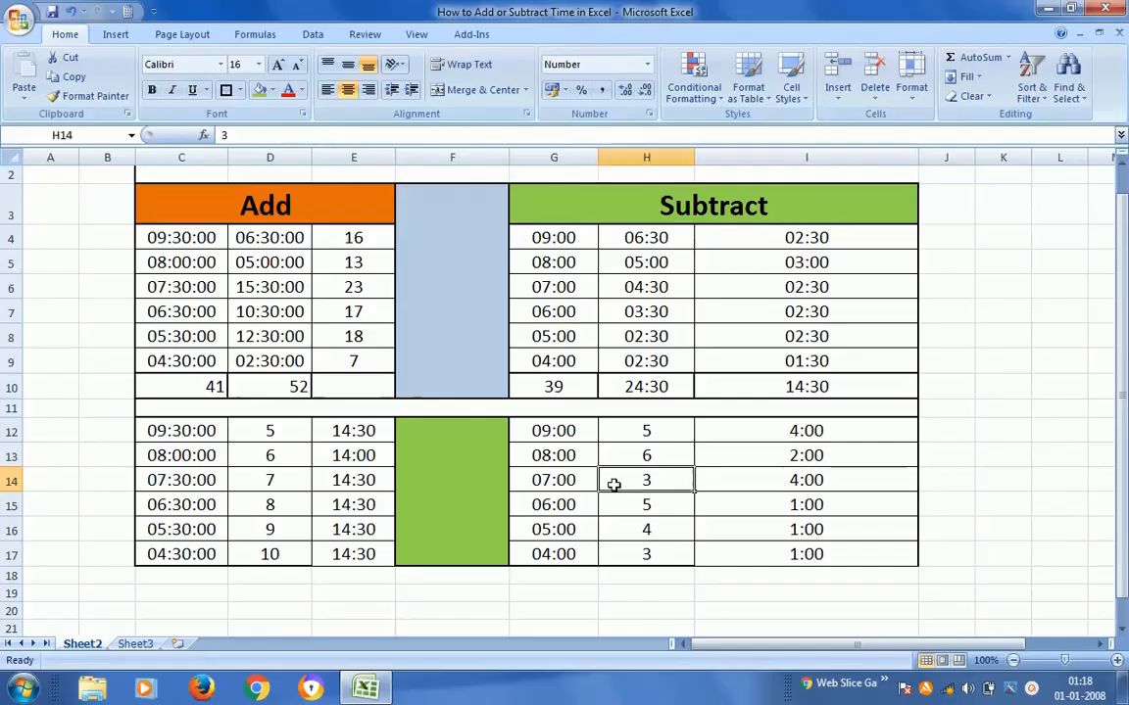
pyautogui.press('Right')
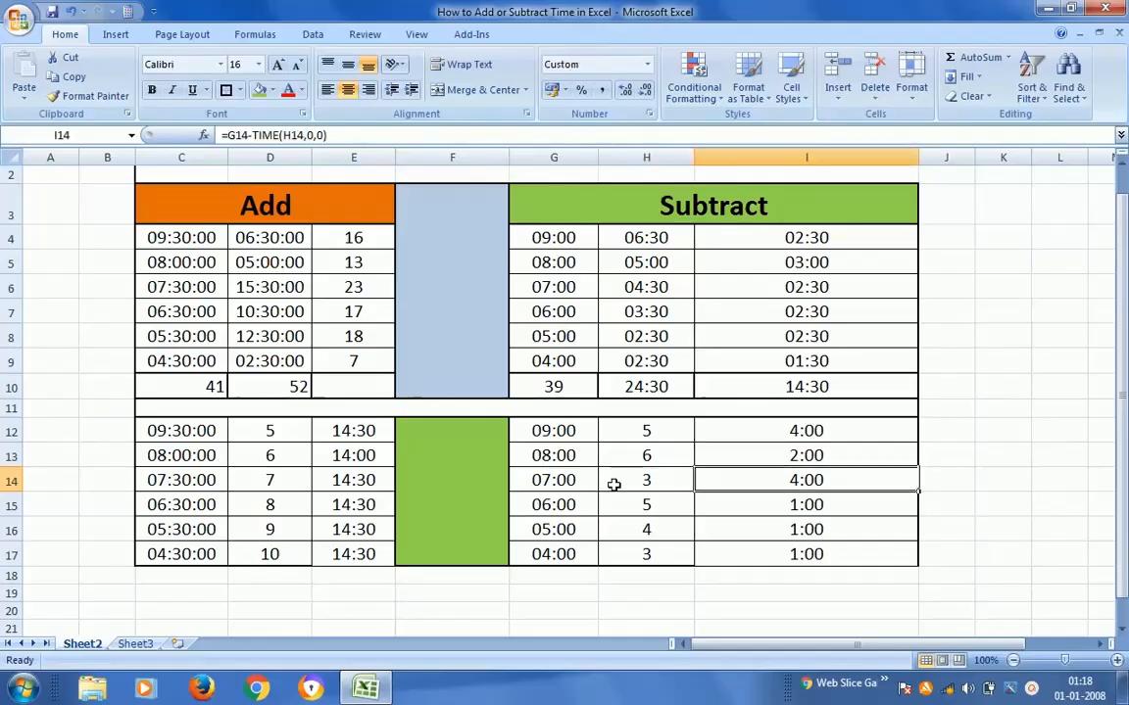
# Step: Review the hour subtraction row by row from row 12 to row 17, comparing columns G, H and I
pyautogui.press('Up')
pyautogui.press('Down')
pyautogui.press('Up')
pyautogui.press('Up')
pyautogui.press('Left')
pyautogui.press('Left')
pyautogui.press('Right')
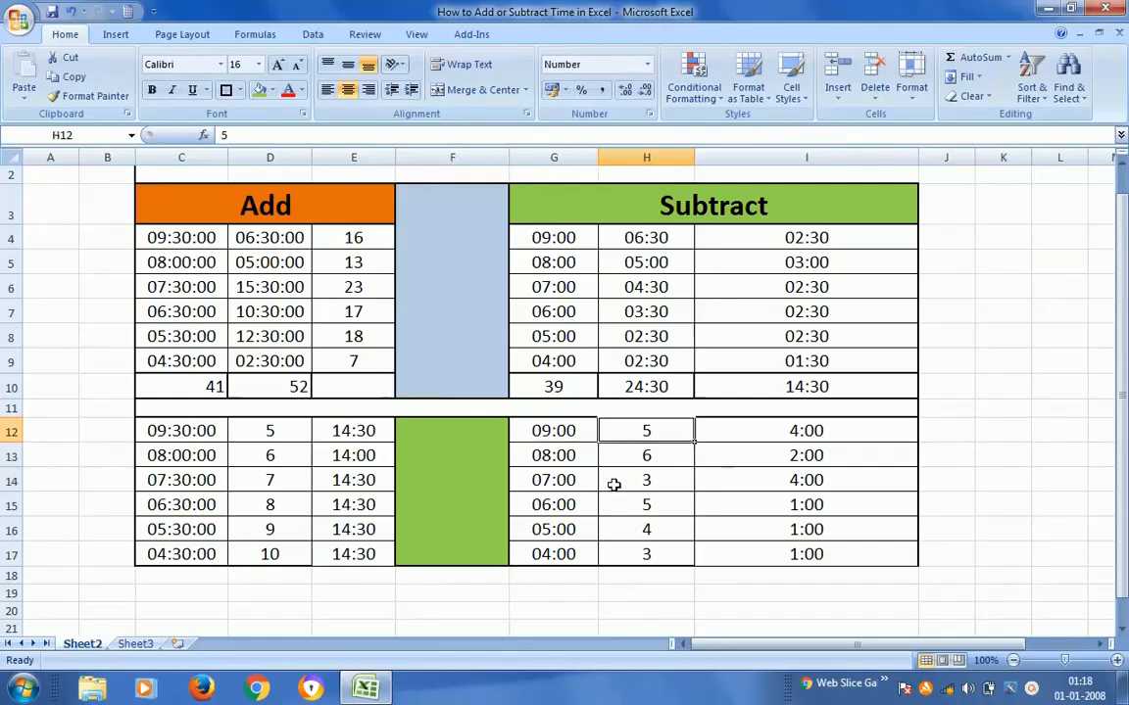
pyautogui.press('Right')
pyautogui.press('Left')
pyautogui.press('Right')
pyautogui.press('Left')
pyautogui.press('Left')
pyautogui.press('Right')
pyautogui.press('Right')
pyautogui.press('Down')
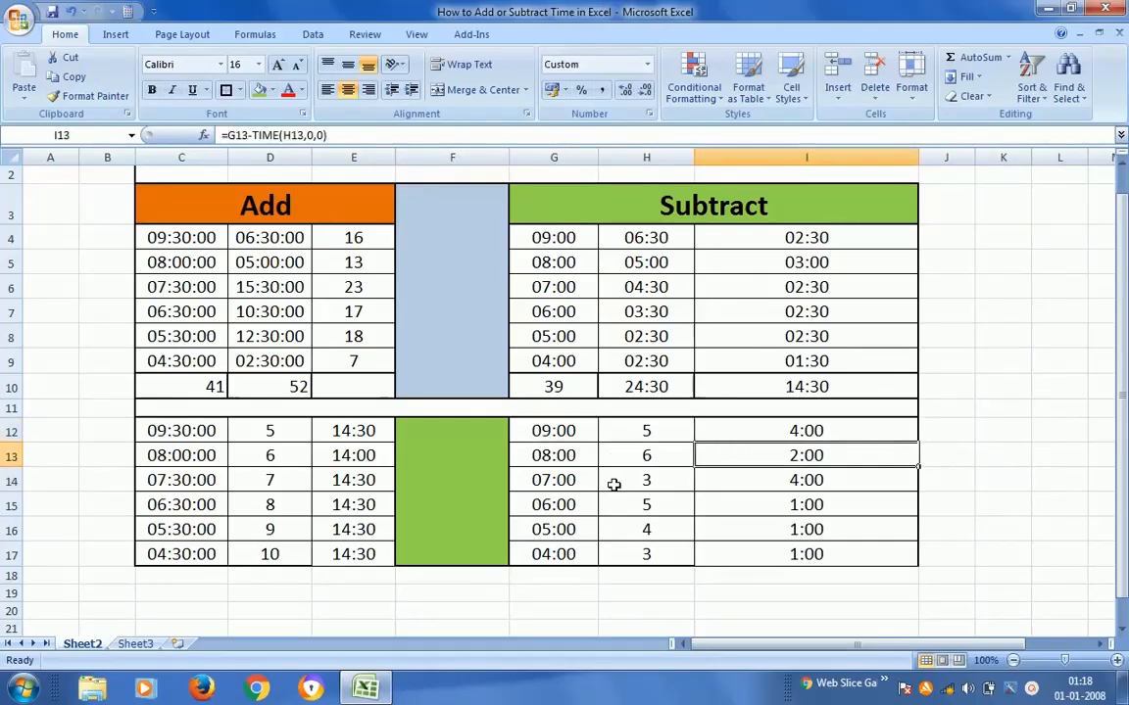
pyautogui.press('Left')
pyautogui.press('Left')
pyautogui.press('Right')
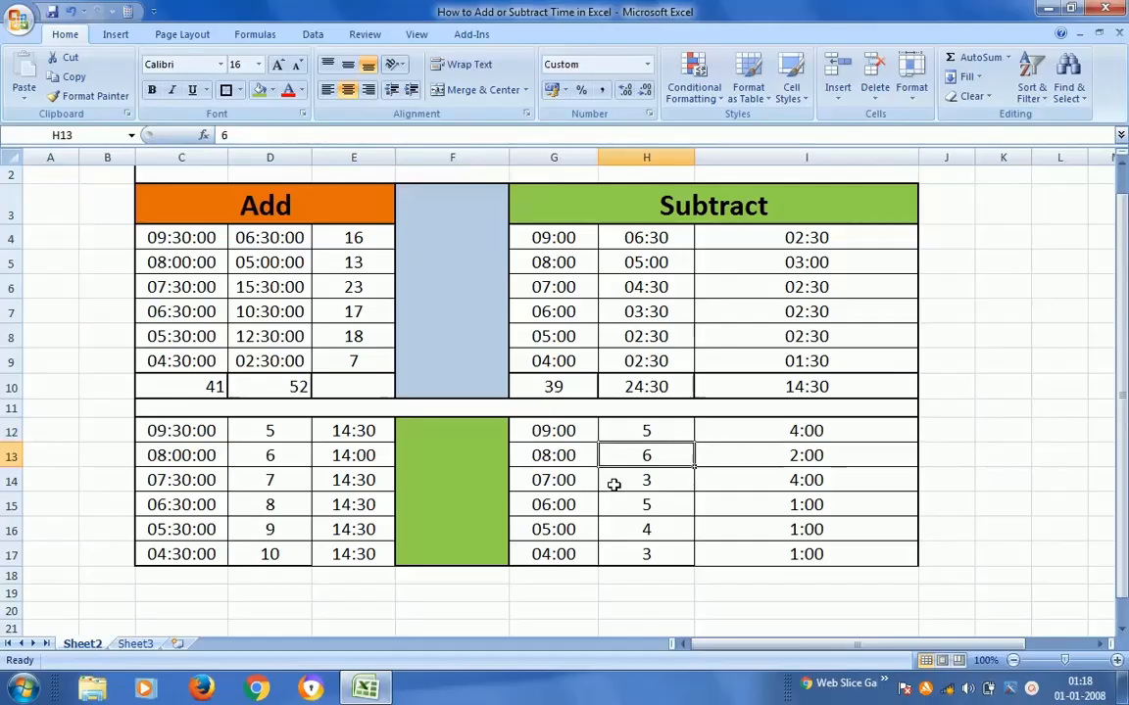
pyautogui.press('Right')
pyautogui.press('Down')
pyautogui.press('Left')
pyautogui.press('Left')
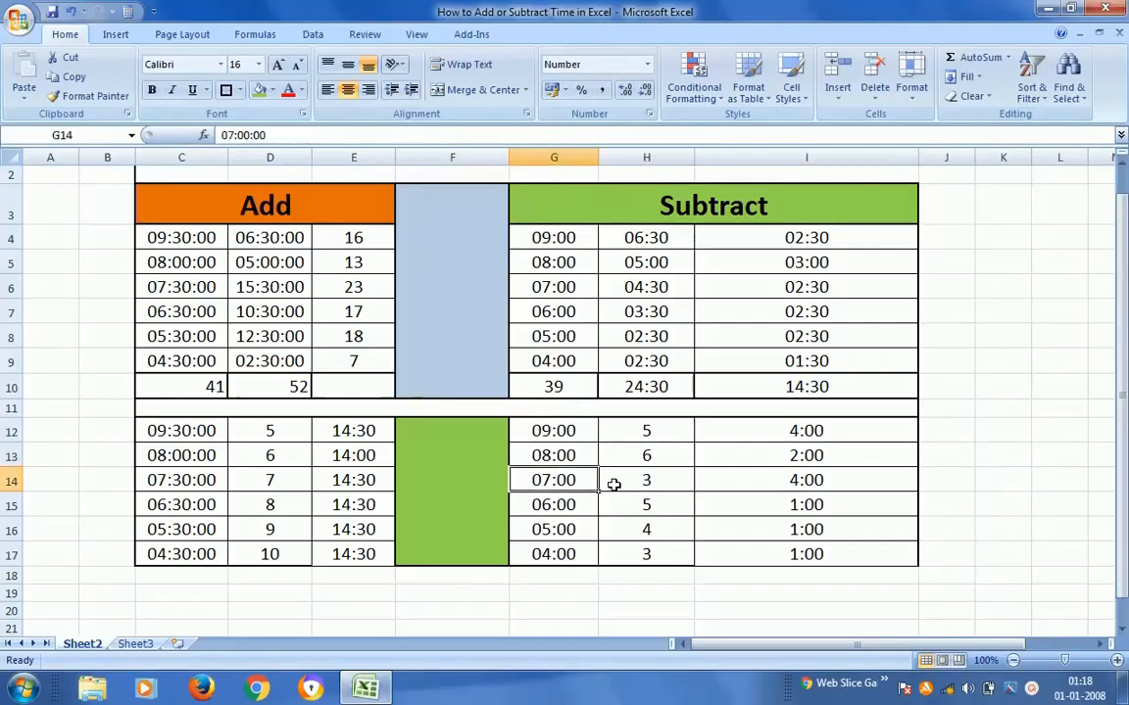
pyautogui.press('Right')
pyautogui.press('Right')
pyautogui.press('Down')
pyautogui.press('Left')
pyautogui.press('Left')
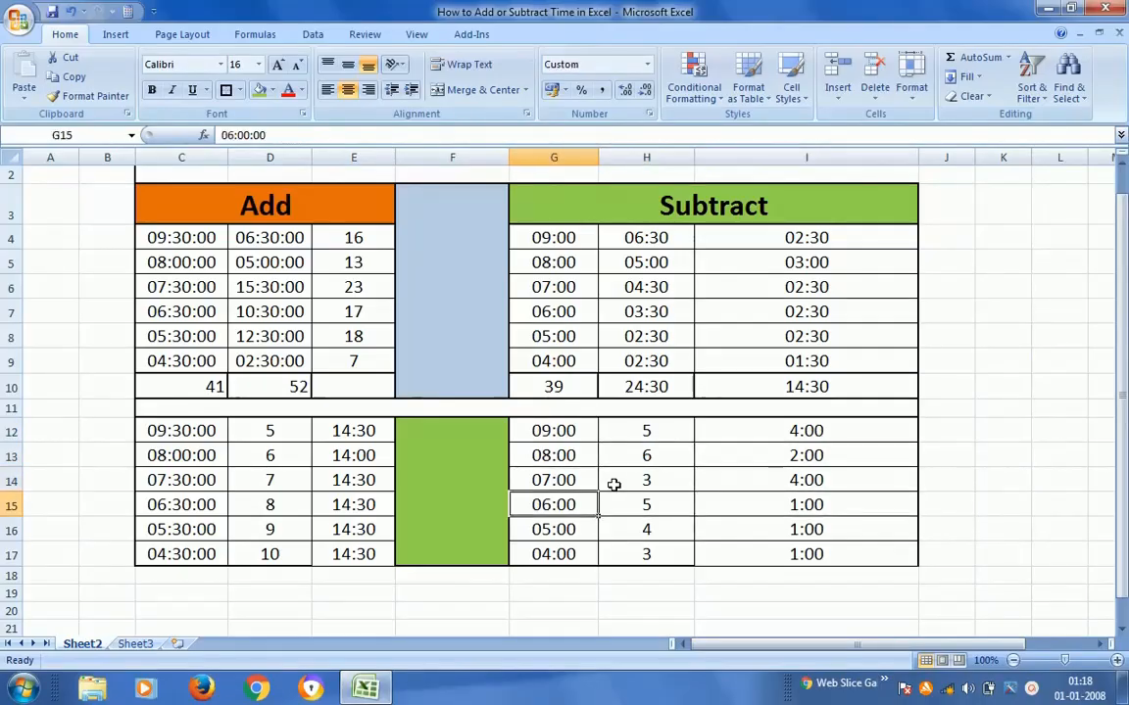
pyautogui.press('Right')
pyautogui.press('Right')
pyautogui.press('Down')
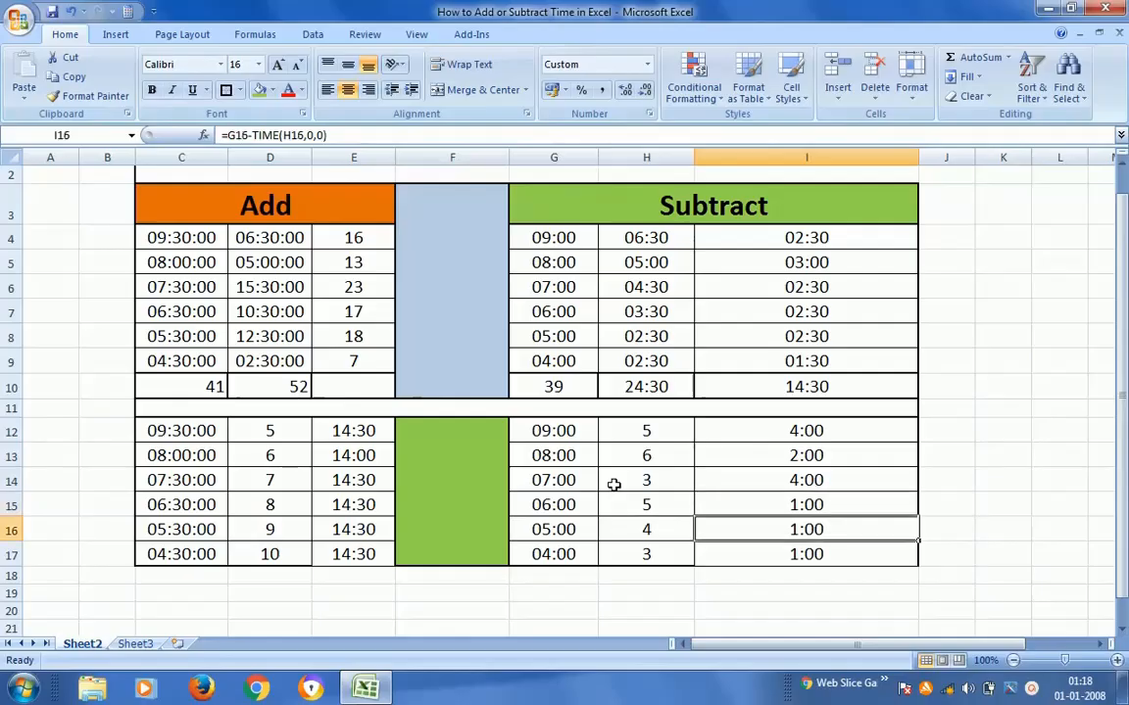
pyautogui.press('Left')
pyautogui.press('Left')
pyautogui.press('Right')
pyautogui.press('Right')
pyautogui.press('Down')
pyautogui.press('Left')
pyautogui.press('Left')
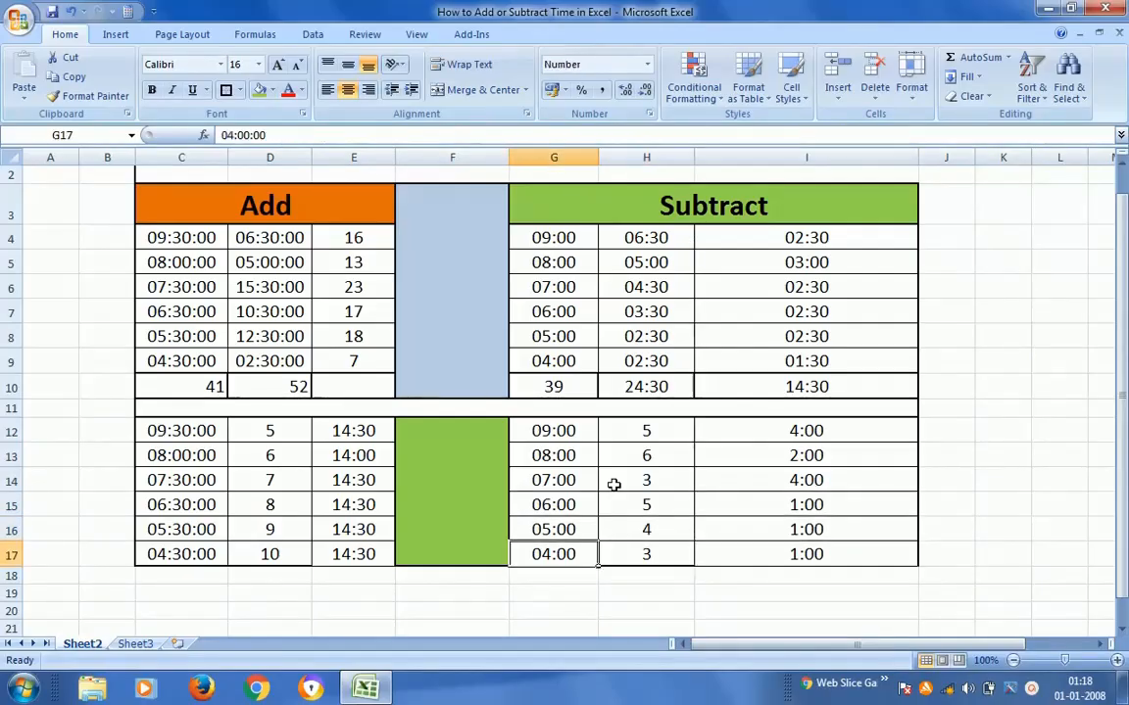
pyautogui.press('Right')
pyautogui.press('Right')
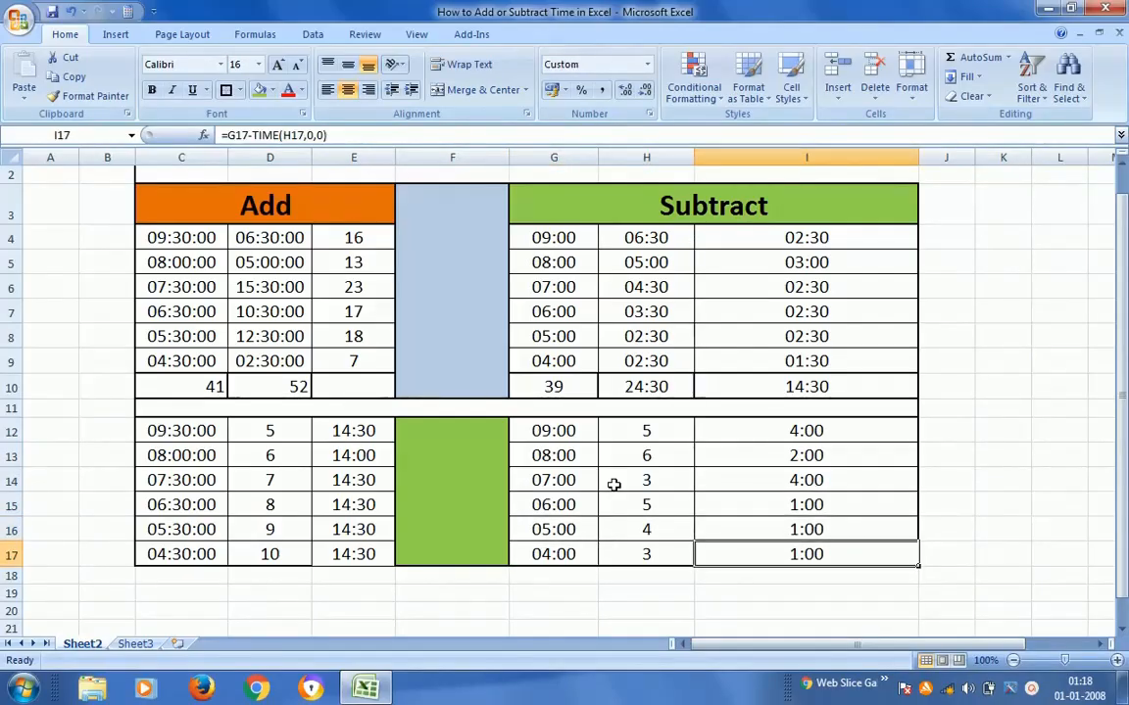
pyautogui.press('Up')
pyautogui.press('Up')
pyautogui.press('Up')
pyautogui.press('Up')
pyautogui.press('Up')
pyautogui.press('Up')
pyautogui.press('Up')
pyautogui.press('Up')
pyautogui.press('Up')
pyautogui.press('Up')
pyautogui.press('Up')
pyautogui.press('Up')
pyautogui.press('Up')
pyautogui.press('Up')
pyautogui.press('Up')
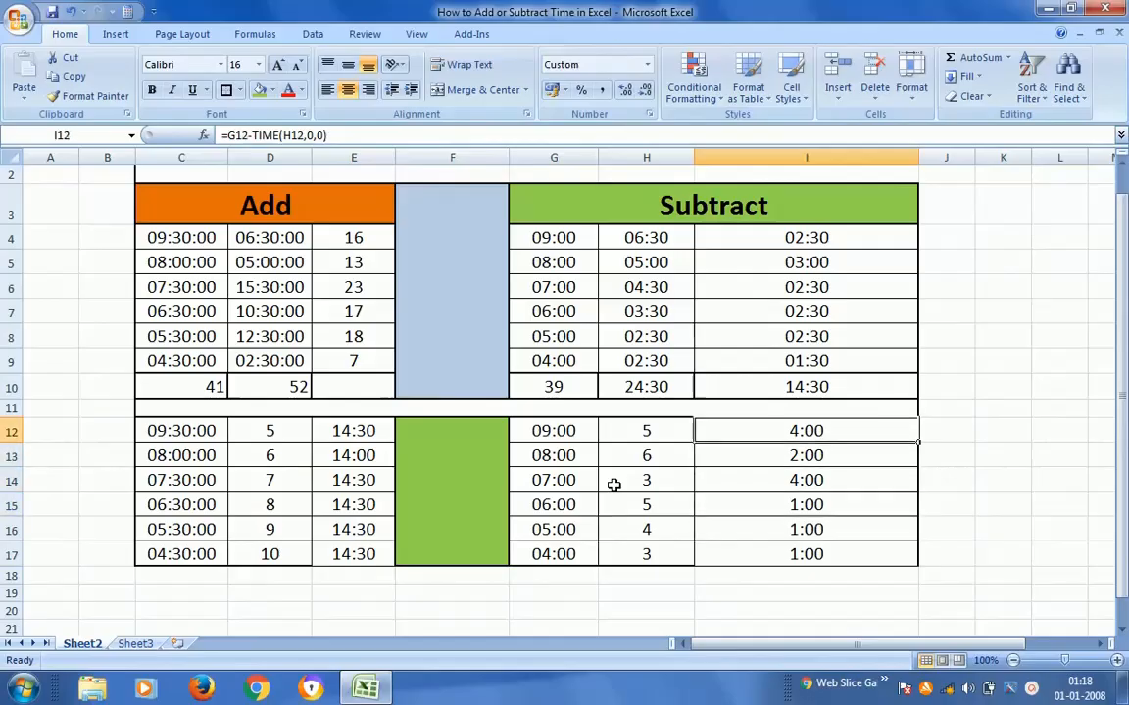
pyautogui.press('Down')
pyautogui.press('Down')
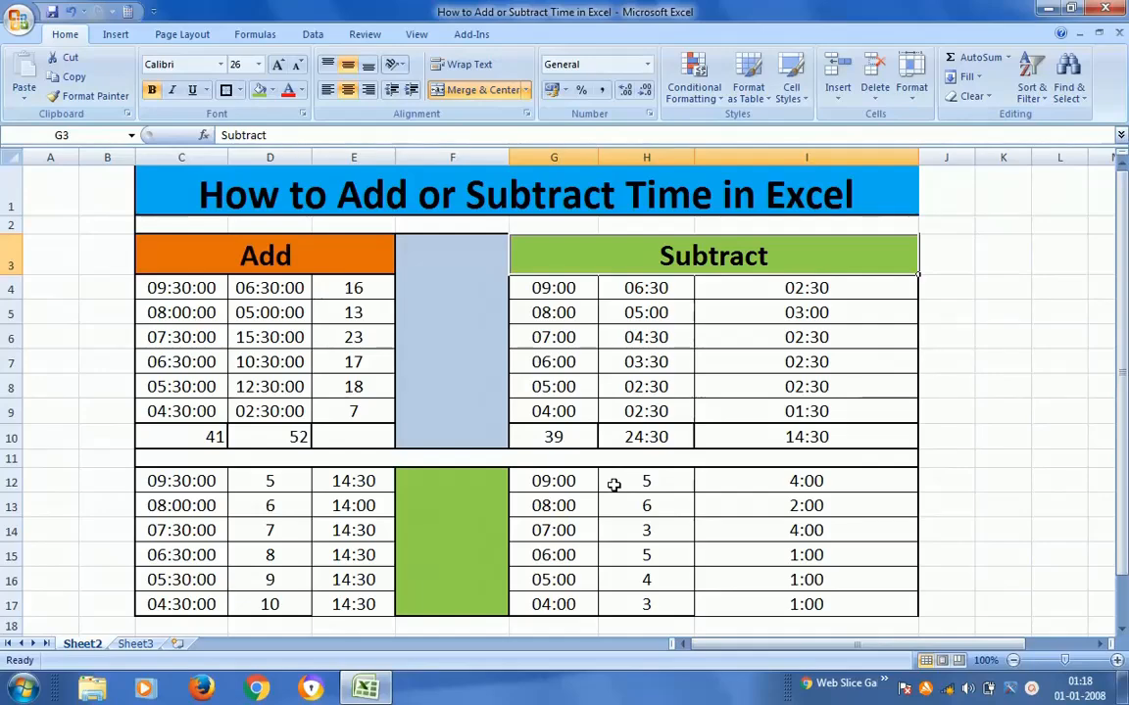
# Step: Select the addition result in E4 and keep the current Windows color scheme, with the option to be asked again if performance stays slow
pyautogui.doubleClick(272, 292)
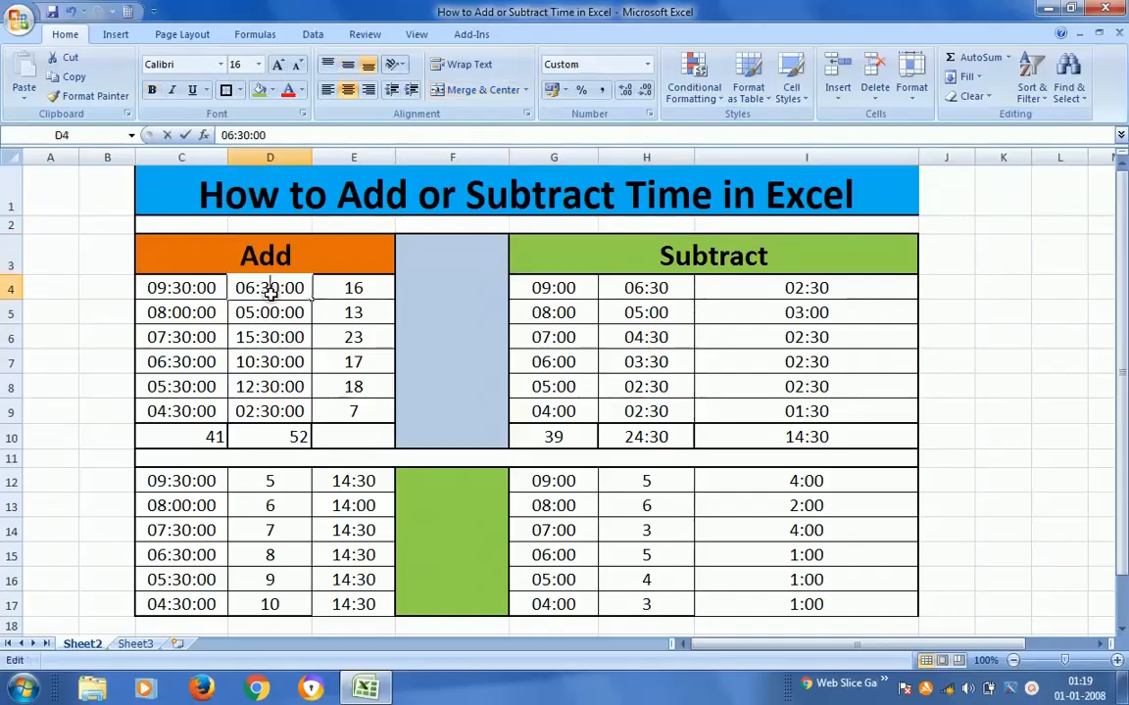
pyautogui.click(361, 291)
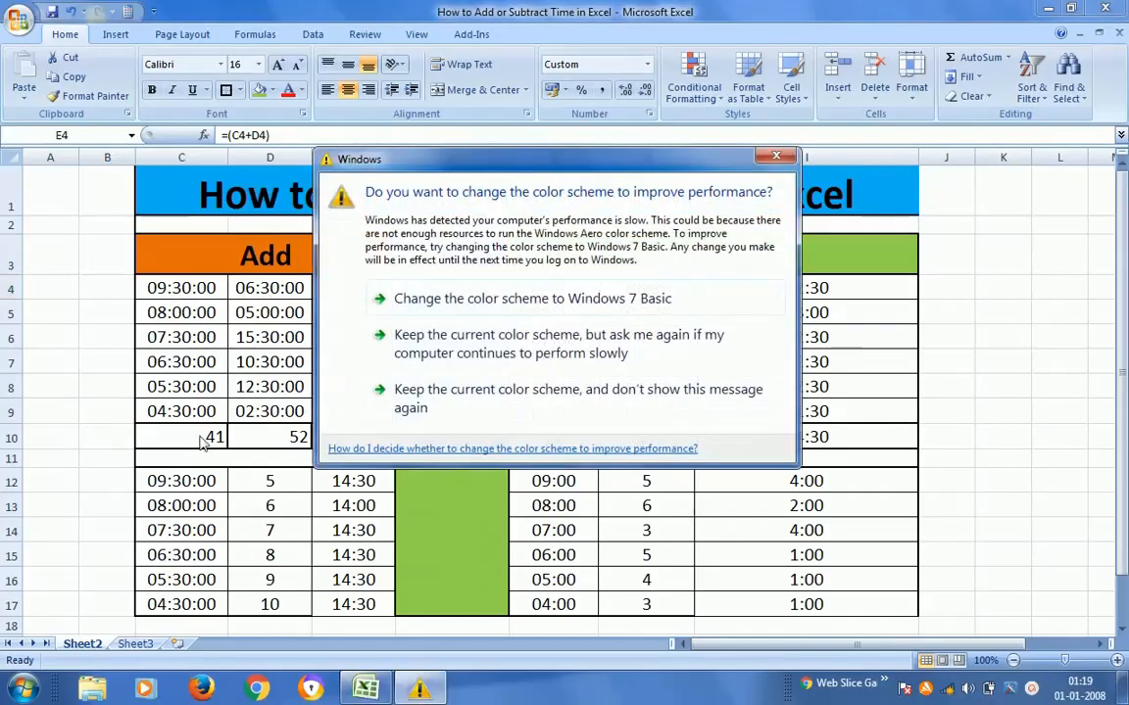
pyautogui.click(495, 353)
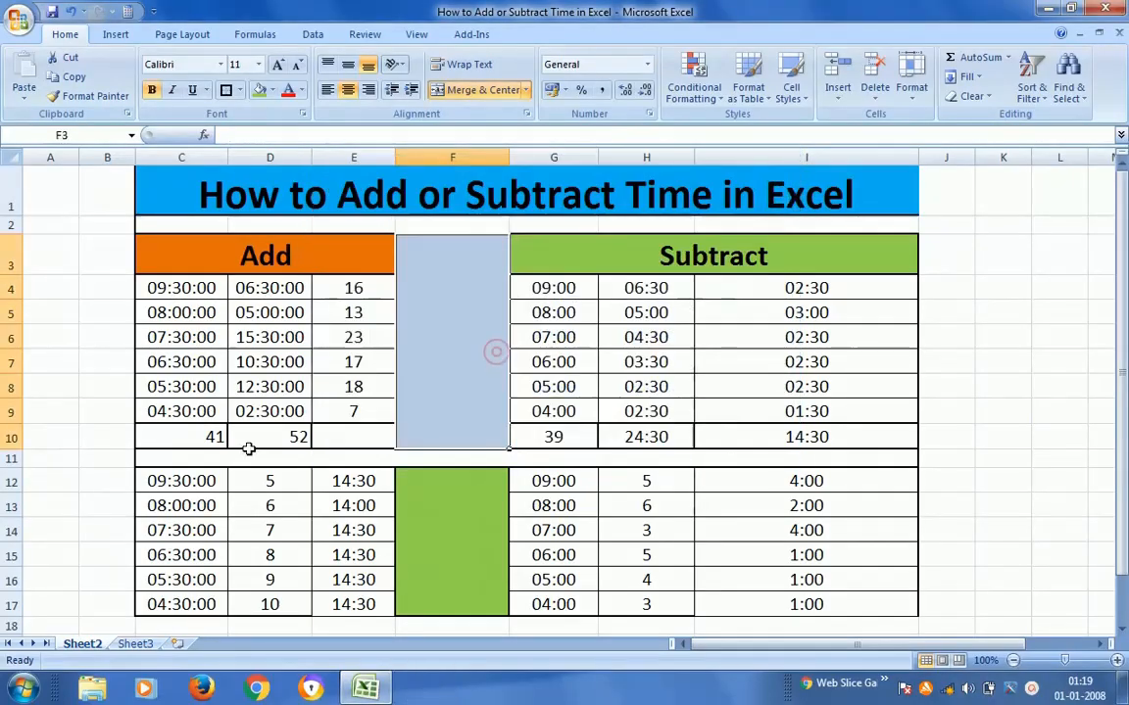
pyautogui.click(267, 345)
pyautogui.click(257, 253)
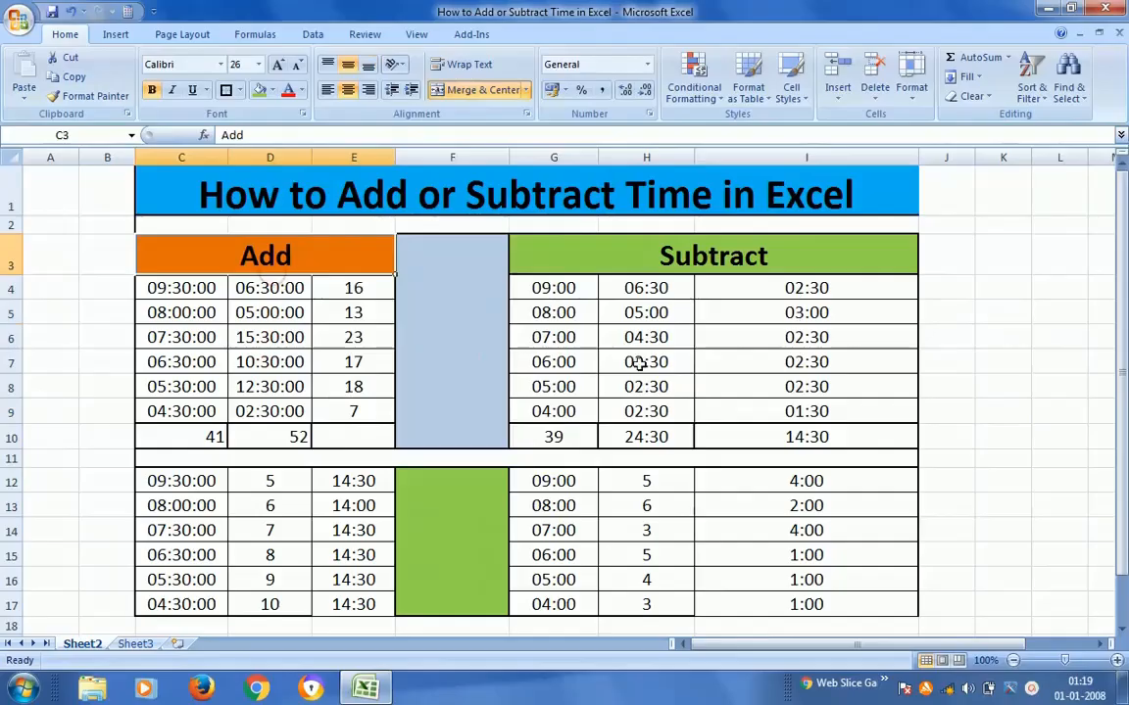
pyautogui.click(702, 255)
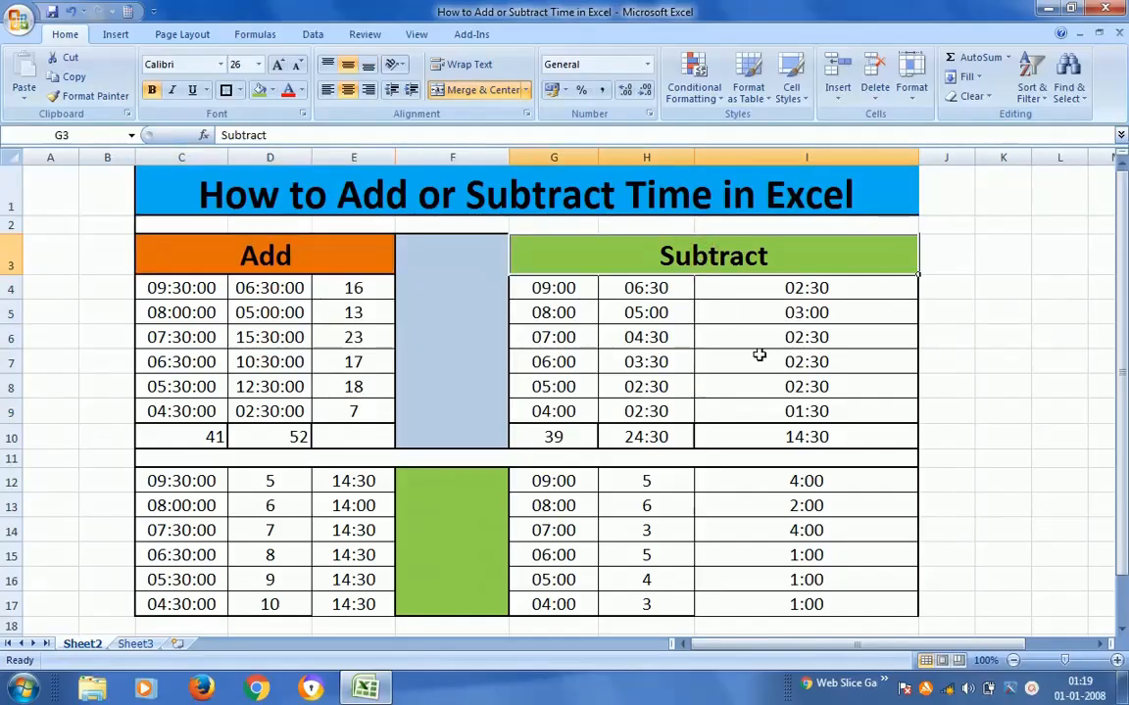
pyautogui.click(234, 489)
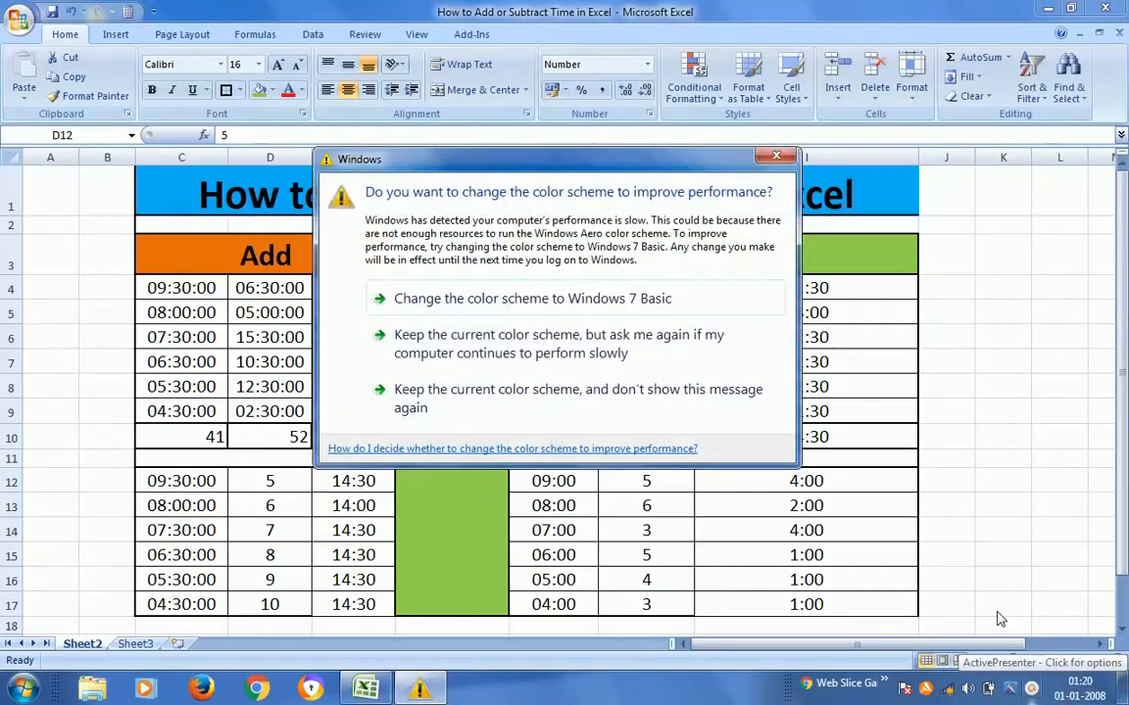
pyautogui.click(1045, 686)
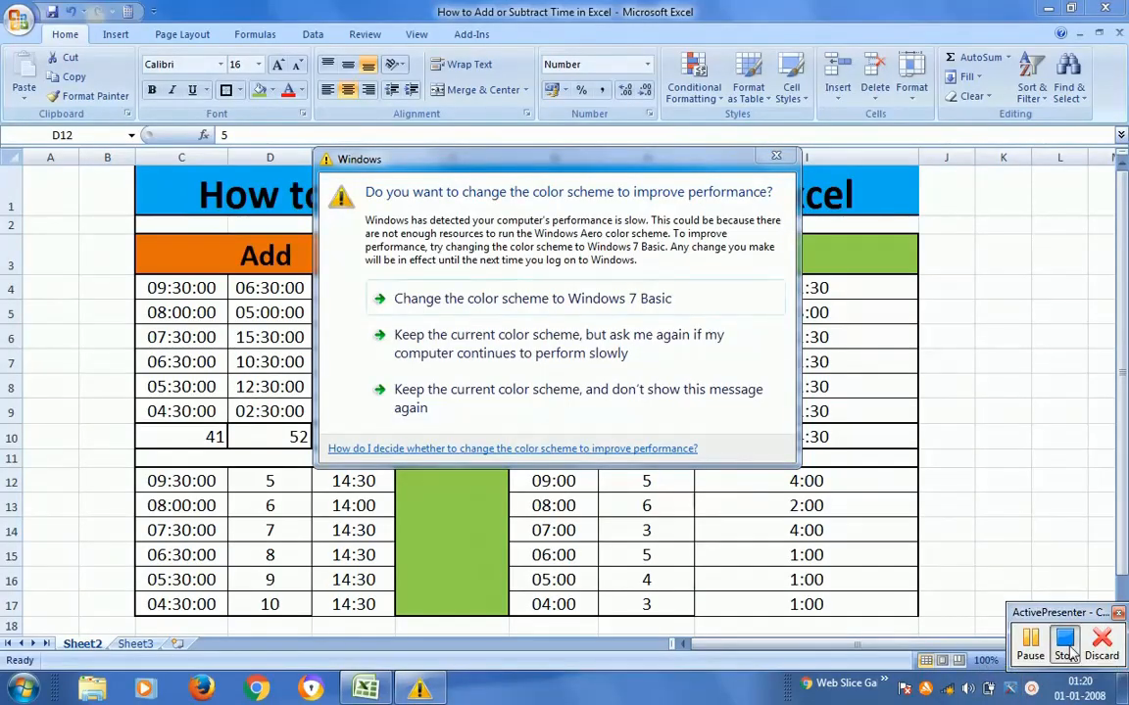